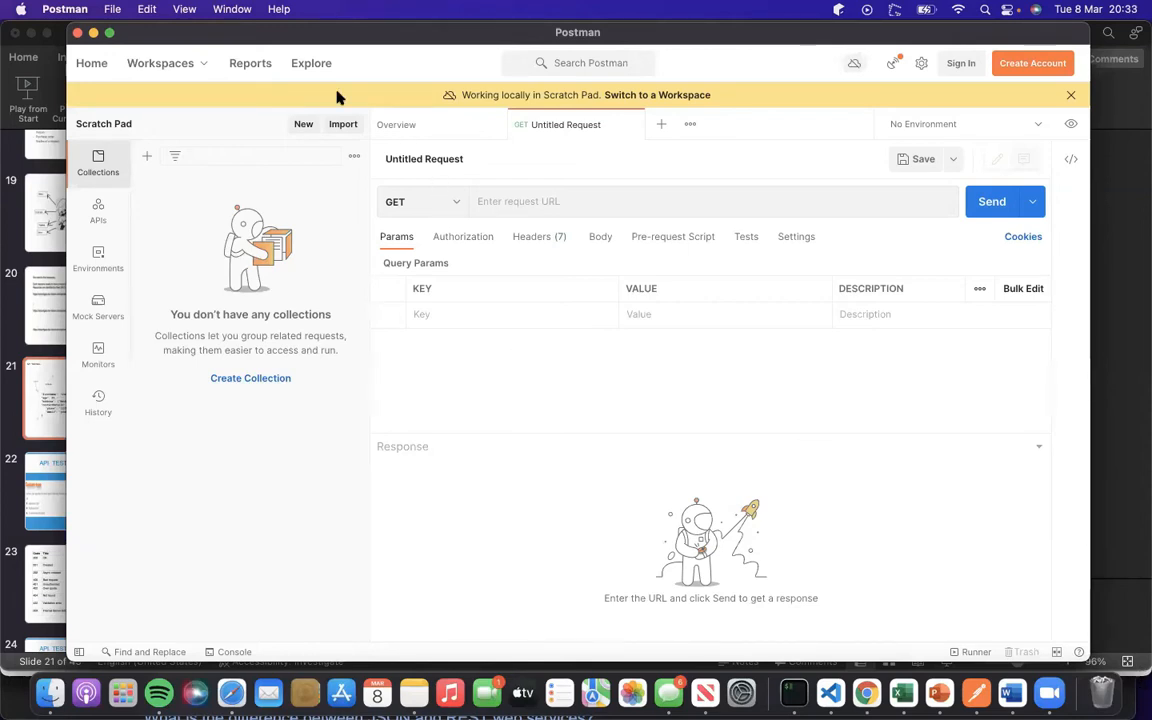
click(155, 65)
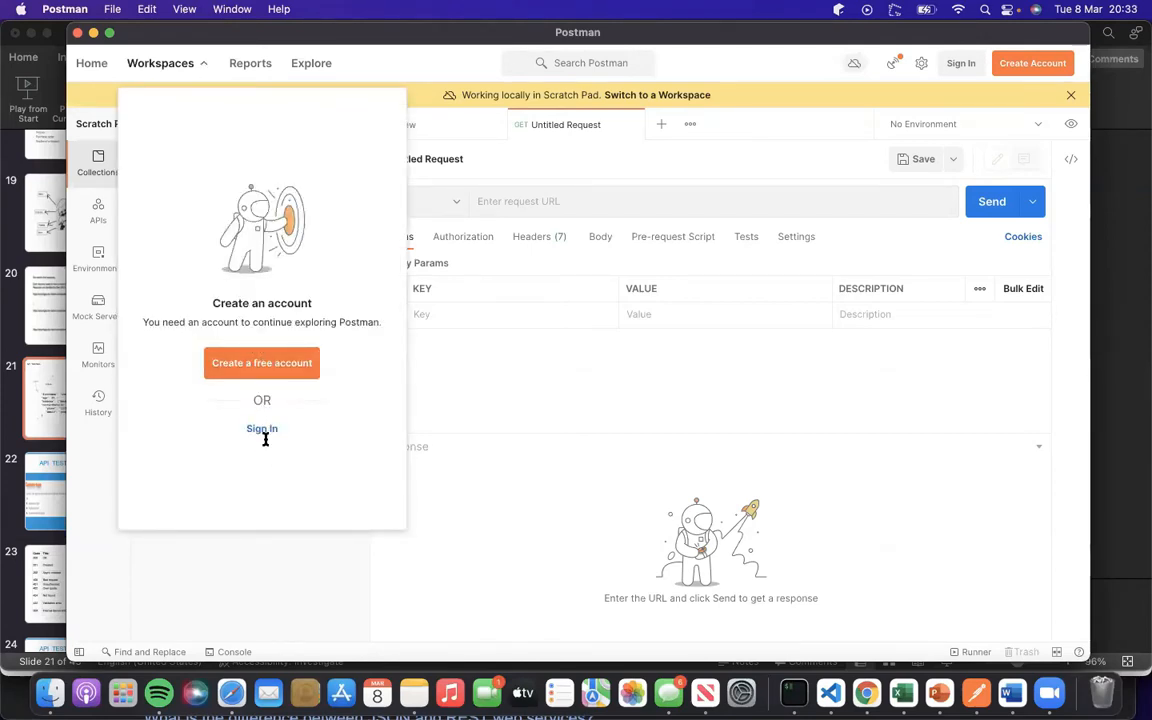
click(460, 371)
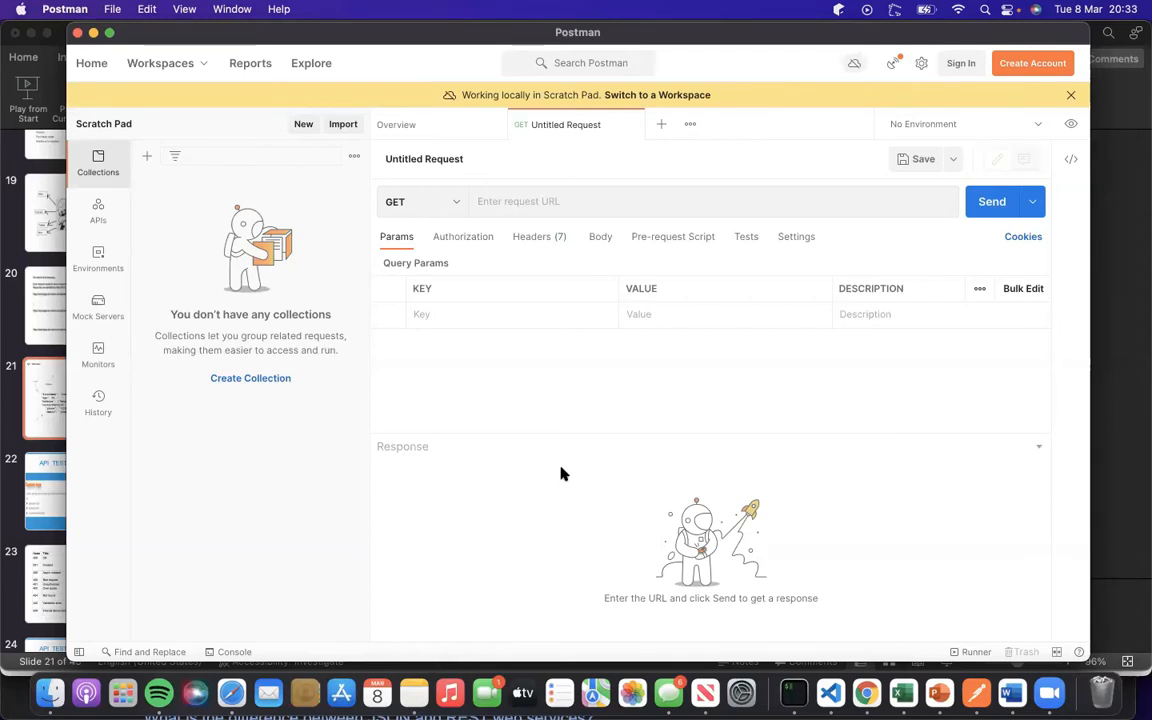
Switch to Chrome and try to search the web for "download postman" in a new tab.
click(866, 693)
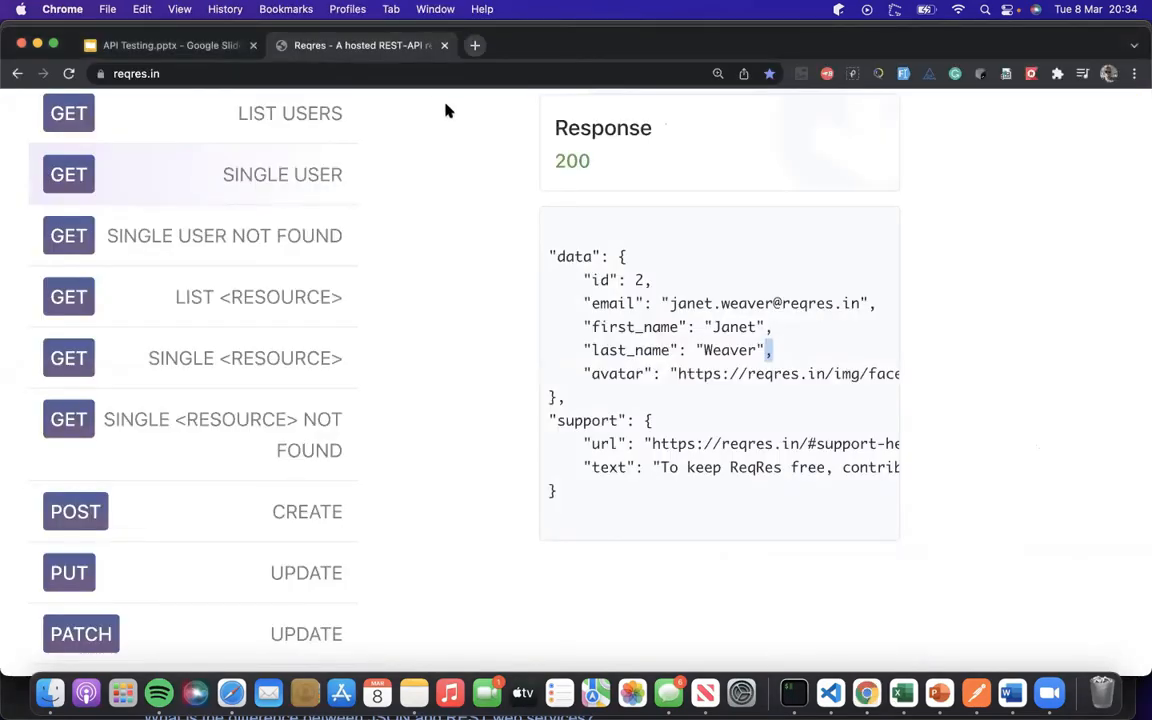
click(475, 45)
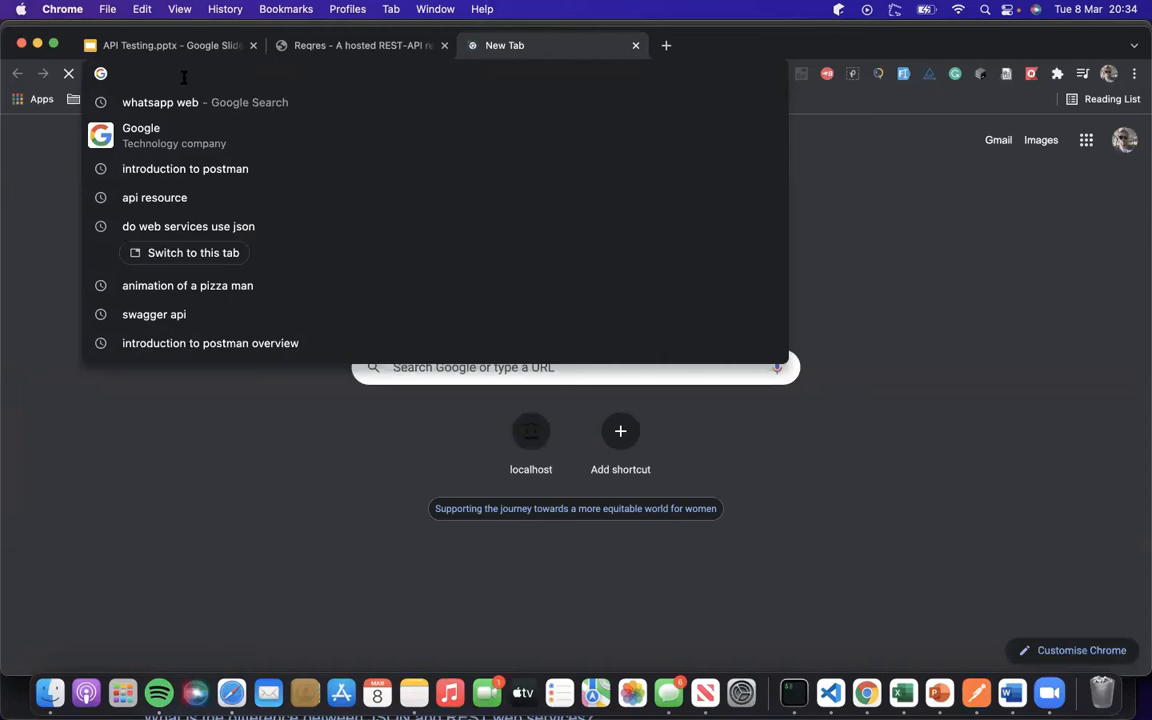
text(down)
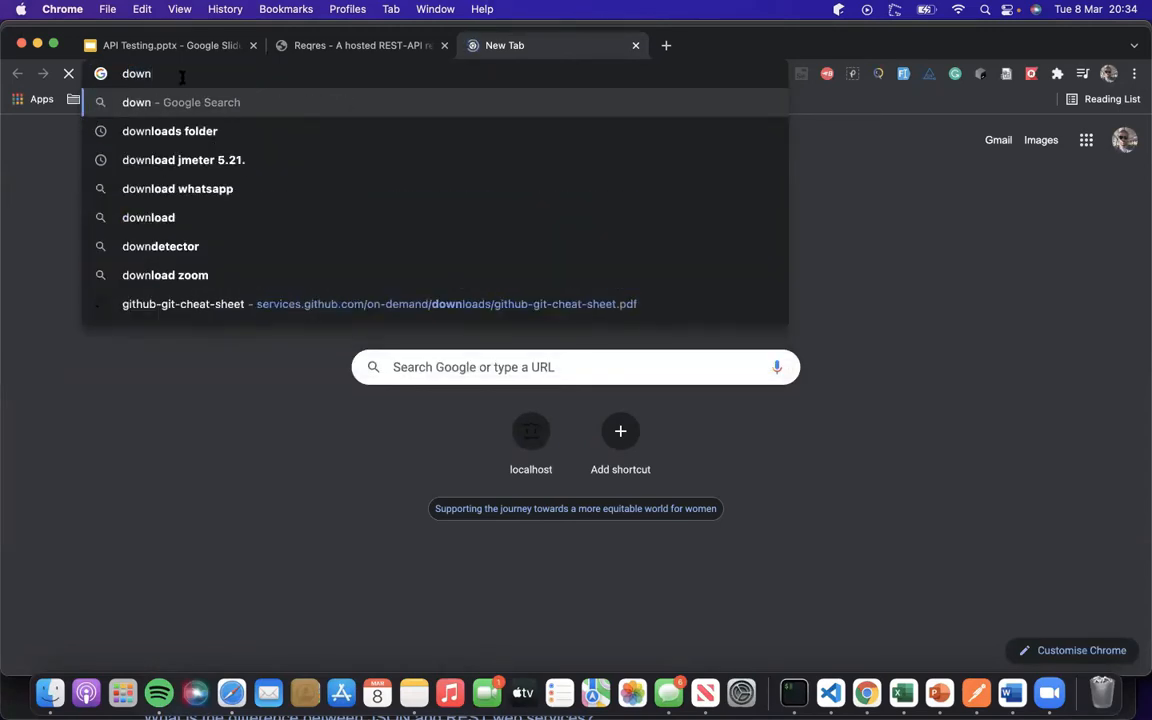
text(load posyt)
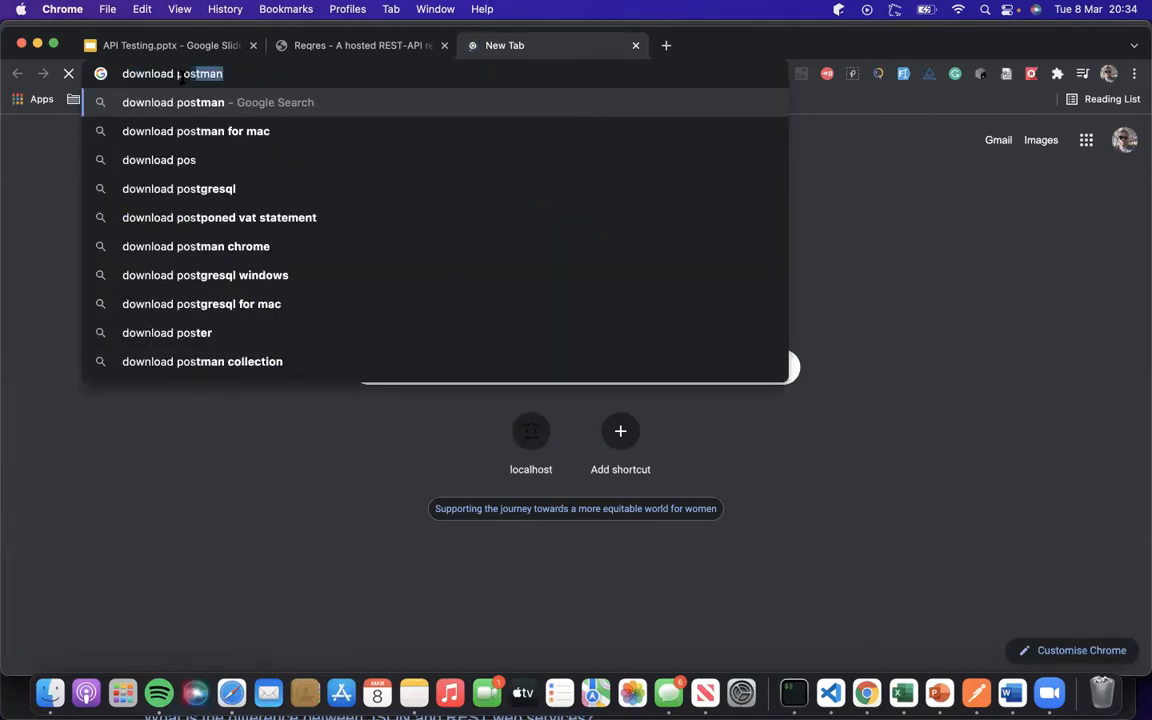
key(BackSpace)
key(BackSpace)
text(tman)
key(Return)
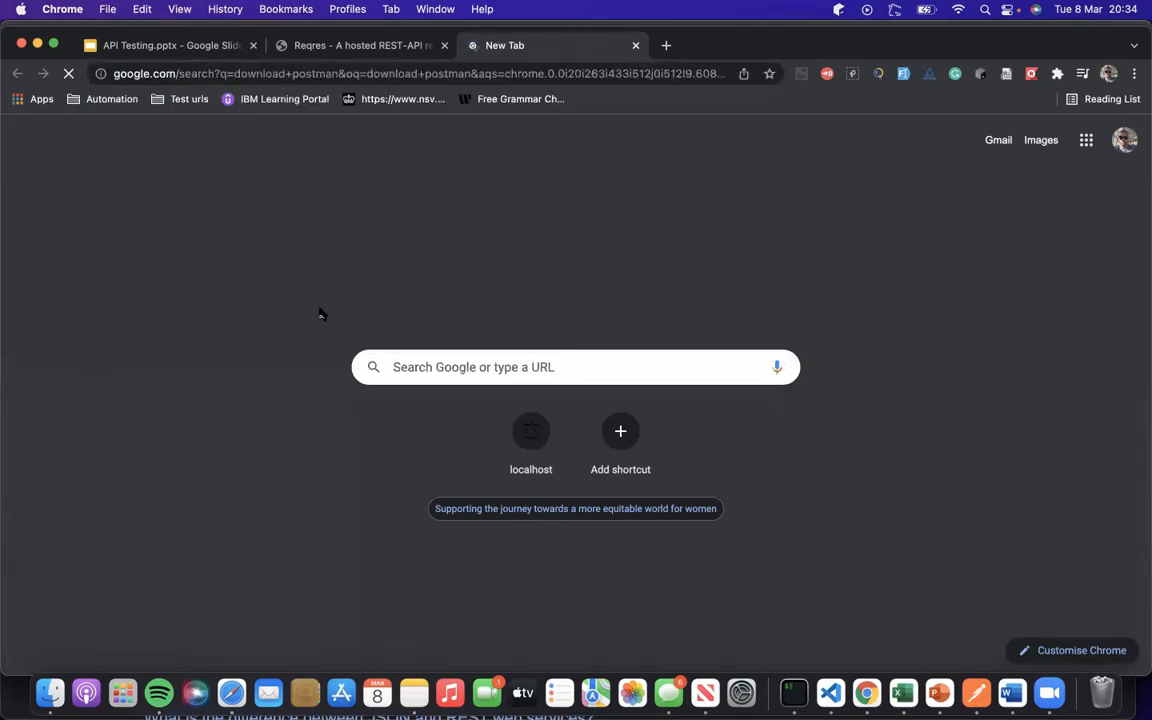
click(377, 74)
key(Return)
Open a private Safari window, search for "download postman" and accept Google's cookie terms.
right_click(231, 693)
click(247, 555)
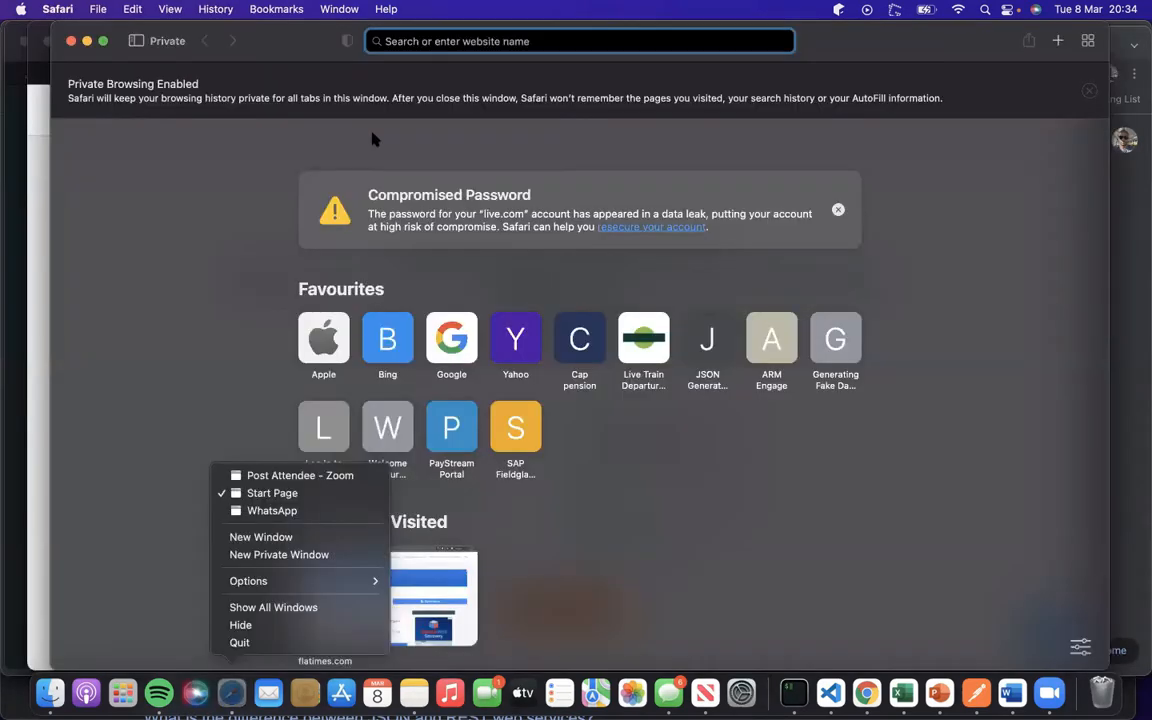
text(downl)
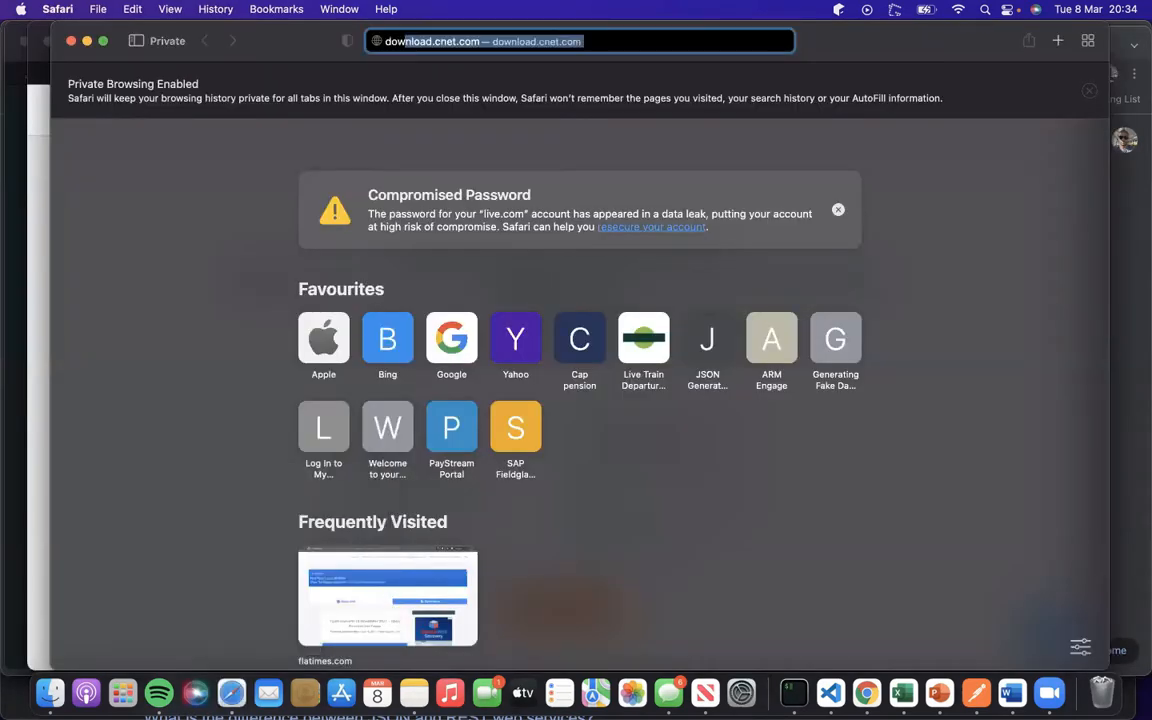
text(oad post,a)
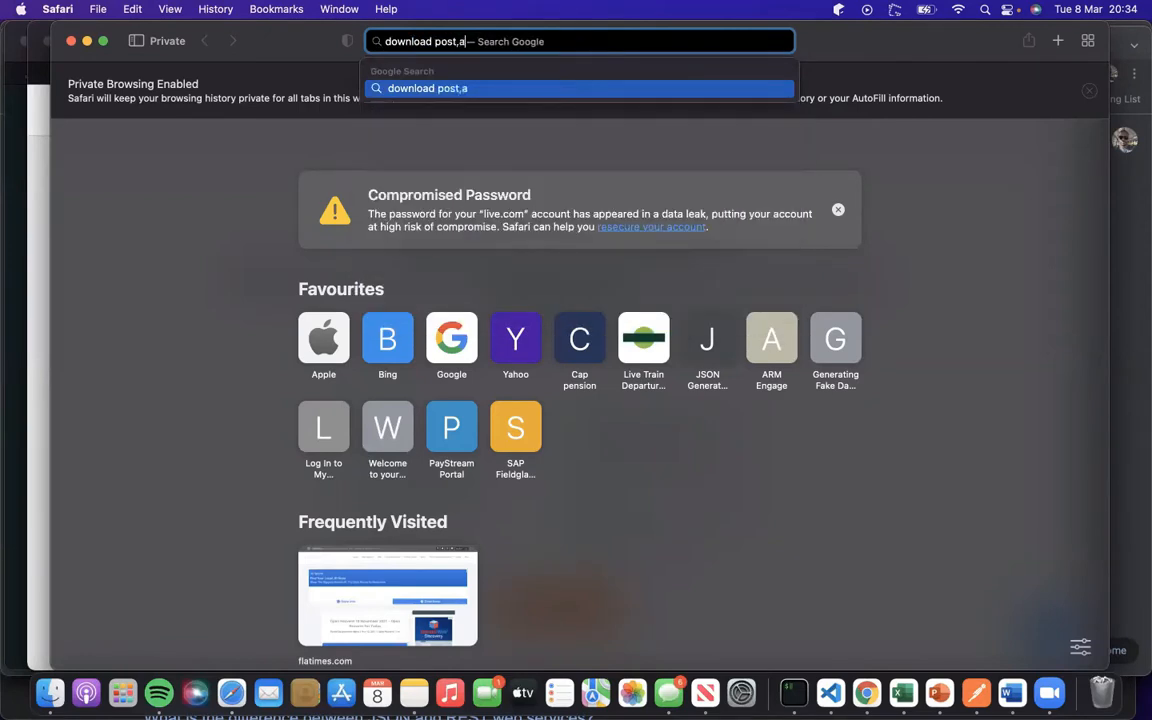
key(BackSpace)
key(BackSpace)
text(man)
key(Return)
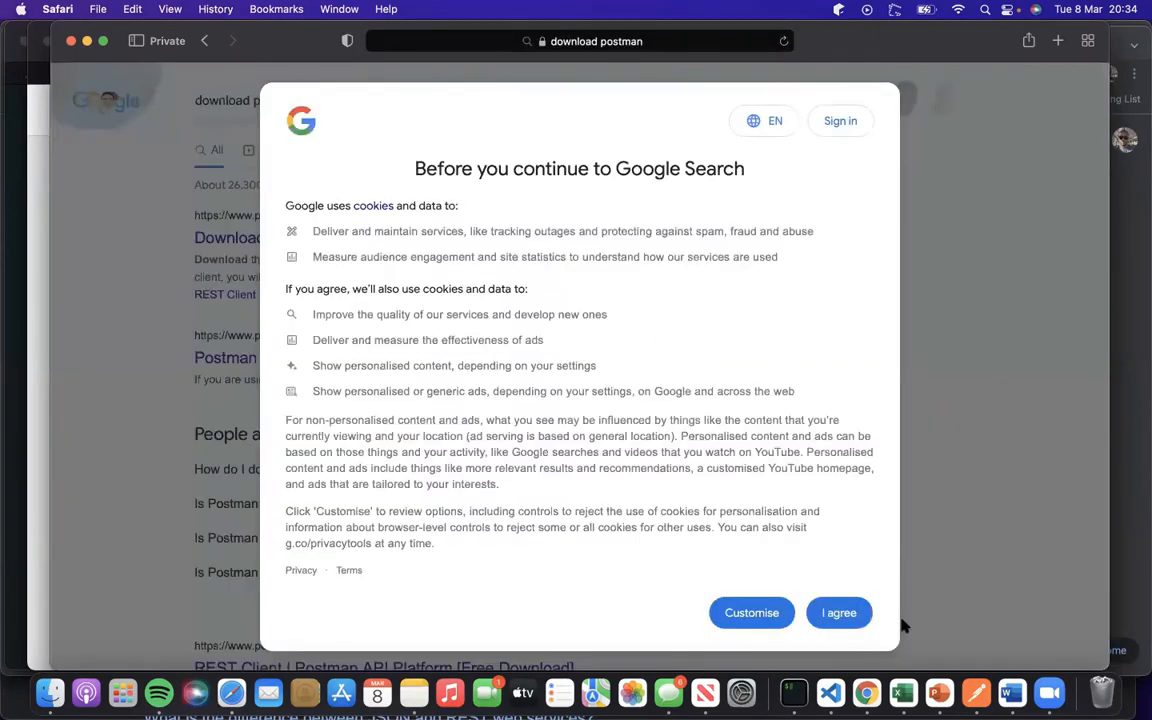
click(840, 612)
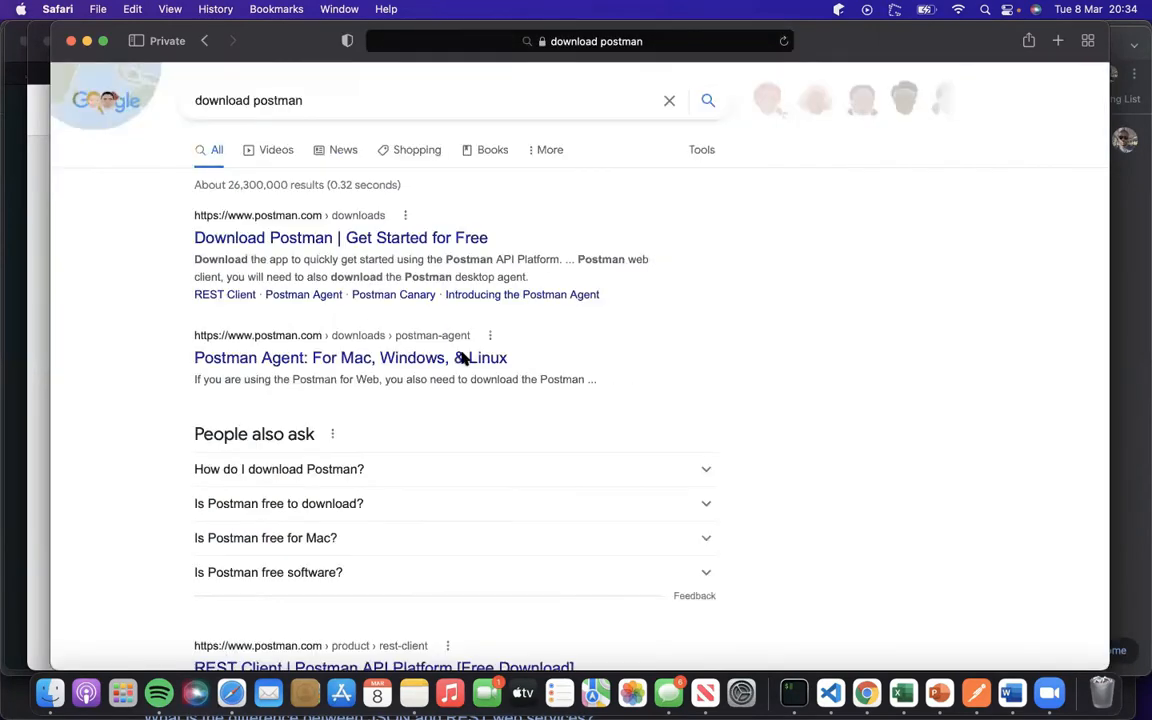
Open the "Download Postman | Get Started for Free" result, dismiss the cookie notice and examine the app, web and agent download options.
click(272, 240)
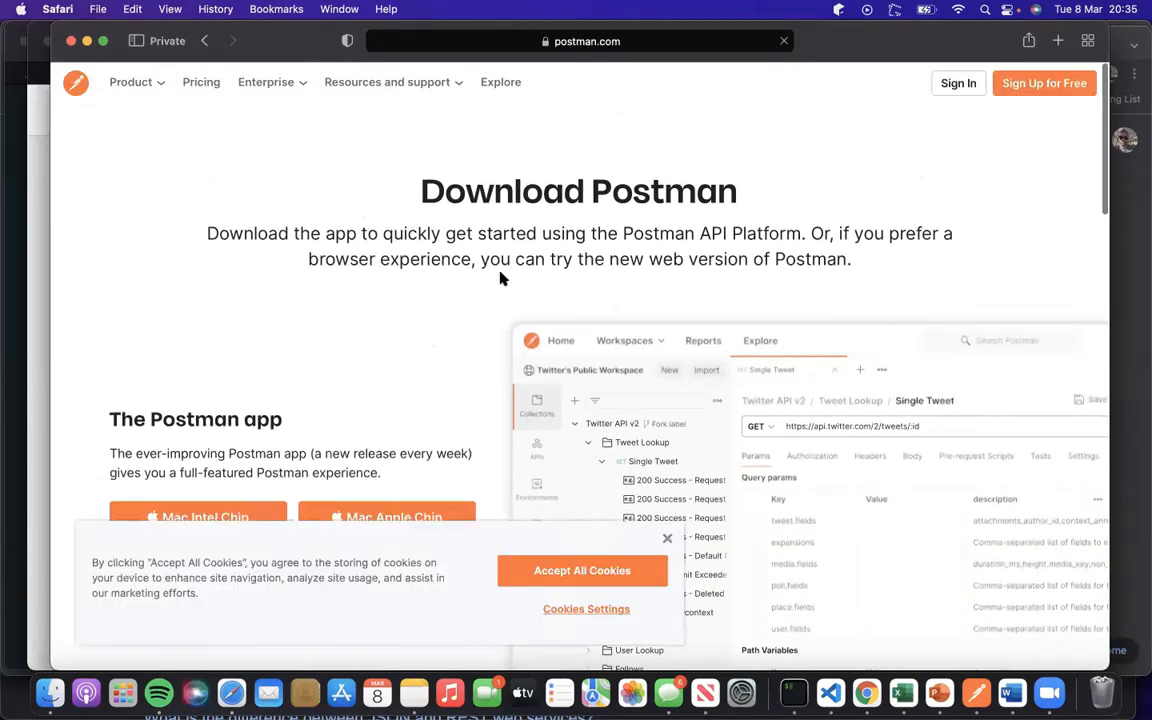
click(667, 538)
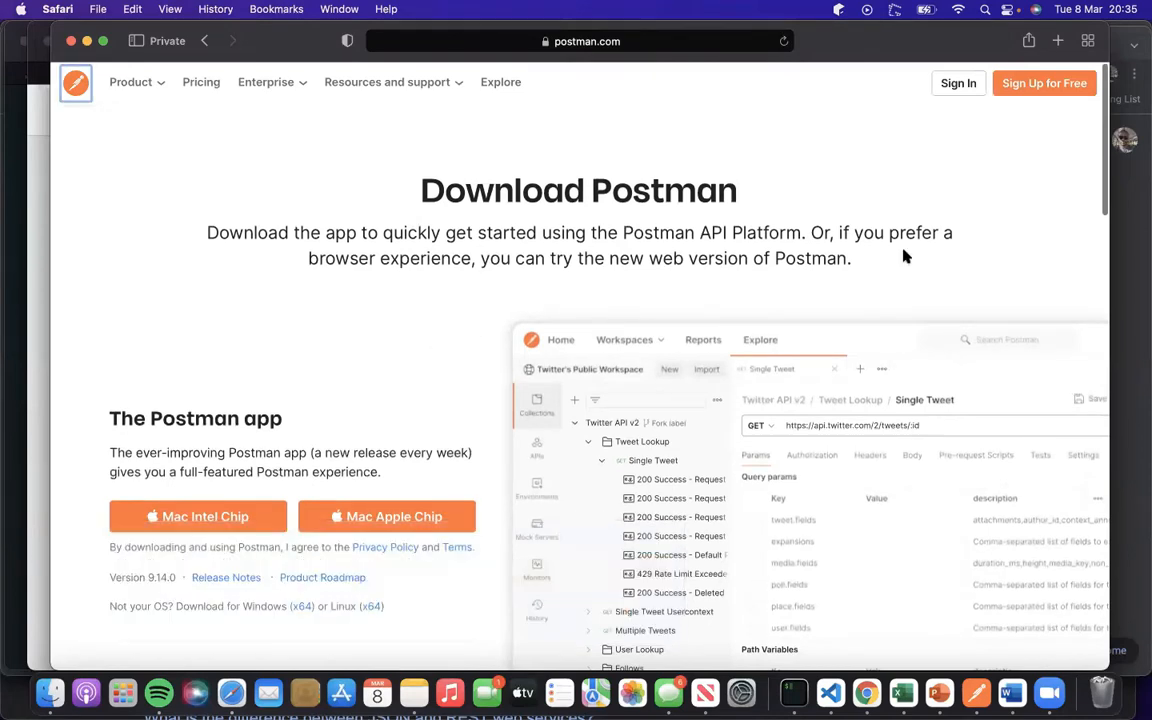
scroll(945, 198, down, 3)
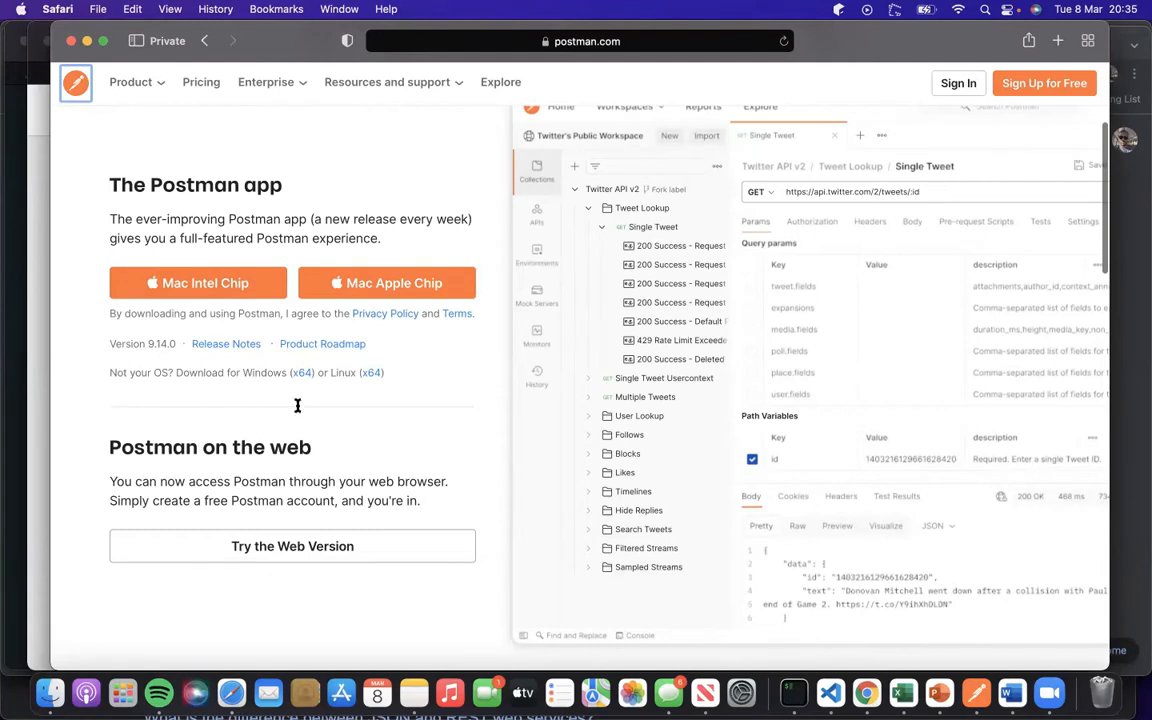
scroll(318, 396, down, 10)
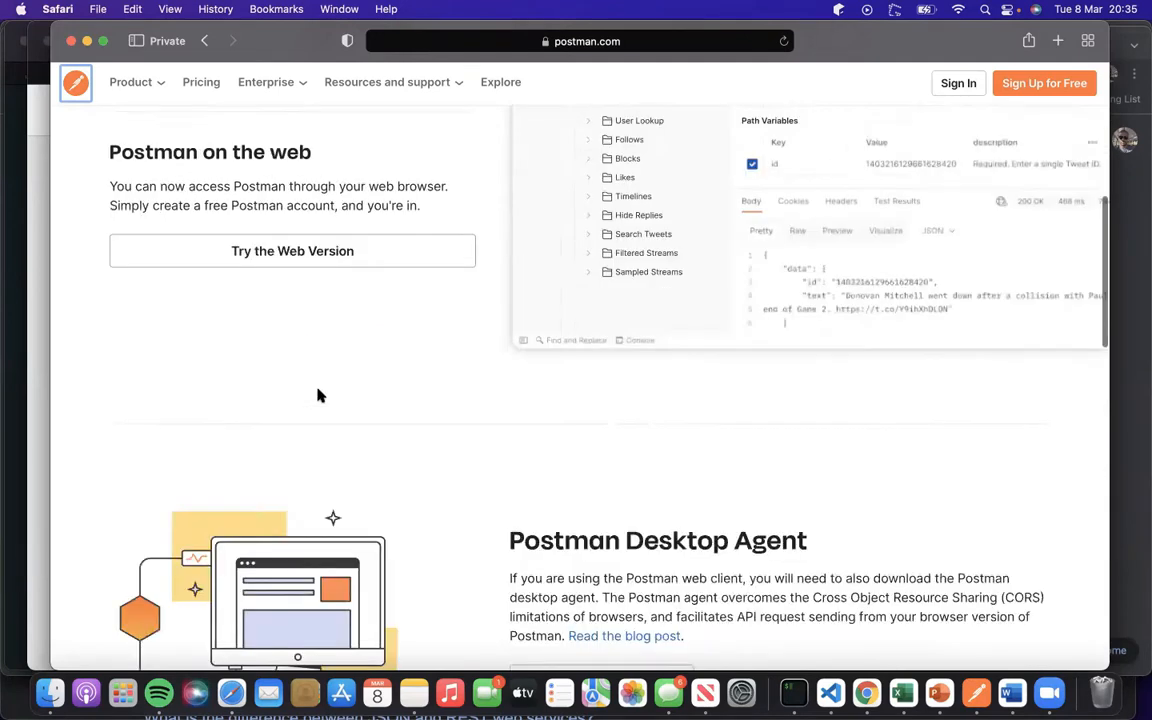
scroll(319, 393, down, 3)
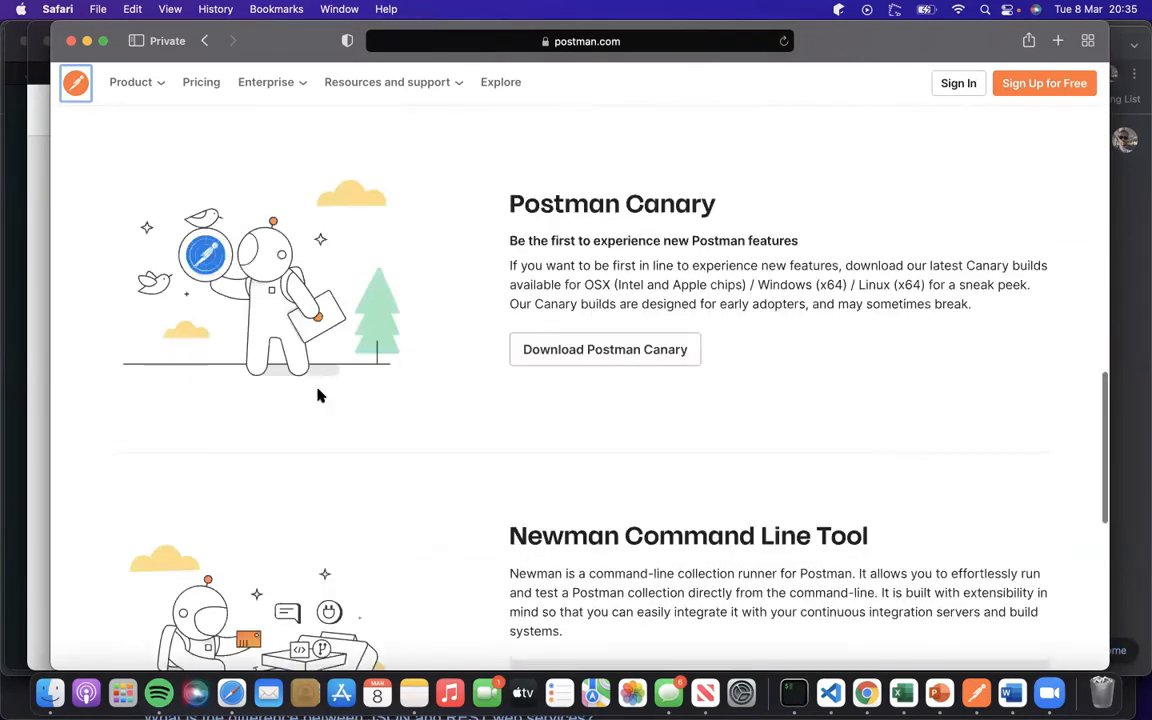
scroll(319, 393, up, 12)
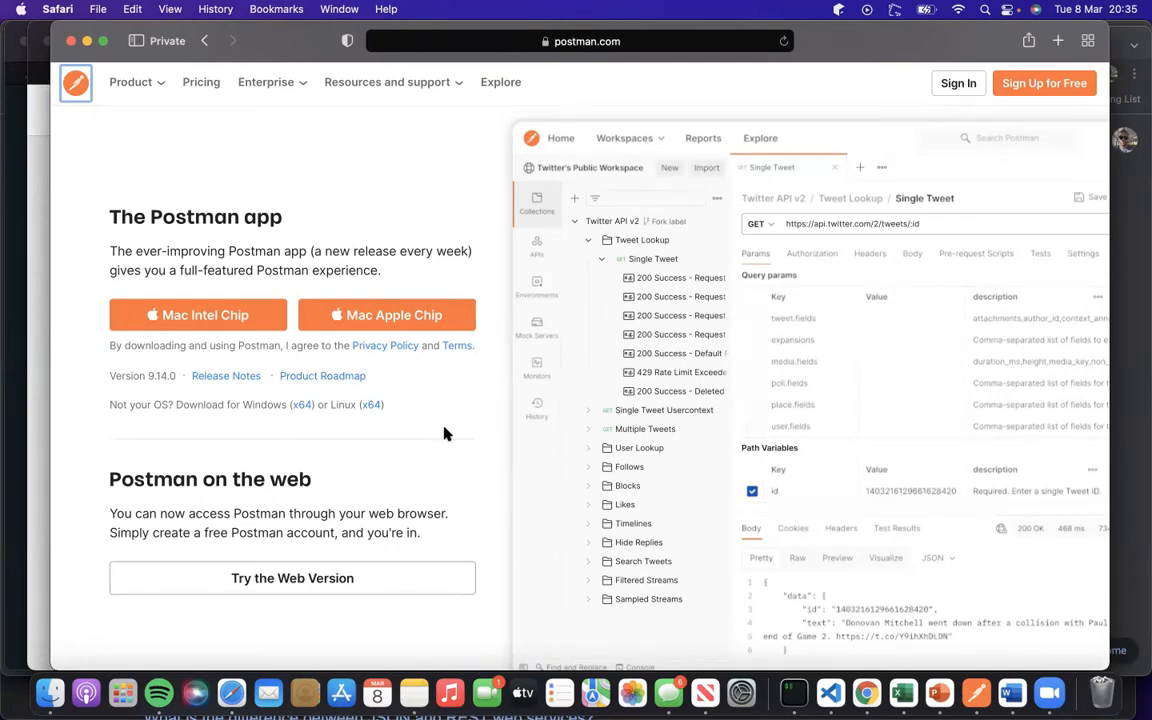
scroll(430, 300, up, 4)
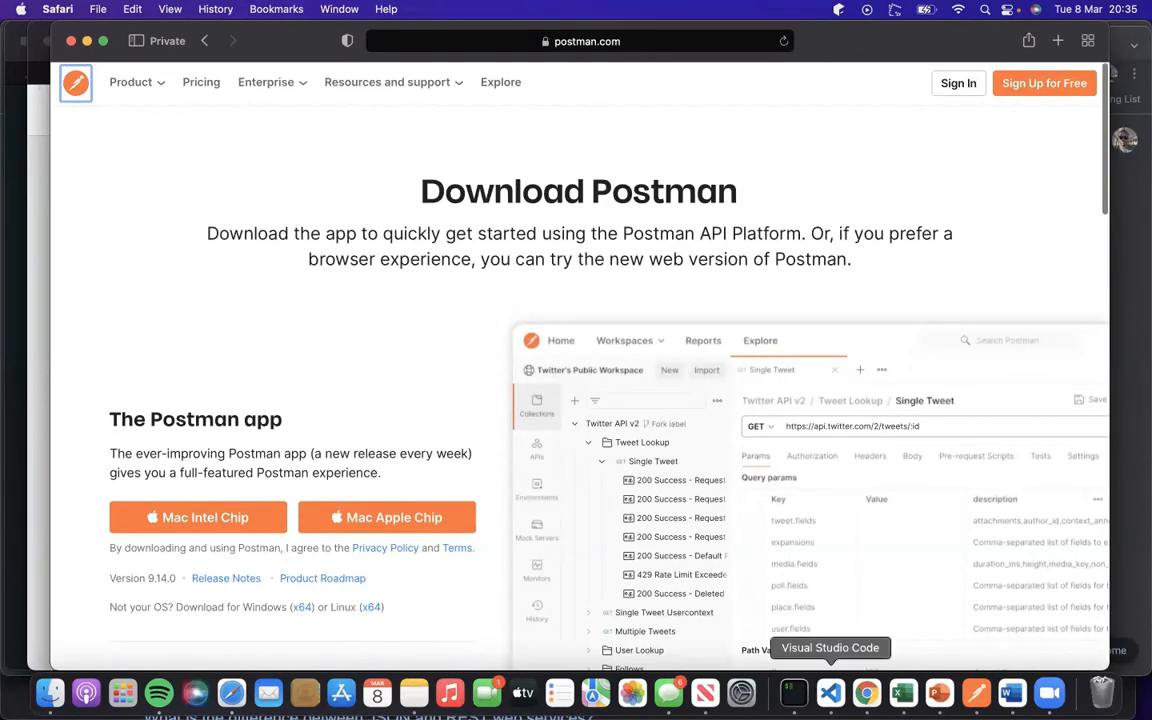
Switch to Postman, close the open untitled request and create a new request from the Scratch Pad overview.
click(976, 692)
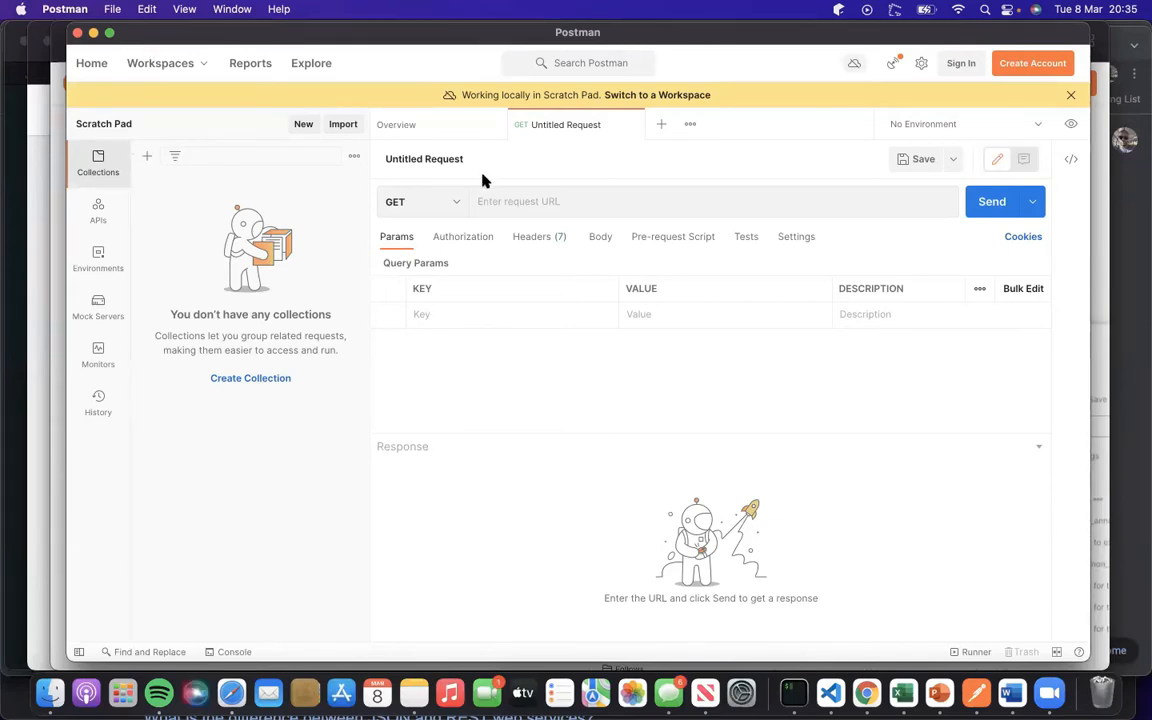
click(630, 126)
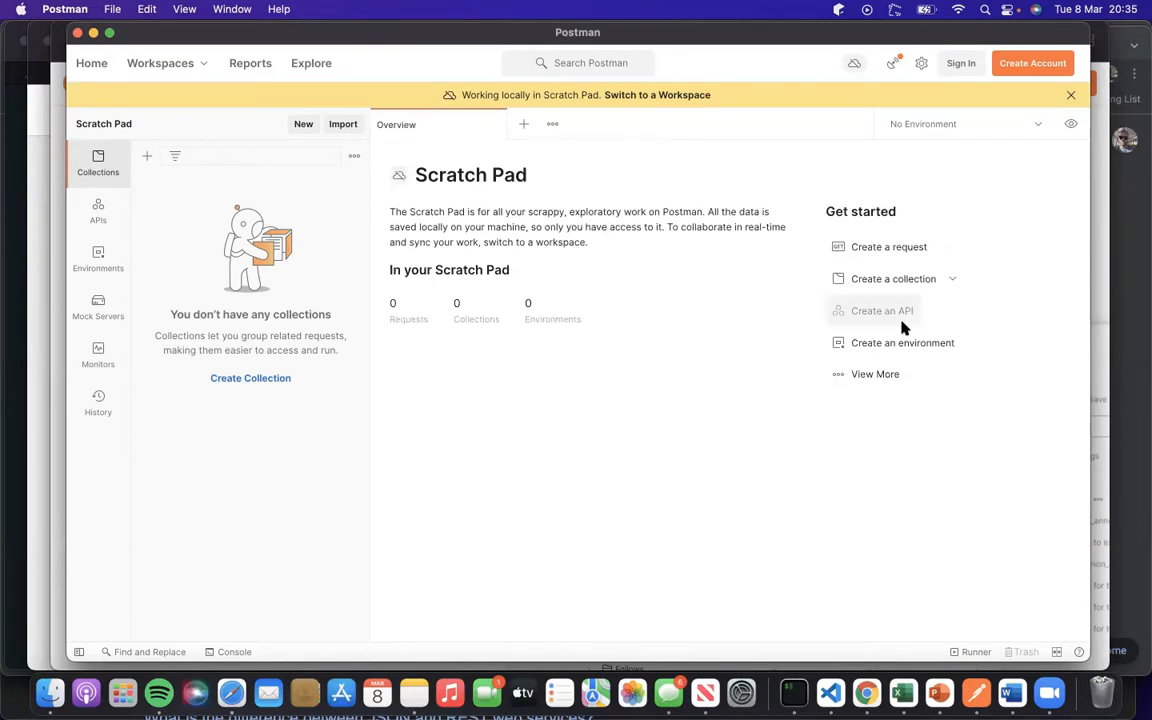
click(862, 251)
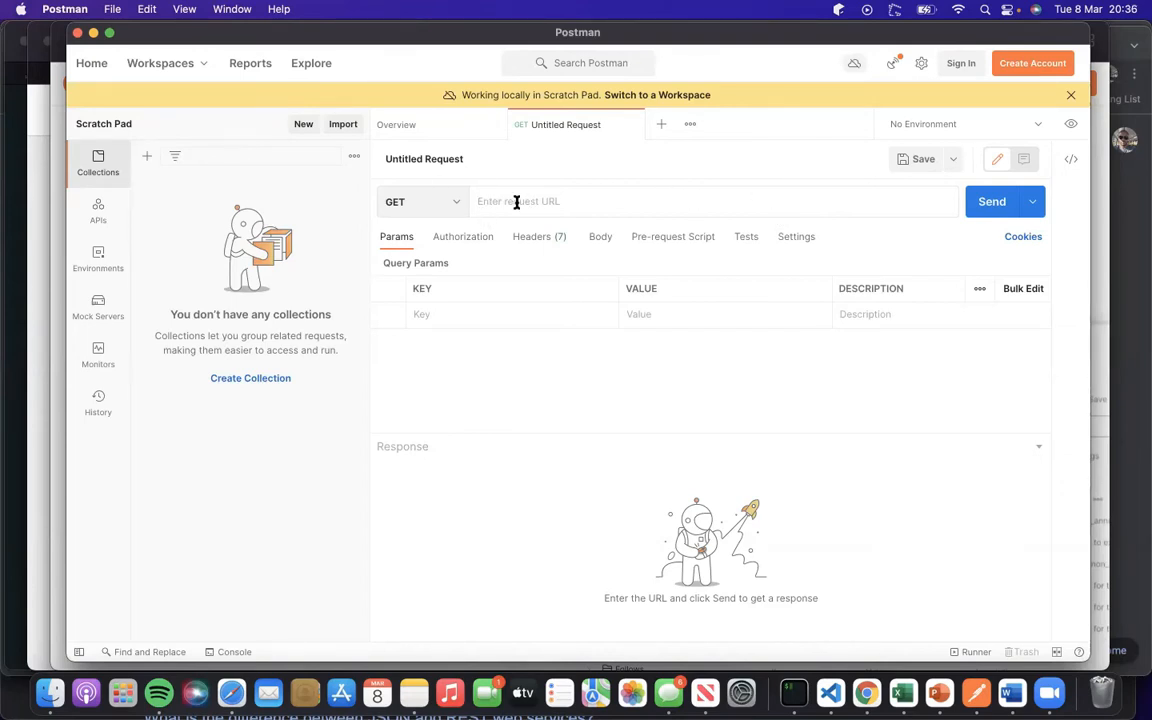
Review the HTTP methods available for the new request, keeping GET.
click(455, 206)
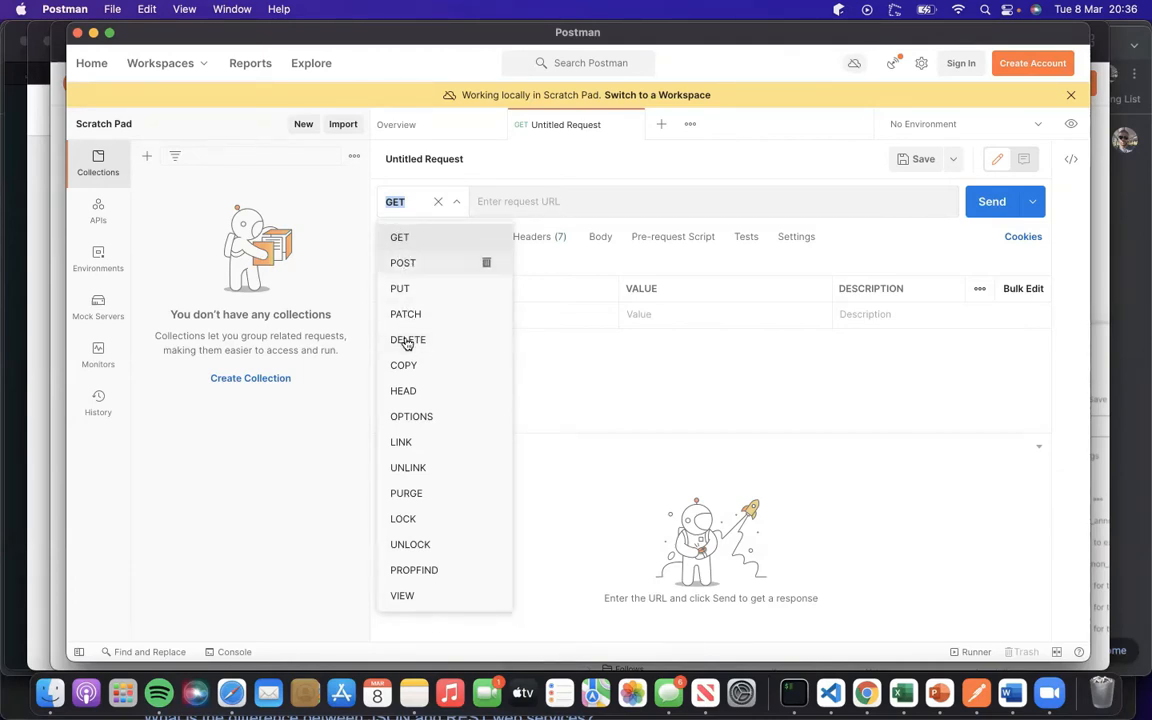
click(542, 163)
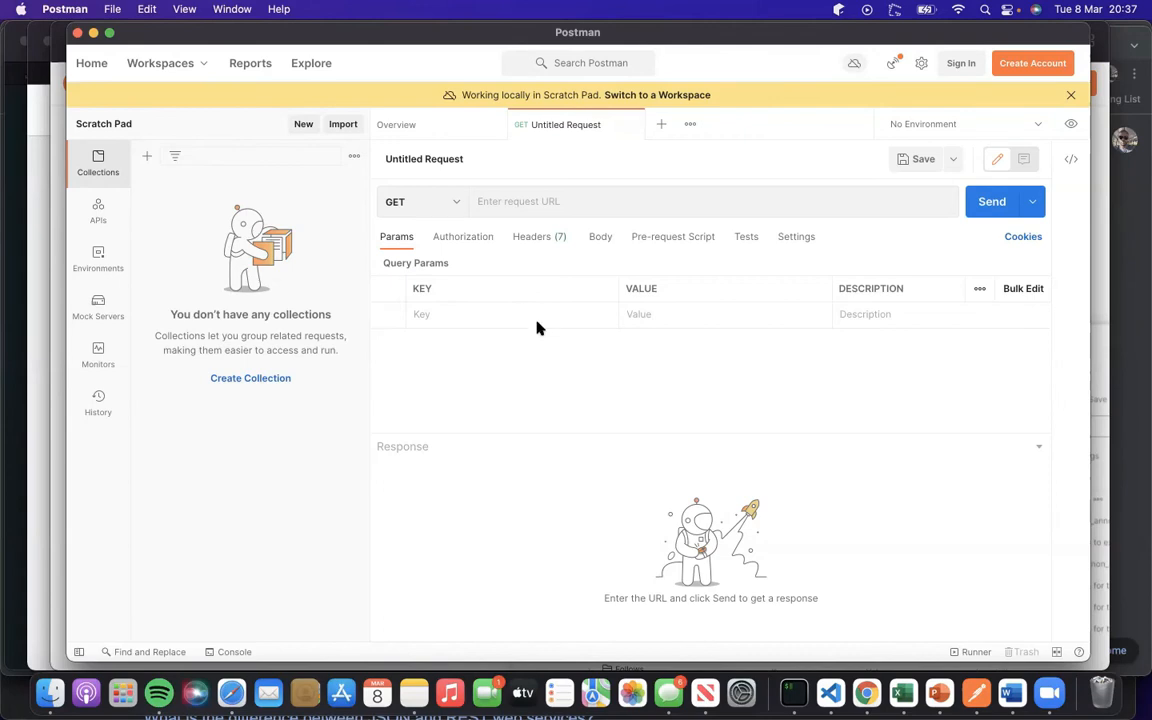
Set the request's authorization type to Bearer Token, review the other types and show the request headers.
click(466, 242)
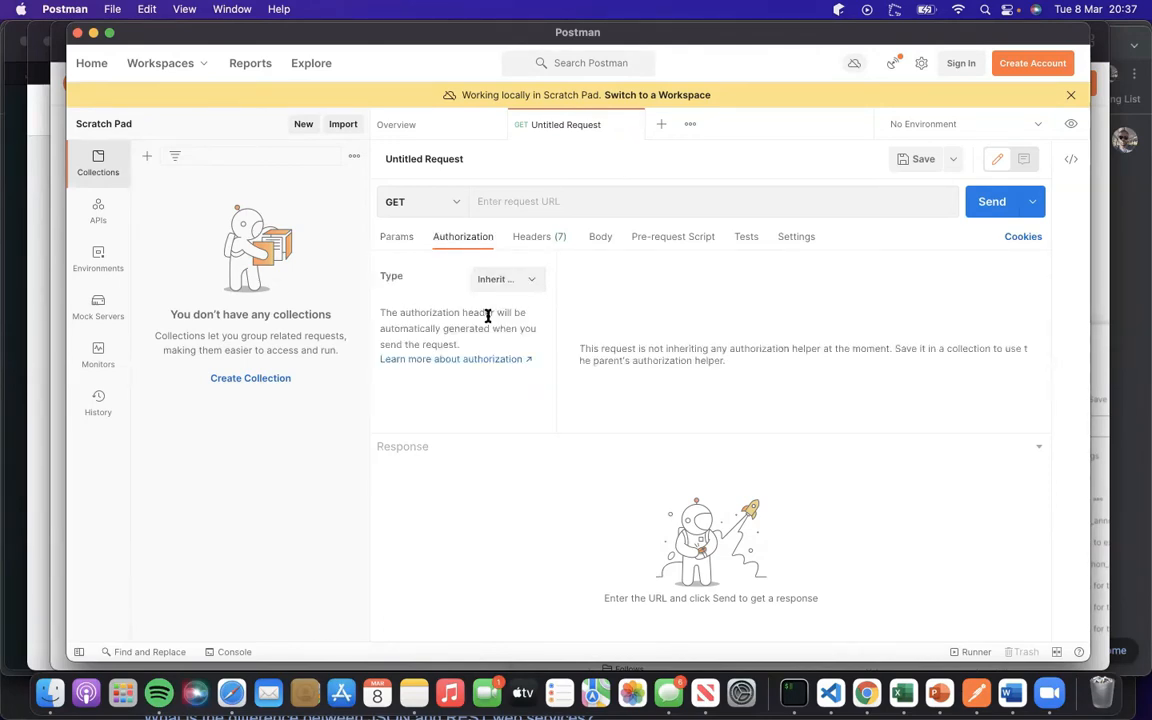
click(537, 285)
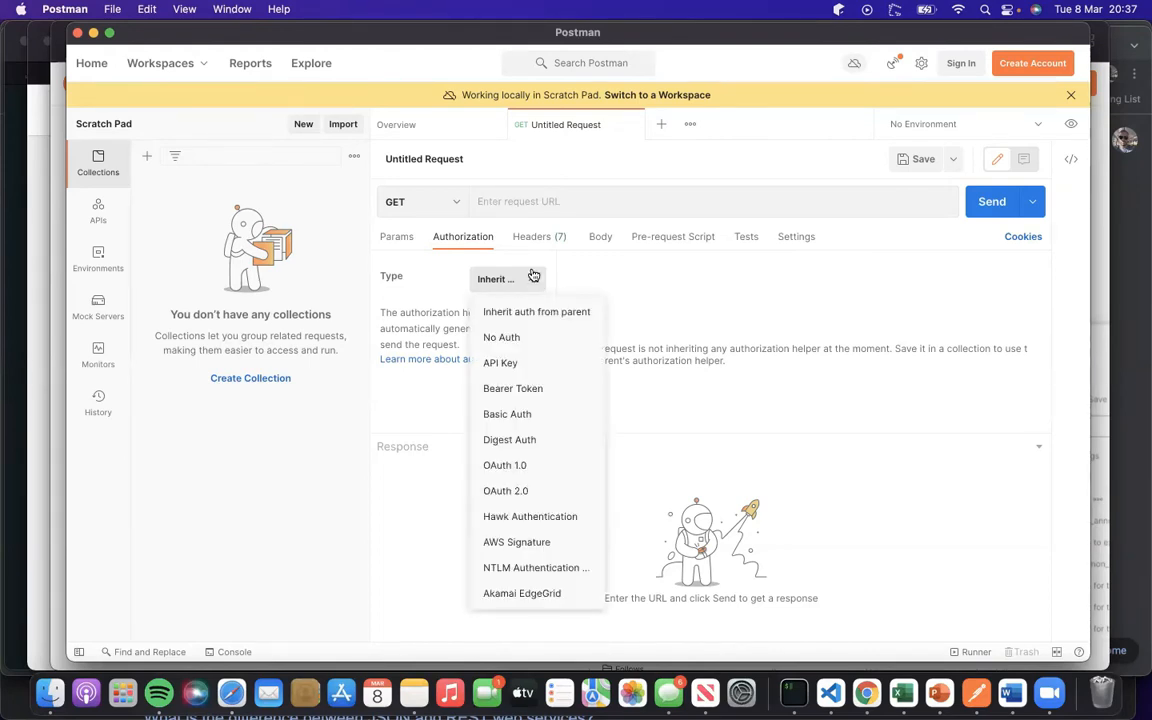
click(515, 389)
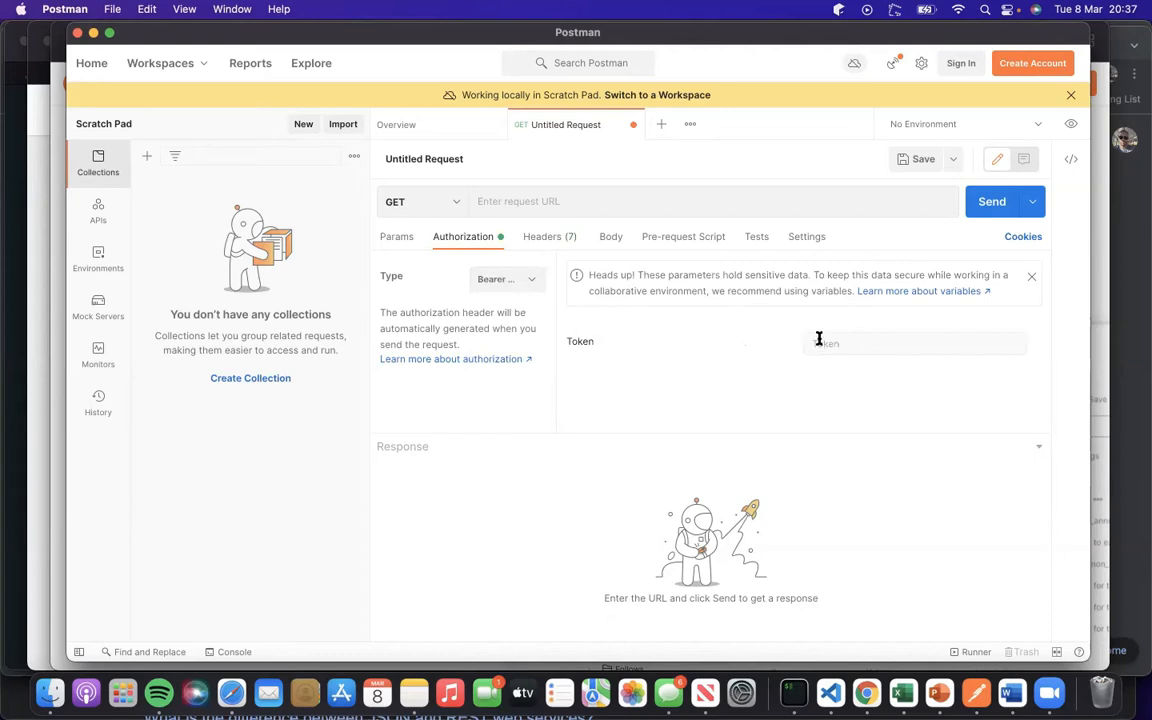
click(531, 281)
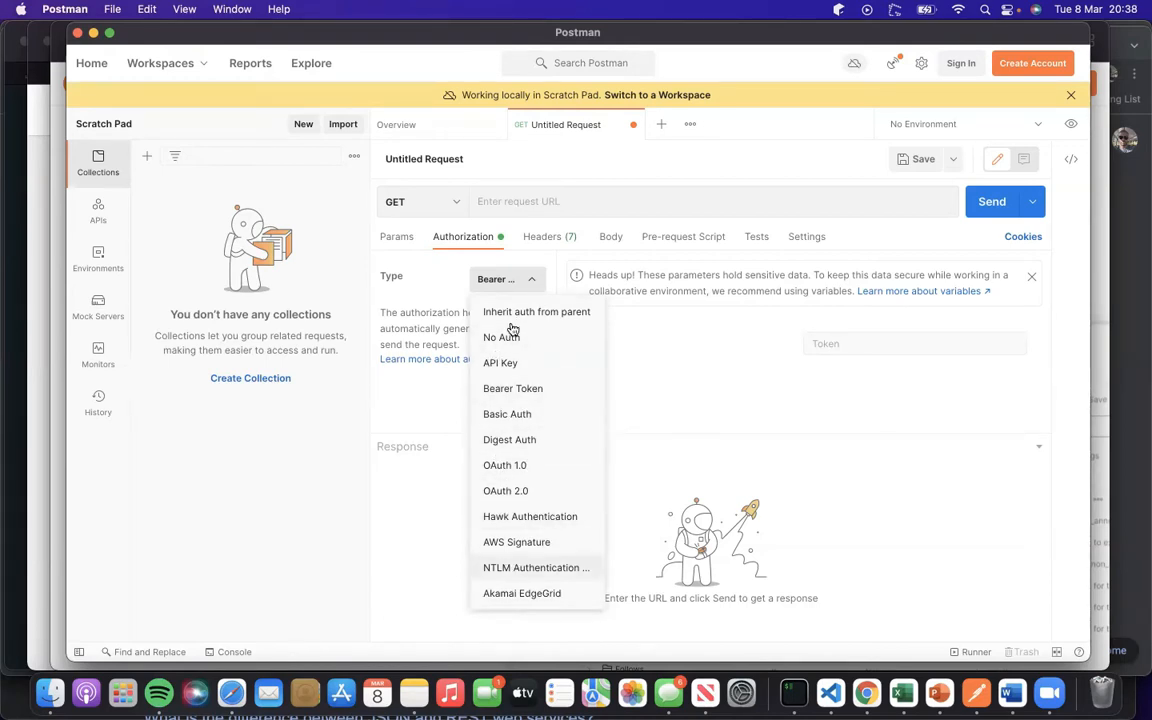
click(674, 362)
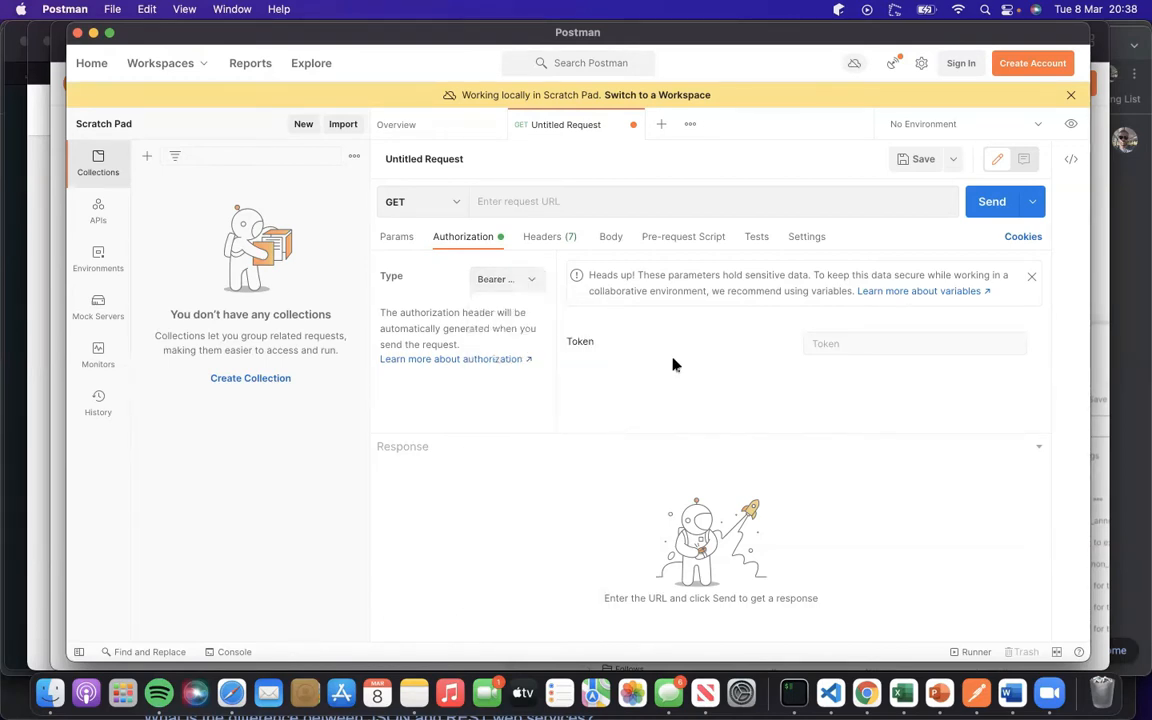
click(541, 238)
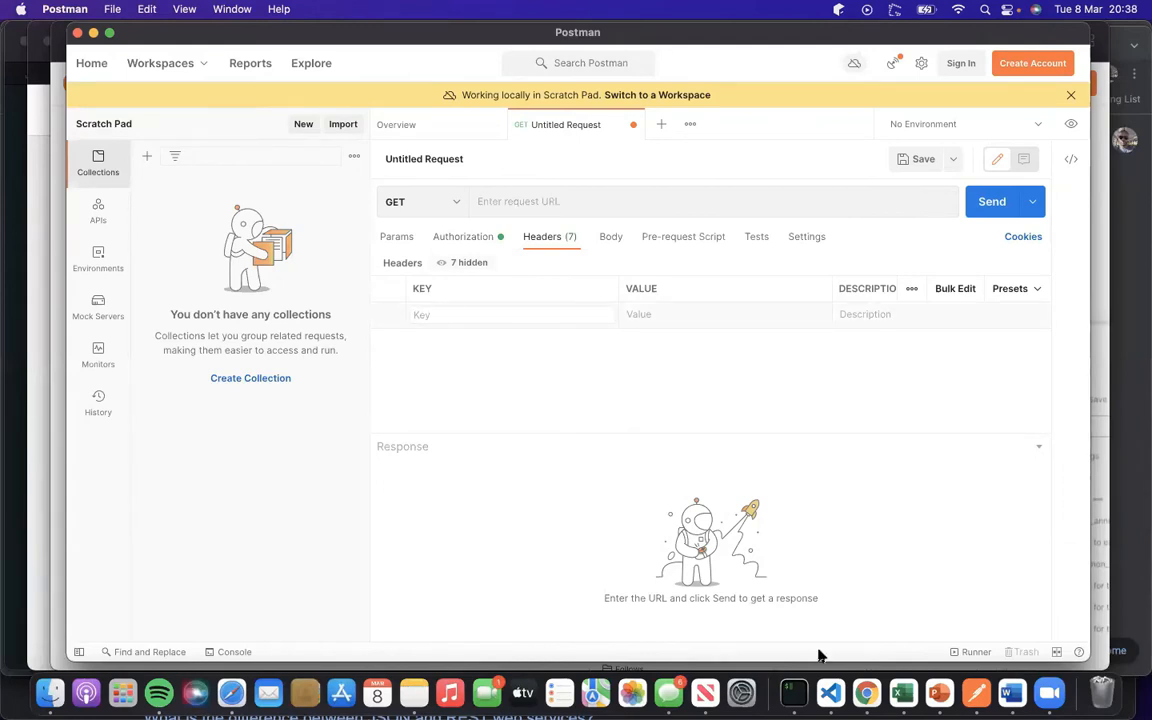
Switch to the API Testing presentation in PowerPoint and display slide 15 on the parts of a REST request.
click(939, 692)
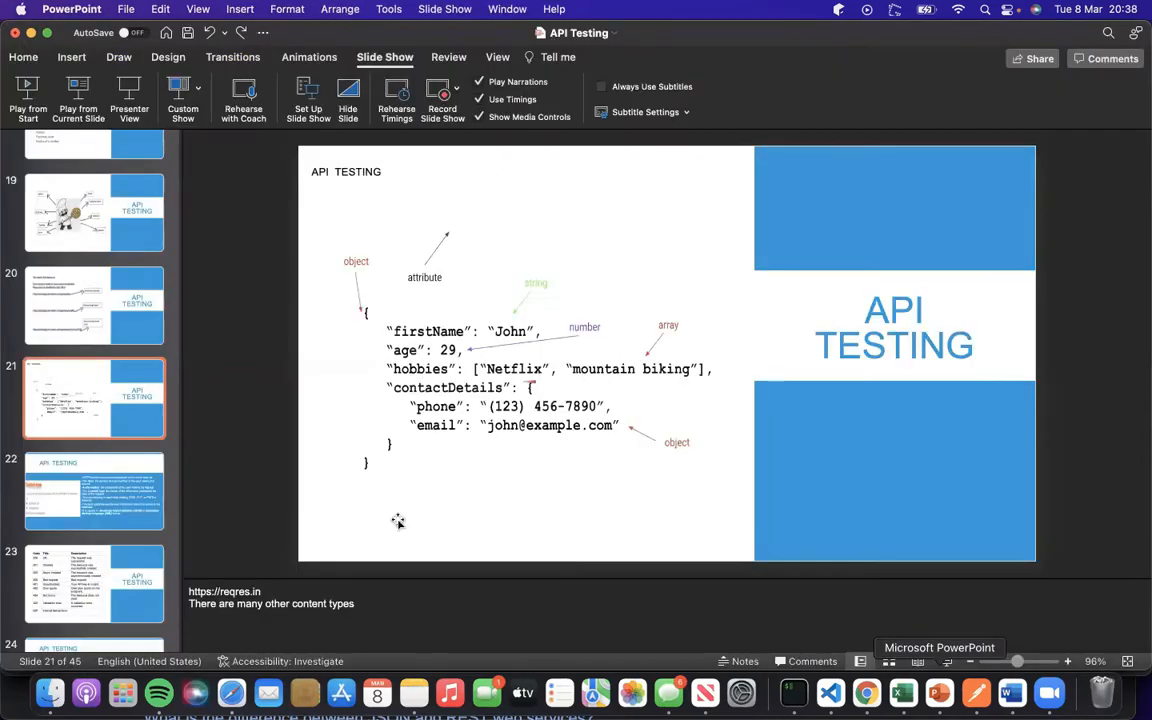
scroll(108, 336, up, 5)
scroll(110, 330, up, 4)
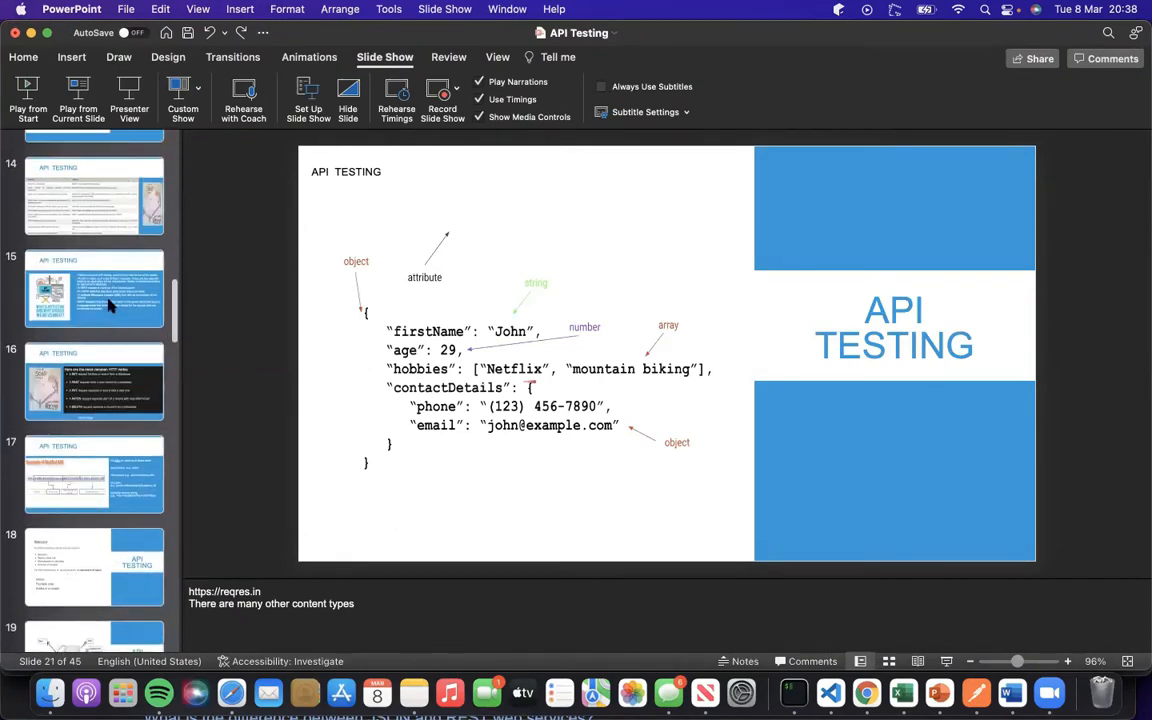
click(110, 306)
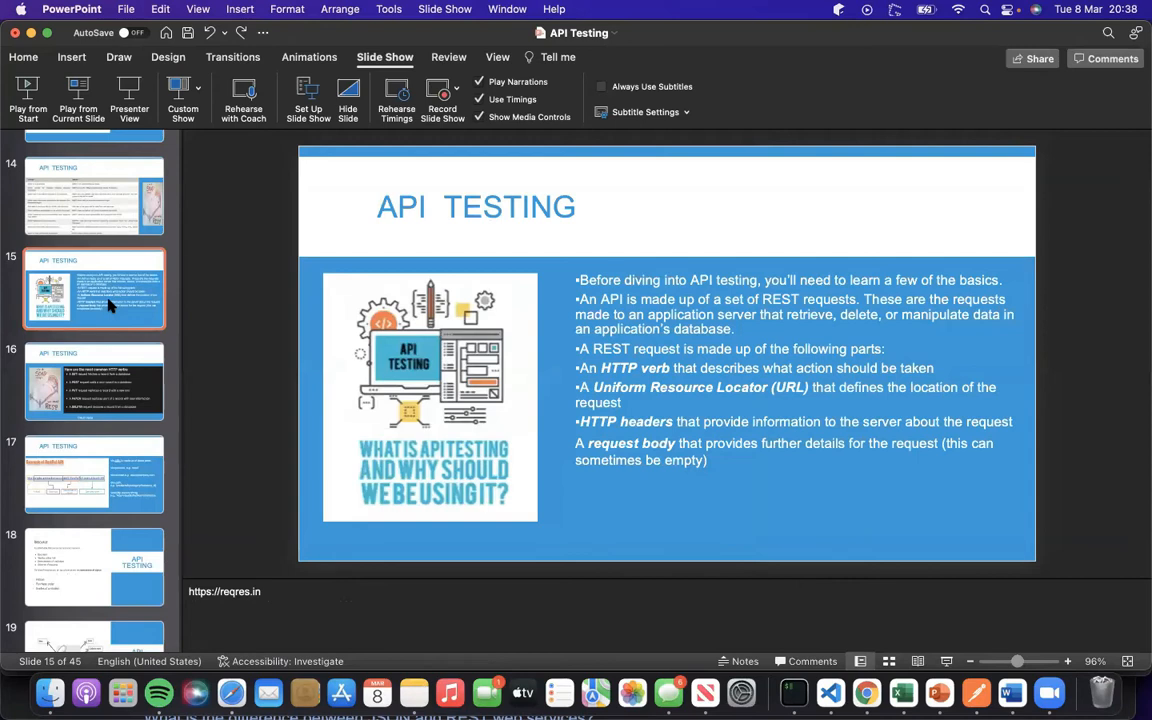
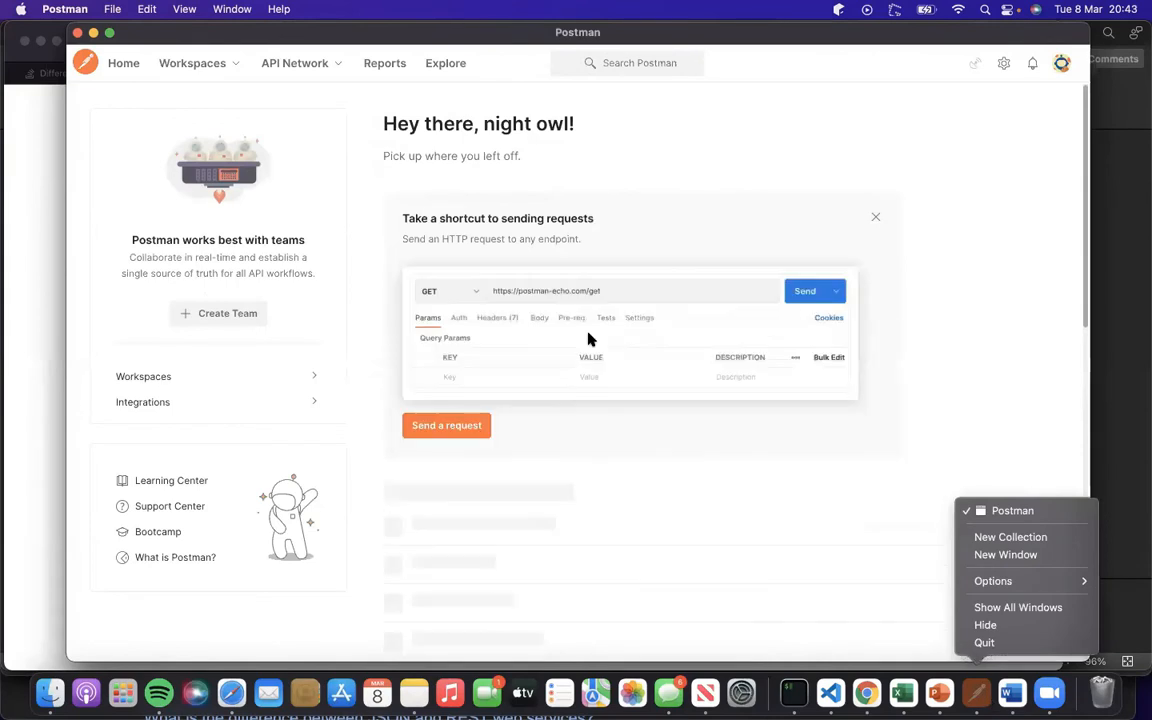
Switch Postman to the dark theme in its settings and close the settings dialog.
click(84, 10)
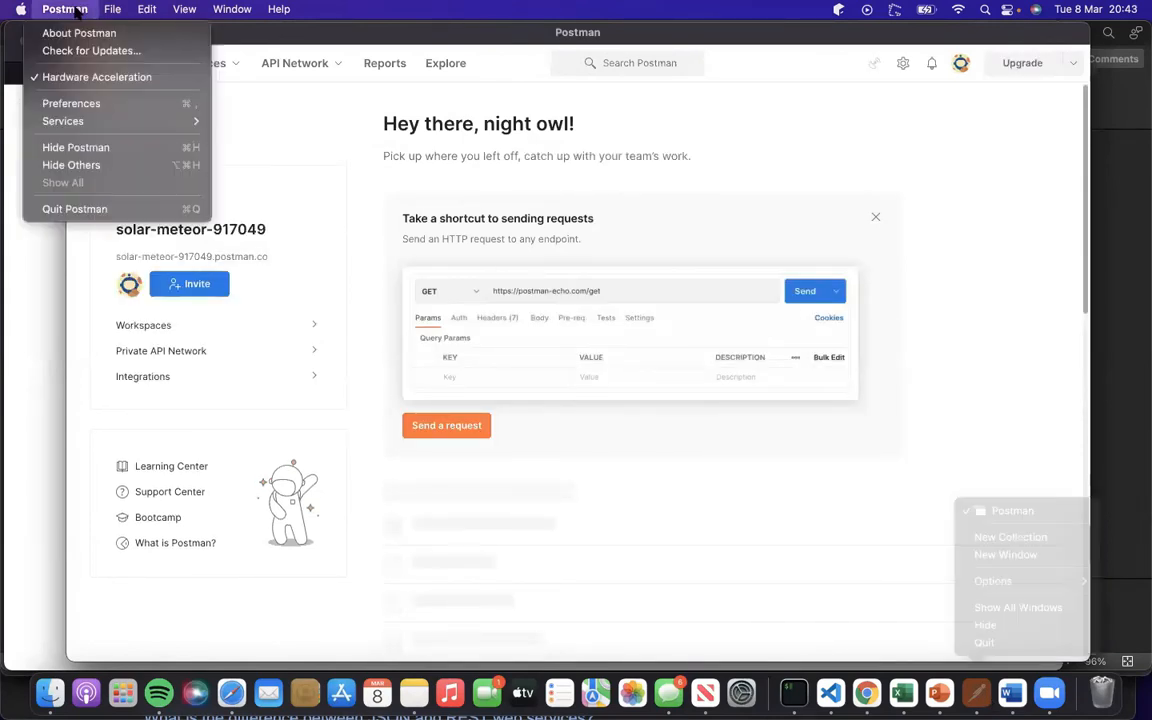
click(100, 104)
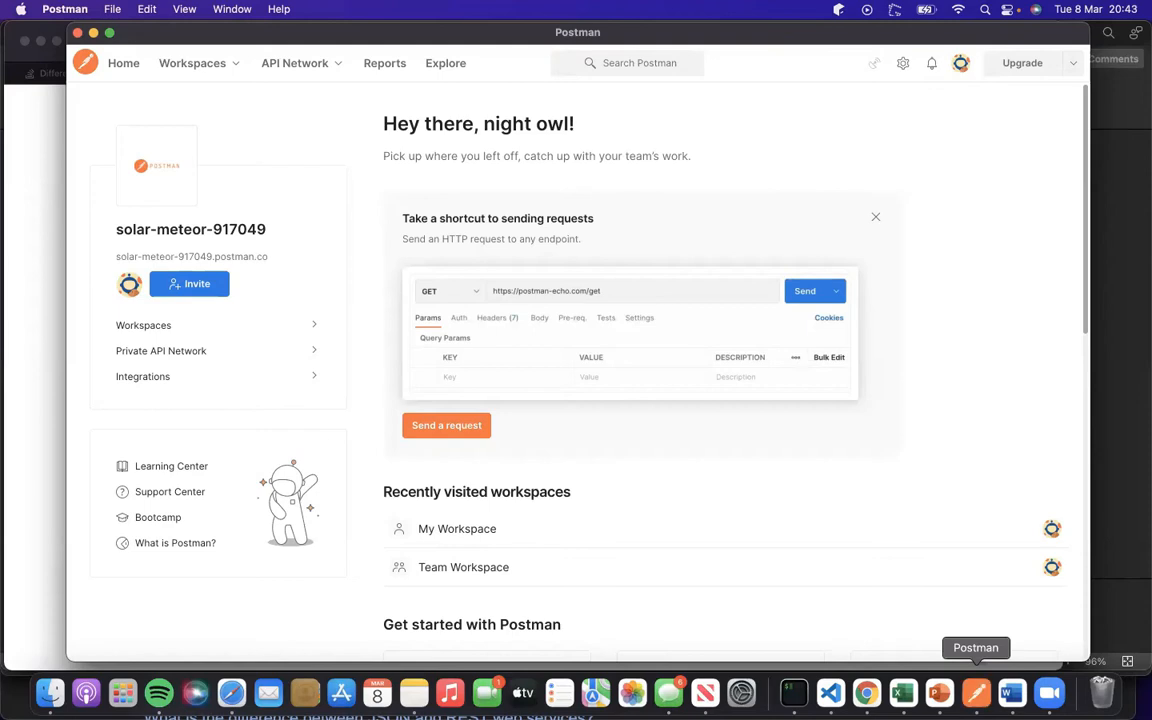
drag(733, 48, 683, 8)
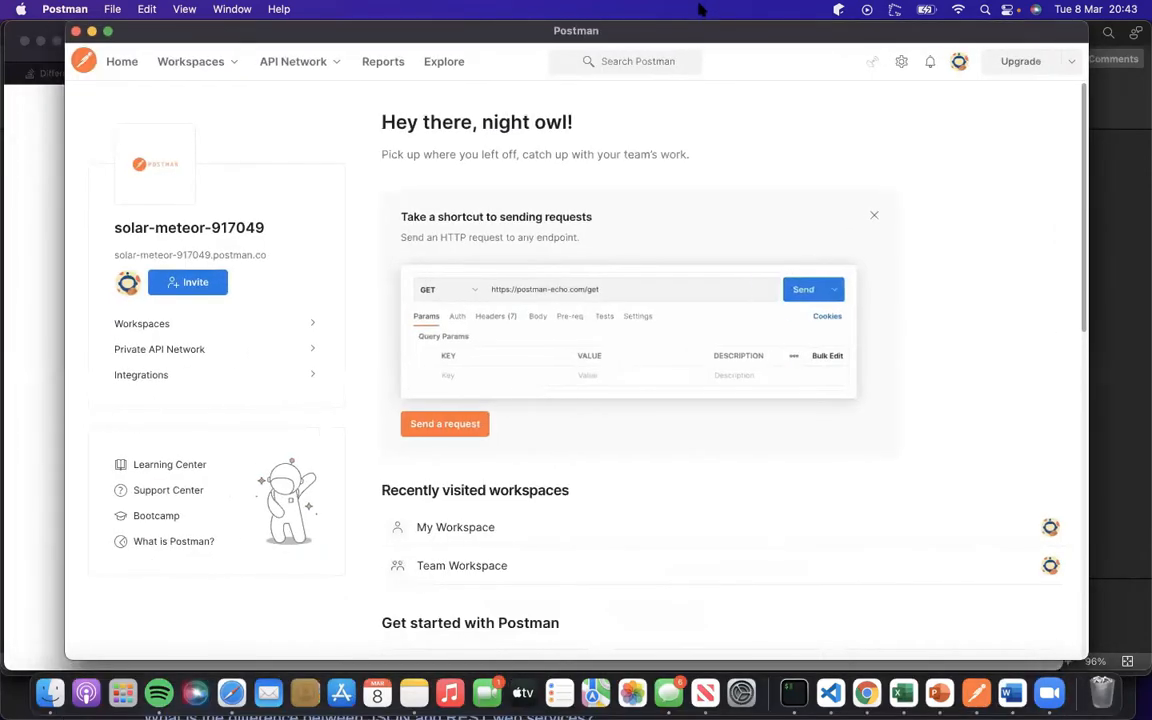
click(68, 9)
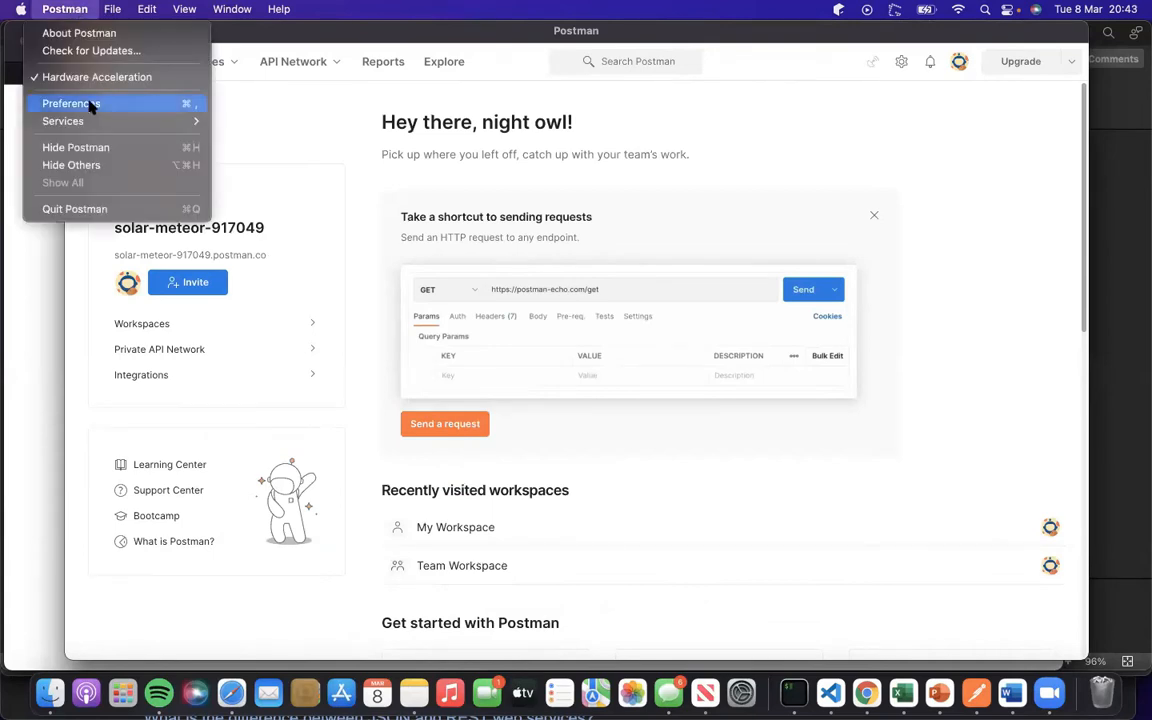
click(90, 104)
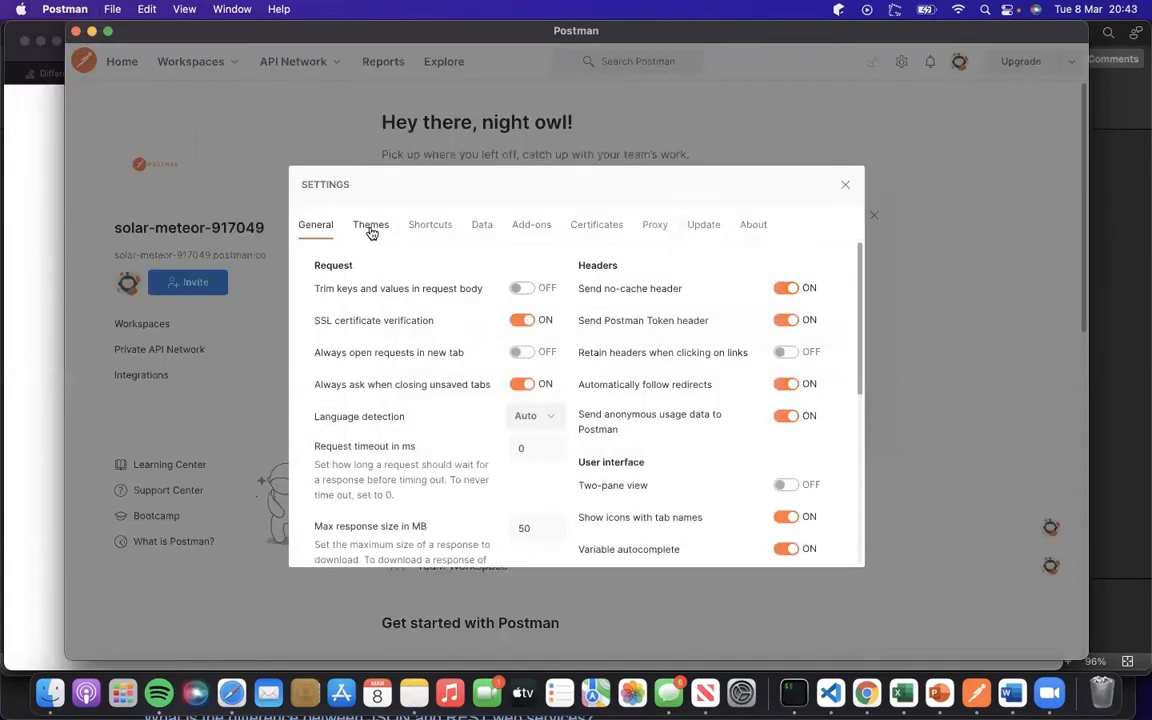
click(369, 227)
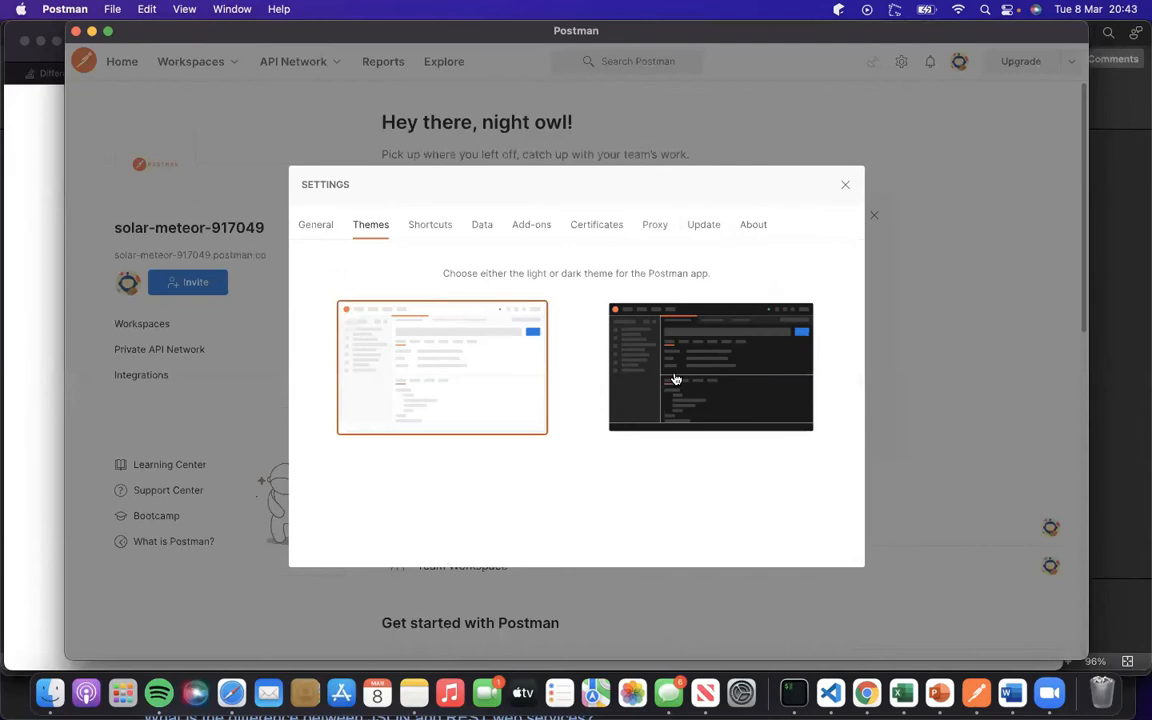
click(676, 380)
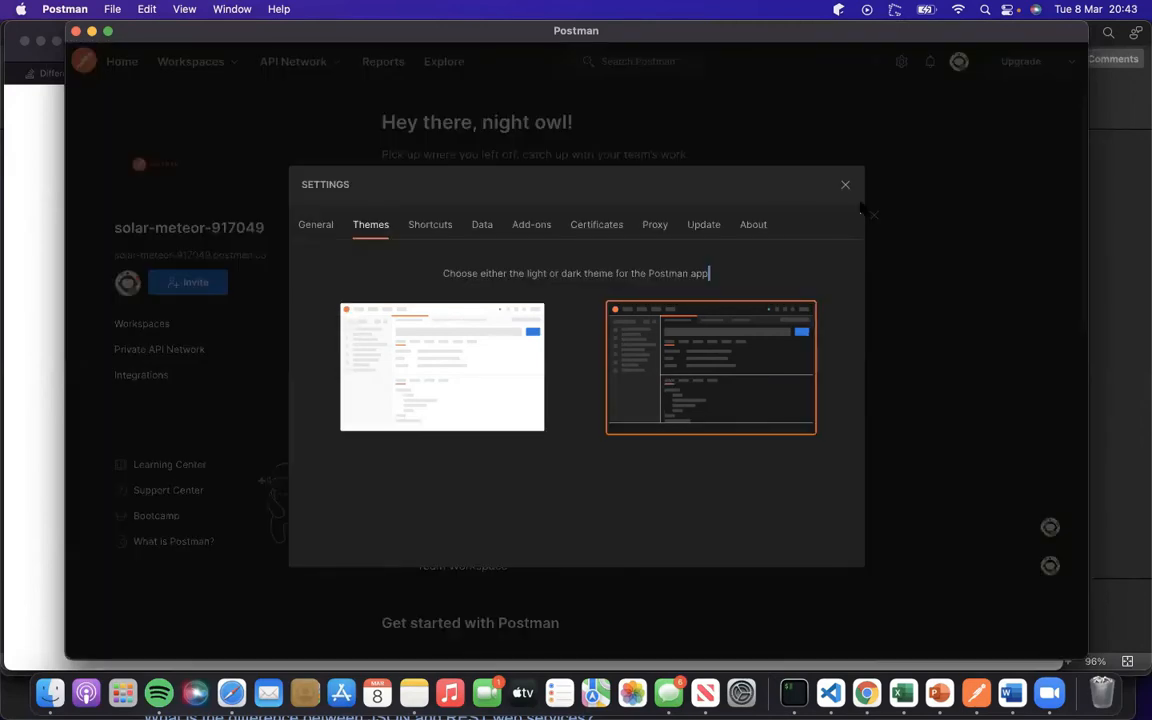
click(846, 185)
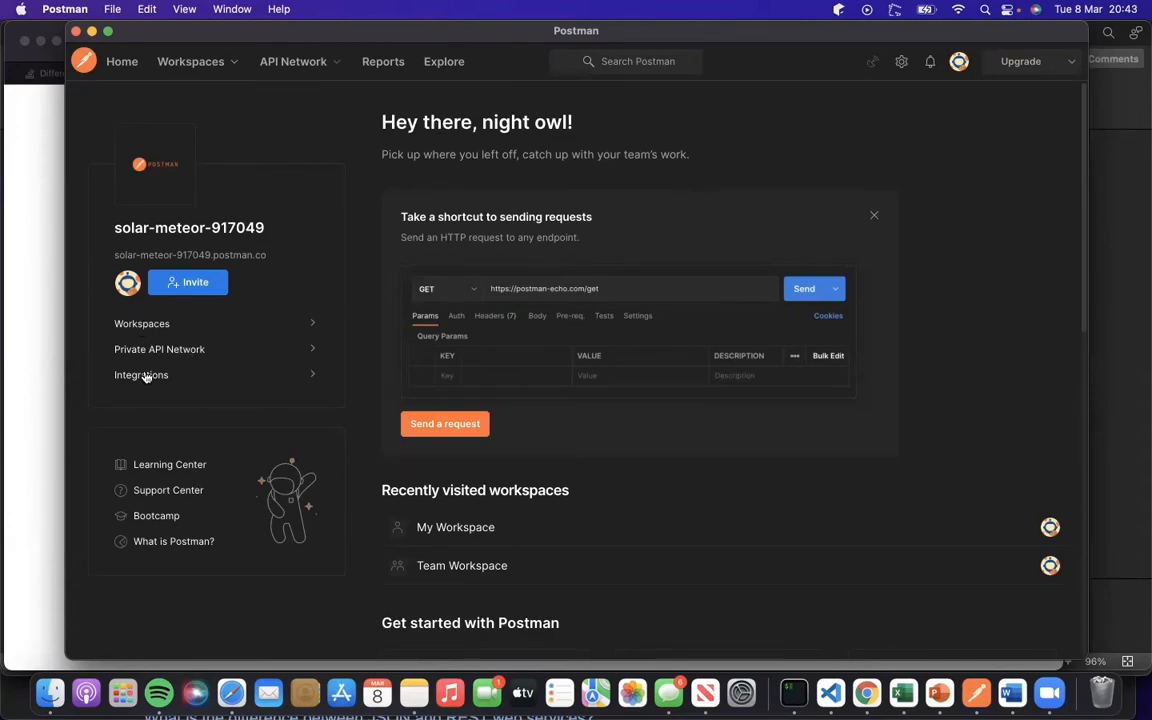
click(142, 323)
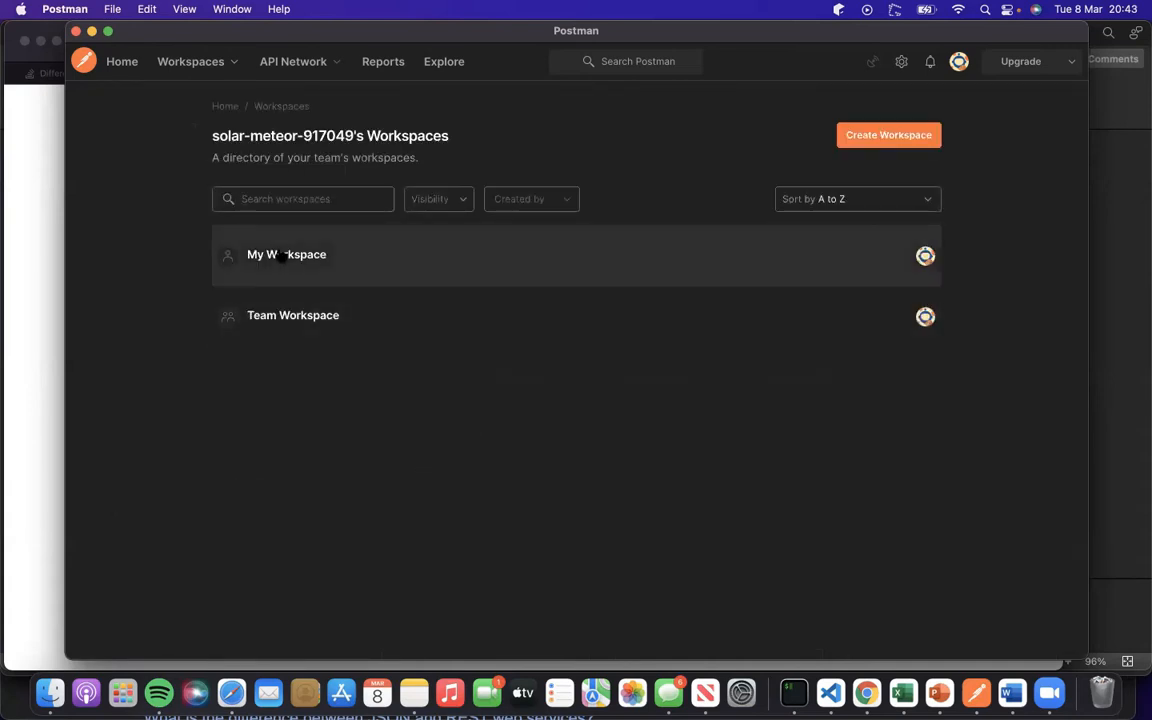
click(283, 255)
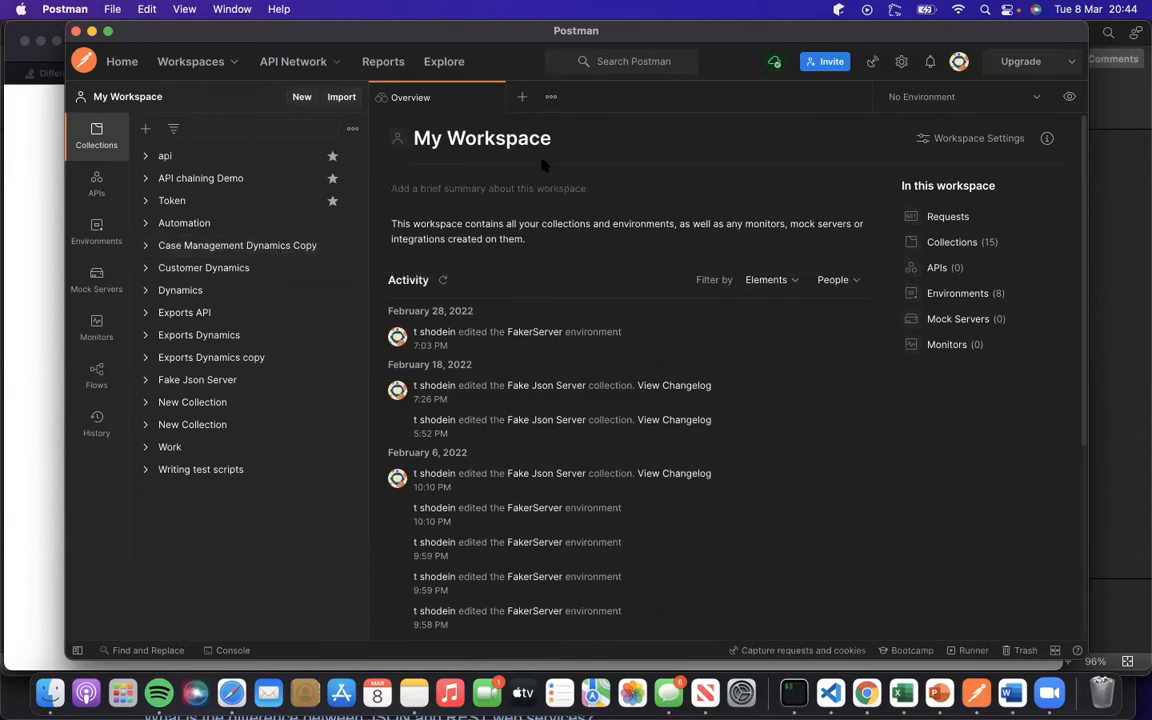
click(92, 430)
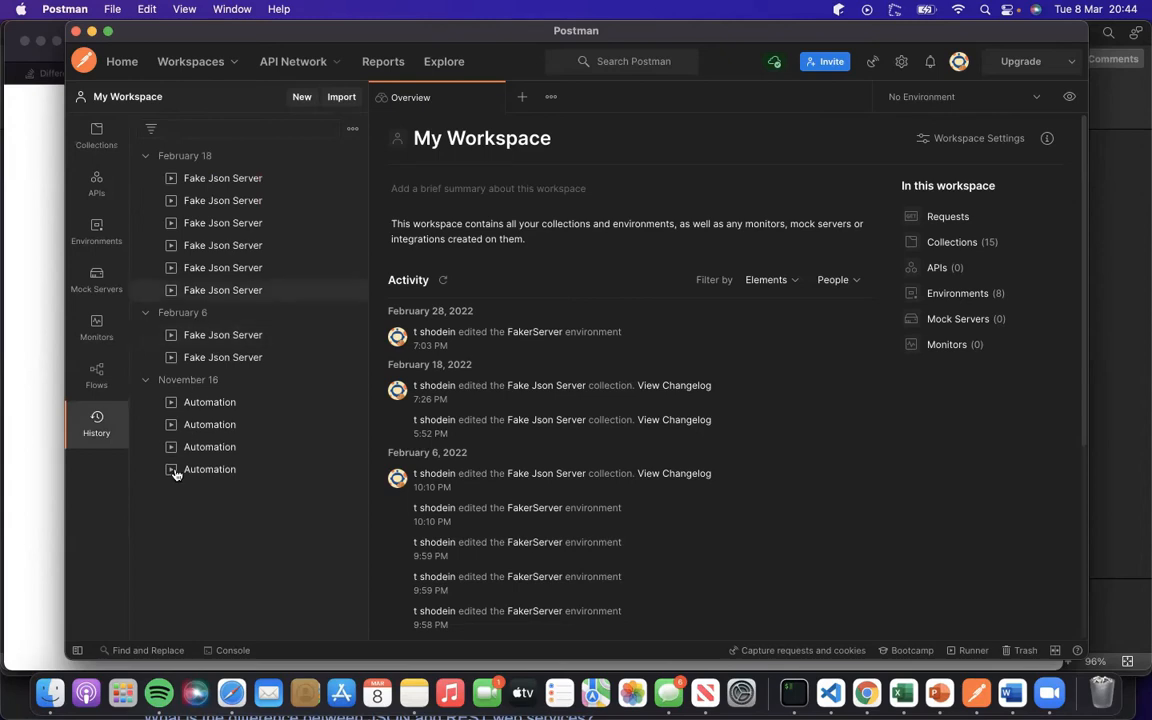
scroll(192, 434, down, 2)
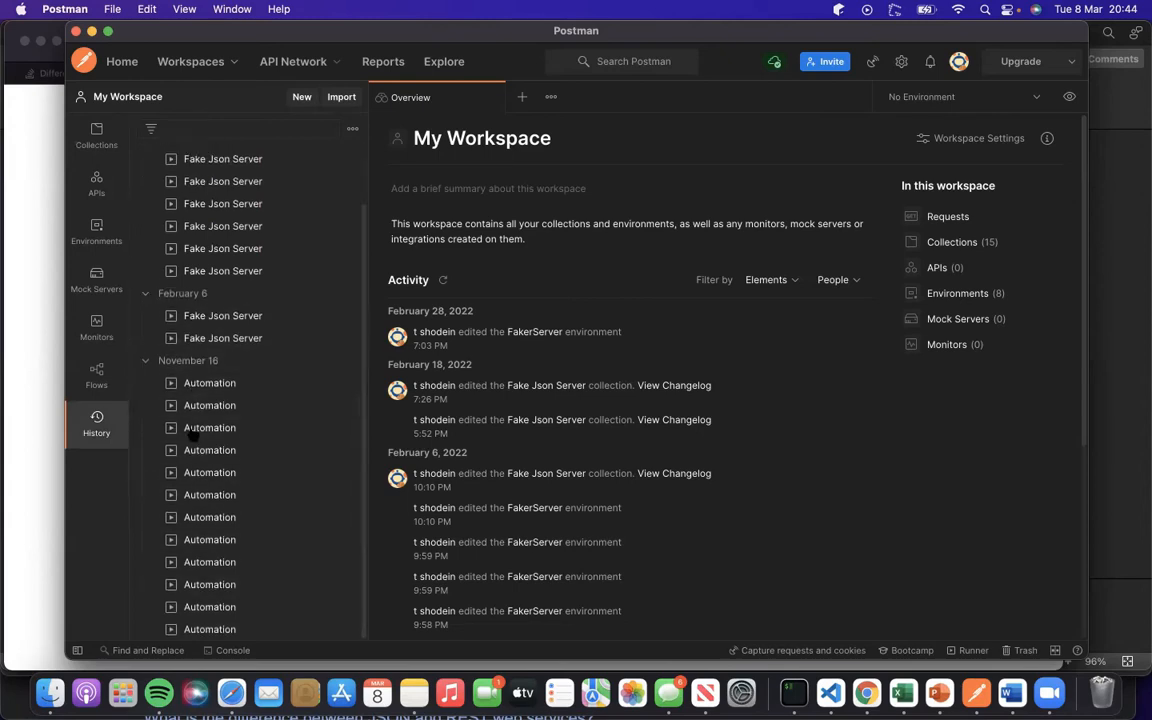
scroll(192, 428, up, 10)
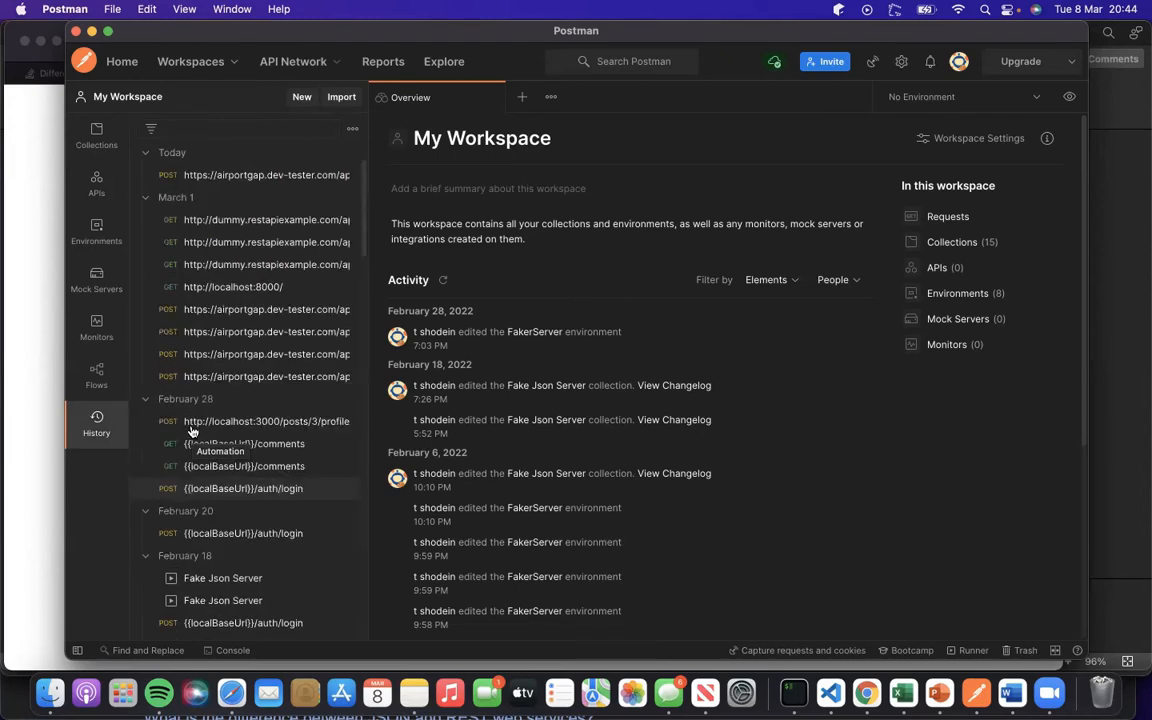
click(253, 178)
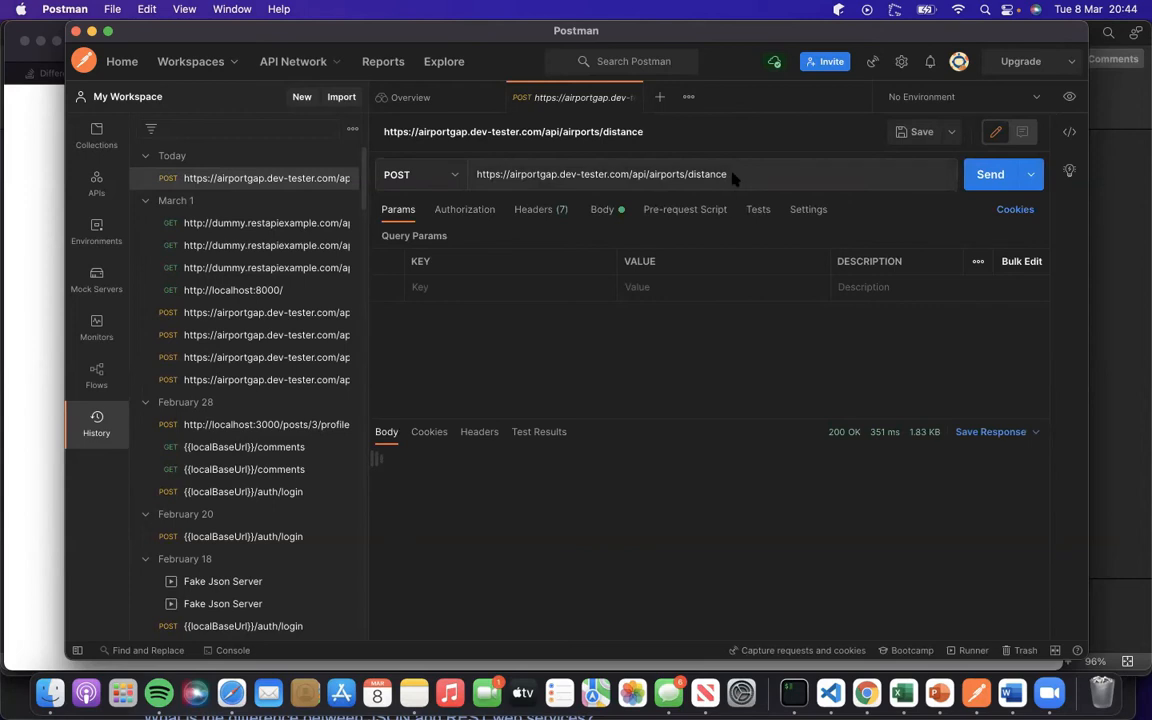
Review the airport distance request's URL, authorization, body and headers, and send the POST request.
drag(733, 177, 457, 175)
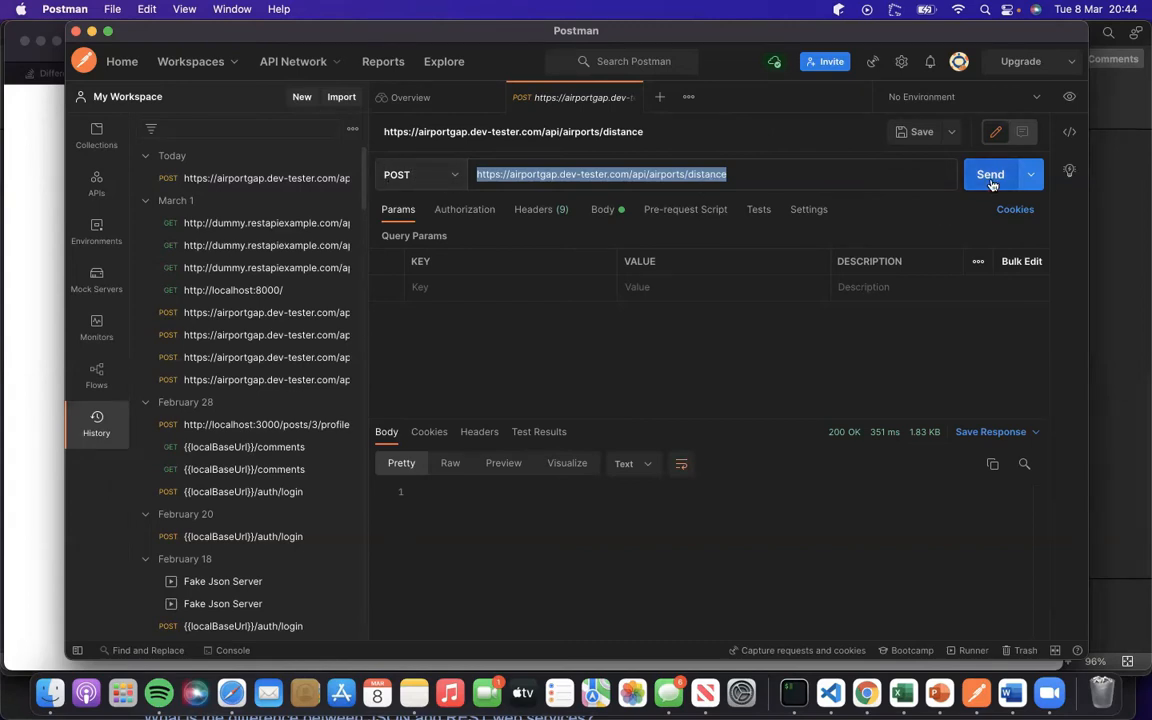
click(537, 212)
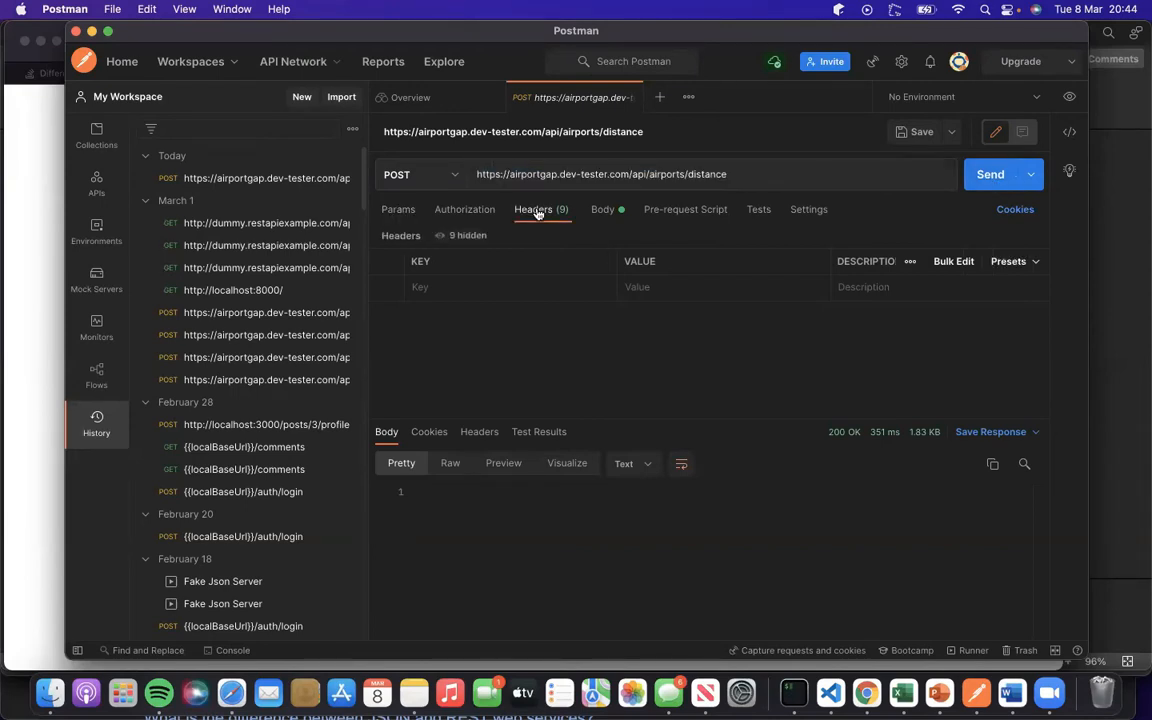
click(470, 210)
click(538, 212)
click(605, 212)
click(541, 213)
scroll(245, 328, down, 10)
scroll(245, 330, down, 20)
scroll(243, 330, down, 5)
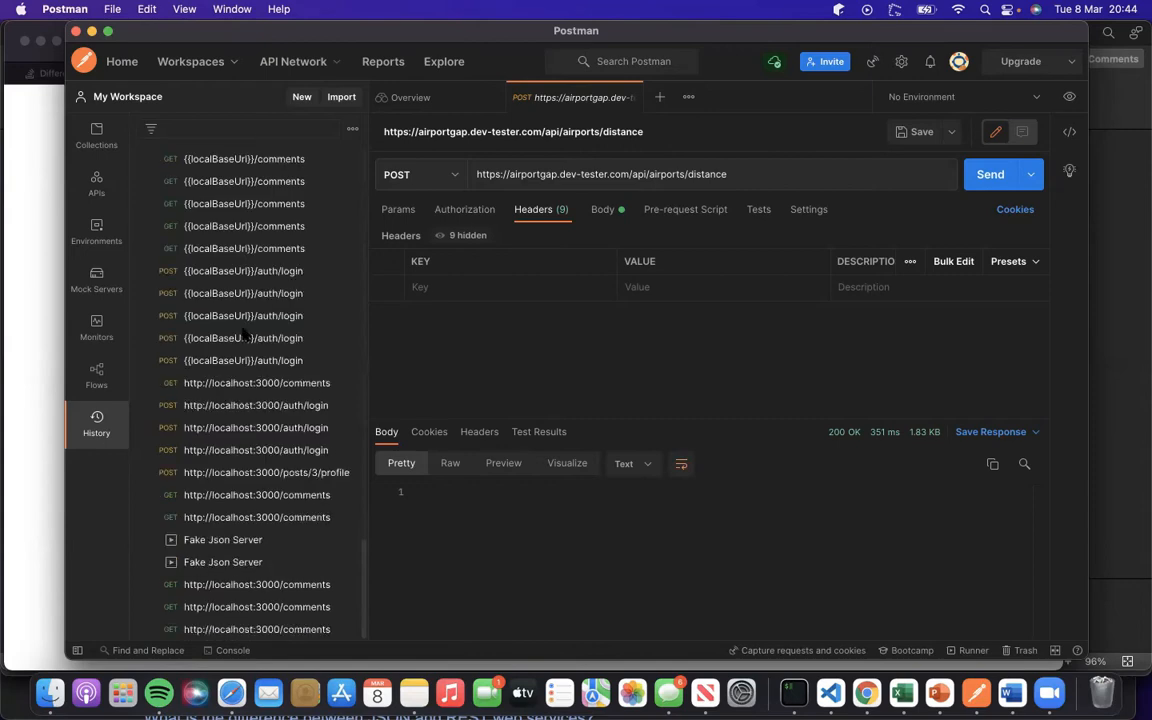
click(990, 176)
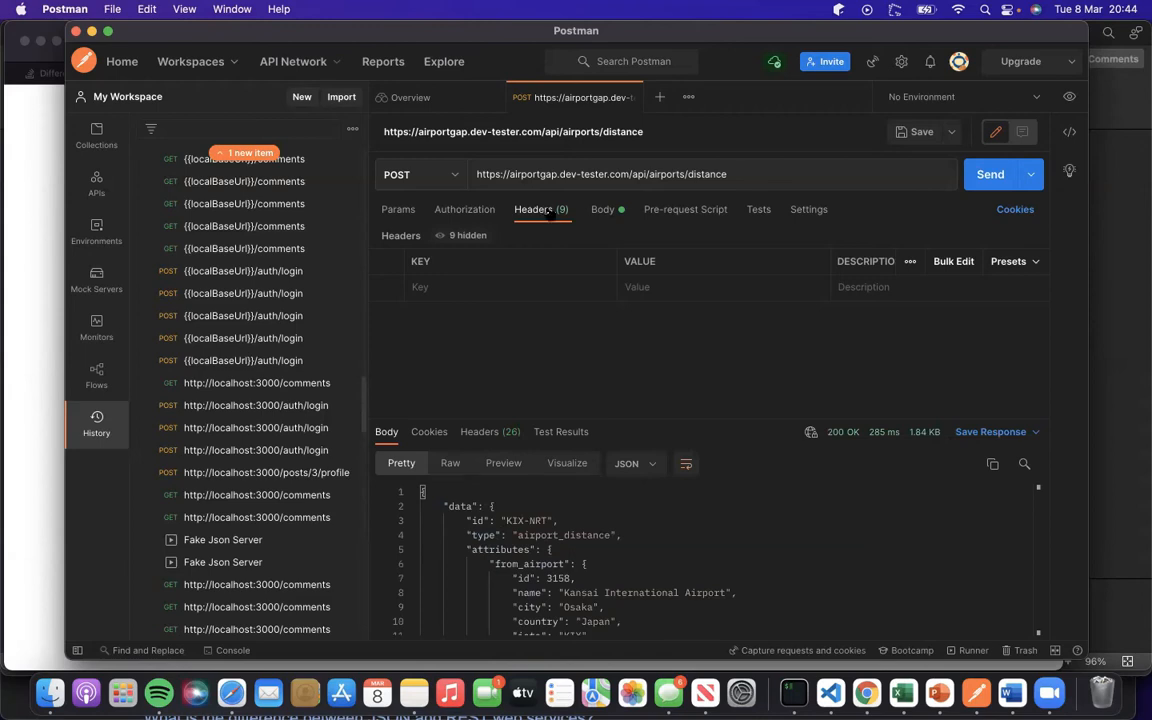
Review the POST request's body parameters and authorization, and copy its URL.
click(604, 210)
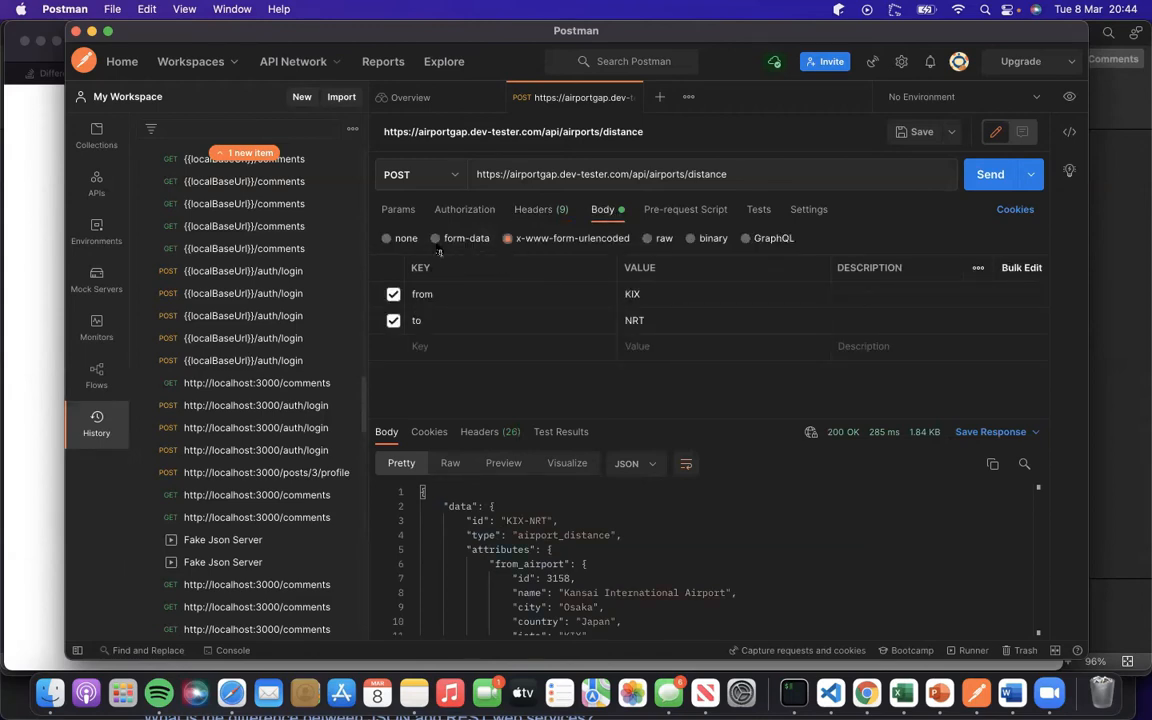
click(450, 212)
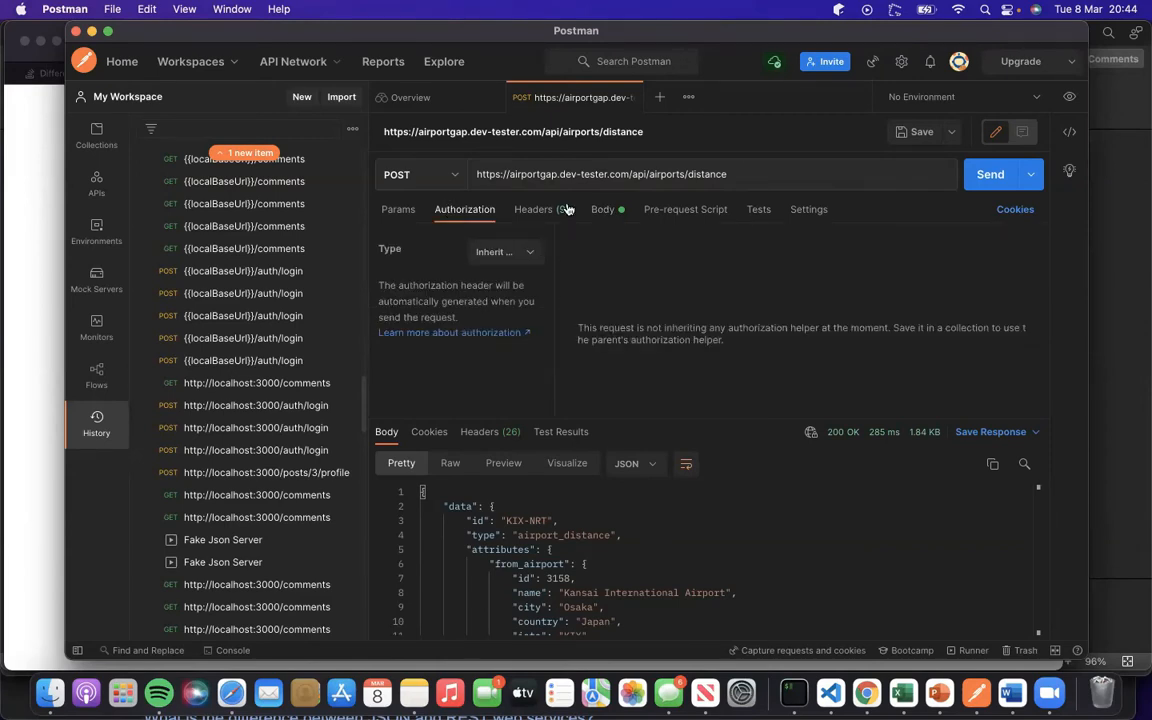
drag(724, 178, 428, 165)
key(super+c)
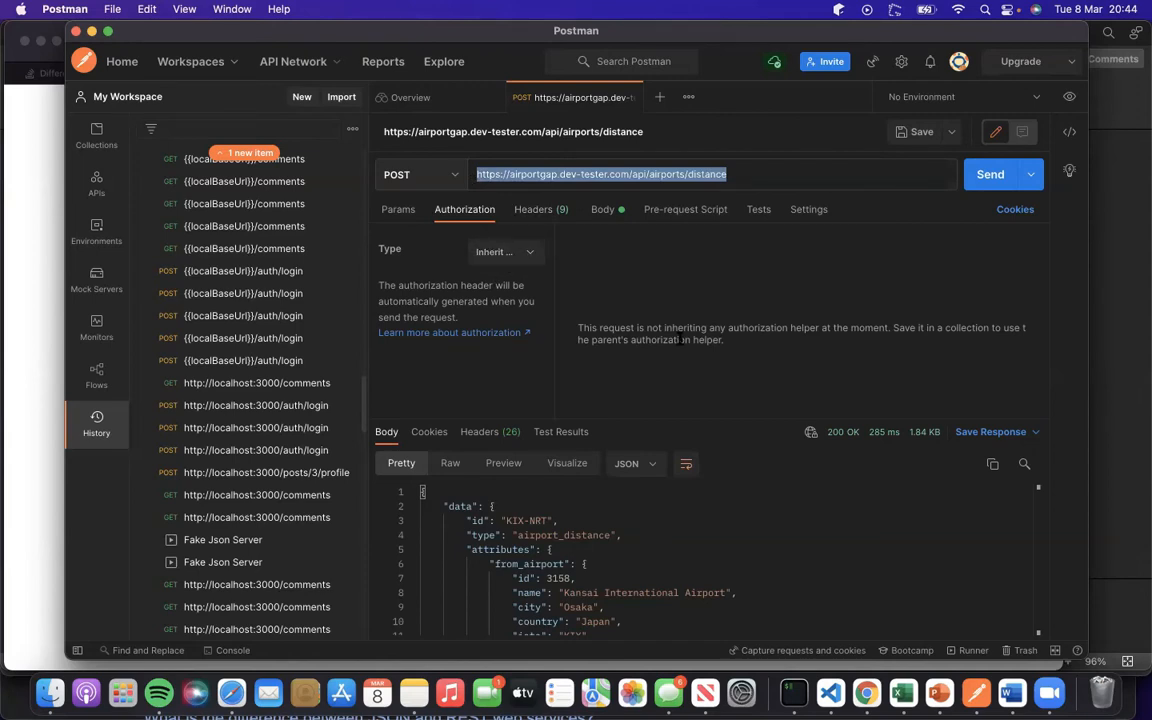
Reveal the POST request's hidden auto-generated headers and examine the full header list.
click(537, 220)
click(537, 217)
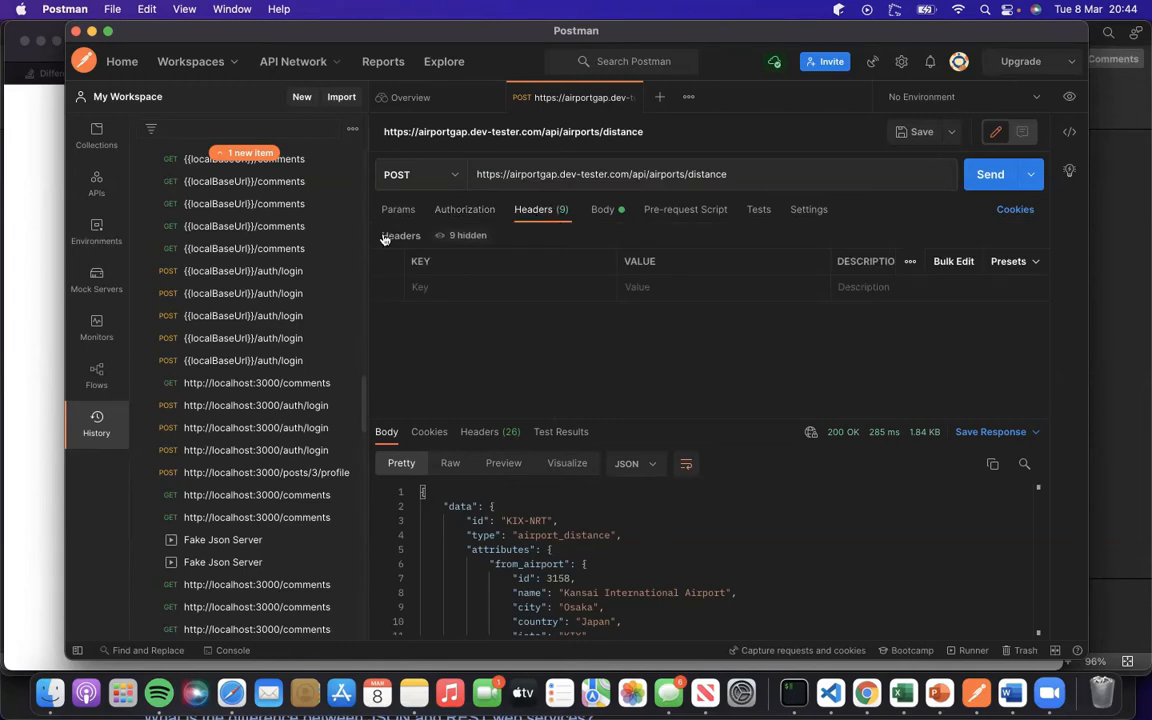
click(467, 237)
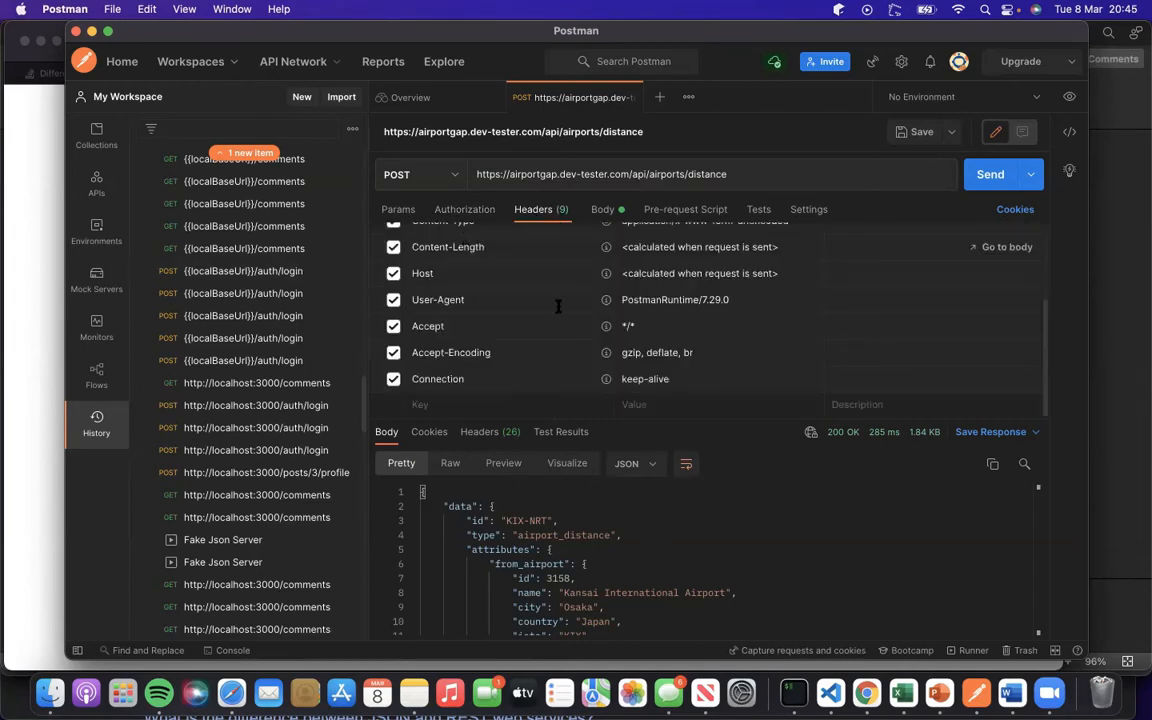
scroll(558, 307, up, 3)
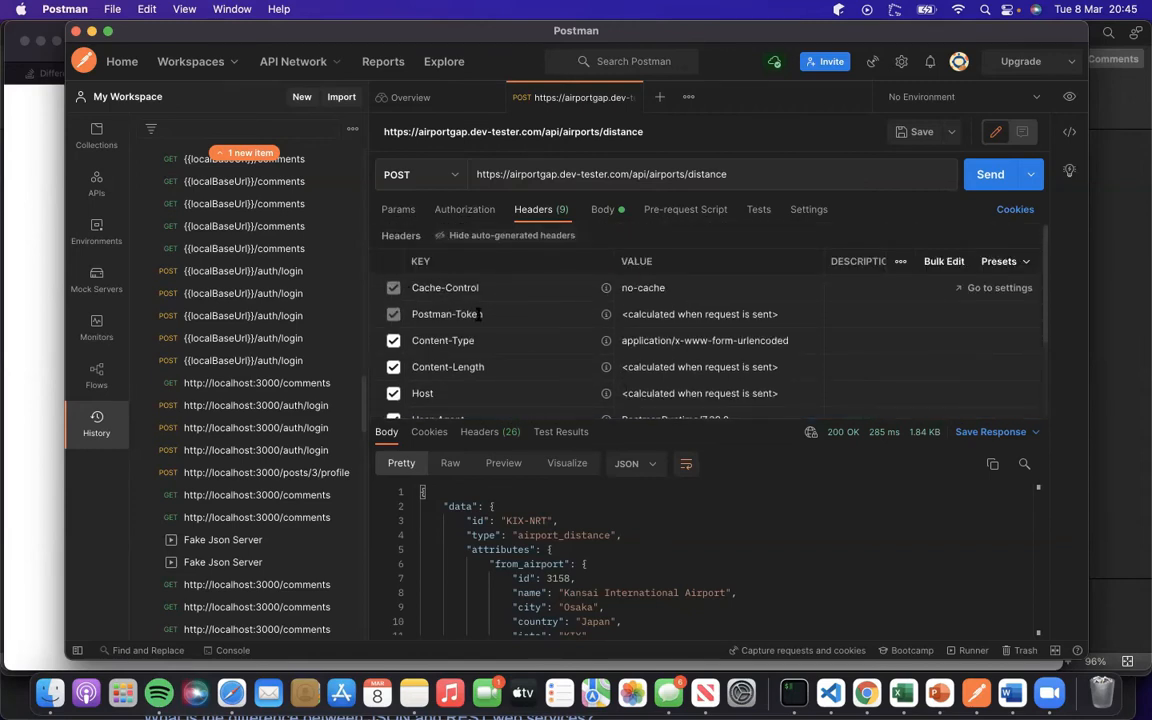
scroll(565, 363, down, 1)
scroll(565, 363, up, 1)
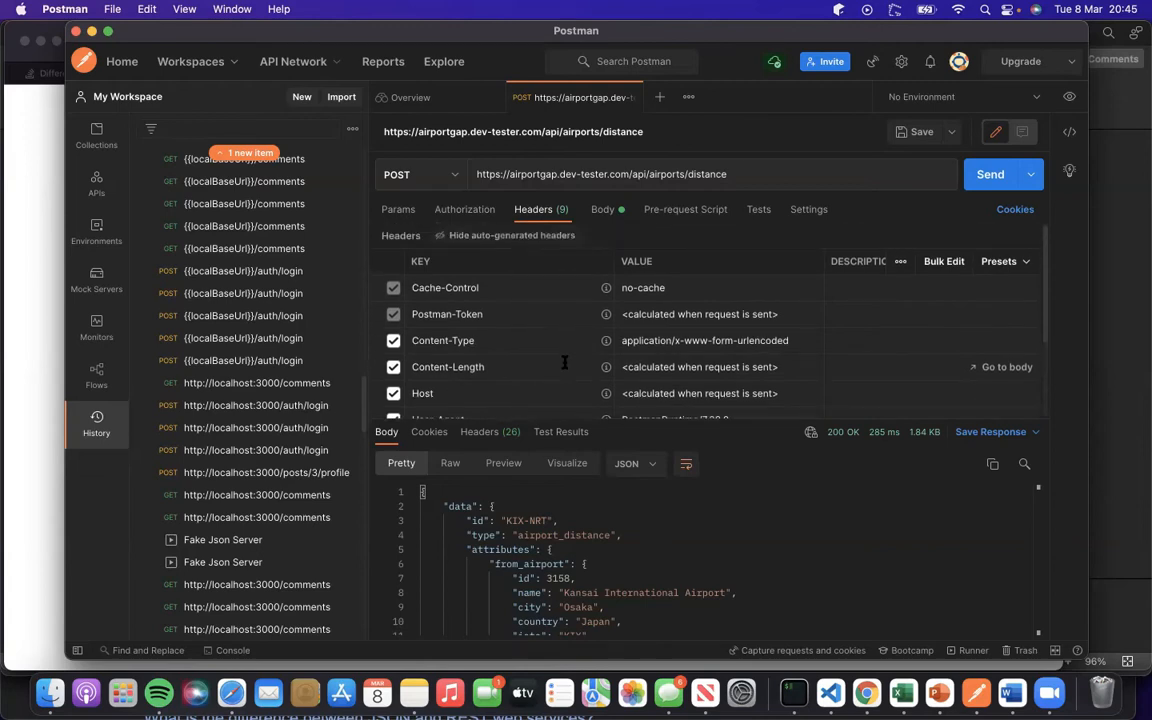
Create a new blank GET request and hide and reshow its auto-generated headers to review them.
click(538, 174)
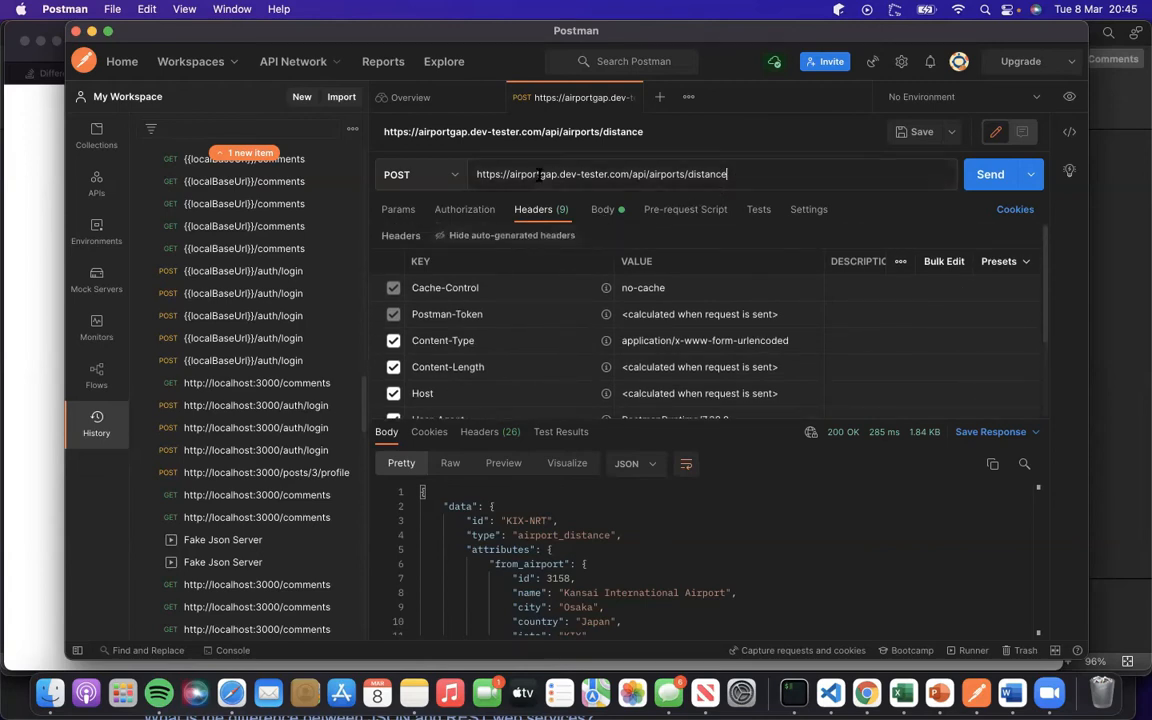
drag(538, 174, 475, 174)
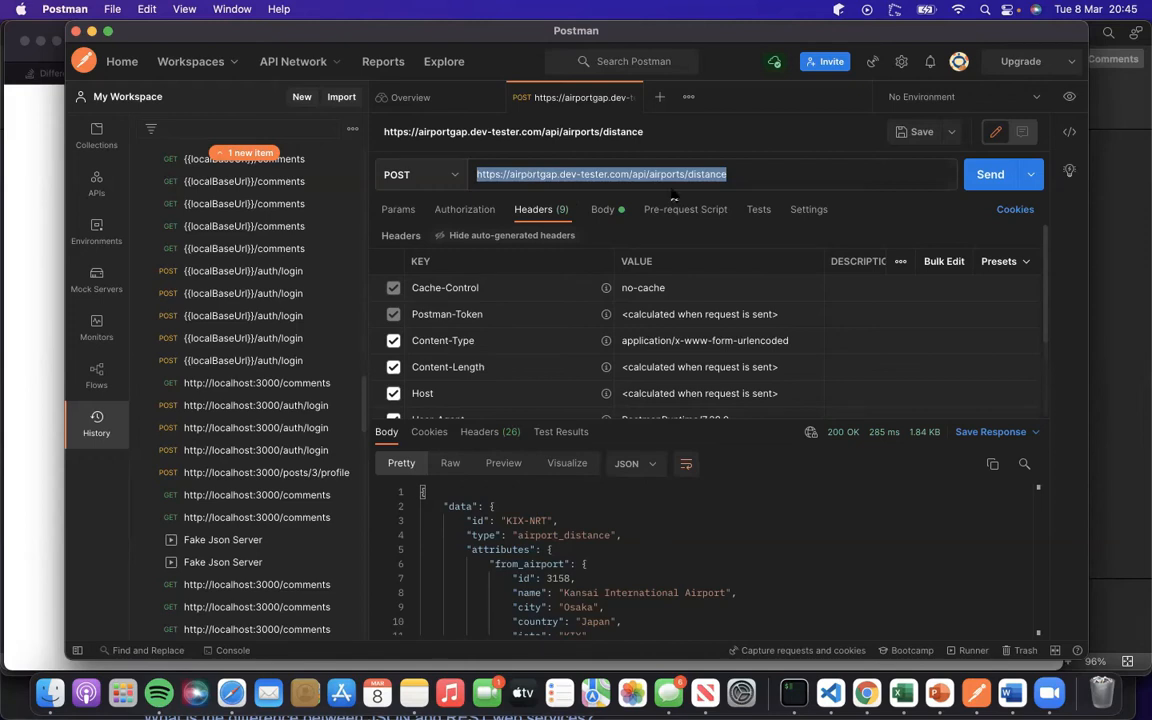
click(659, 97)
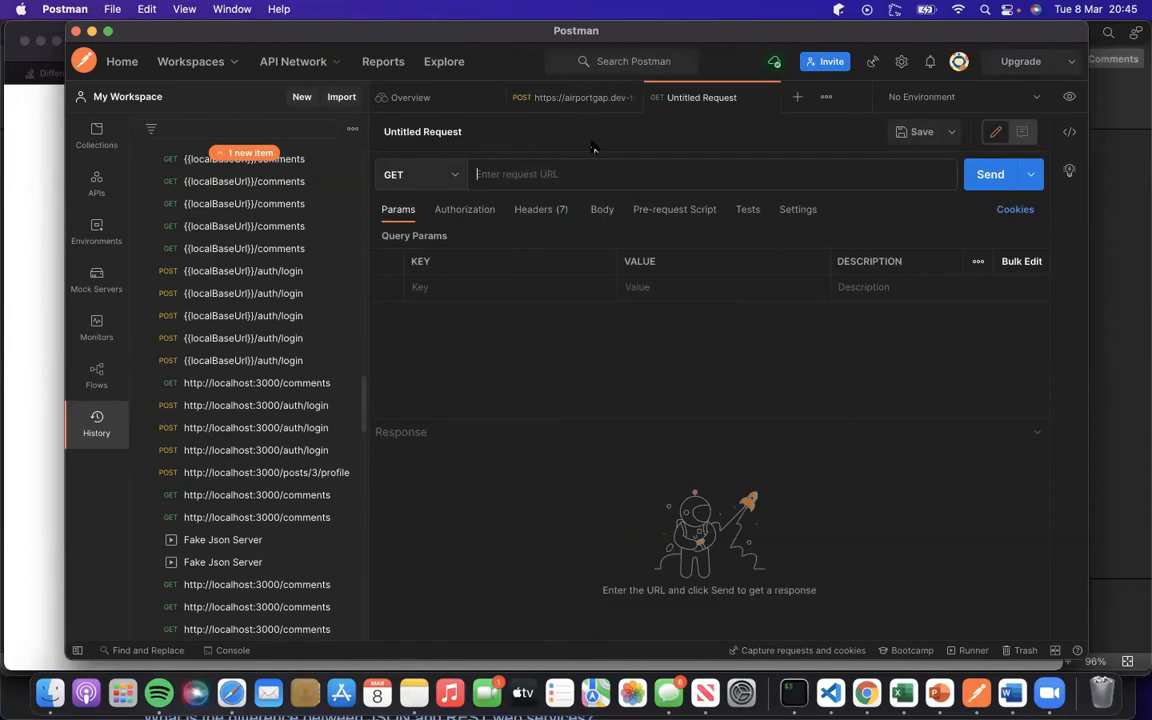
click(540, 211)
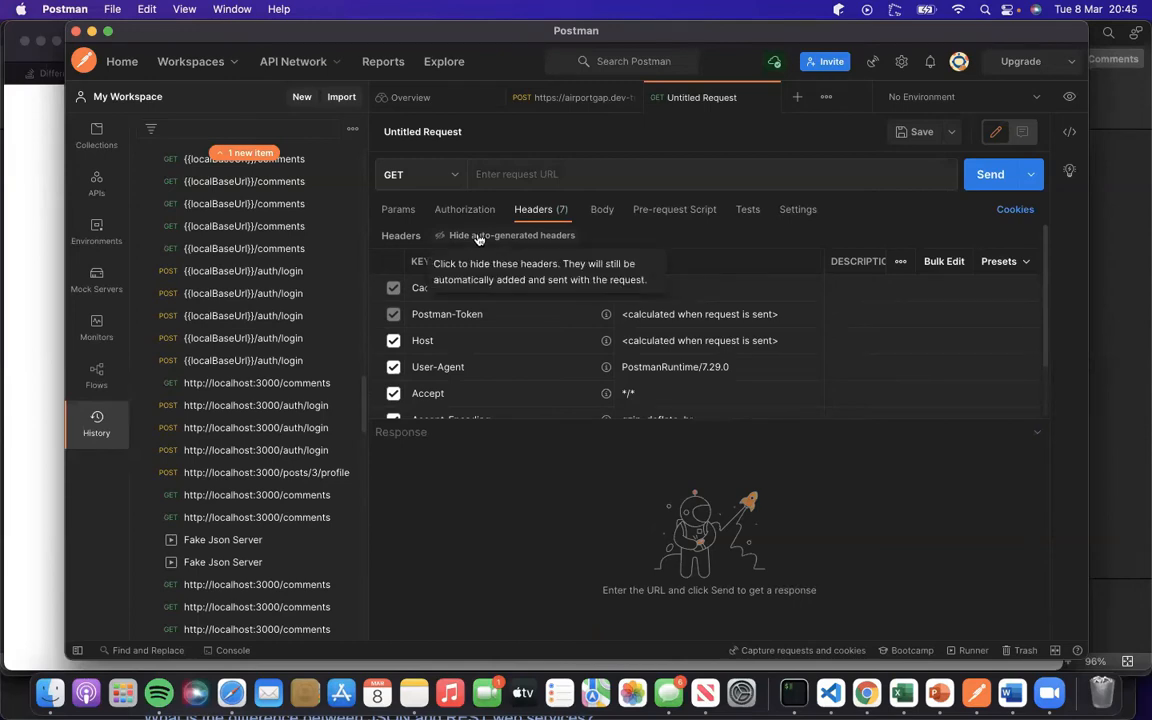
click(479, 238)
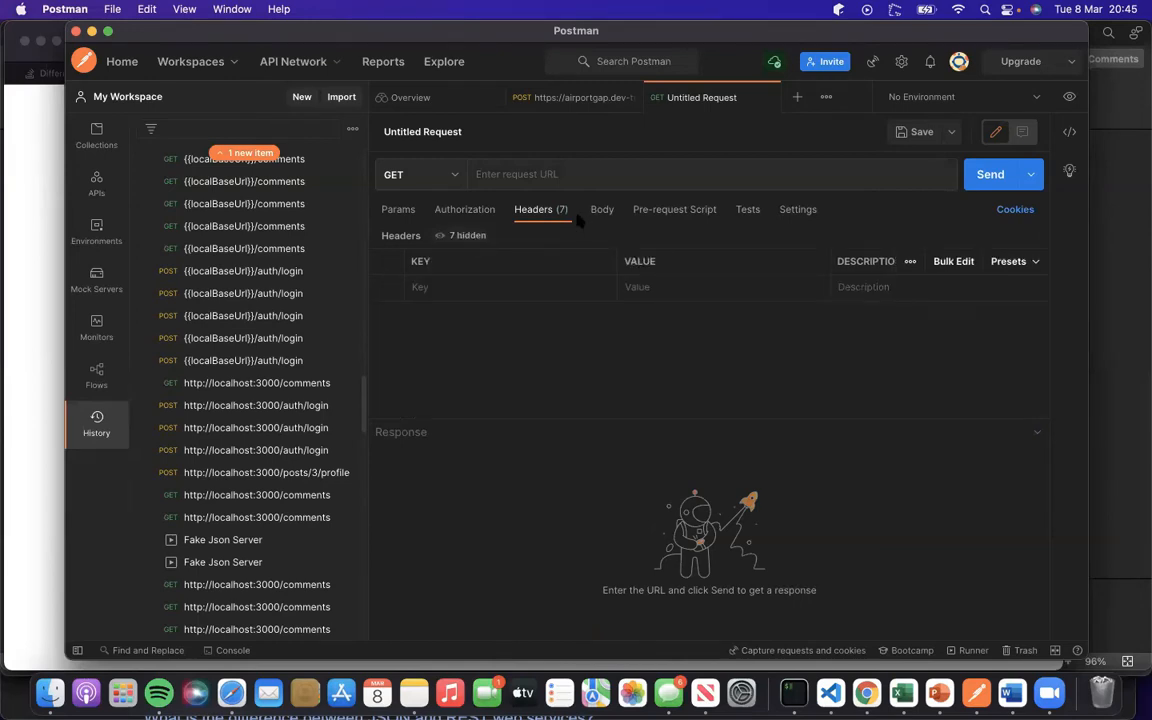
click(483, 236)
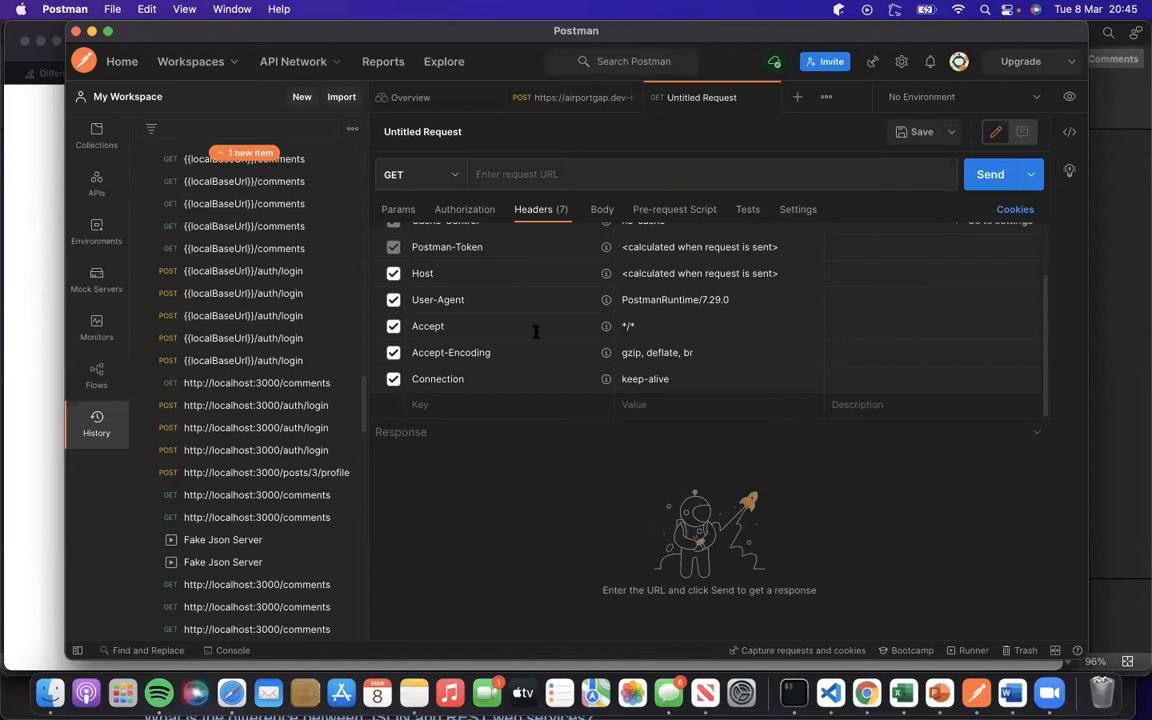
scroll(536, 332, up, 3)
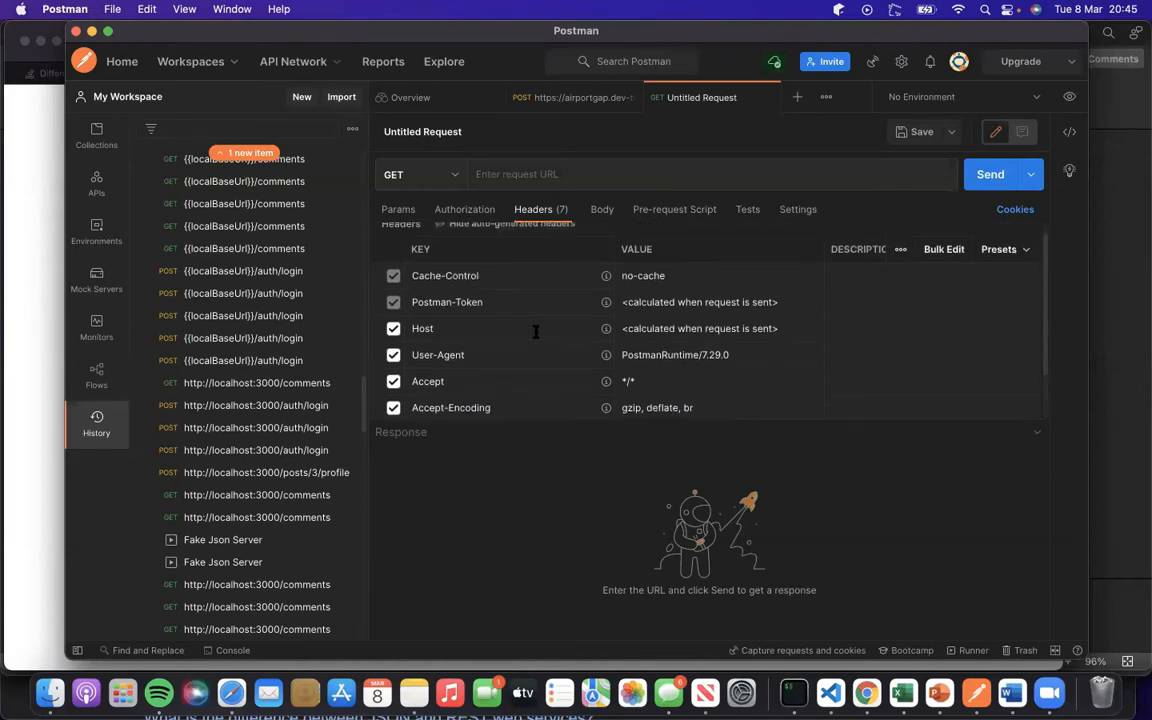
click(486, 175)
key(super+v)
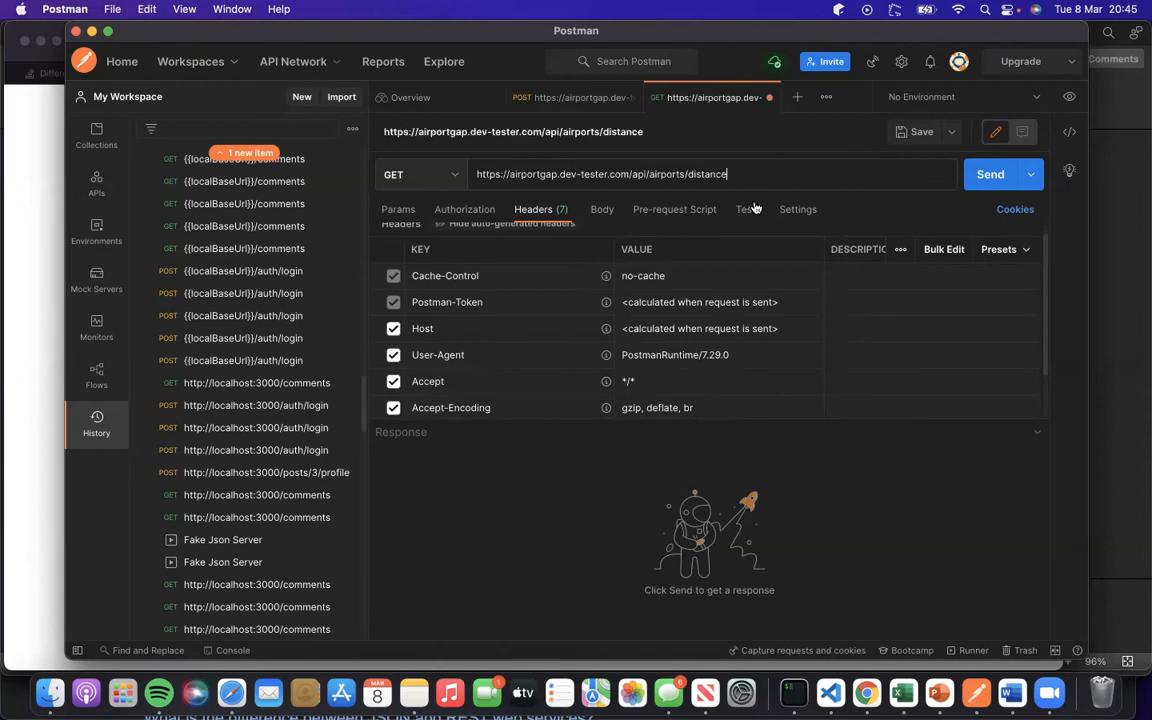
click(989, 178)
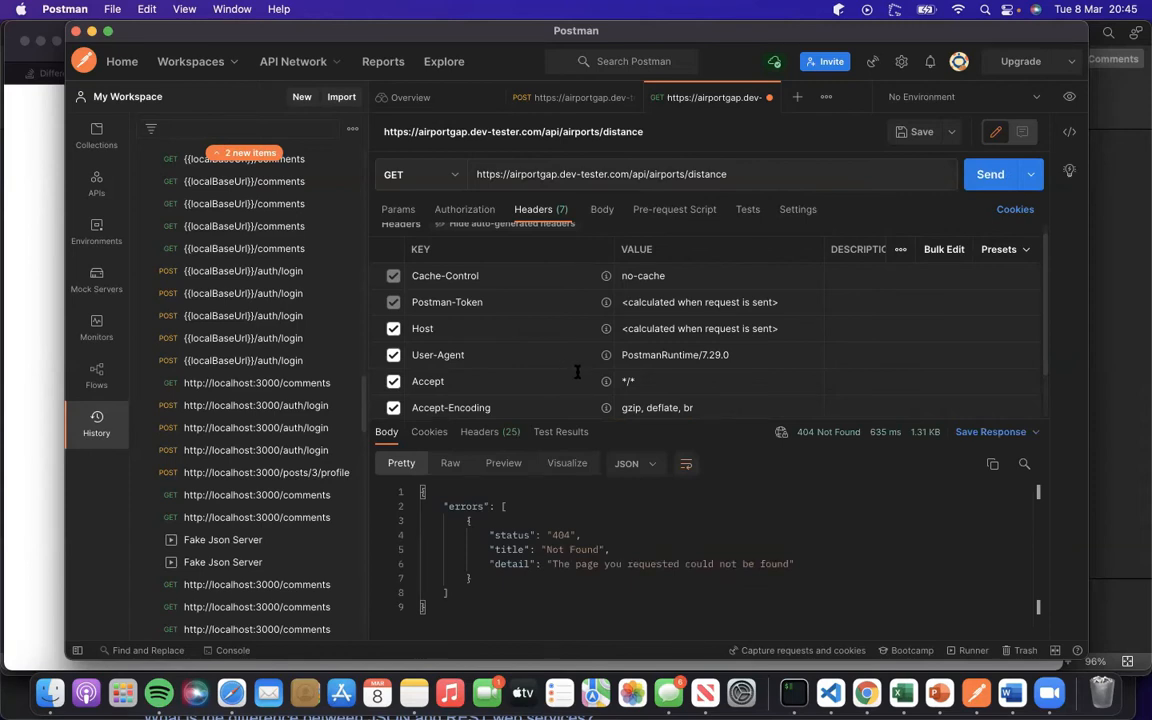
click(536, 100)
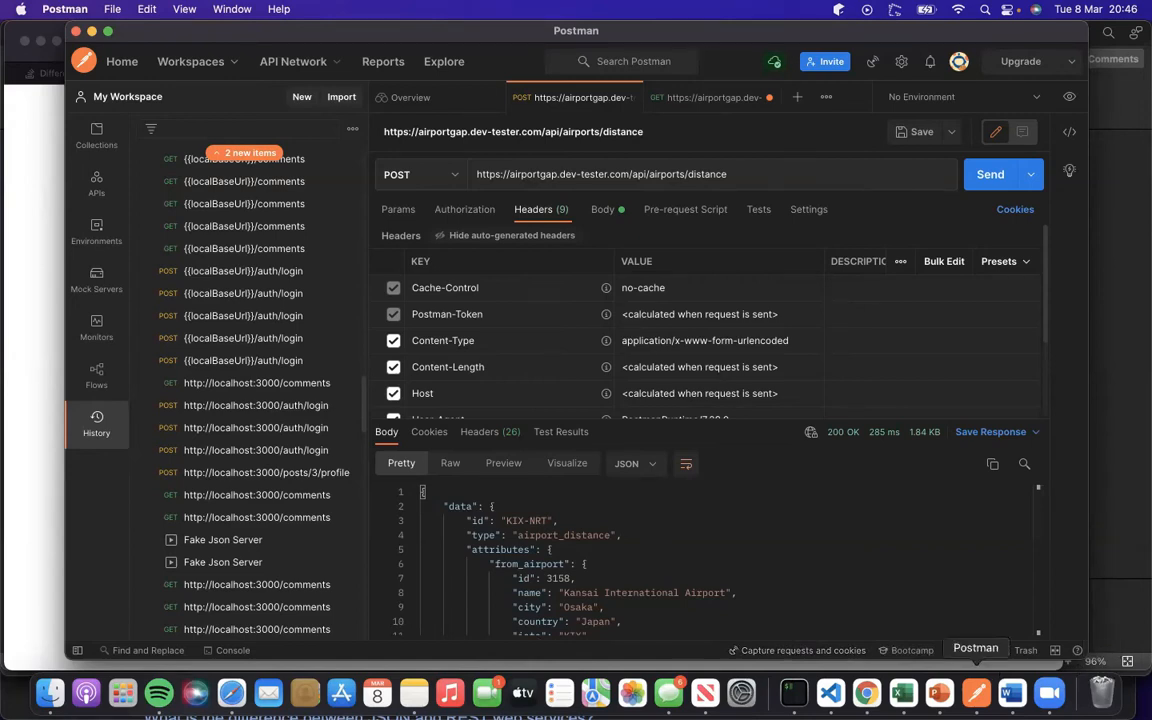
click(866, 693)
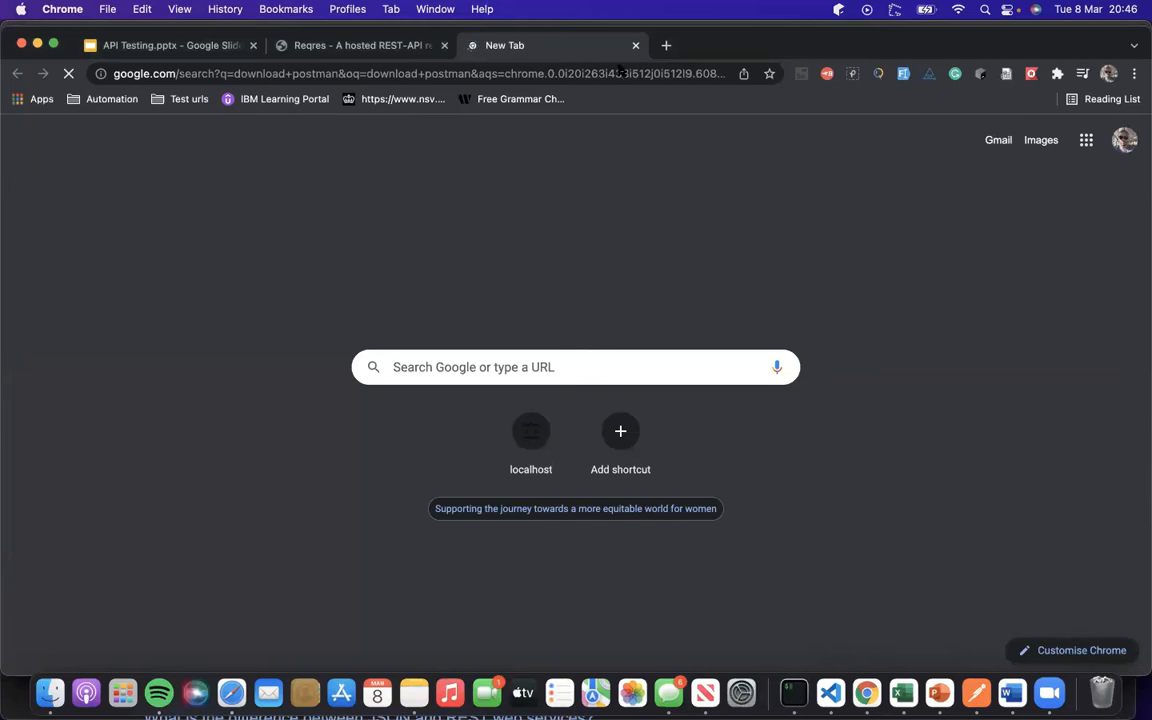
click(666, 45)
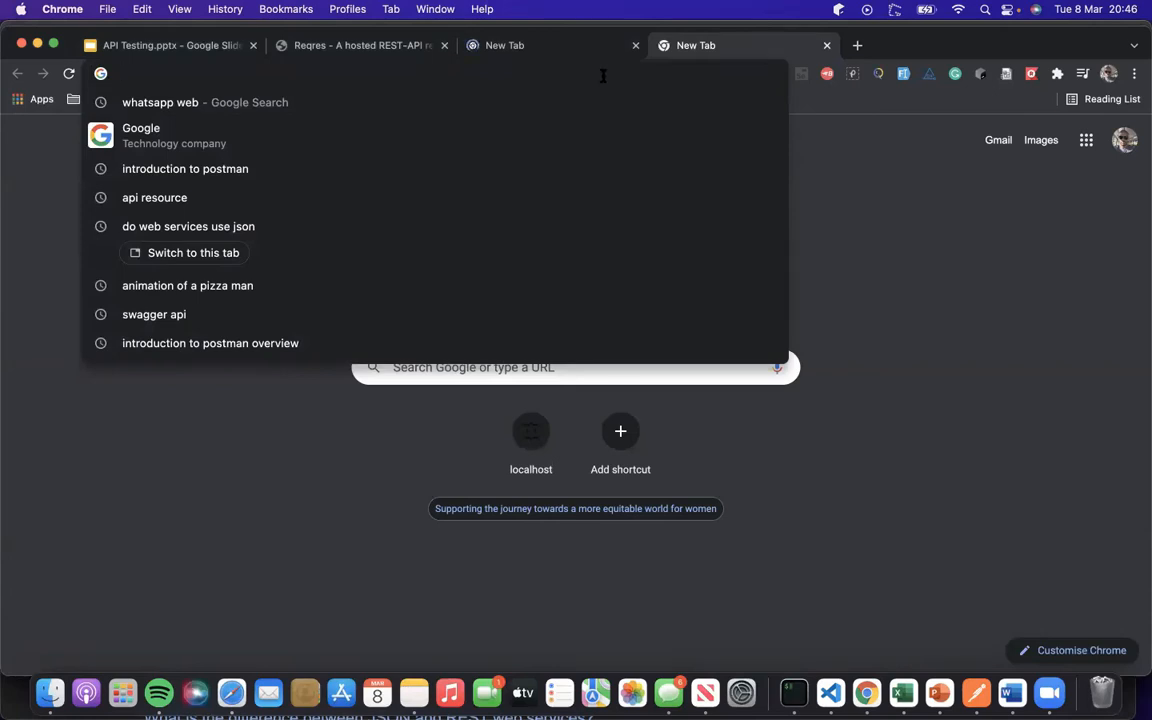
key(super+v)
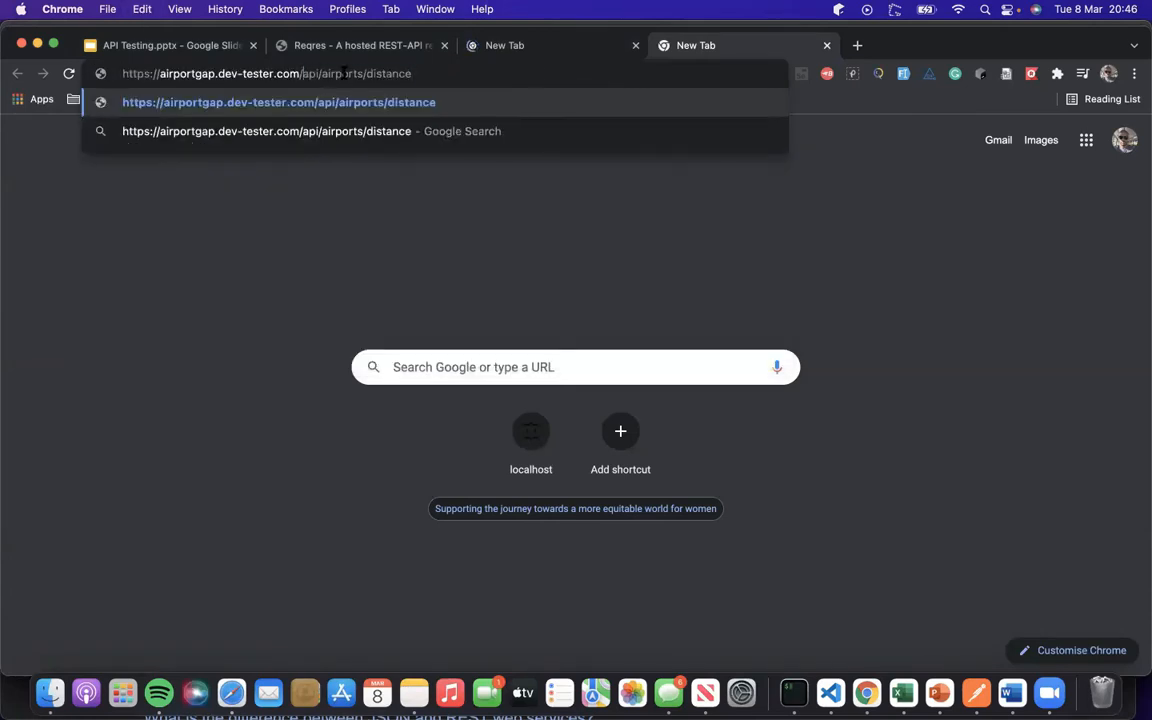
drag(302, 73, 534, 72)
click(534, 72)
key(BackSpace)
key(BackSpace)
key(BackSpace)
key(BackSpace)
key(BackSpace)
key(BackSpace)
key(BackSpace)
key(BackSpace)
key(BackSpace)
key(BackSpace)
key(BackSpace)
key(BackSpace)
key(BackSpace)
key(BackSpace)
key(BackSpace)
key(BackSpace)
key(BackSpace)
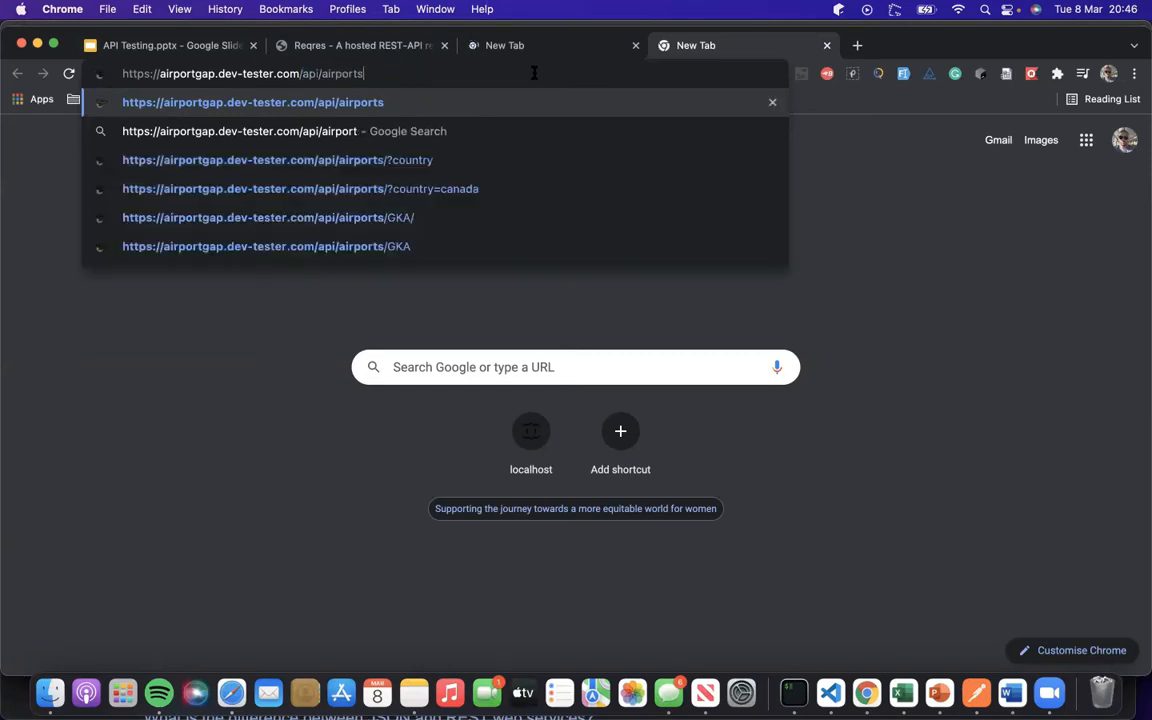
key(Return)
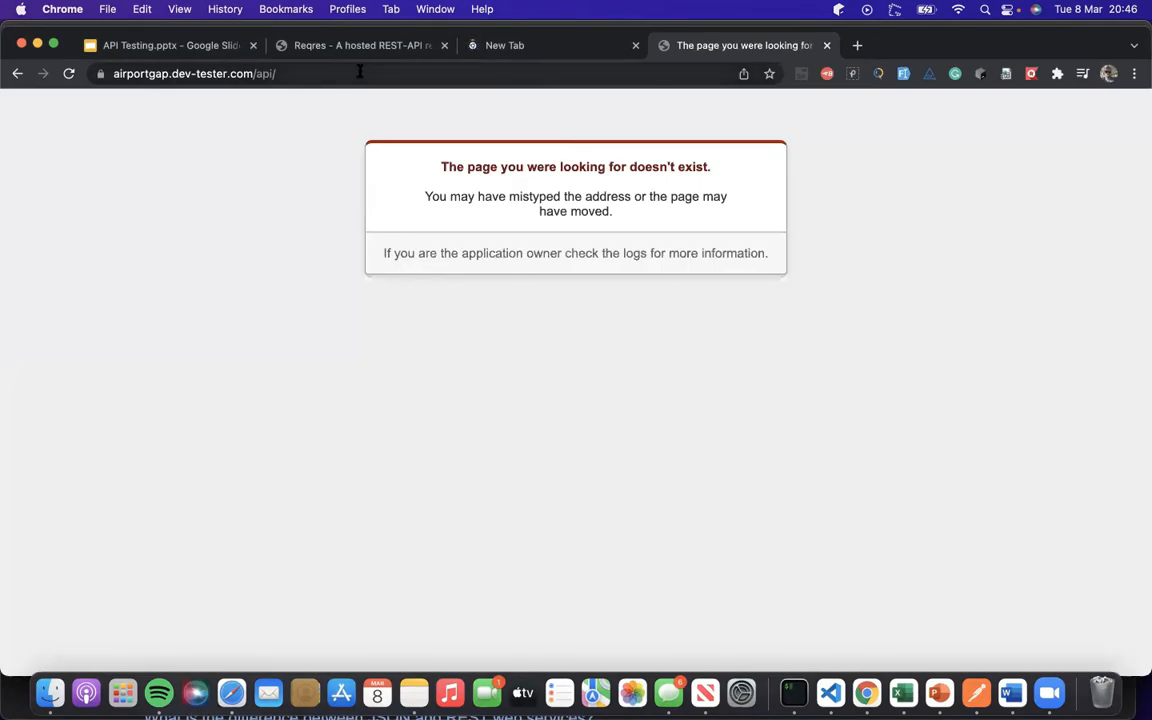
click(360, 73)
key(Return)
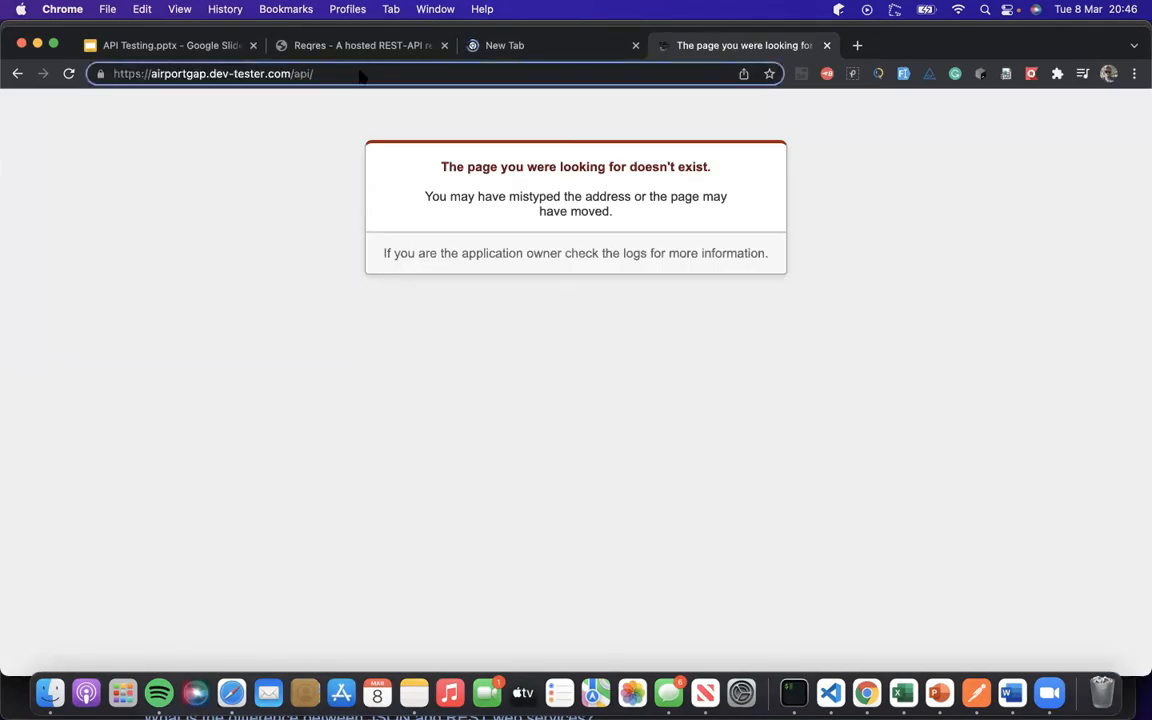
key(BackSpace)
key(BackSpace)
key(BackSpace)
key(BackSpace)
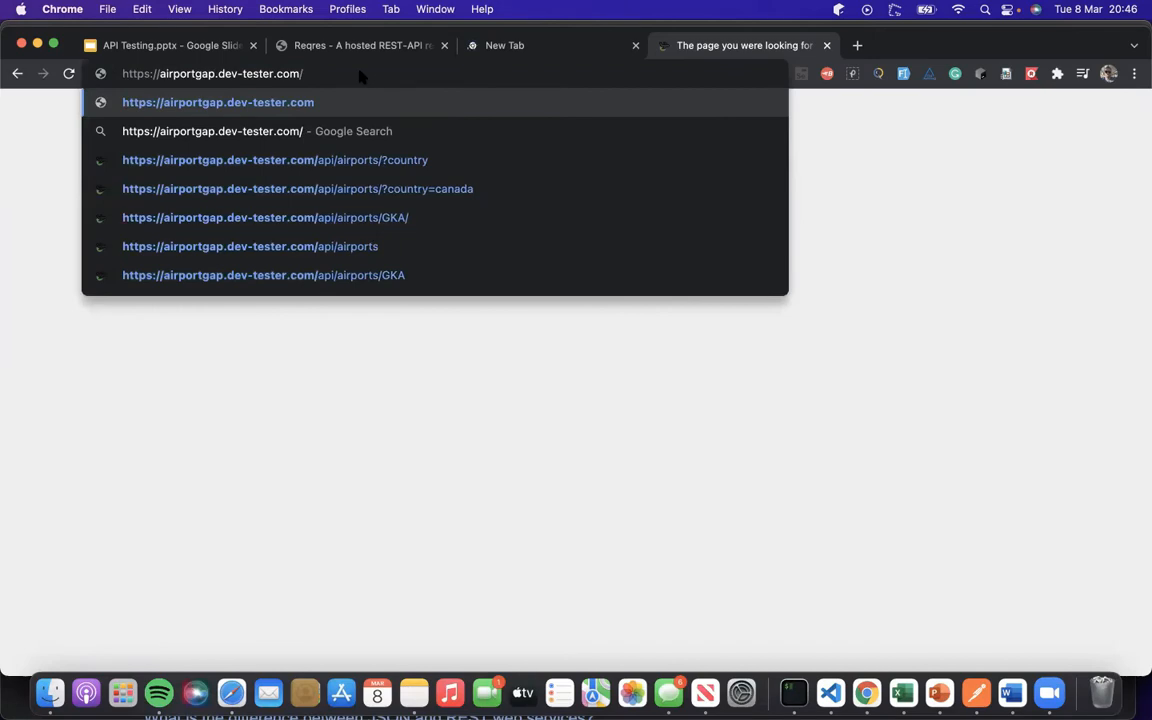
key(Return)
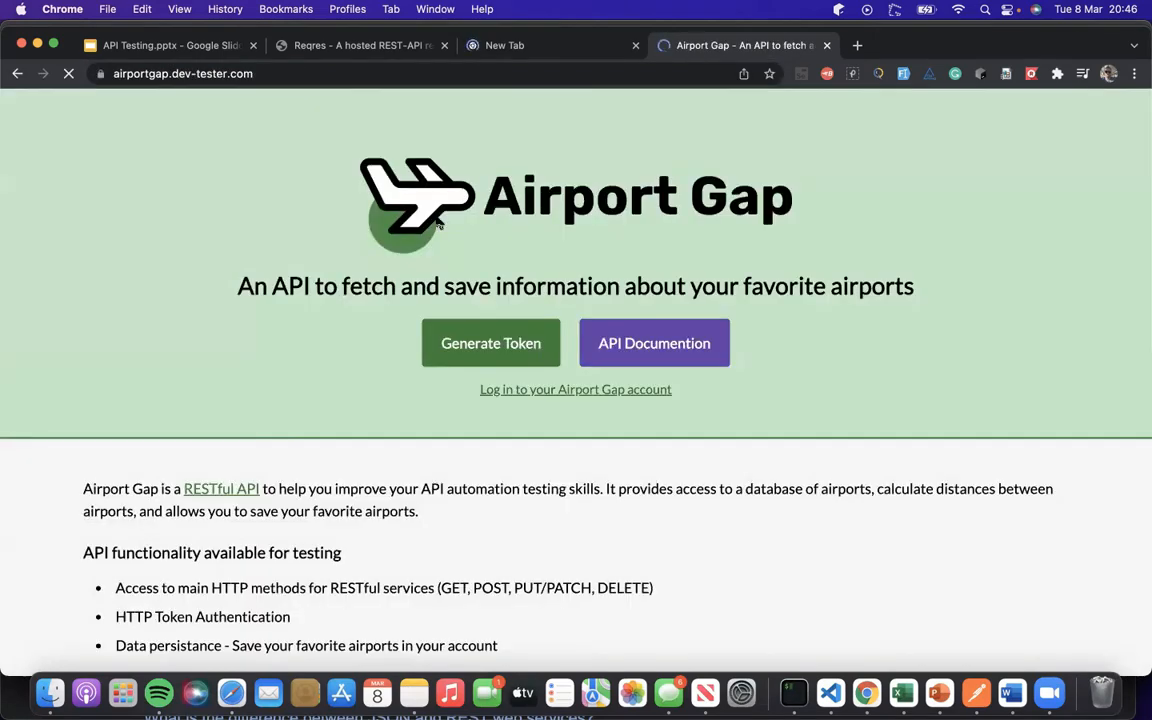
scroll(519, 364, down, 2)
scroll(517, 363, down, 2)
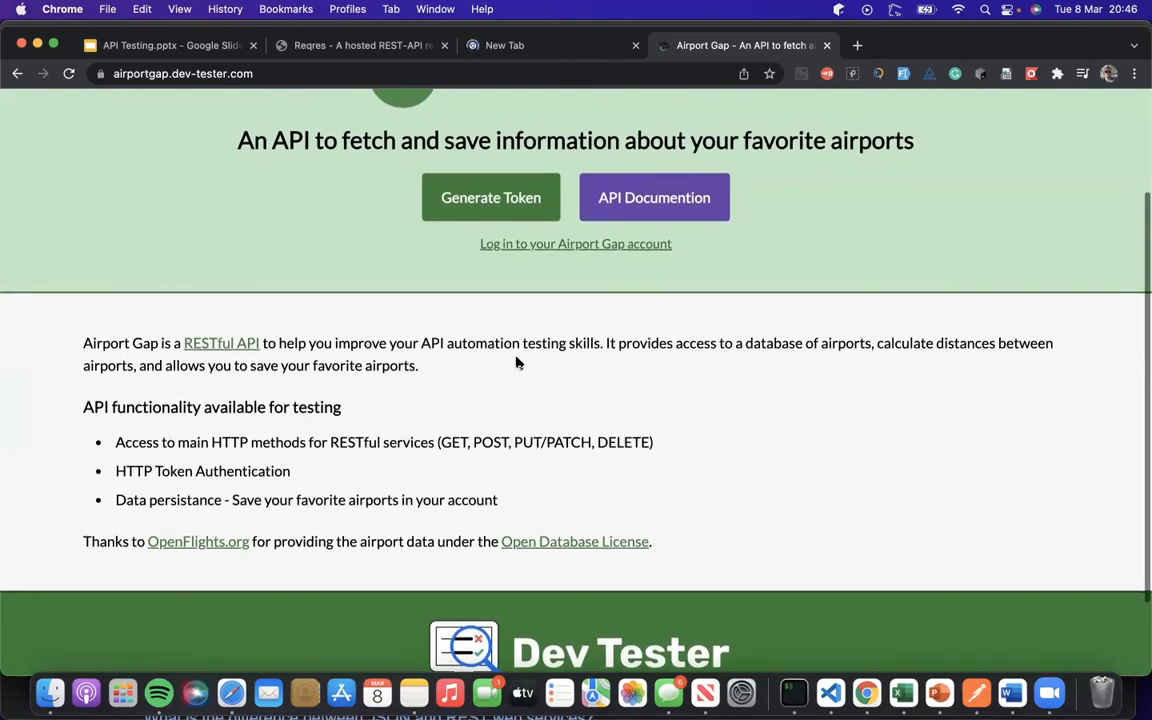
scroll(517, 363, up, 3)
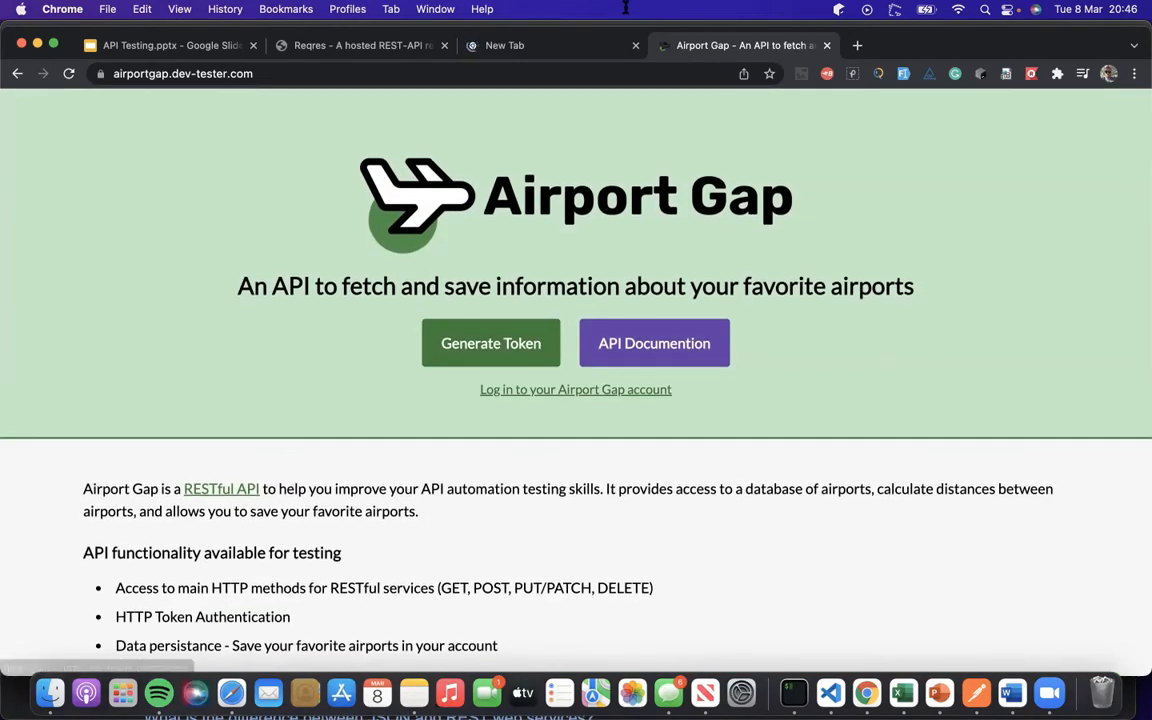
Bring the Airport Gap window in front of the Google Drive window and open its account login page.
right_click(866, 690)
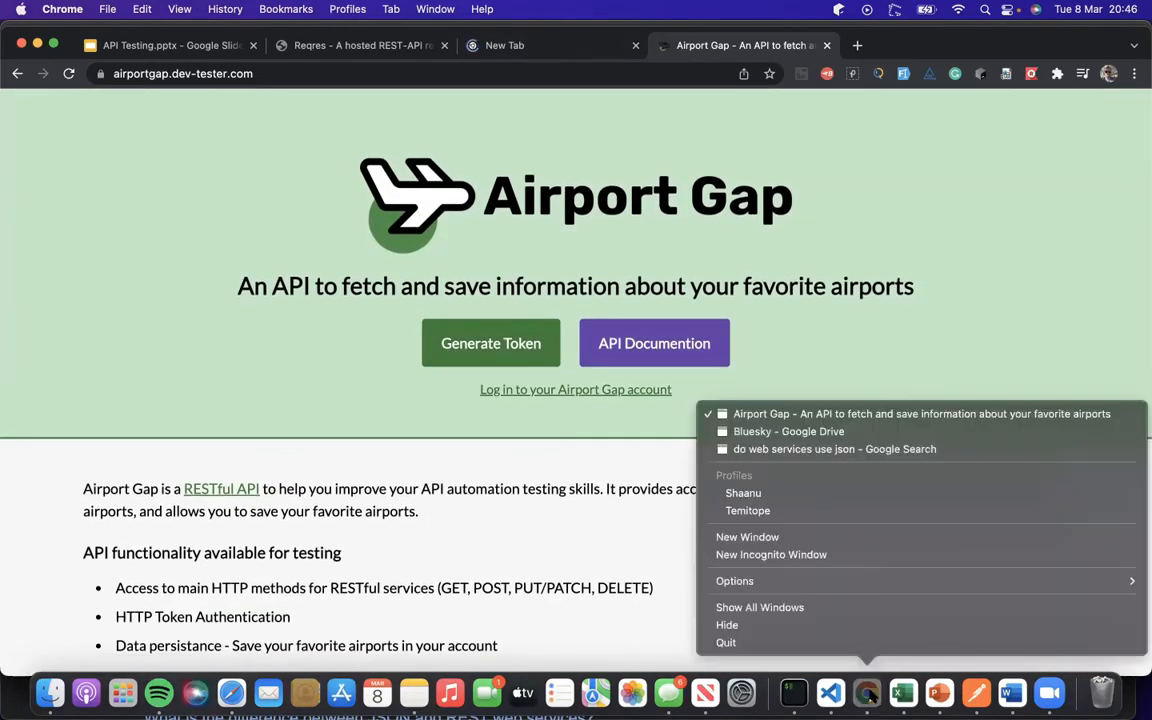
click(839, 414)
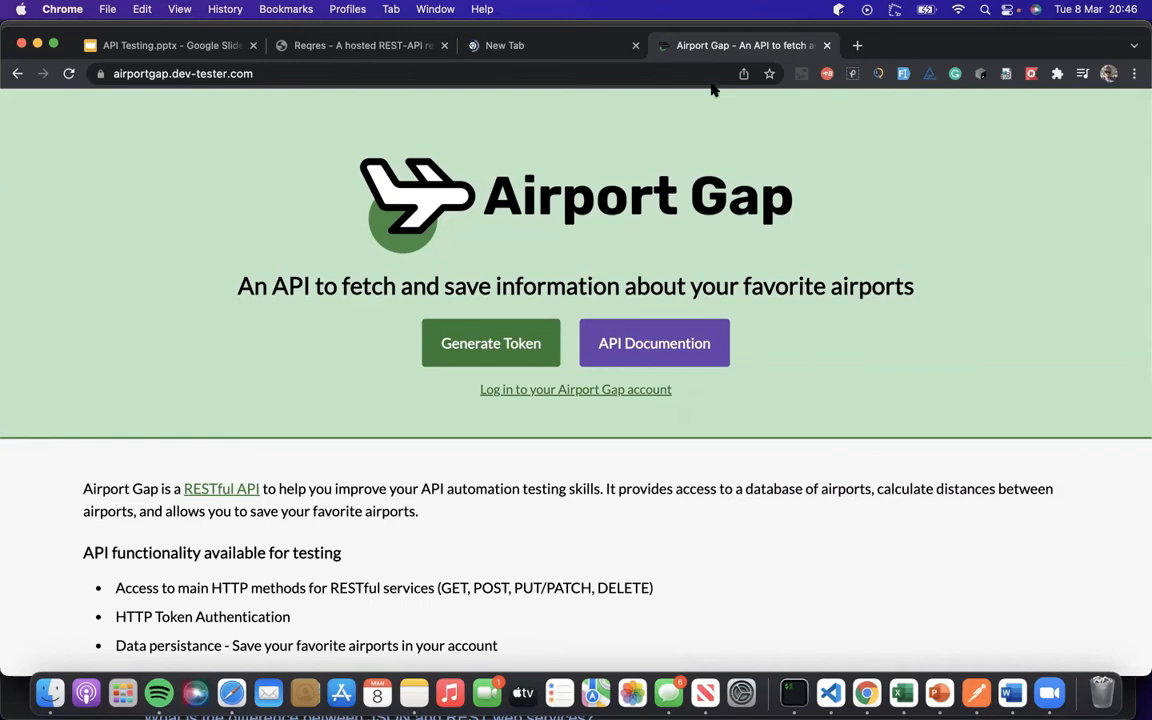
drag(908, 54, 897, 232)
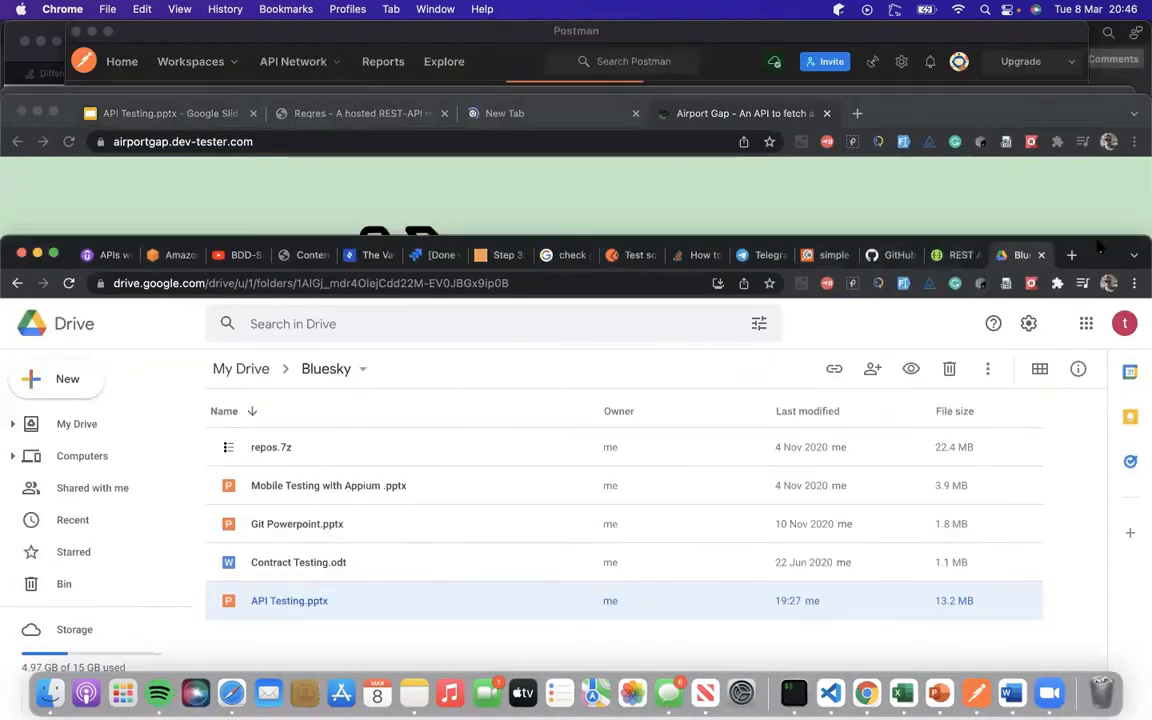
drag(1097, 243, 1014, 29)
click(1138, 285)
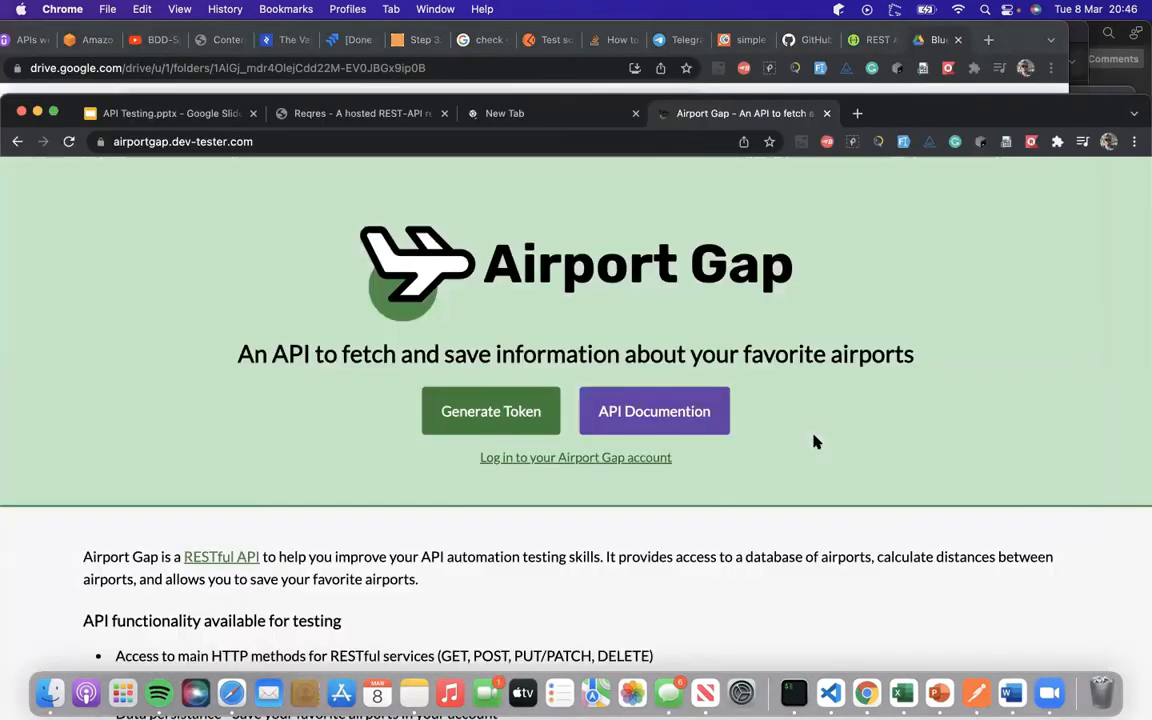
click(219, 142)
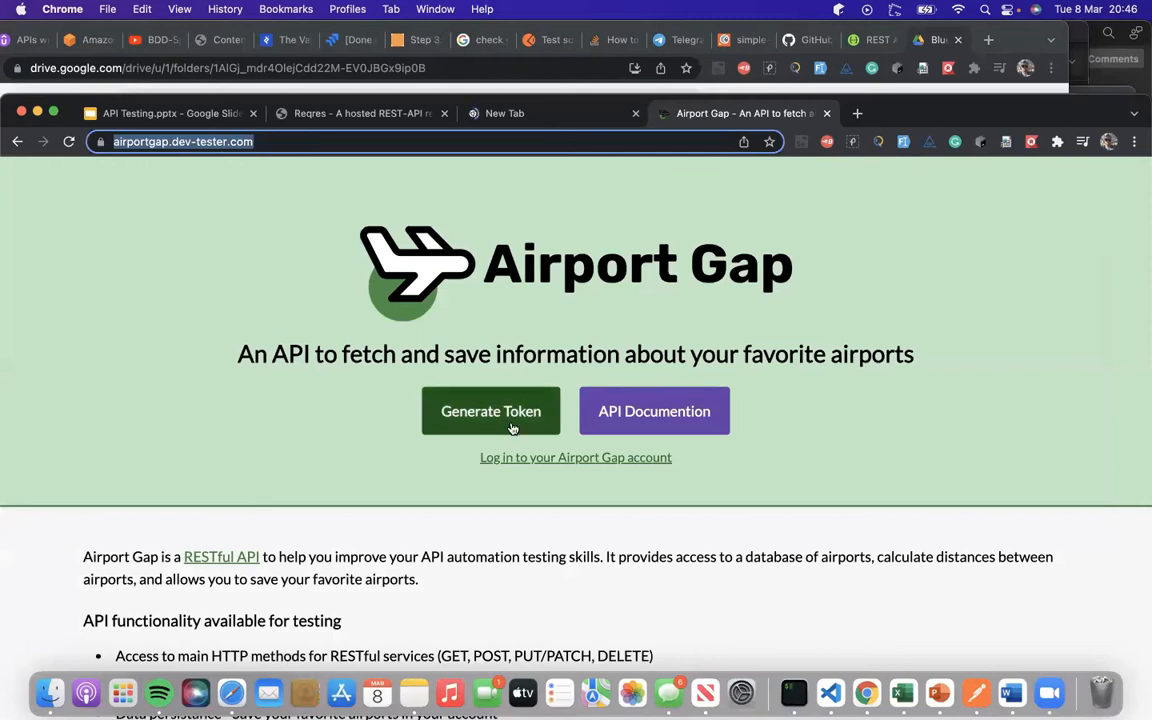
click(537, 462)
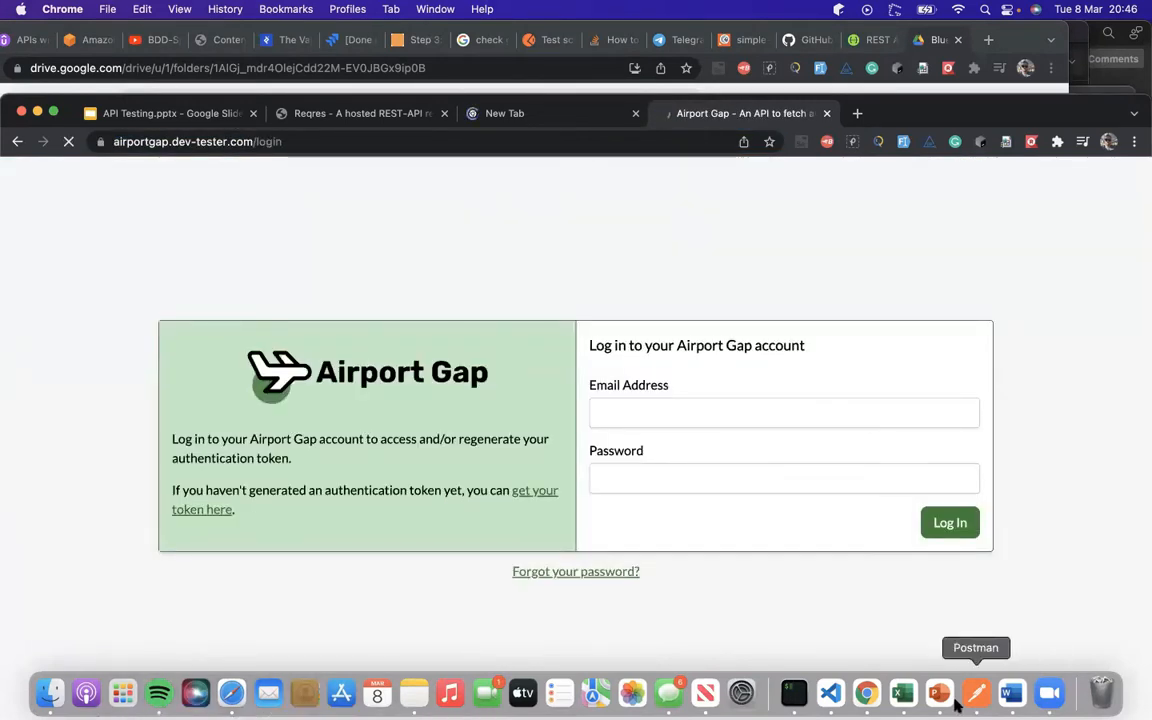
Switch to the Airport Gap documentation in the other Chrome window and copy the page's URL.
right_click(869, 697)
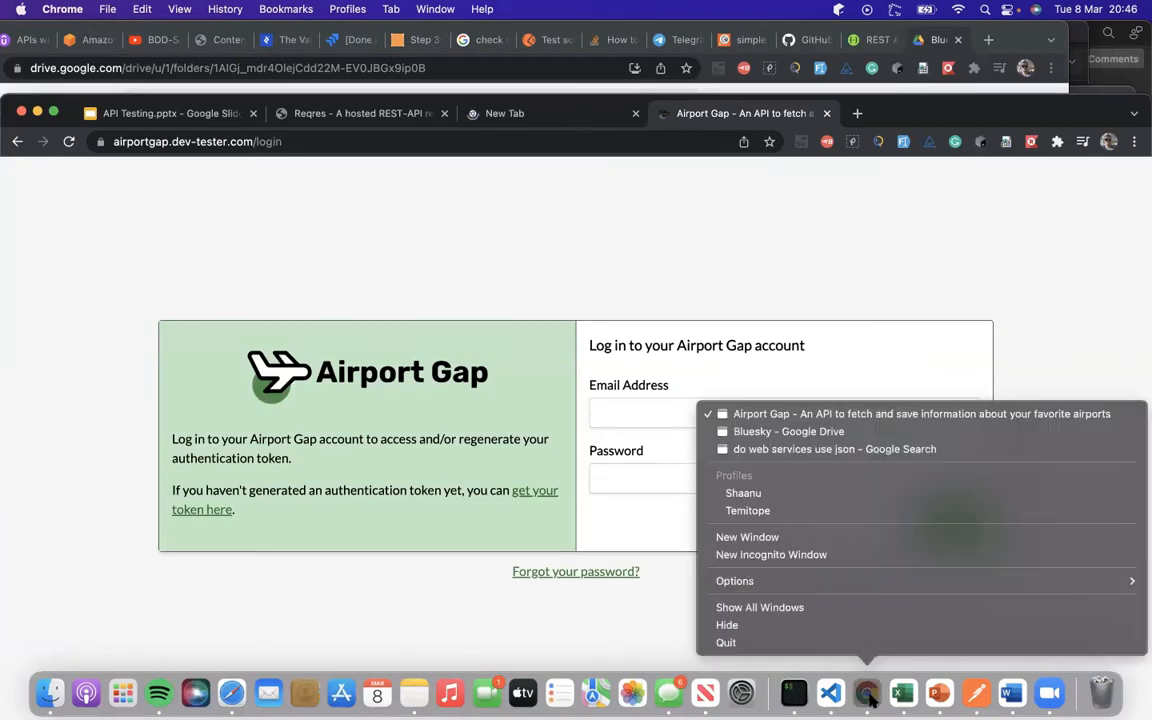
click(851, 452)
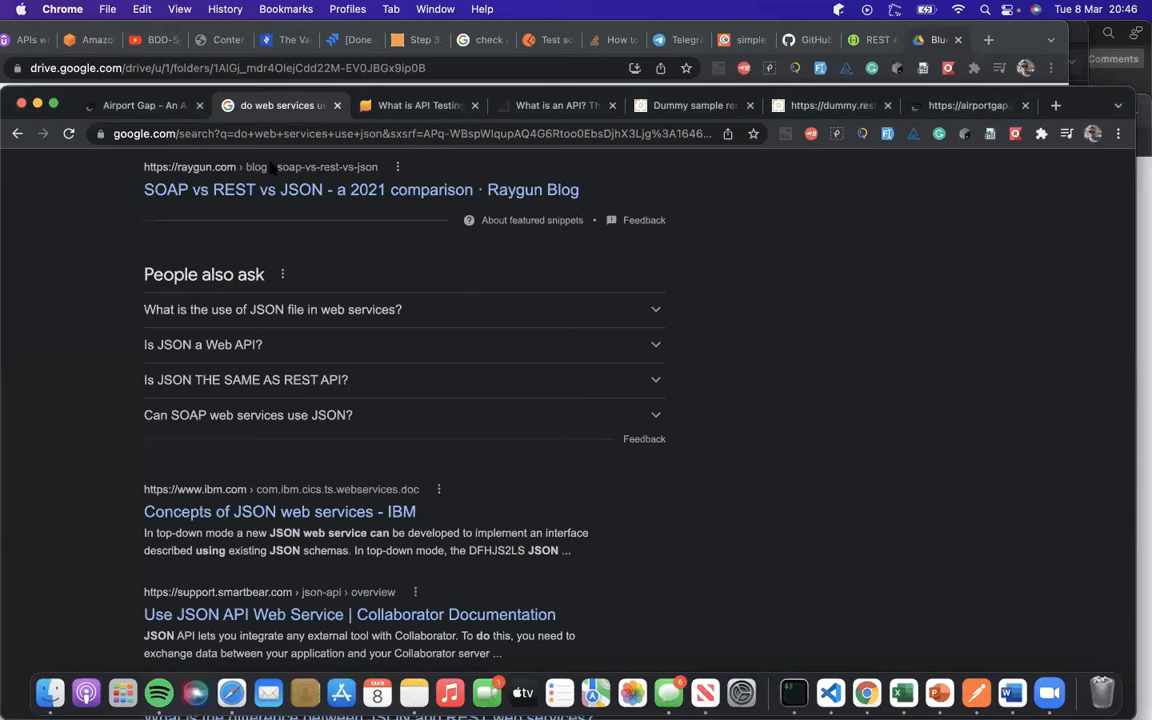
click(150, 105)
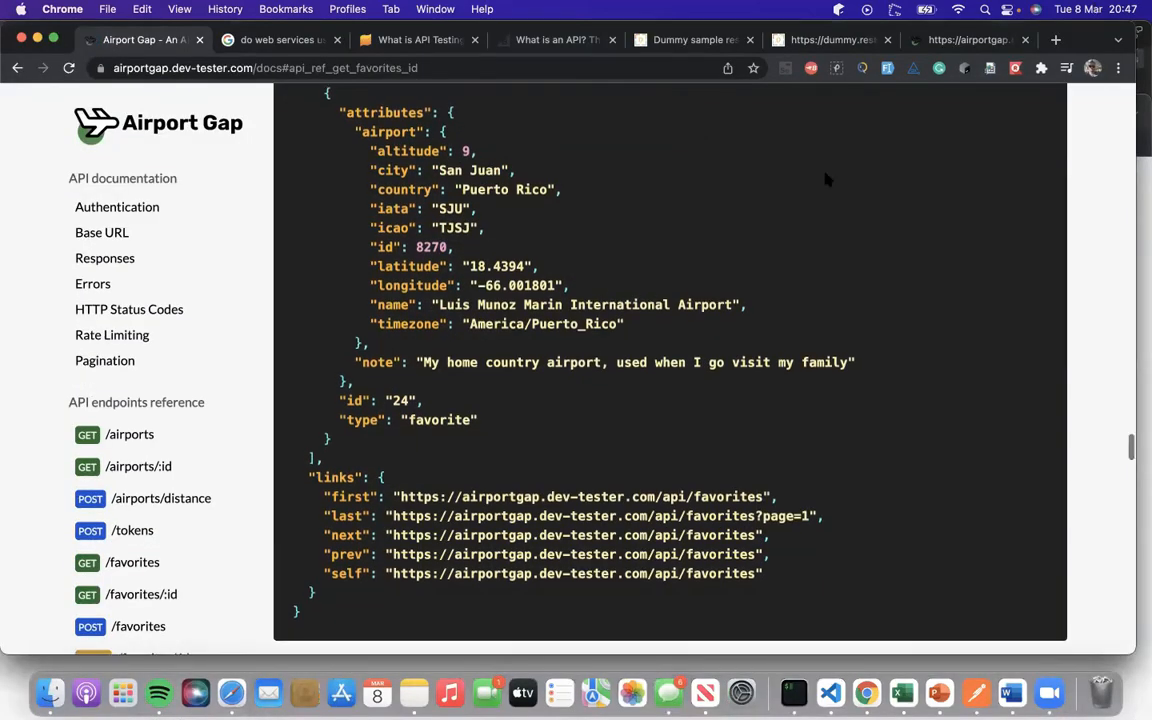
scroll(740, 149, up, 10)
click(432, 70)
key(super+c)
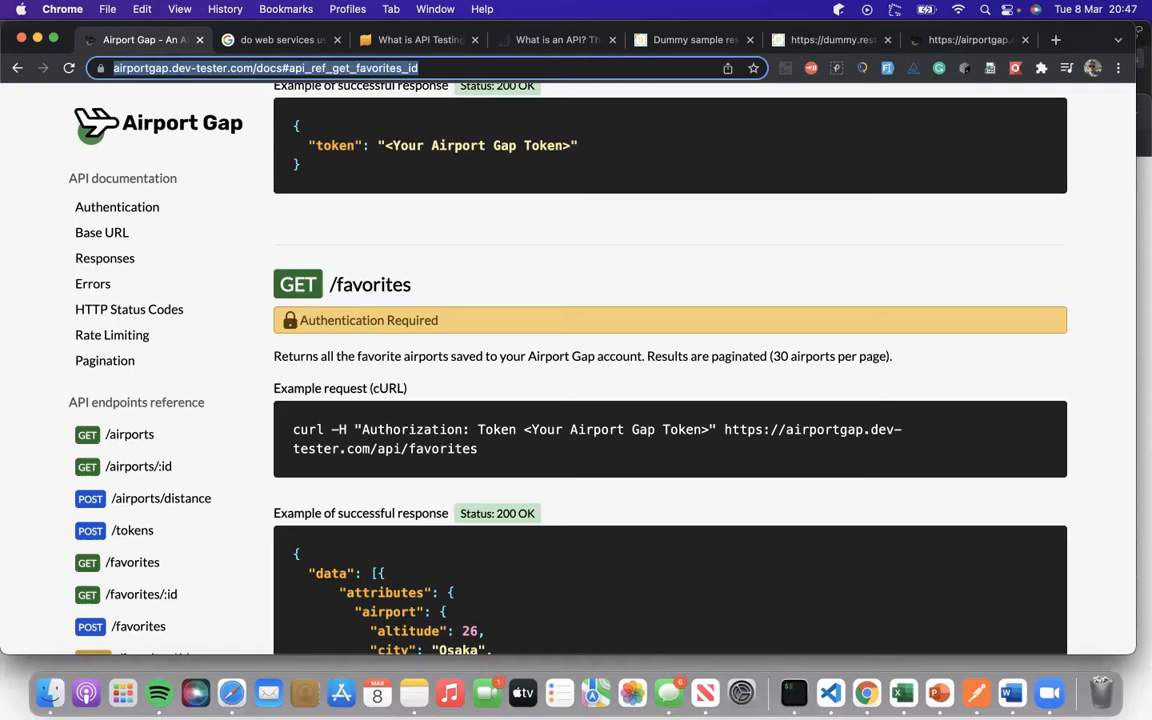
click(816, 260)
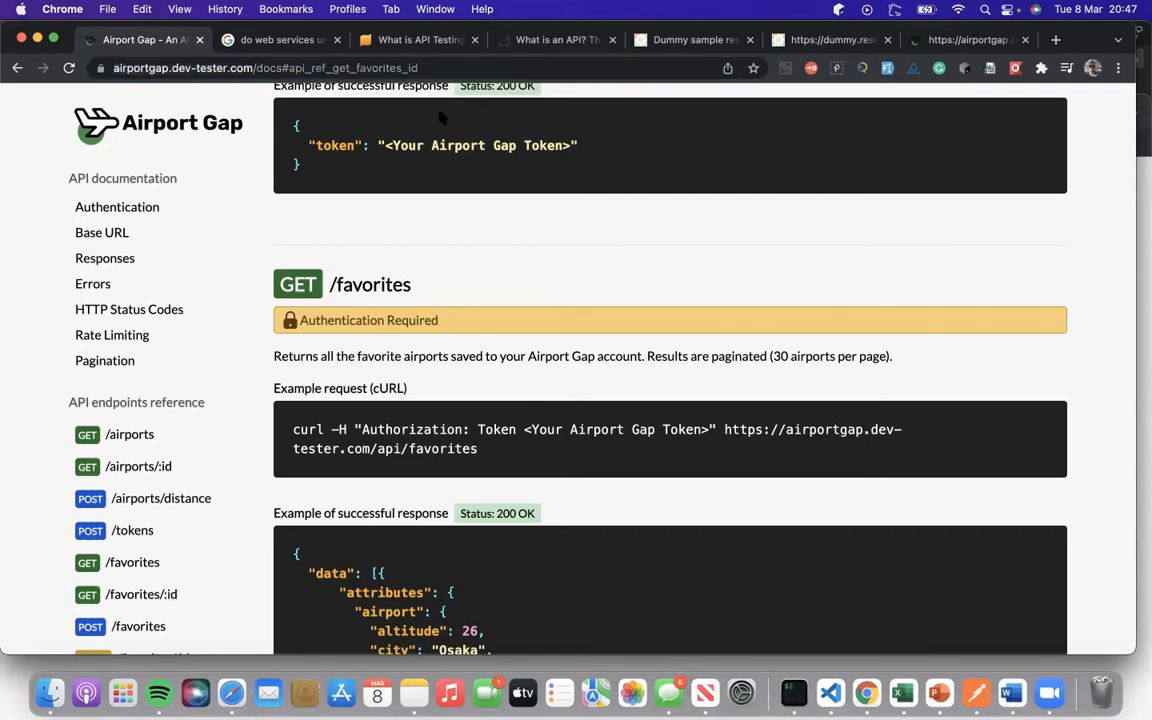
Examine the documentation's Authentication and Base URL sections and the GET /airports endpoint with its example request and response.
scroll(481, 210, up, 15)
scroll(481, 210, up, 20)
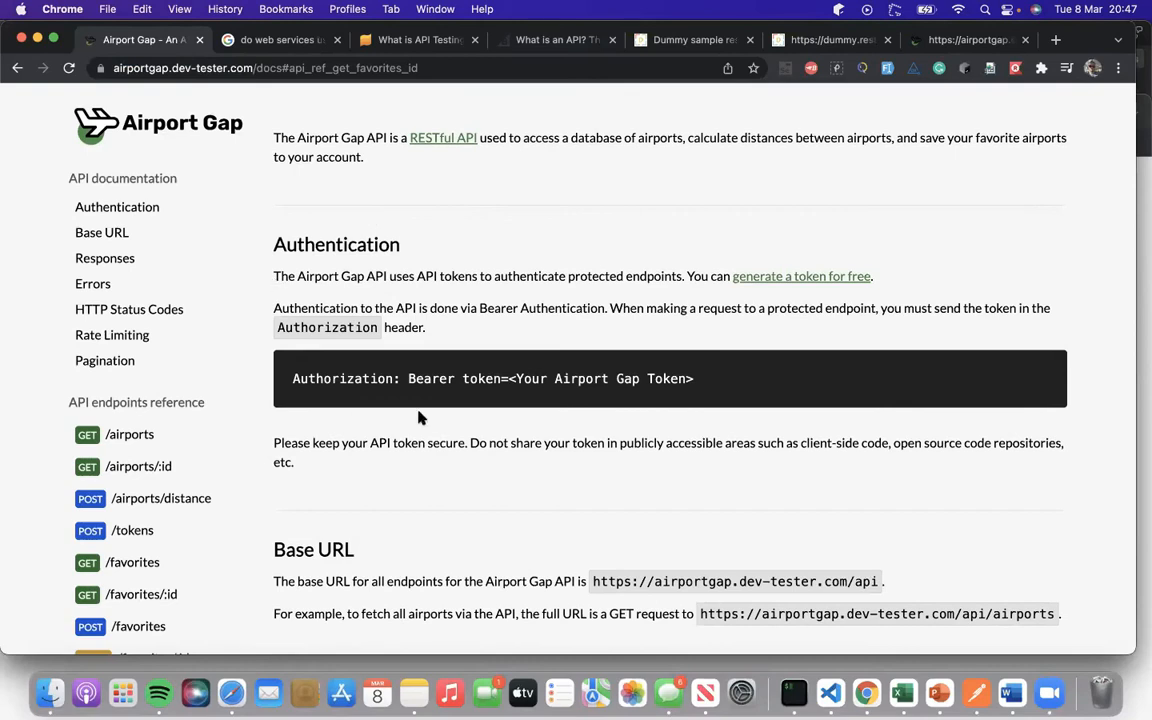
scroll(419, 418, down, 4)
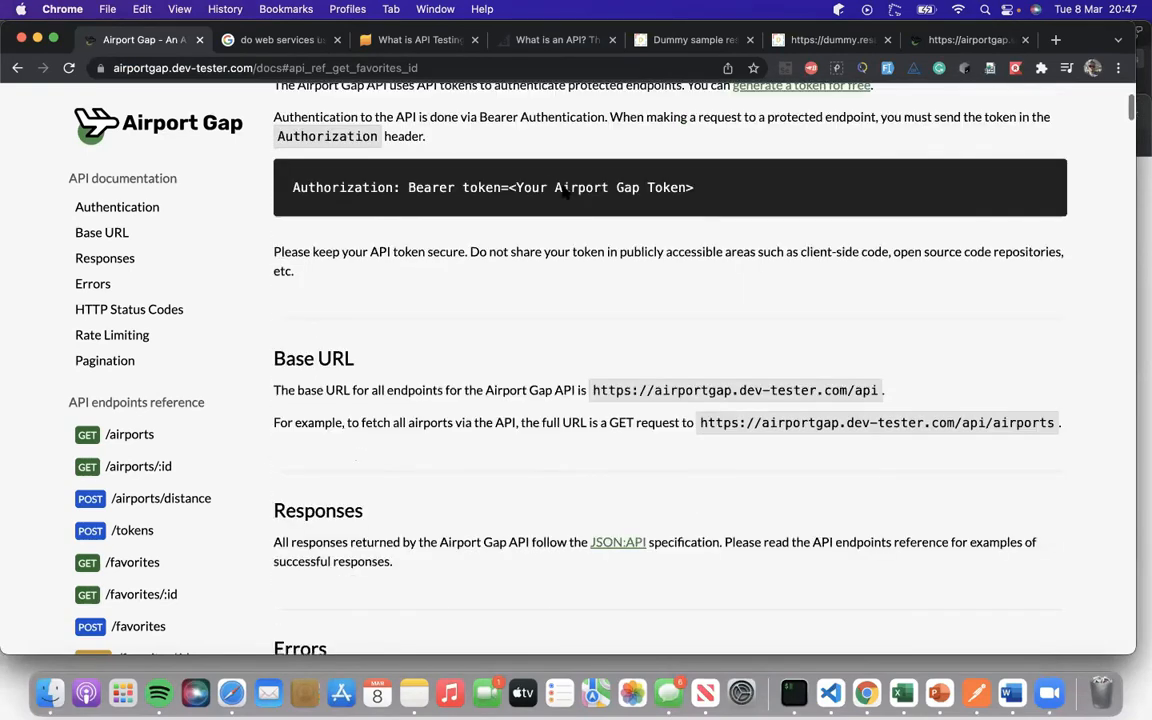
click(80, 437)
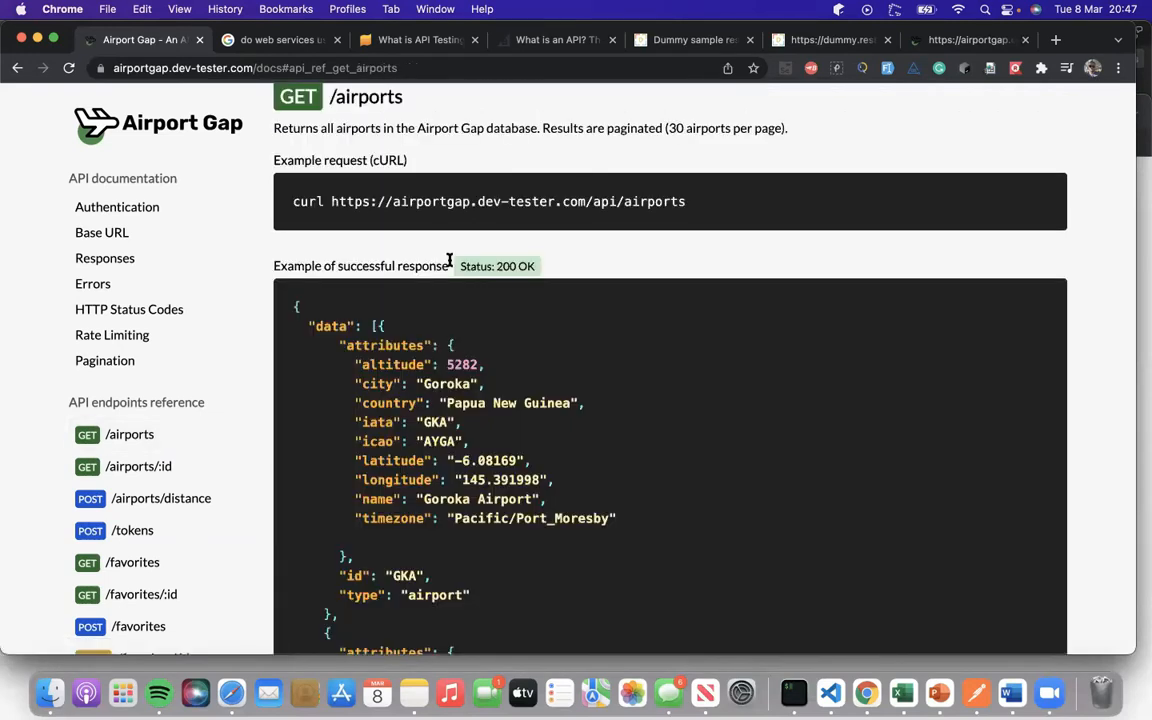
scroll(450, 261, up, 1)
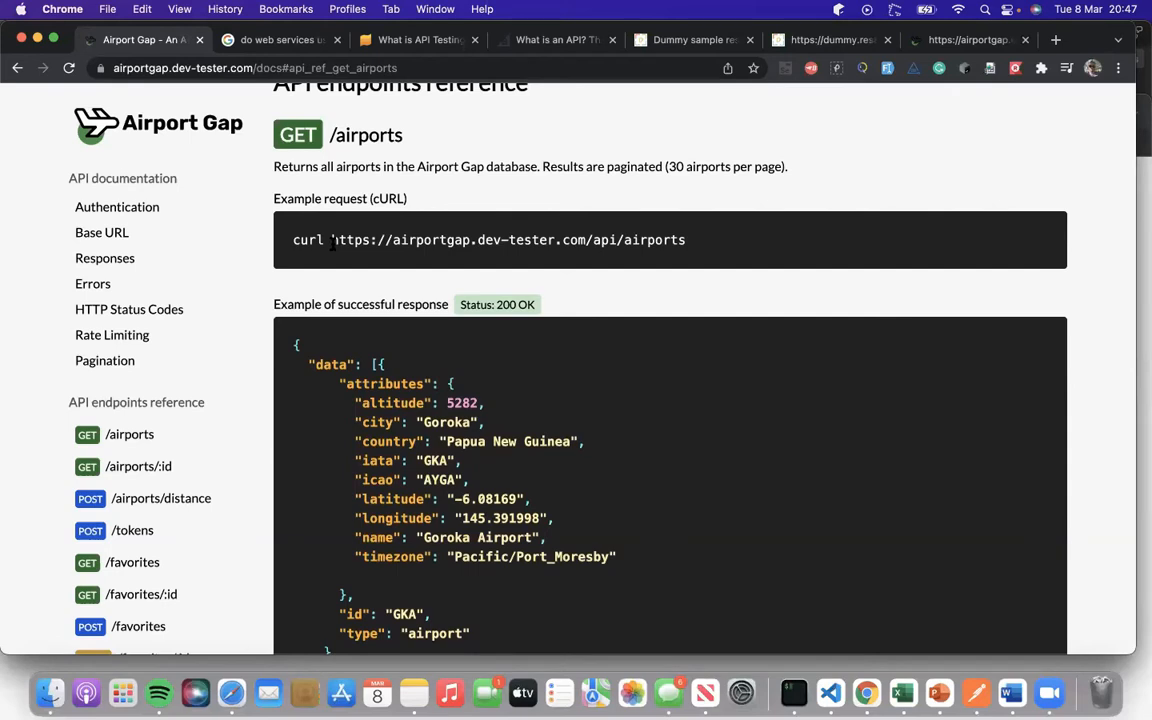
scroll(514, 398, down, 2)
scroll(514, 398, up, 1)
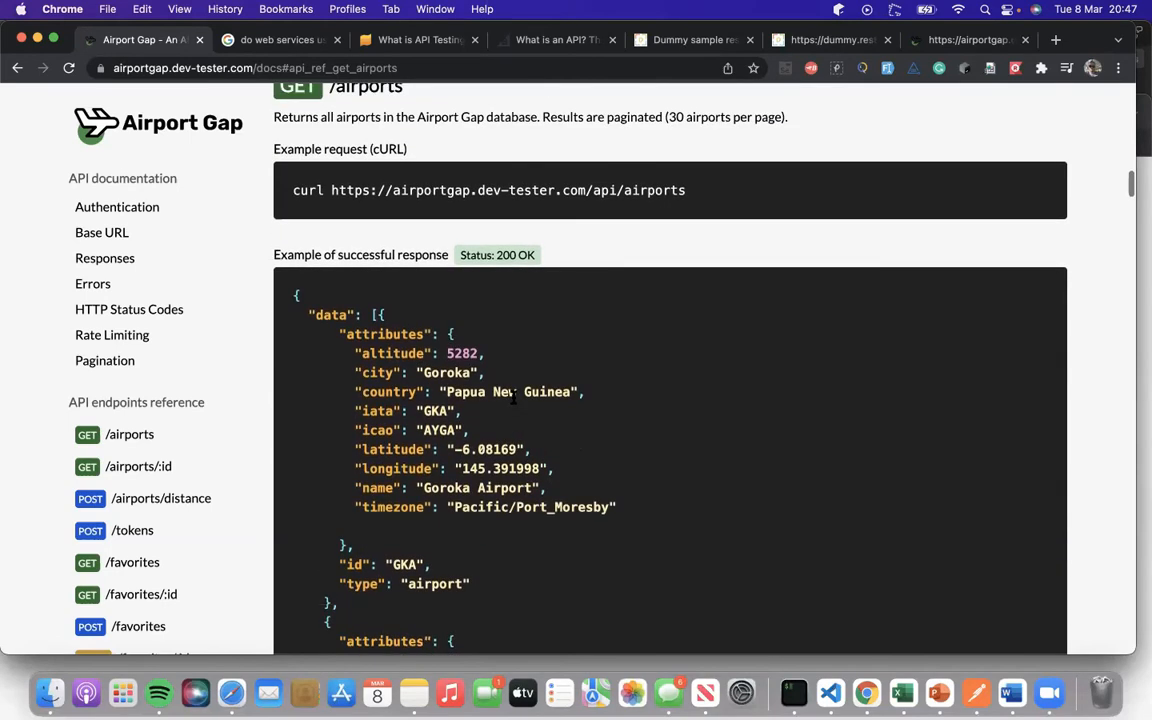
double_click(331, 190)
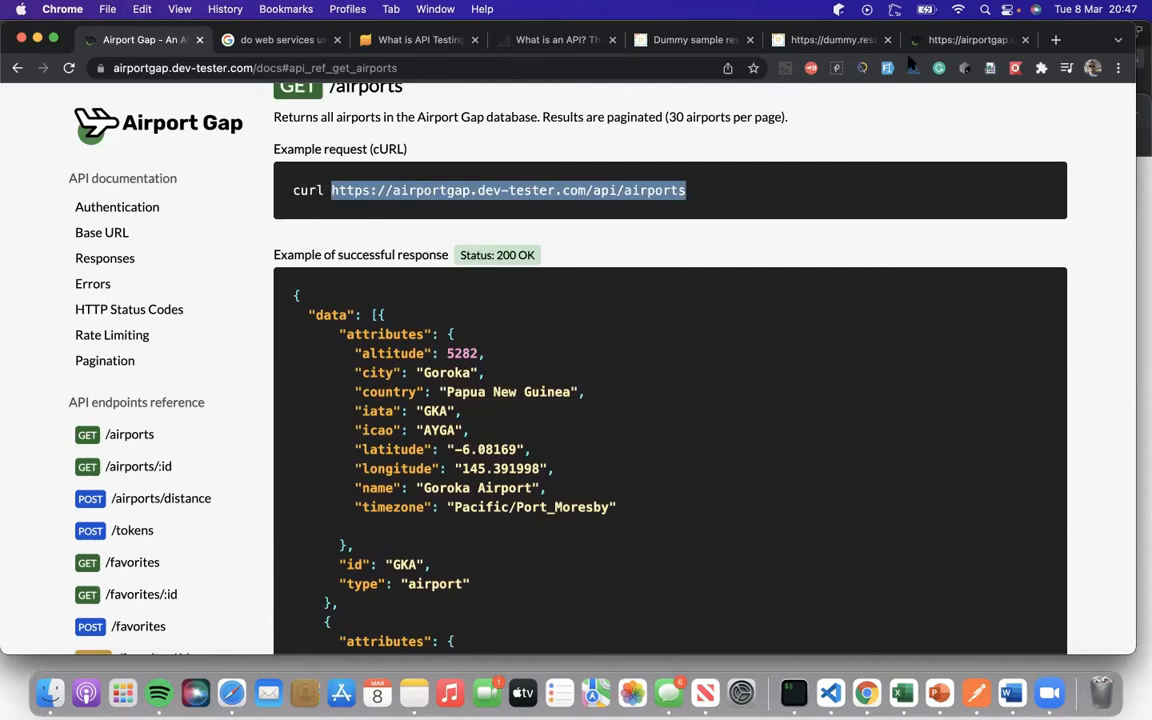
key(super+t)
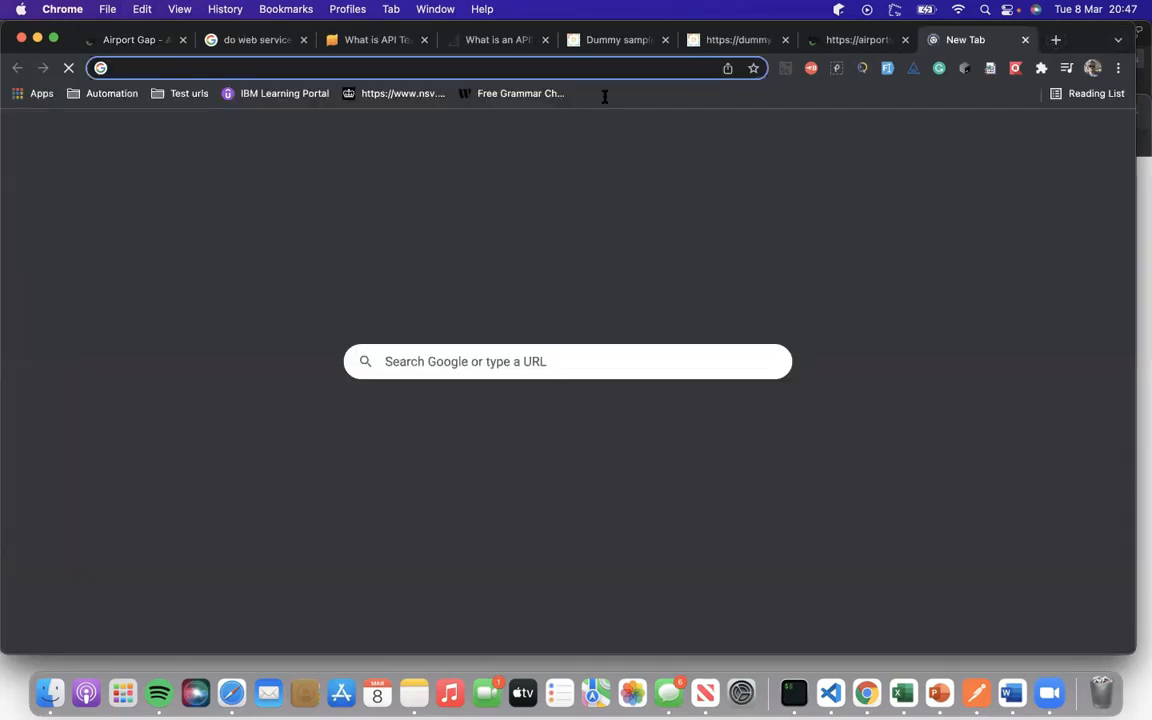
click(1118, 67)
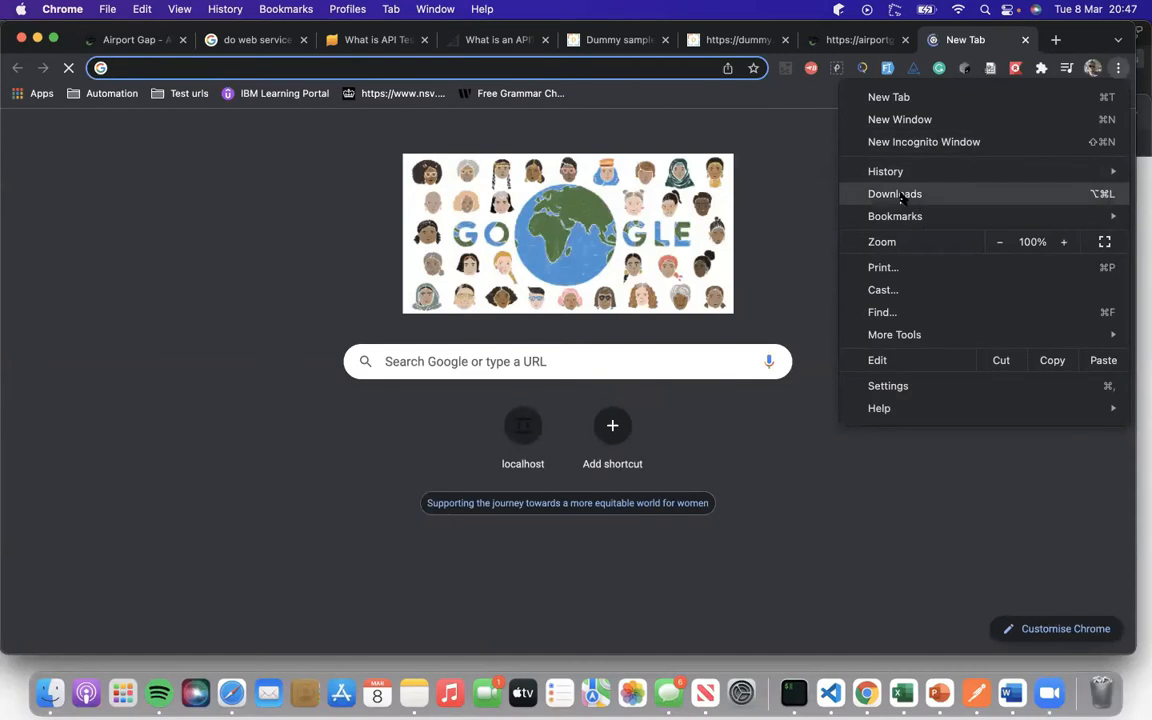
mouse_move(880, 216)
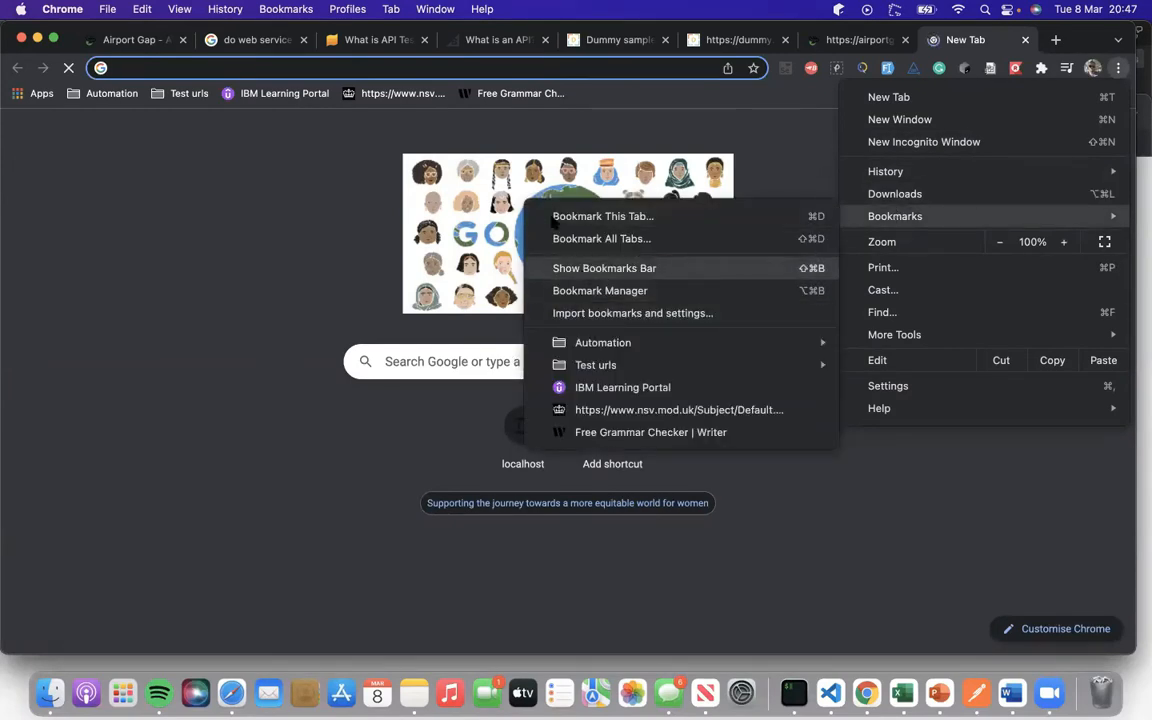
click(487, 104)
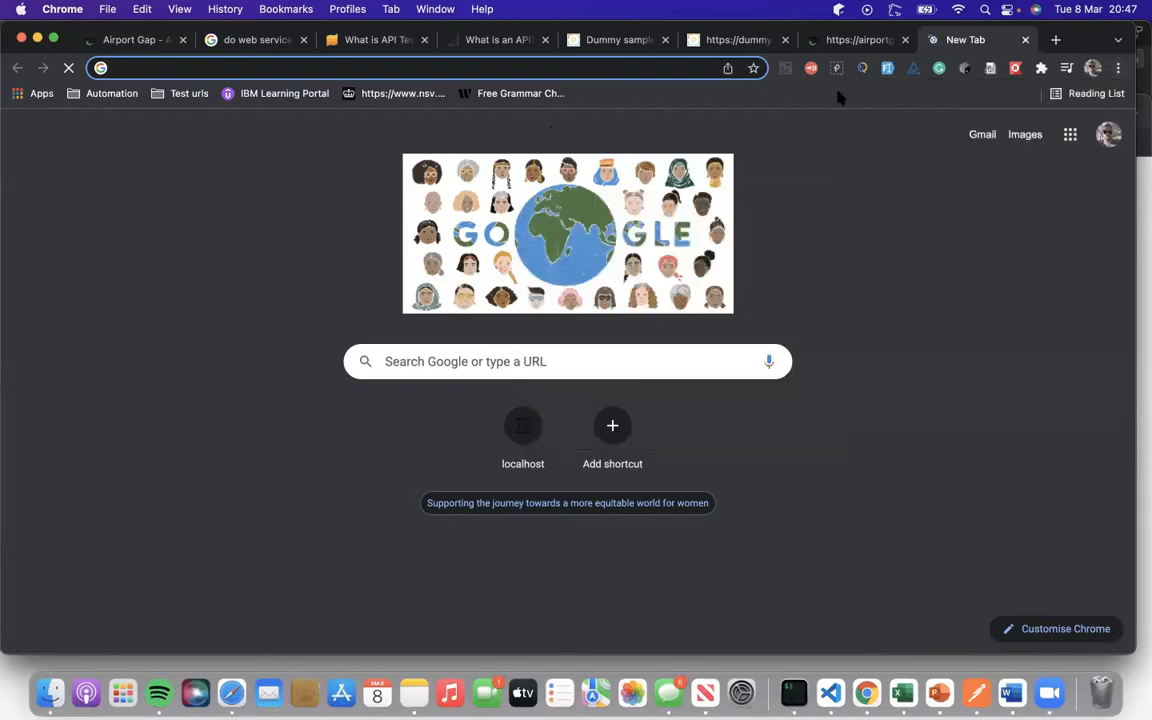
key(super+v)
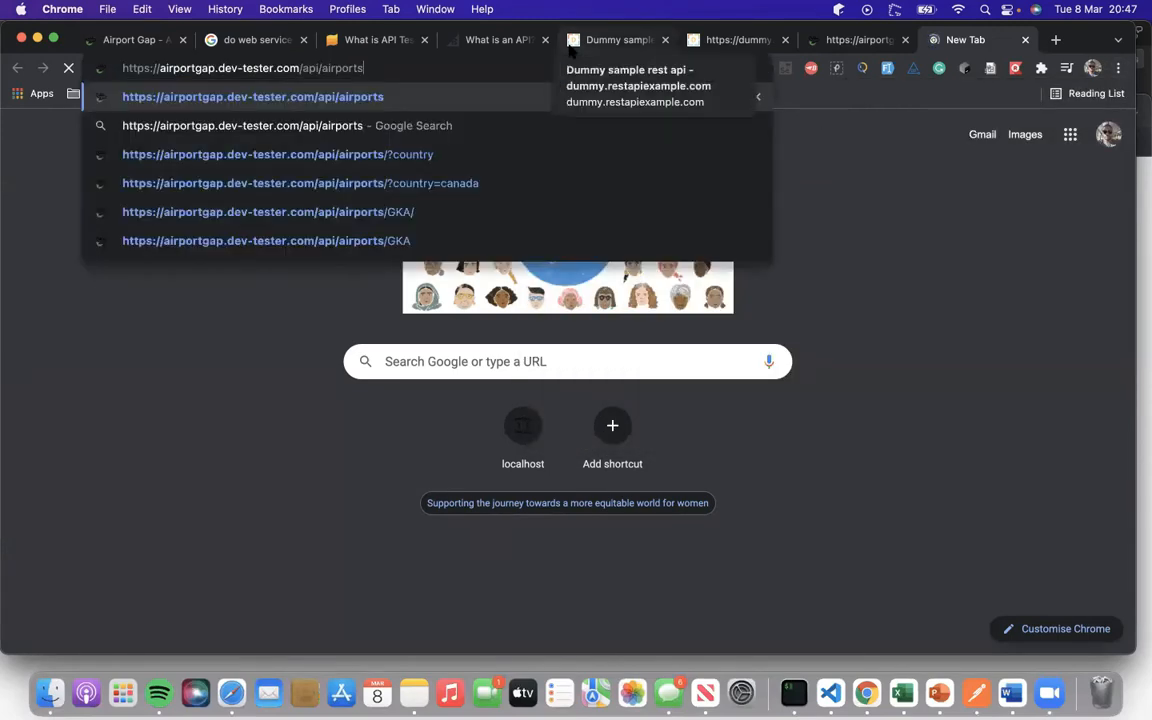
key(Return)
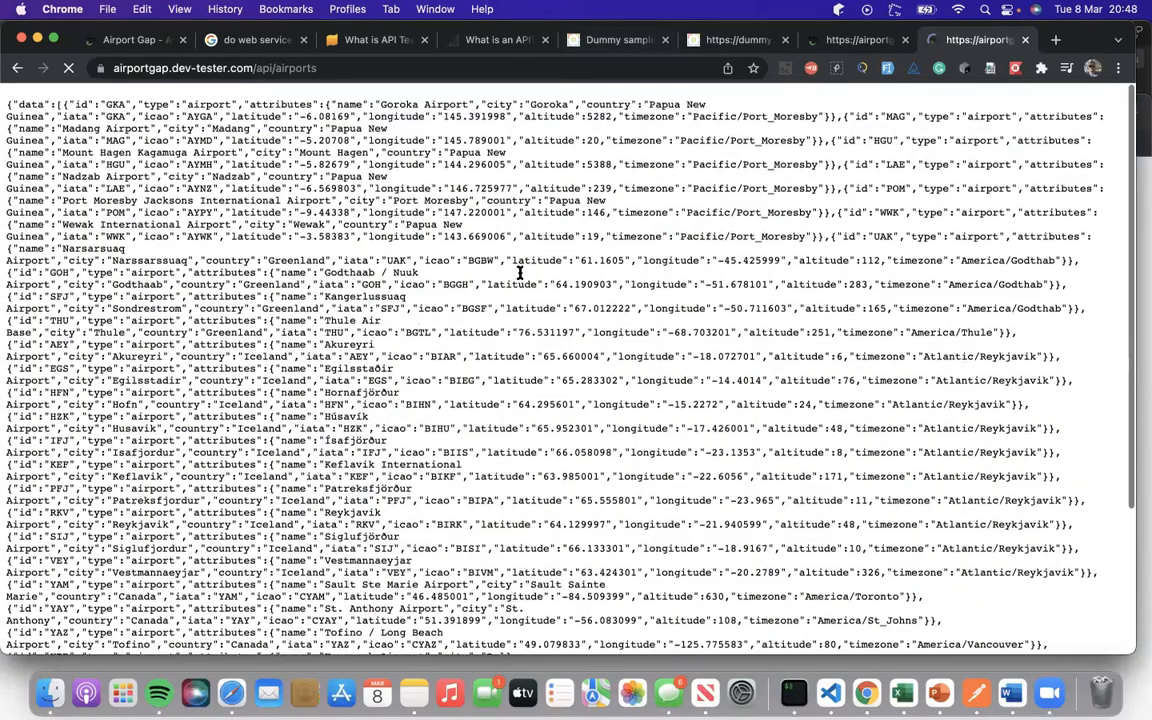
scroll(521, 271, down, 1)
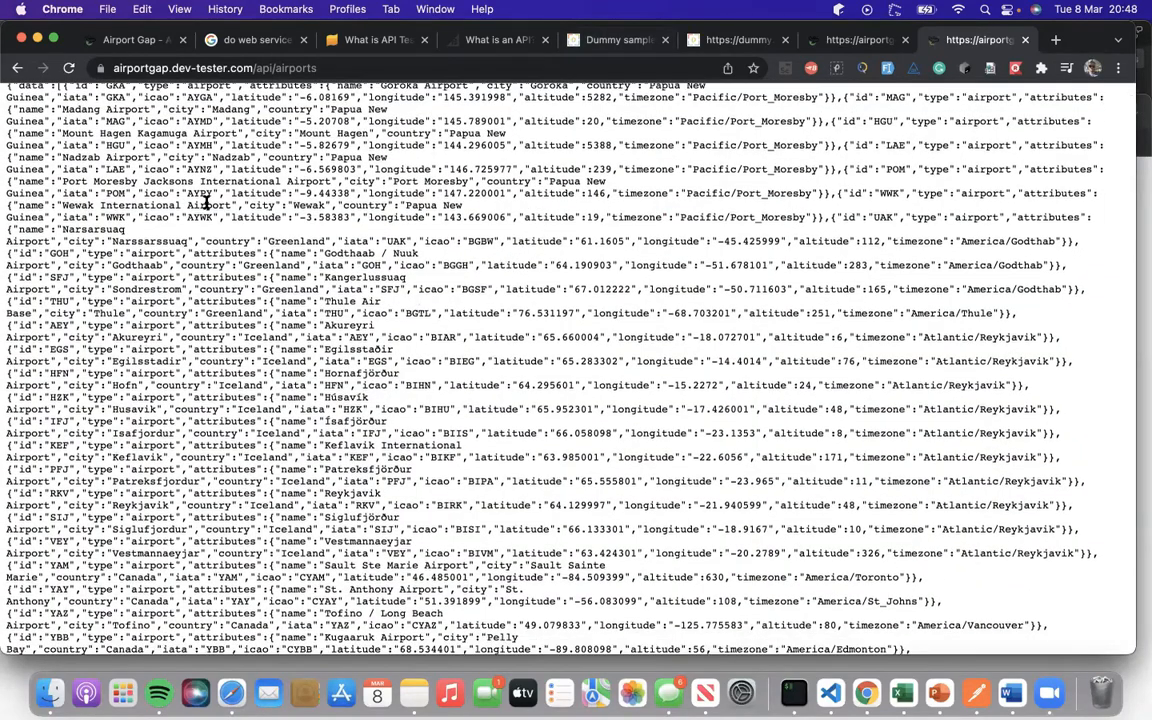
scroll(154, 149, up, 1)
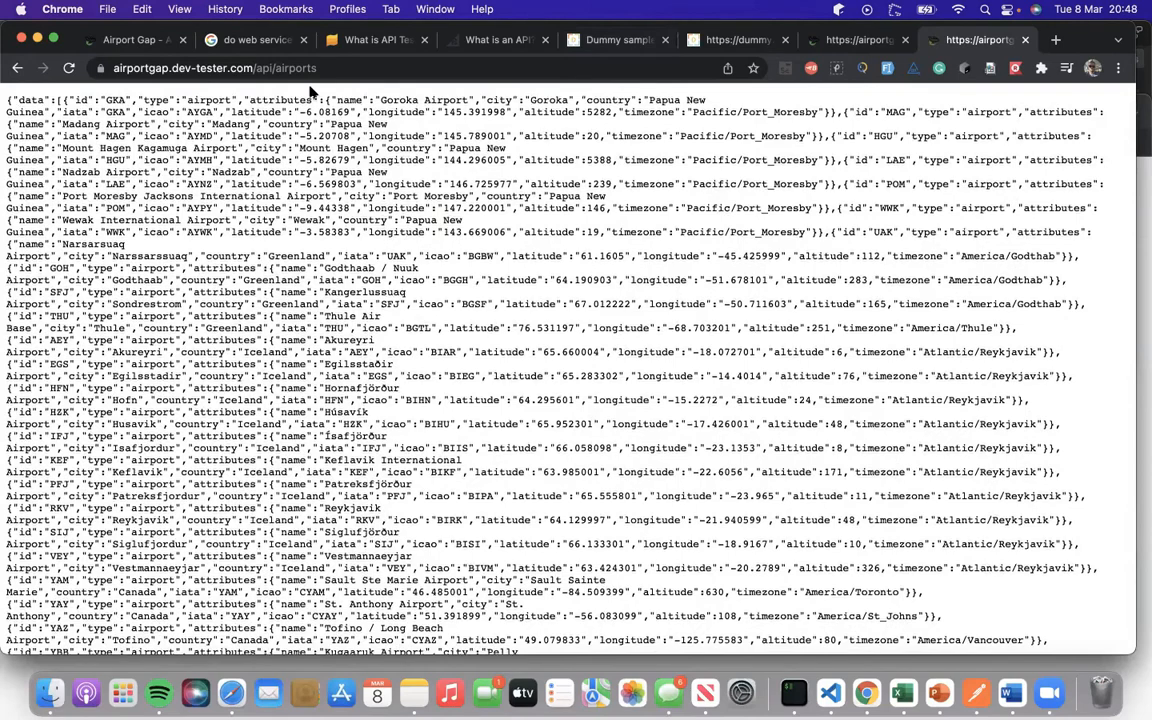
Look through the full airports JSON in the browser and copy the page's URL.
scroll(460, 488, down, 5)
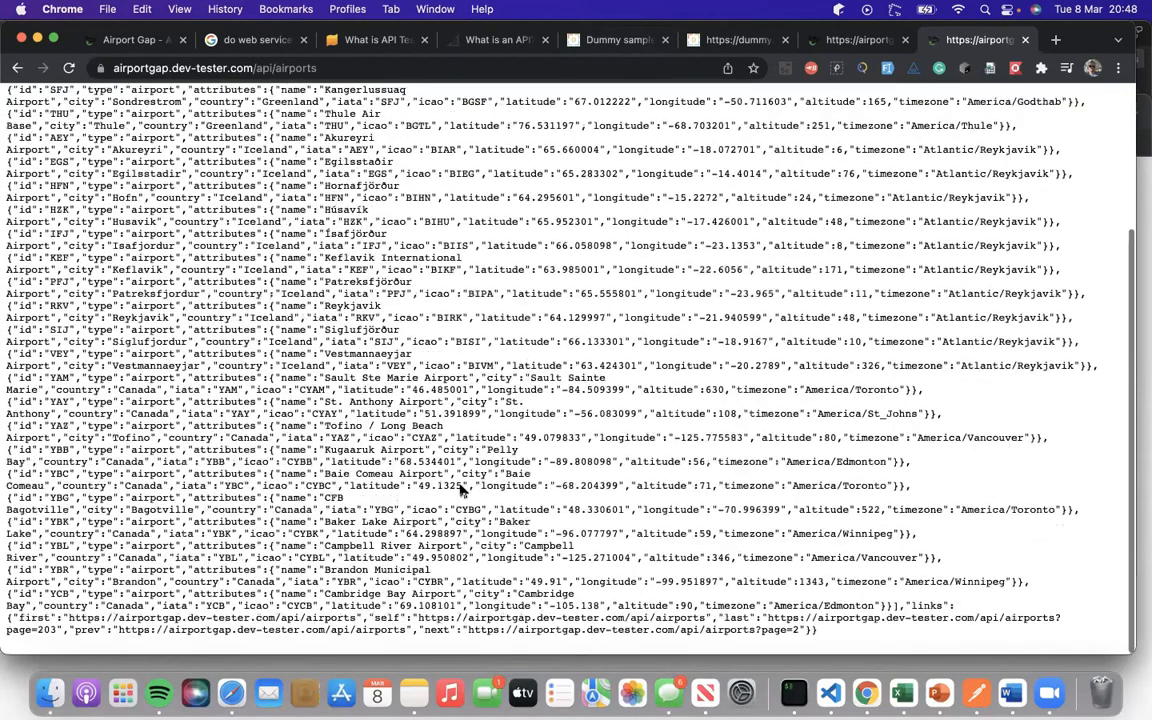
scroll(115, 212, up, 5)
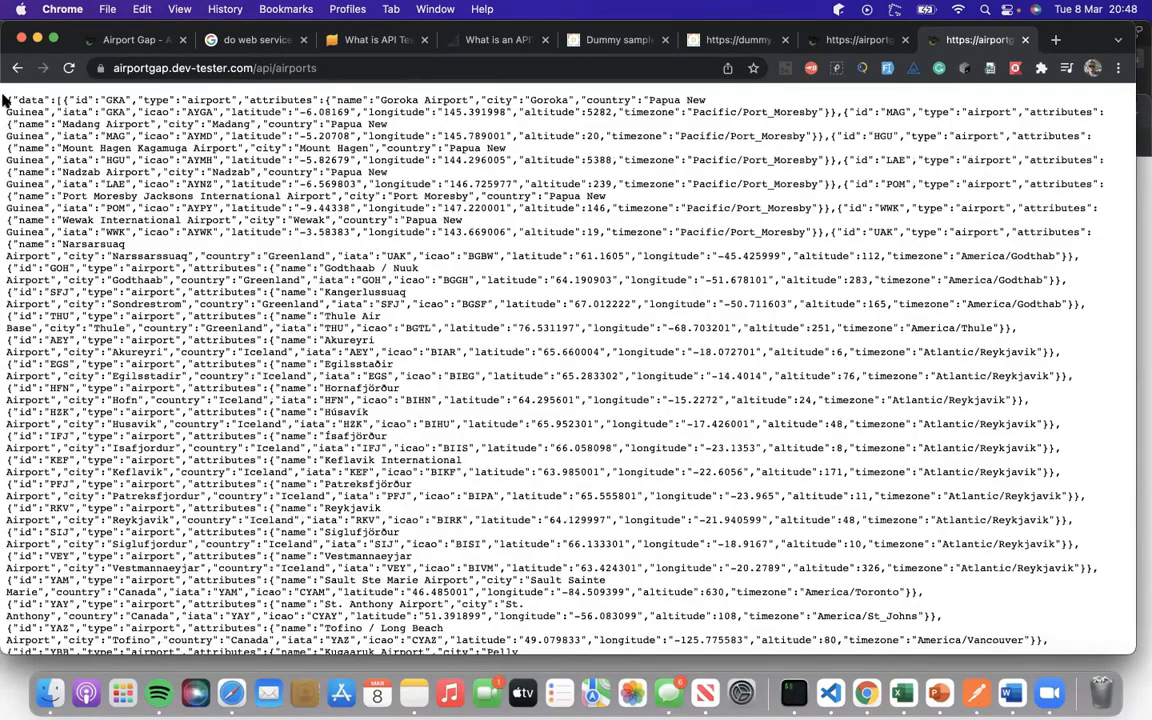
click(338, 68)
key(super+c)
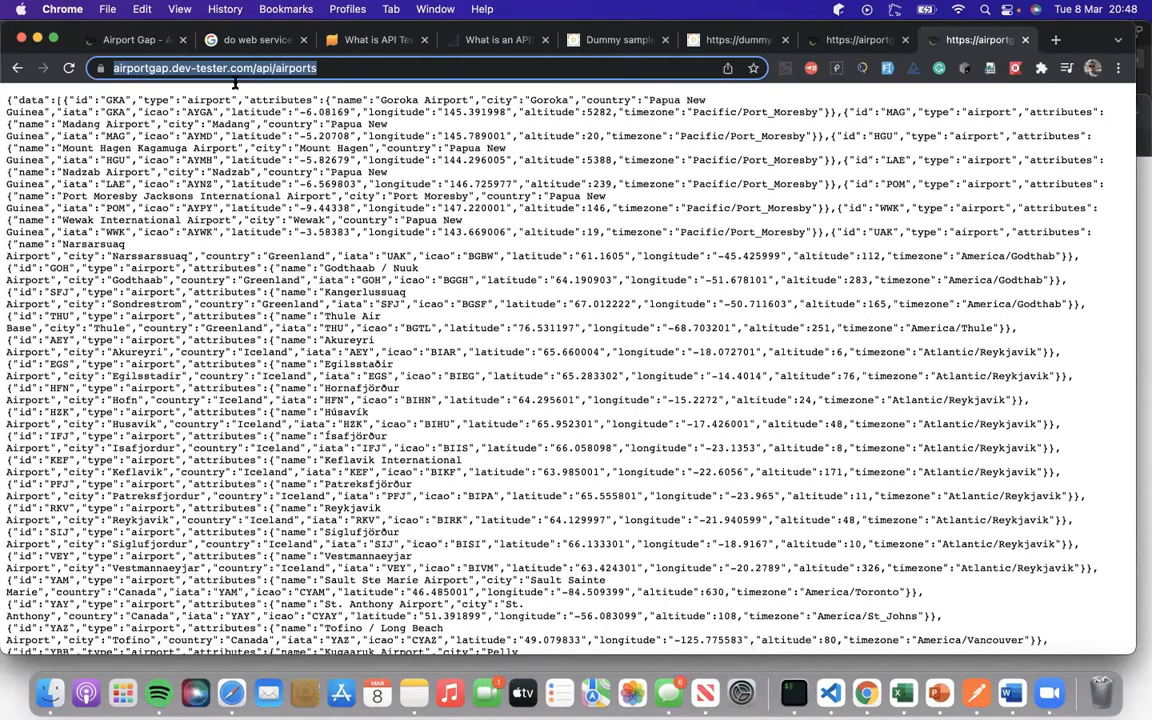
scroll(309, 158, down, 2)
scroll(309, 158, up, 2)
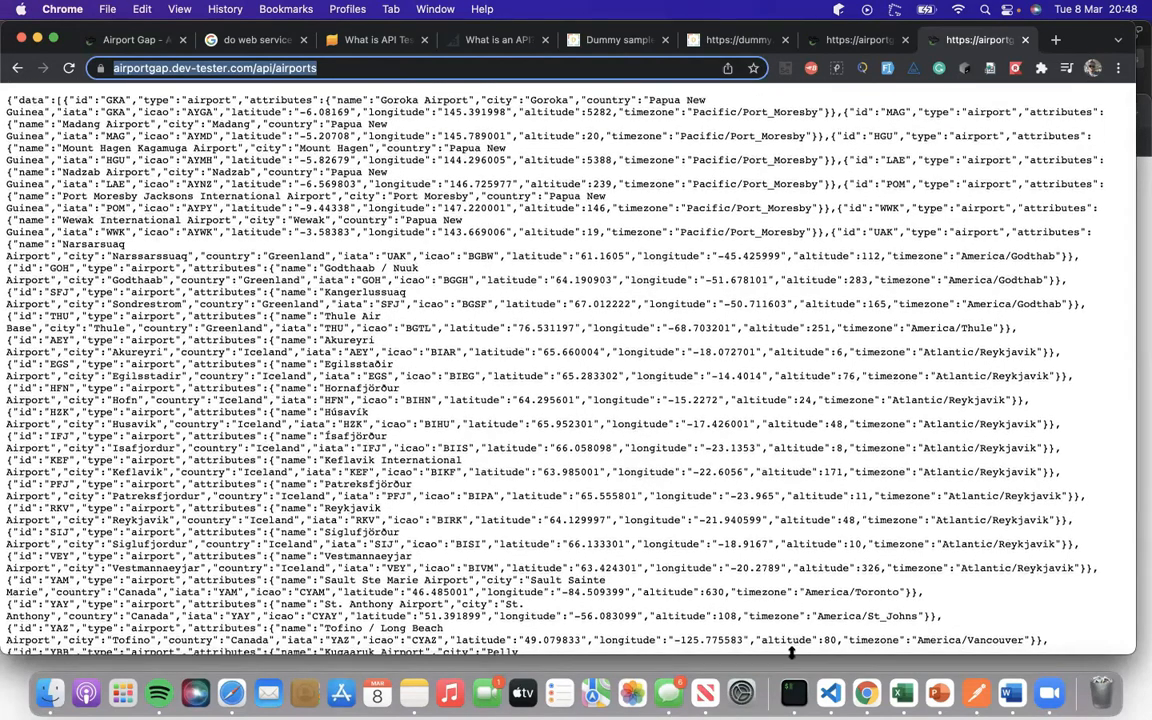
click(975, 692)
click(797, 97)
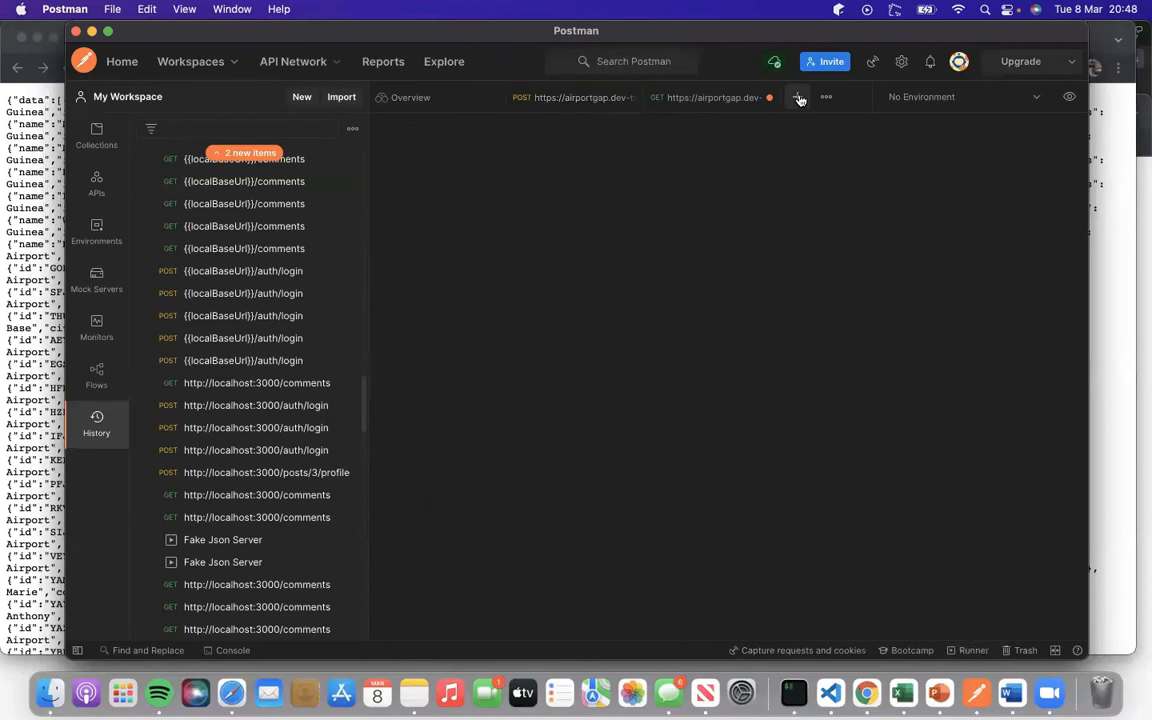
click(577, 175)
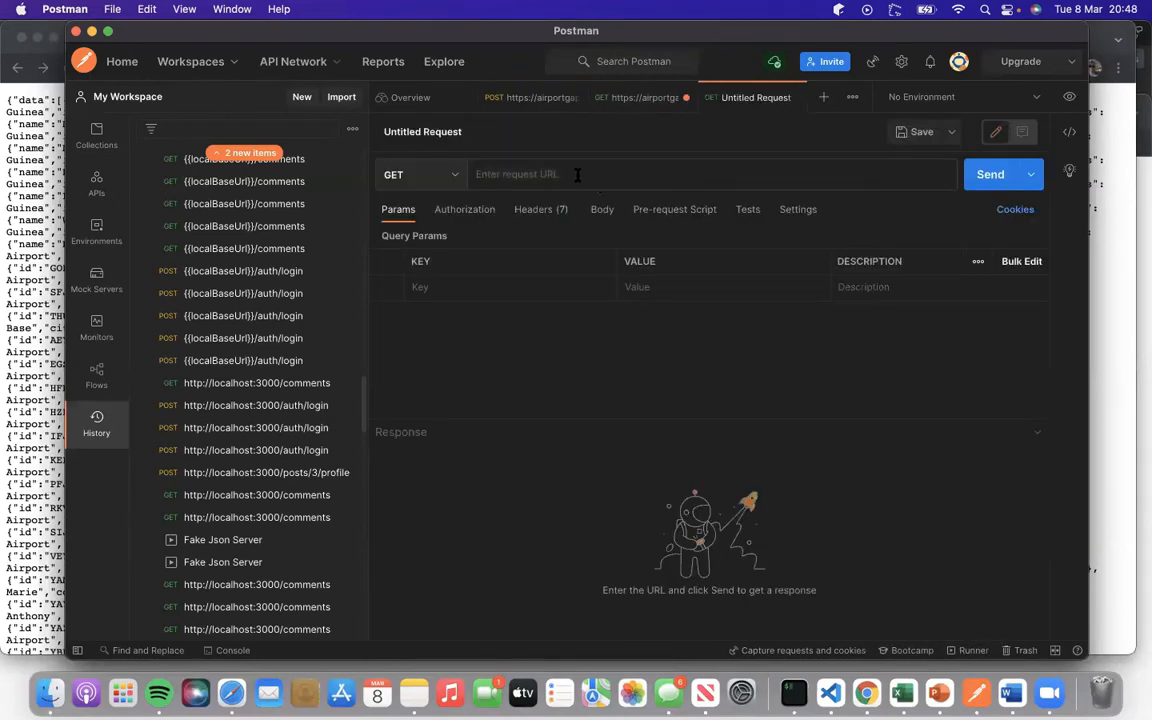
key(super+v)
click(993, 175)
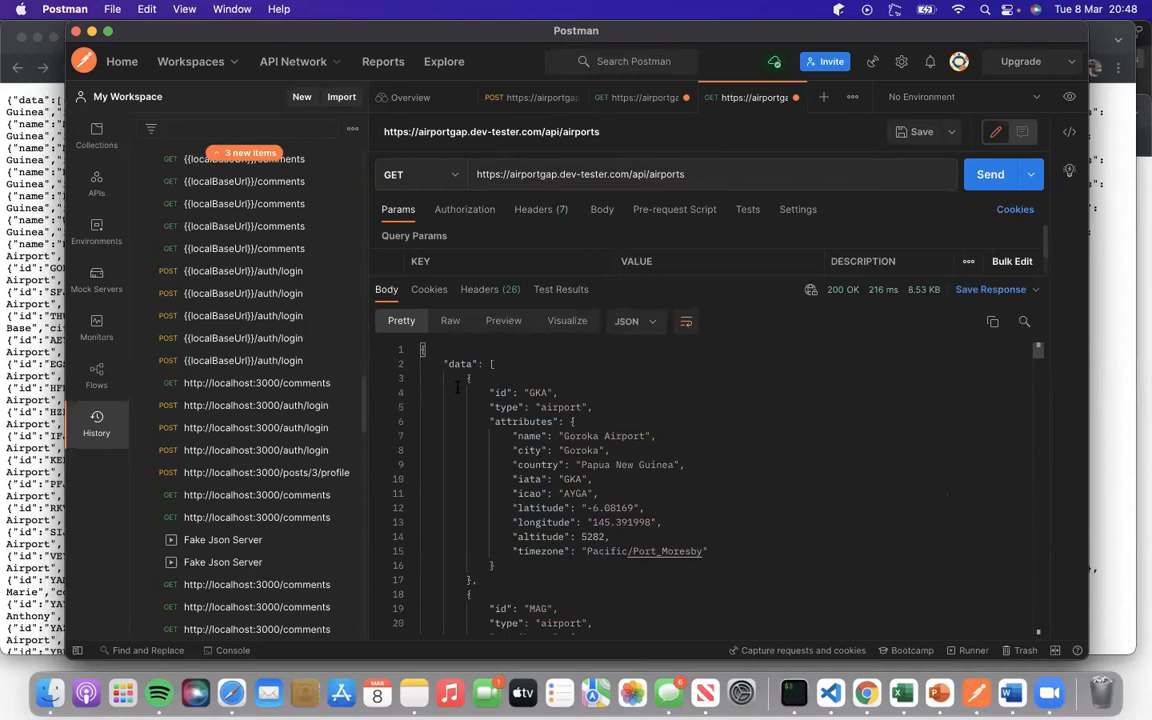
Compare the browser's raw airports JSON with the formatted response body in Postman.
click(7, 313)
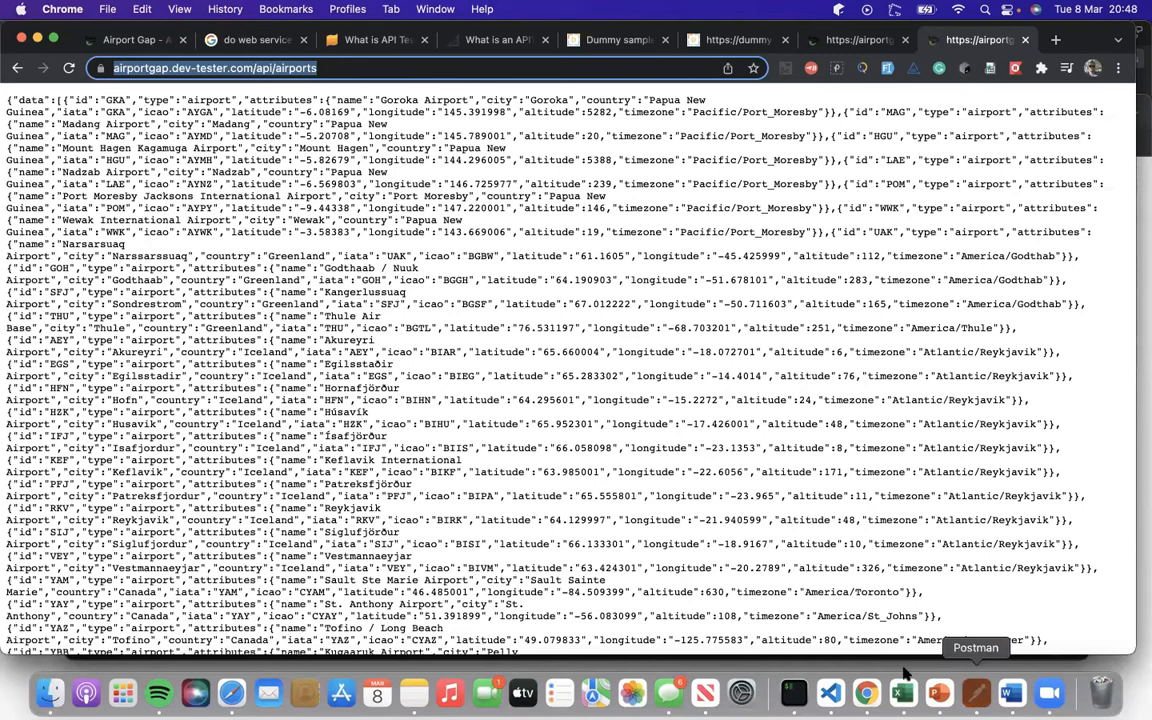
click(985, 698)
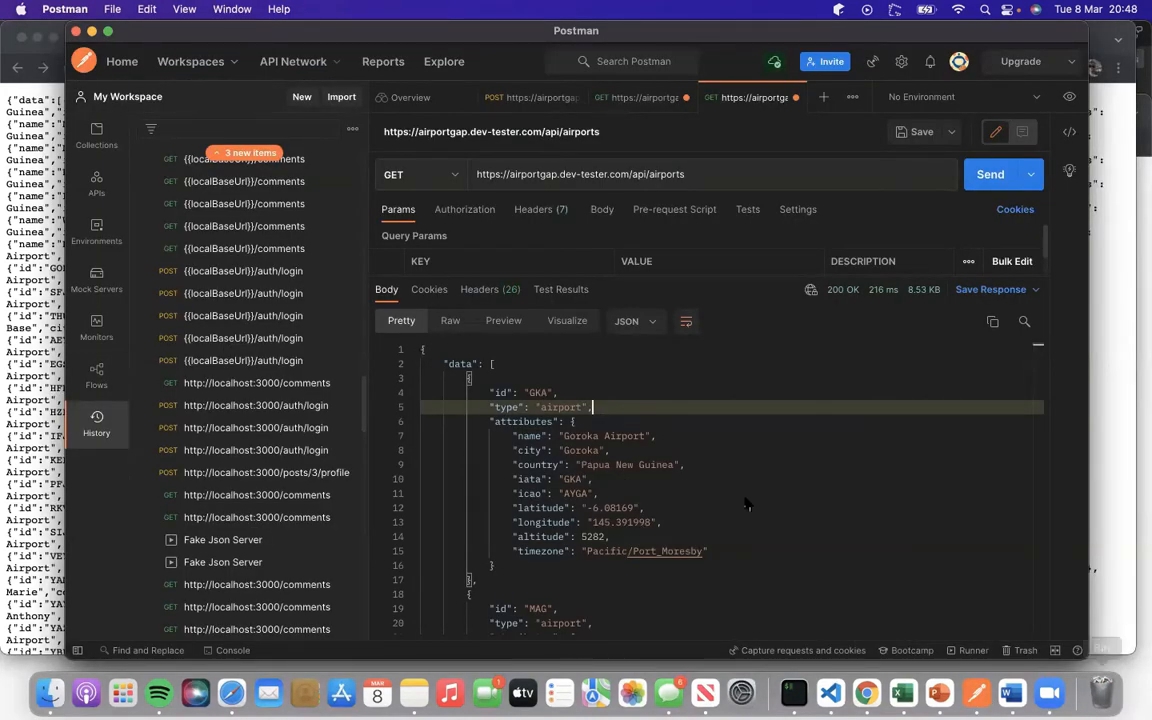
scroll(746, 501, down, 3)
scroll(745, 503, up, 3)
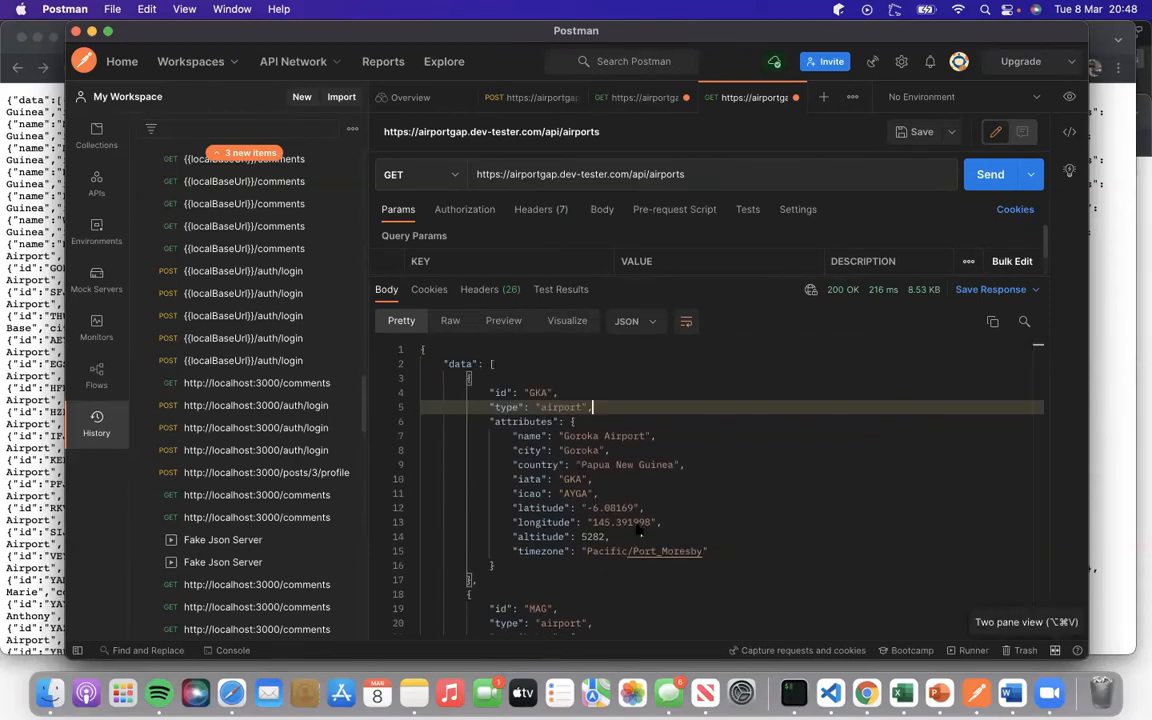
scroll(640, 537, down, 1)
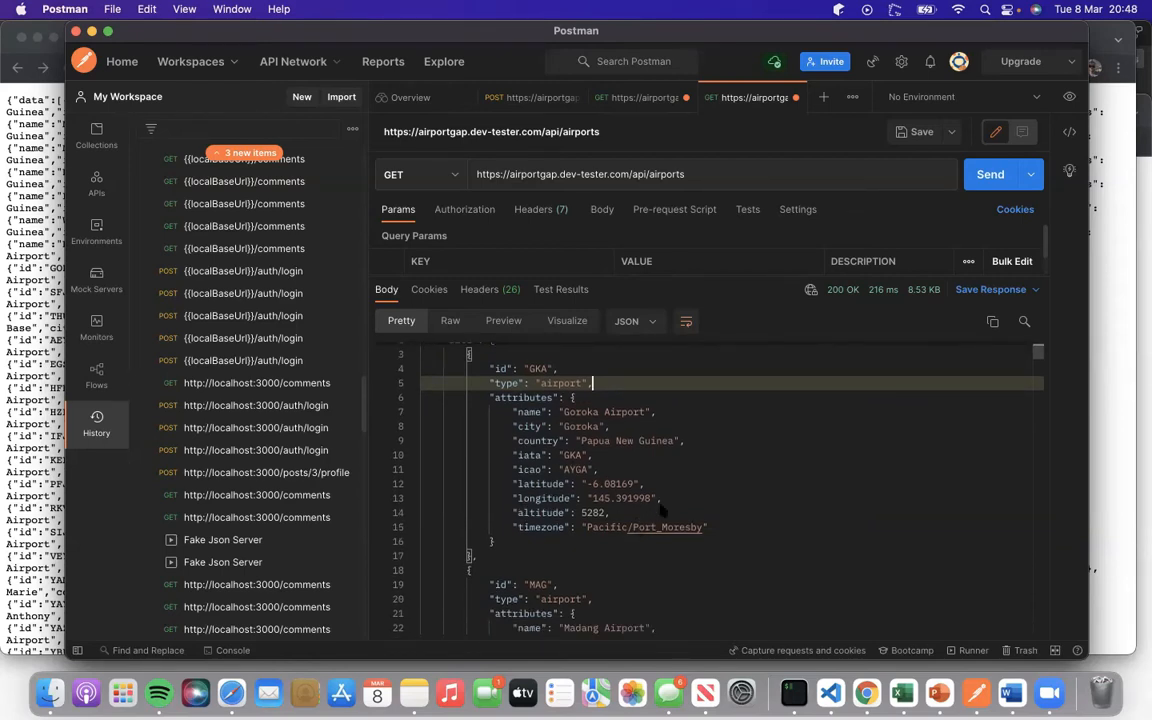
Highlight the longitude entry and its value for Goroka Airport in the response body to examine its format.
drag(662, 498, 512, 497)
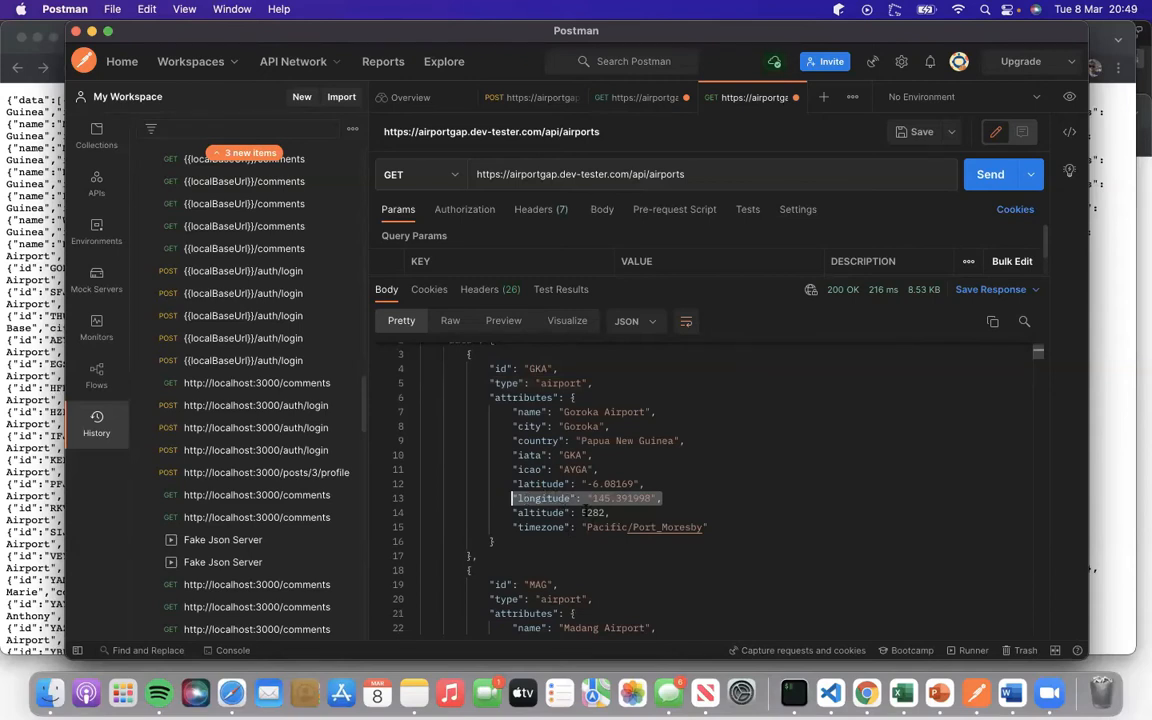
click(662, 498)
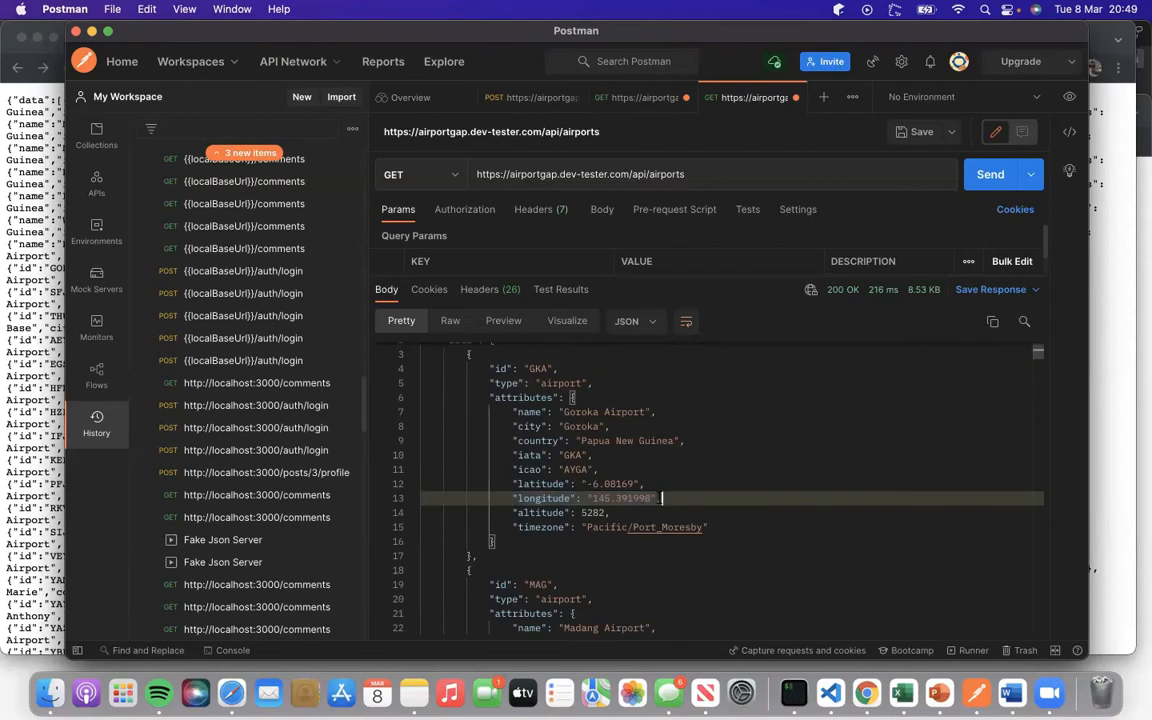
drag(662, 498, 587, 498)
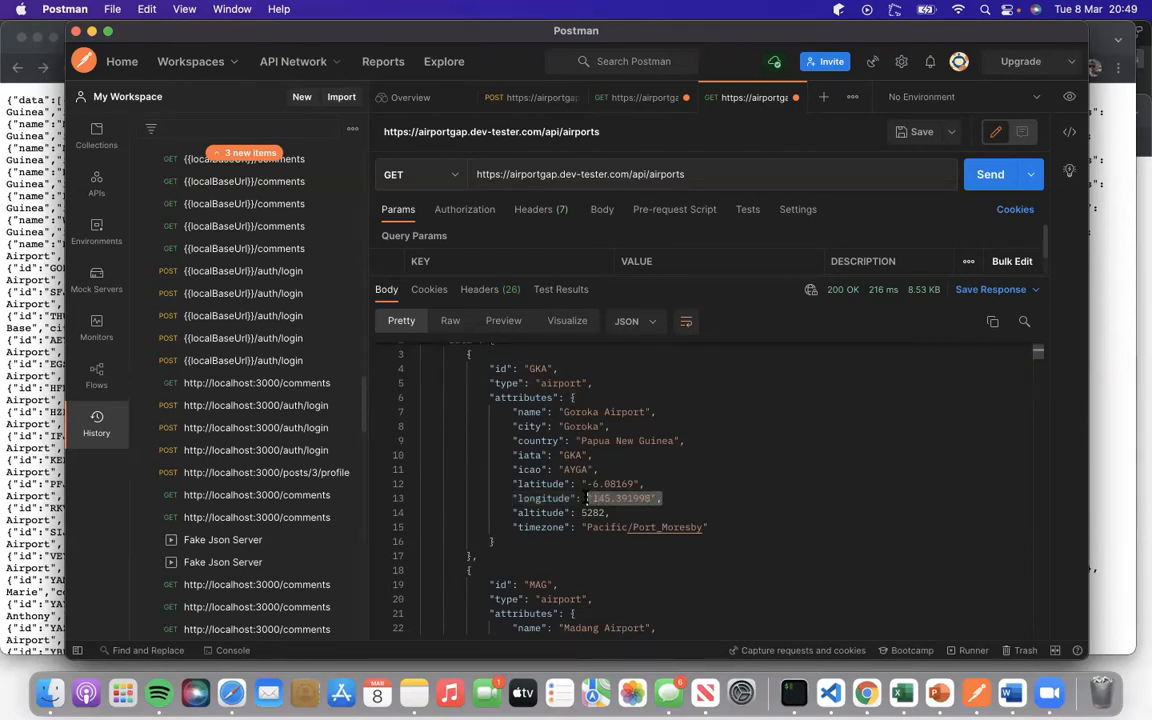
click(610, 499)
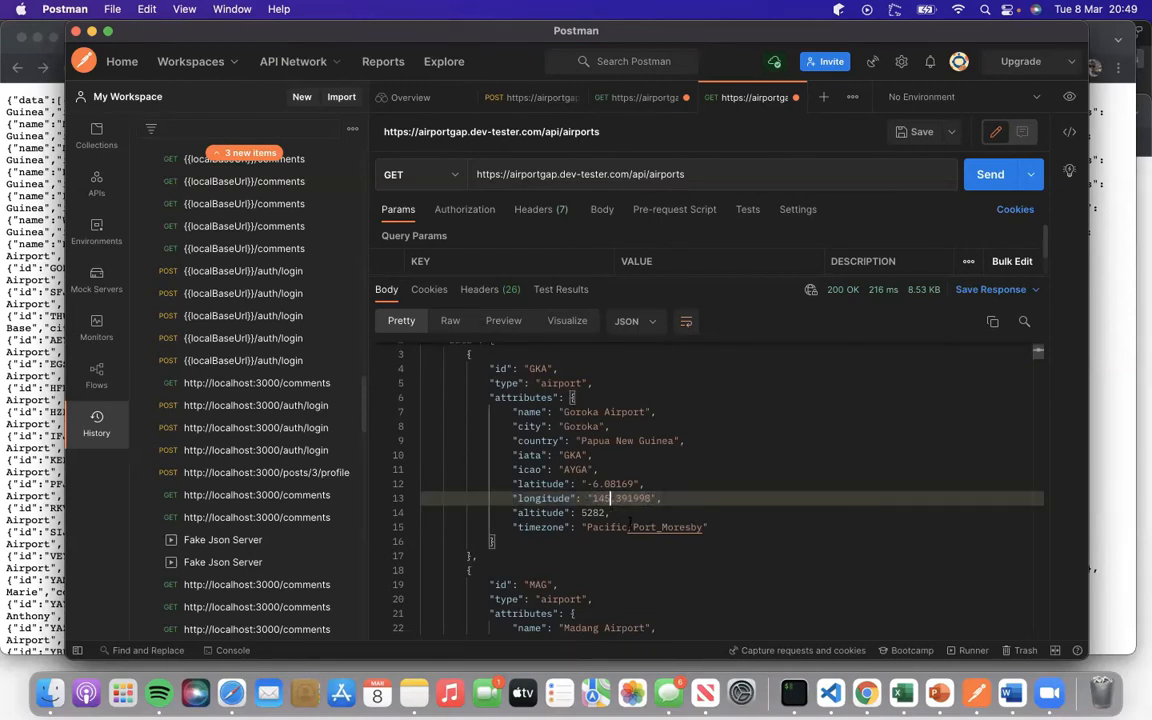
click(618, 479)
key(Down)
Copy the first airport object, GKA, from its opening brace through the end of its attributes in the response body.
drag(492, 541, 478, 384)
click(563, 537)
drag(496, 567, 466, 378)
key(super+c)
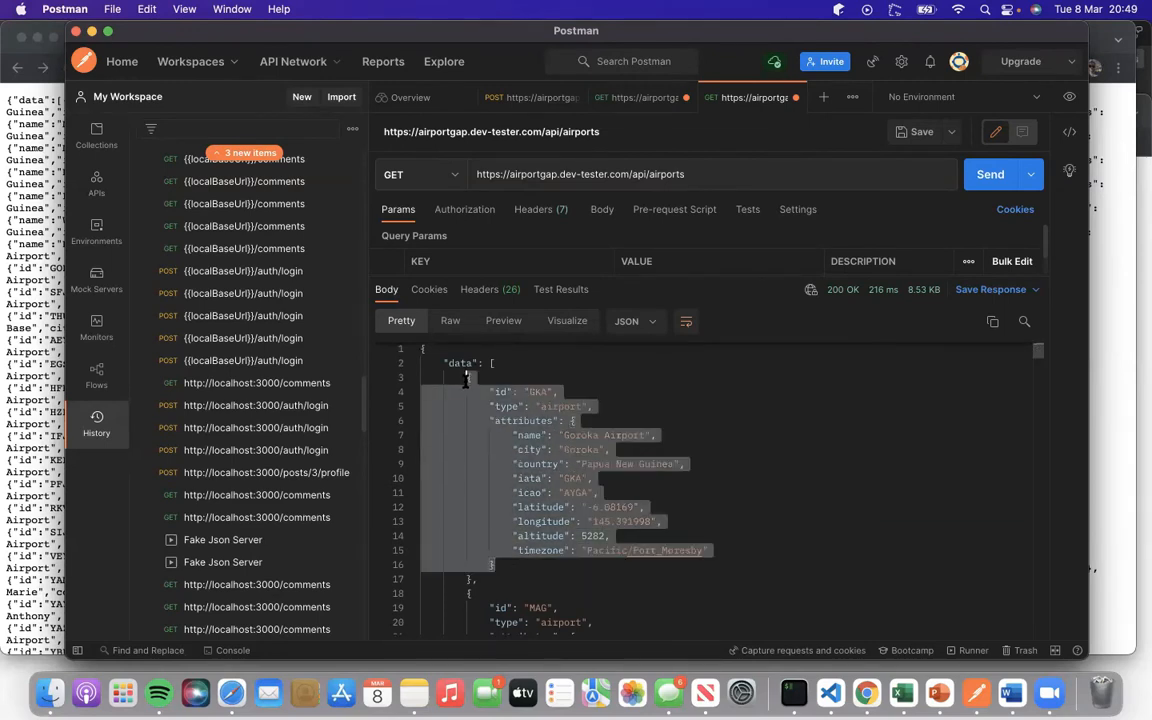
Set the request body to raw JSON, enlarge the body editor and paste the copied airport object into it.
click(600, 210)
drag(641, 277, 645, 530)
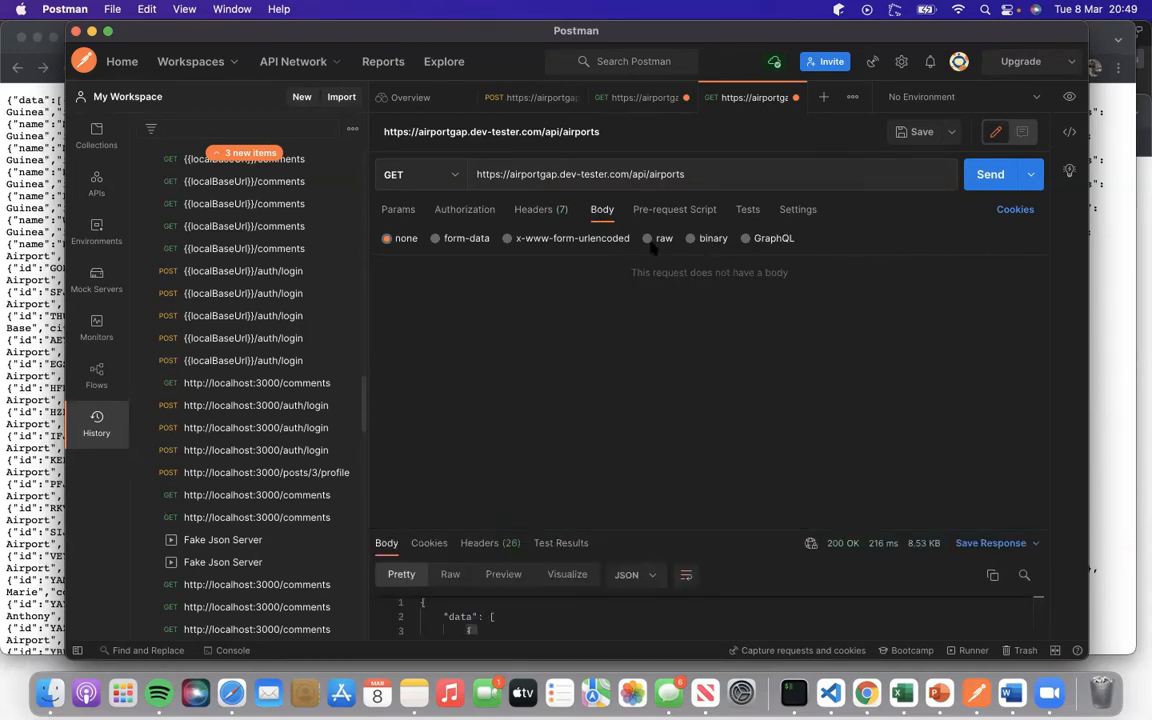
click(647, 240)
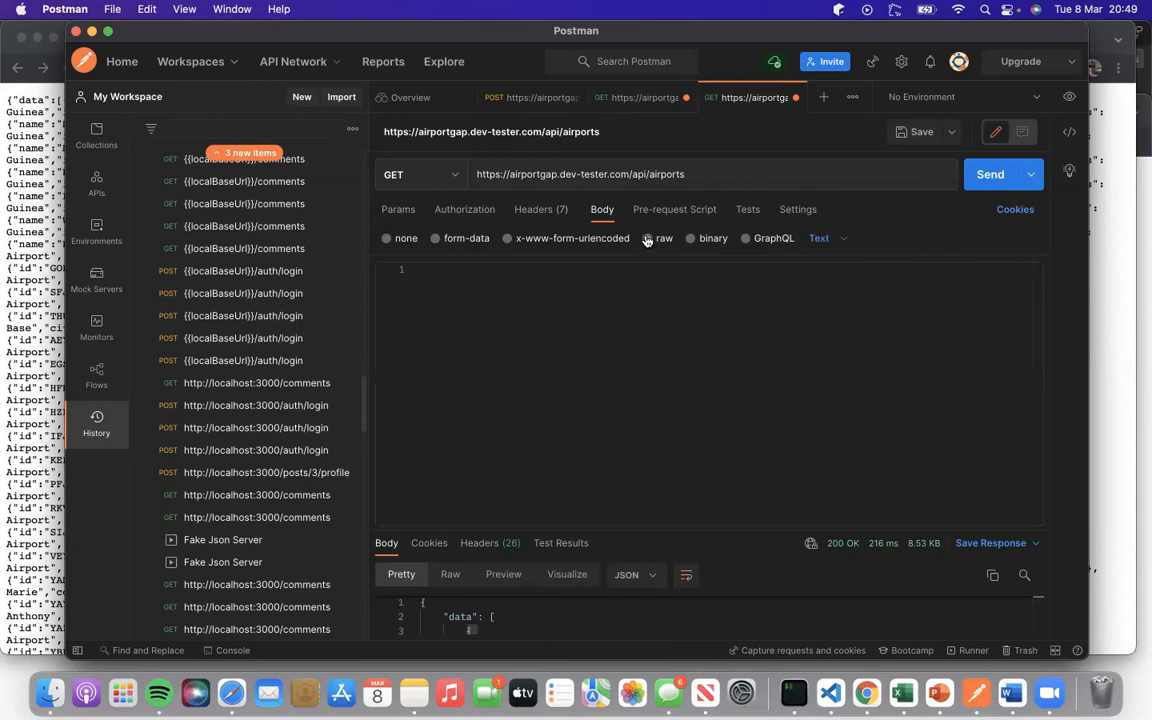
click(842, 238)
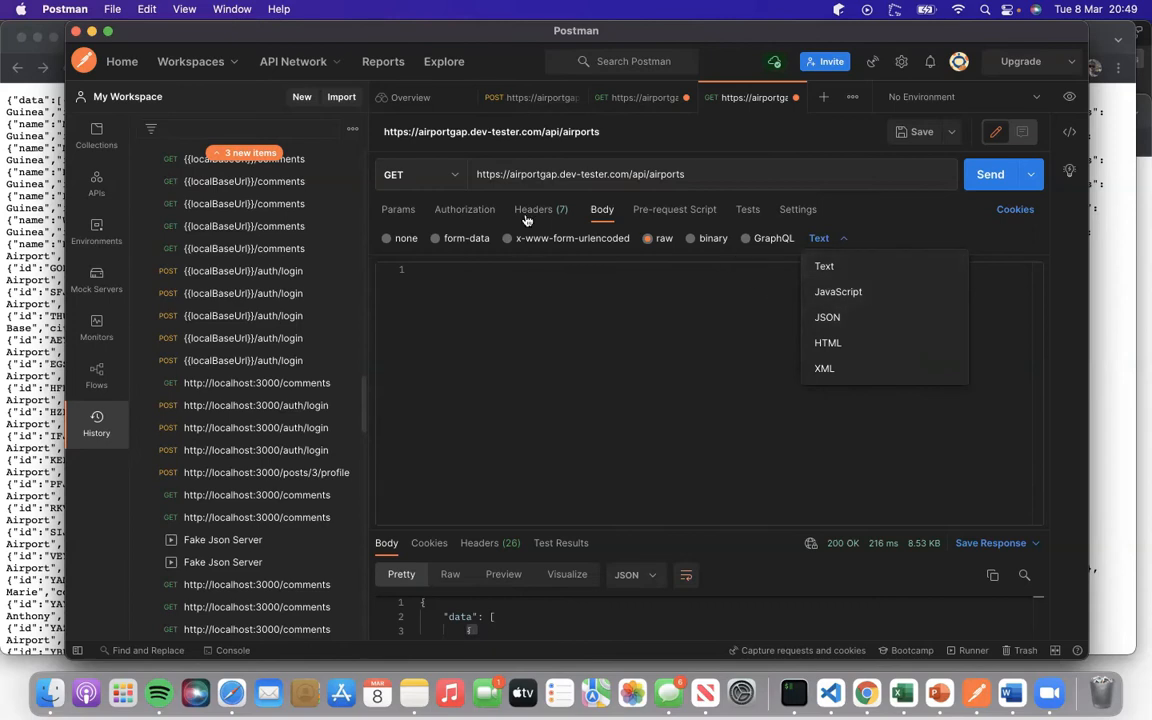
click(824, 264)
click(838, 239)
click(828, 318)
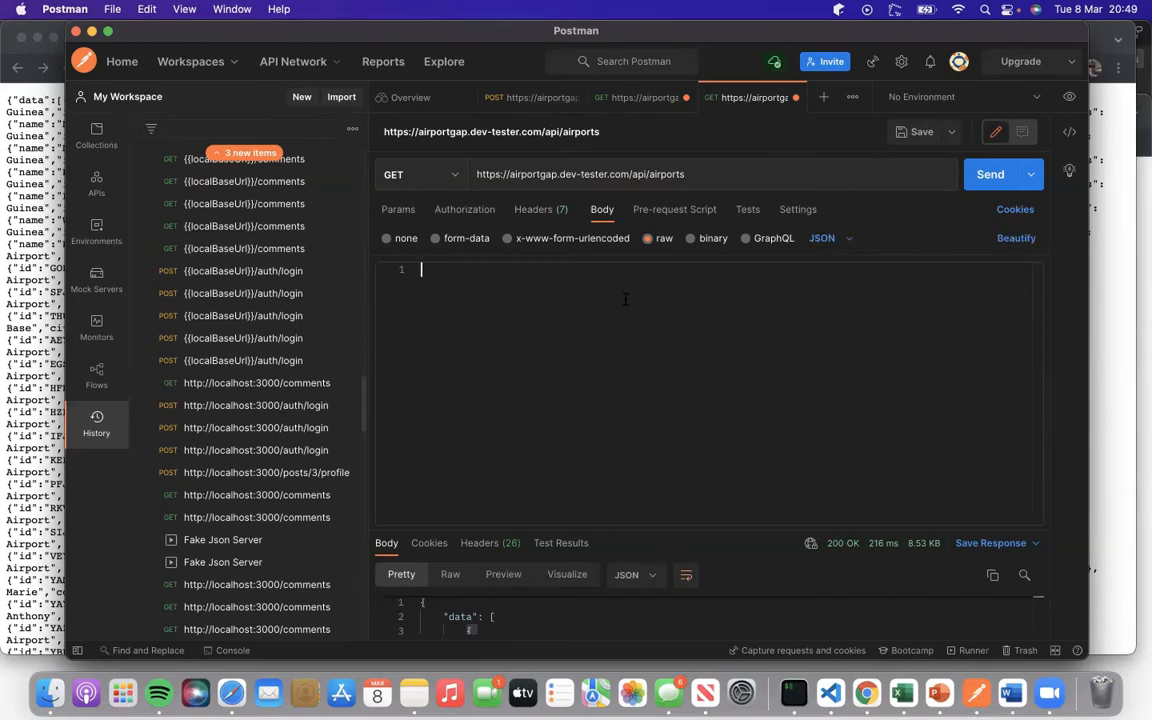
key(super+v)
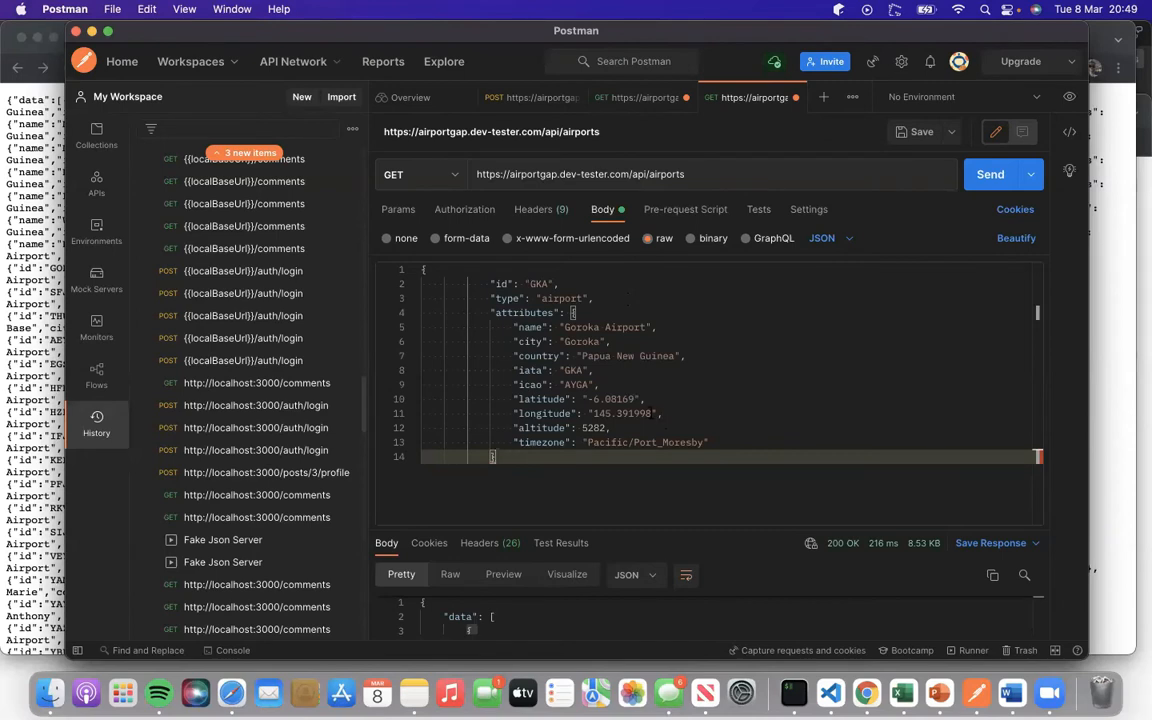
Try removing the decimal point from the longitude value in the request body, and put it back.
click(612, 414)
key(BackSpace)
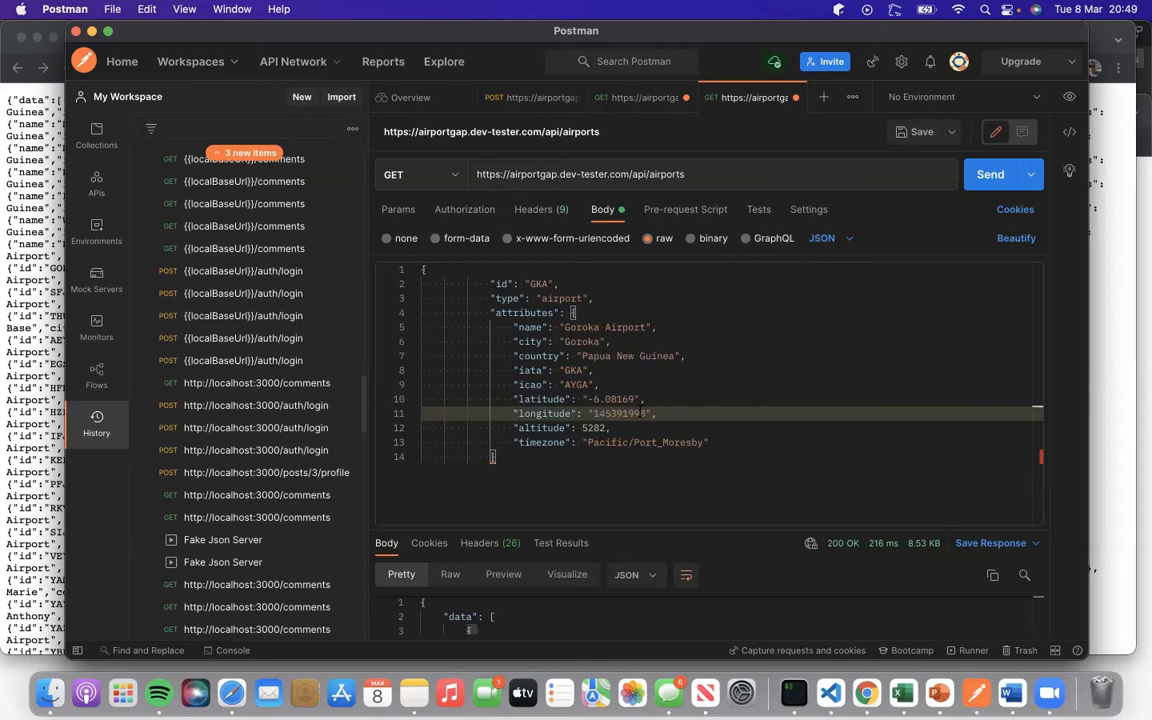
text(.)
Add the missing closing brace at the end of the JSON object in the request body.
click(515, 477)
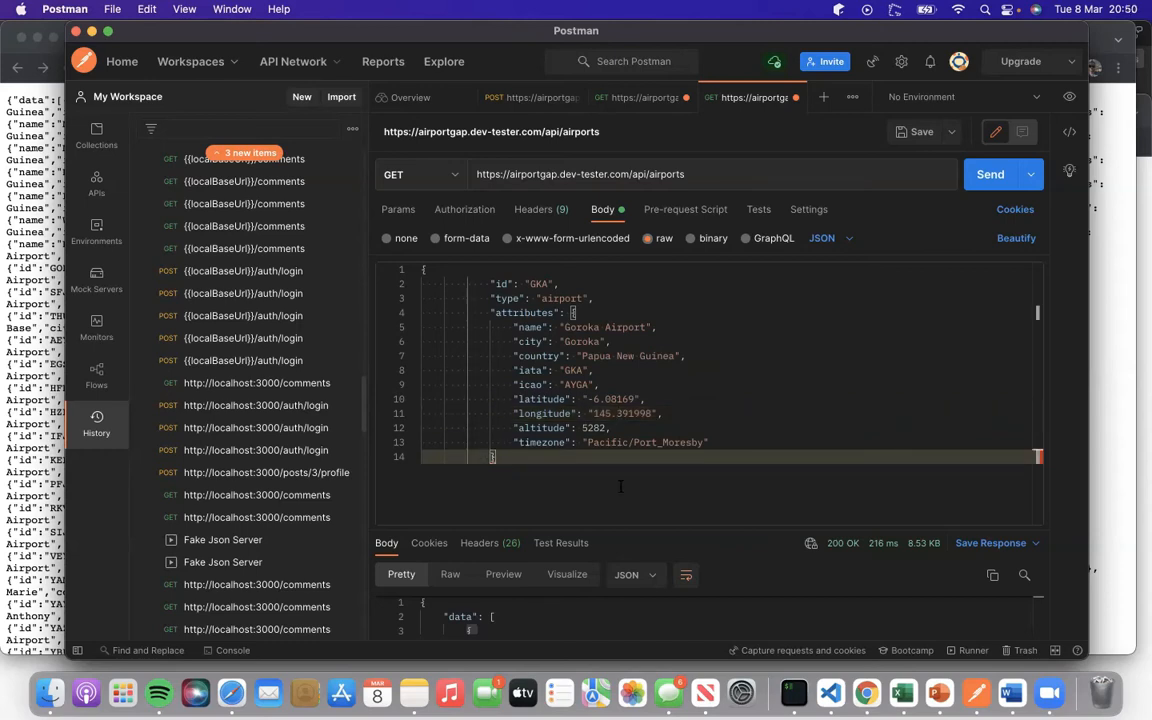
key(Up)
key(Up)
key(Up)
key(Down)
key(Down)
key(Down)
key(Down)
key(Down)
key(Down)
text(})
key(Left)
Change the longitude value in the request body to "145391998" by removing its decimal point.
click(611, 413)
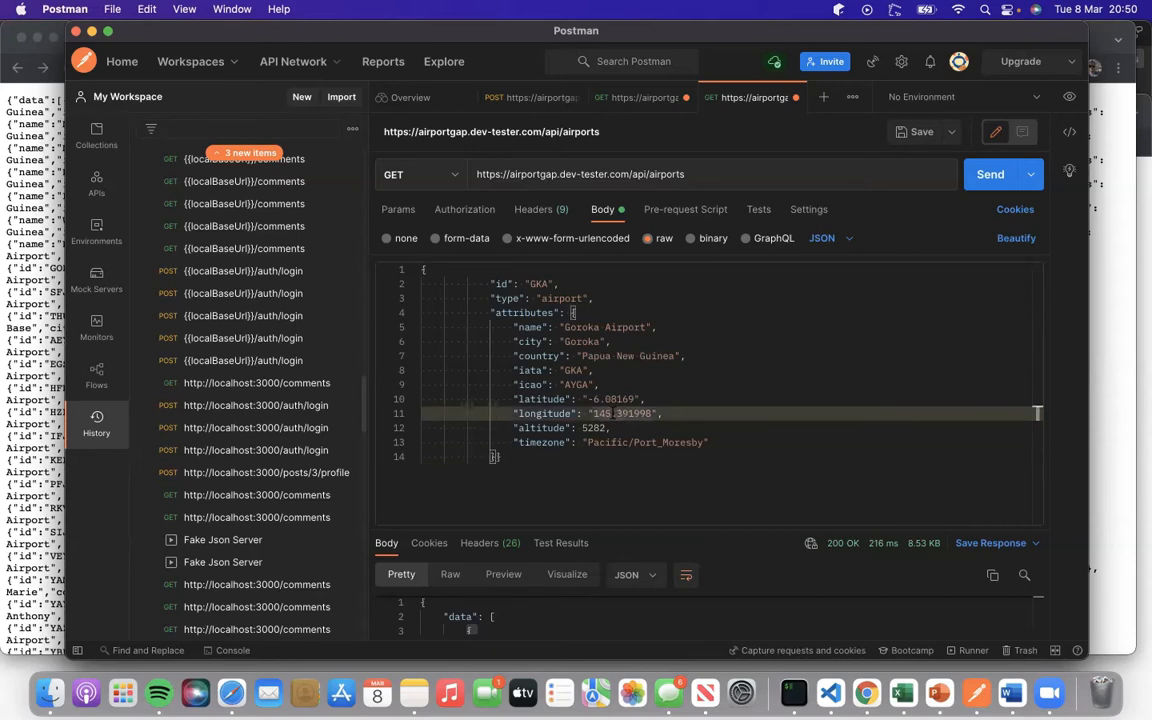
key(BackSpace)
click(650, 423)
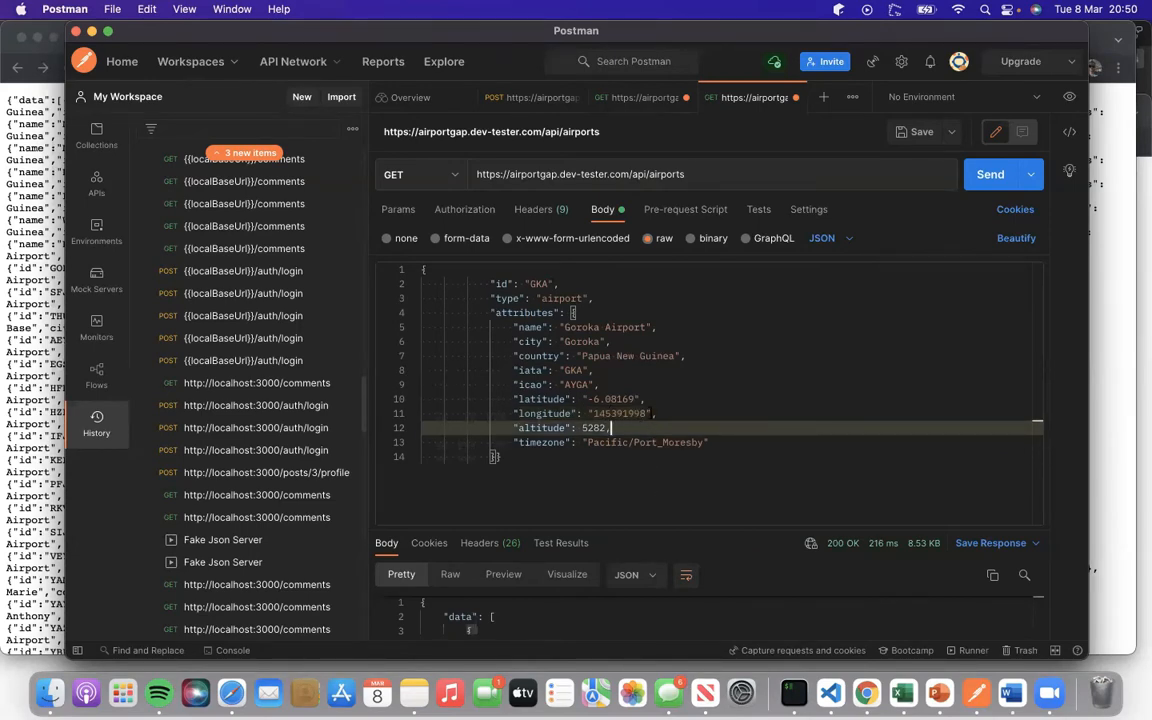
Compare the edited longitude entry in the request body with the original longitude entry in the response.
click(600, 413)
double_click(600, 413)
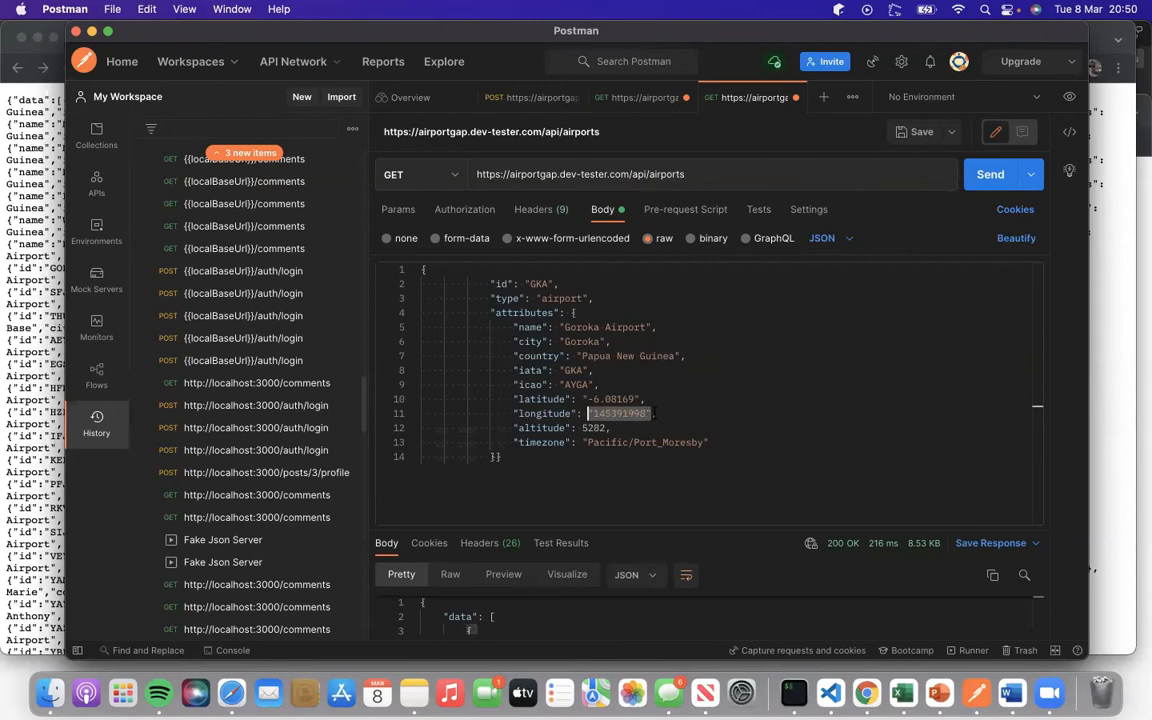
click(665, 413)
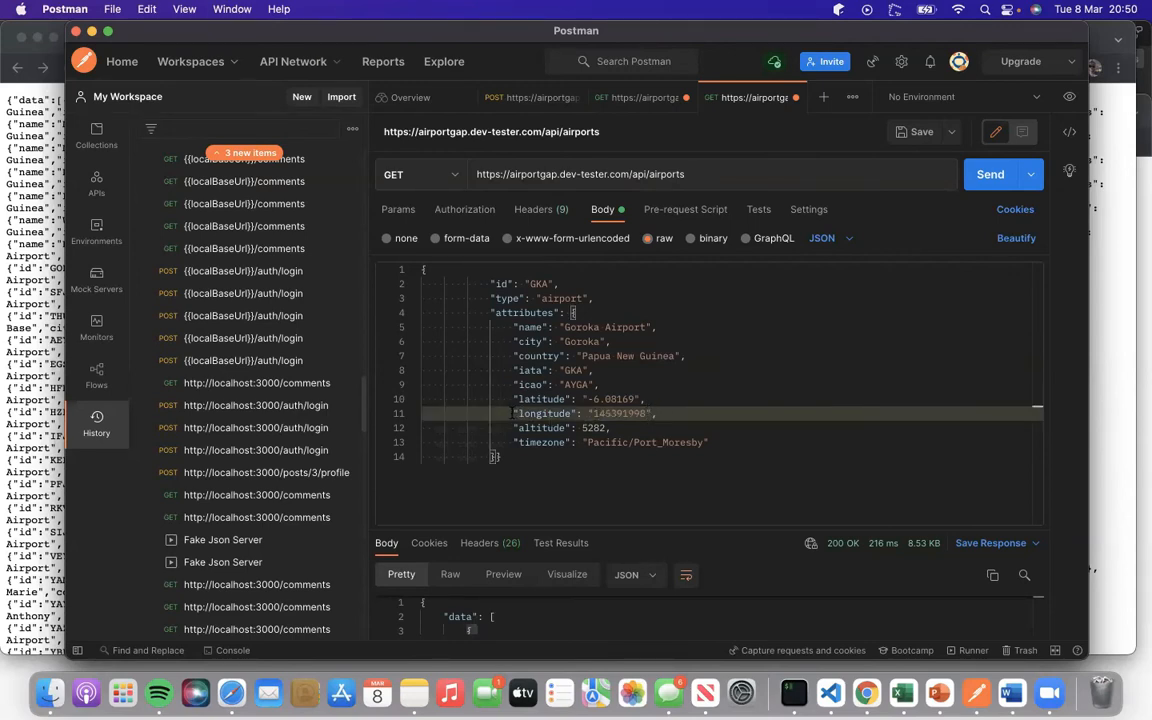
key(super+shift+Left)
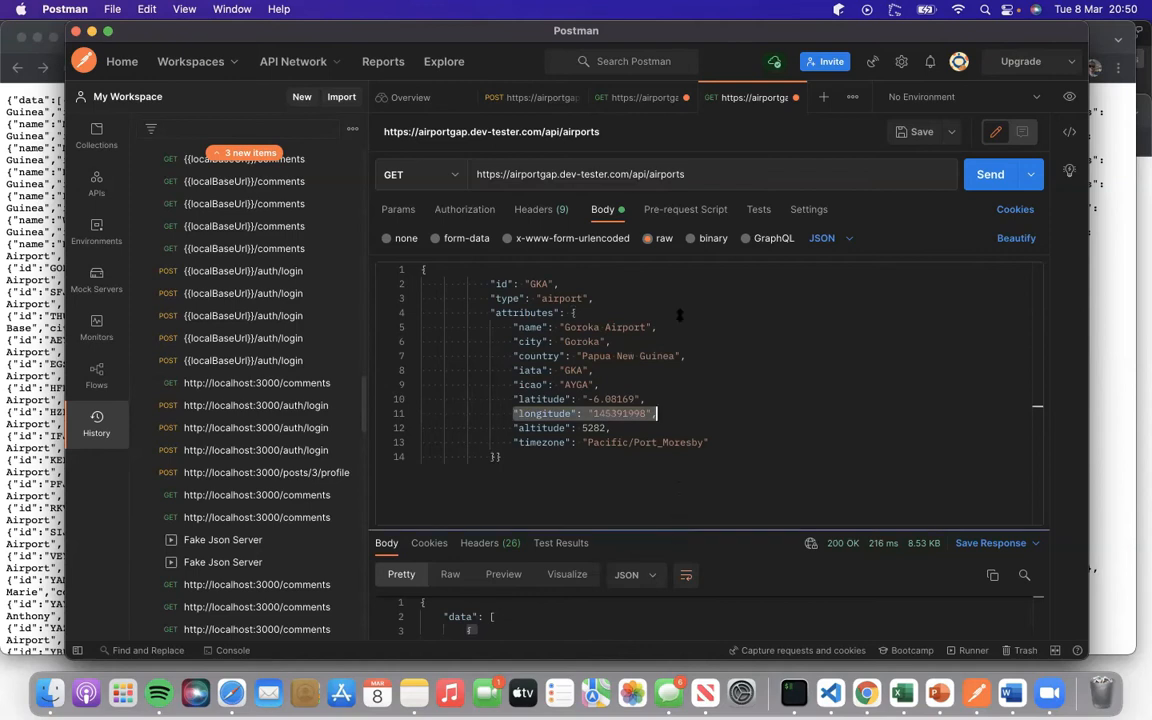
drag(680, 528, 681, 305)
click(648, 547)
drag(670, 548, 512, 547)
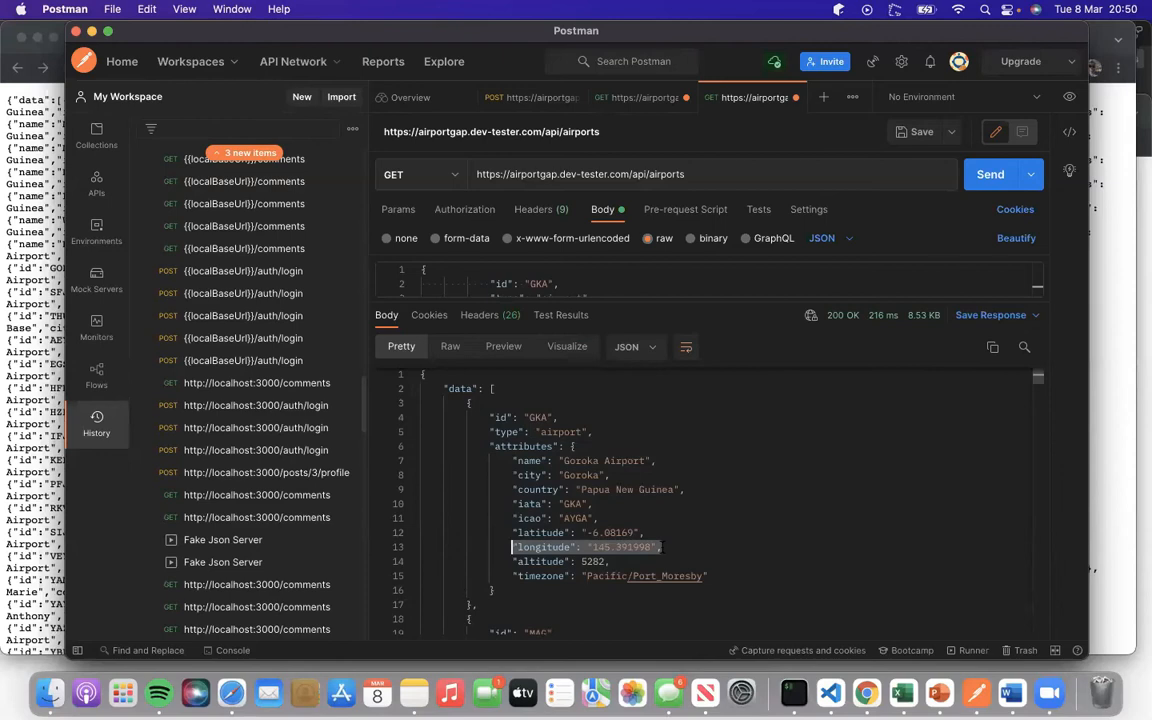
Outdent the longitude line in the request body and restore its indentation.
drag(699, 304, 693, 418)
scroll(594, 326, down, 3)
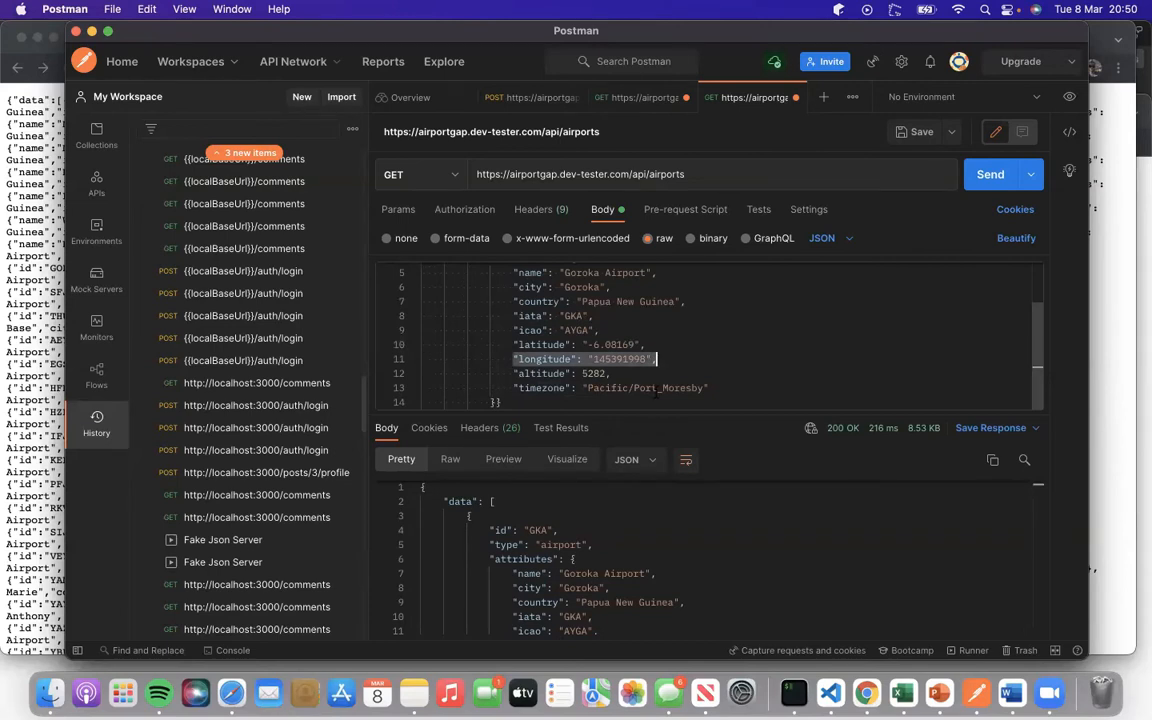
key(Left)
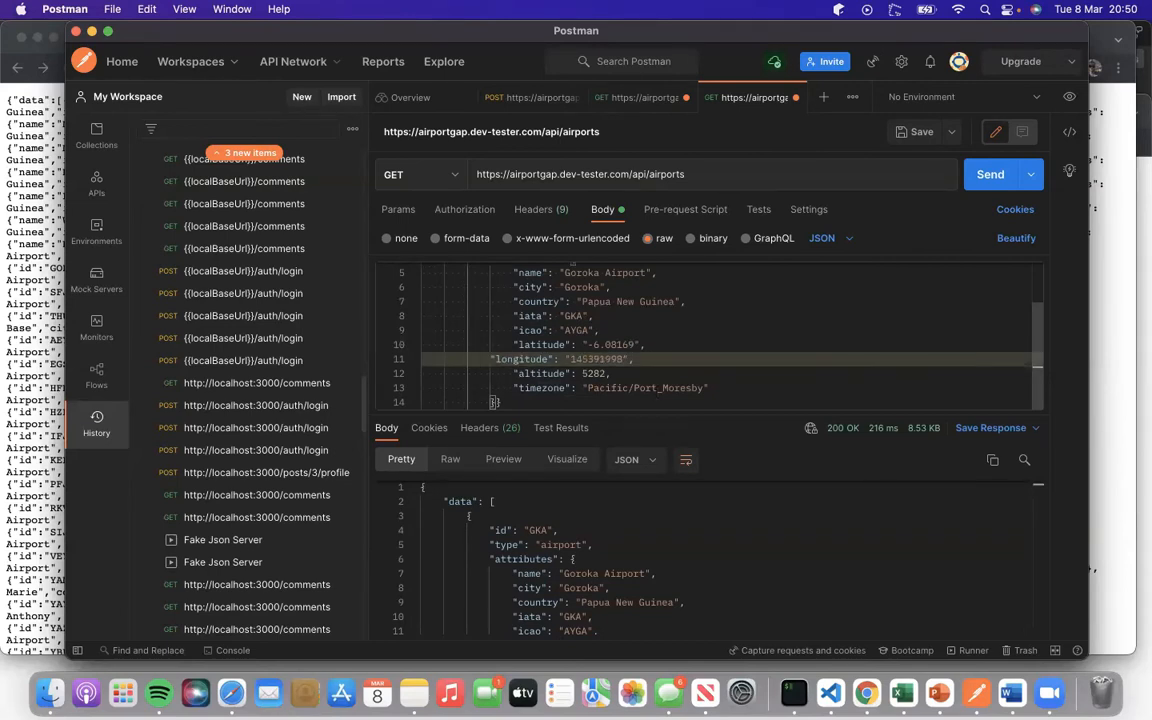
key(Tab)
key(shift+Tab)
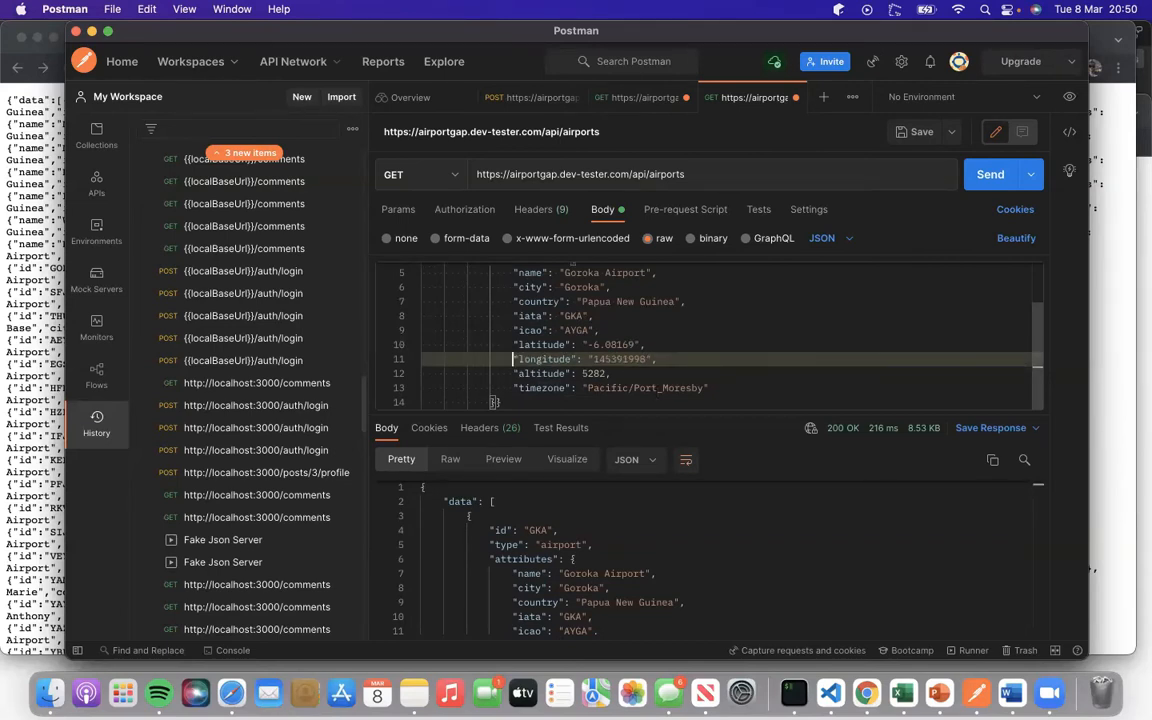
Enlarge the response pane and highlight Goroka Airport's longitude value to examine its decimal format.
drag(717, 413, 717, 326)
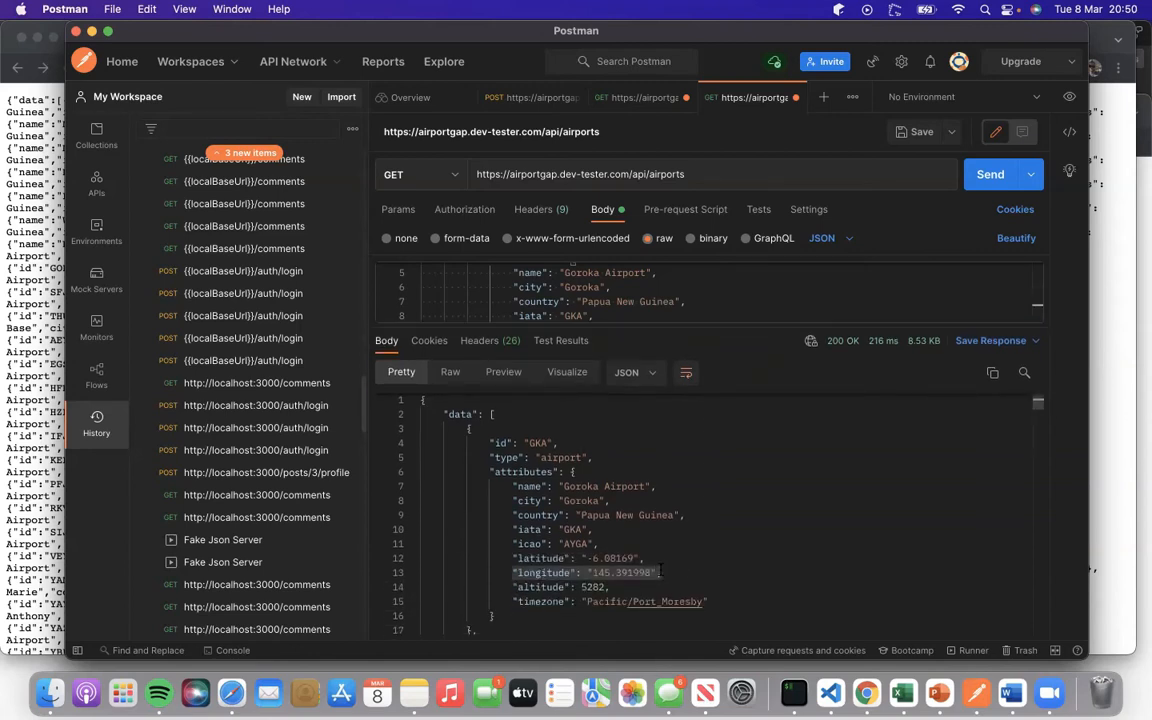
click(660, 572)
shift+click(656, 573)
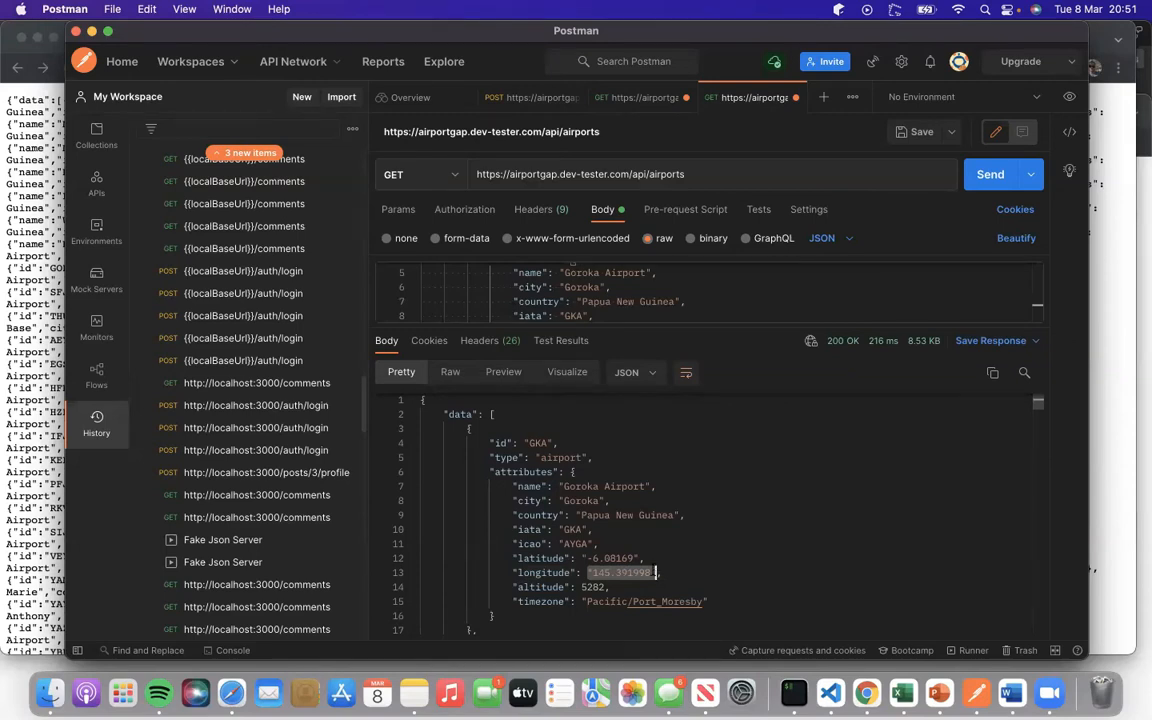
click(656, 573)
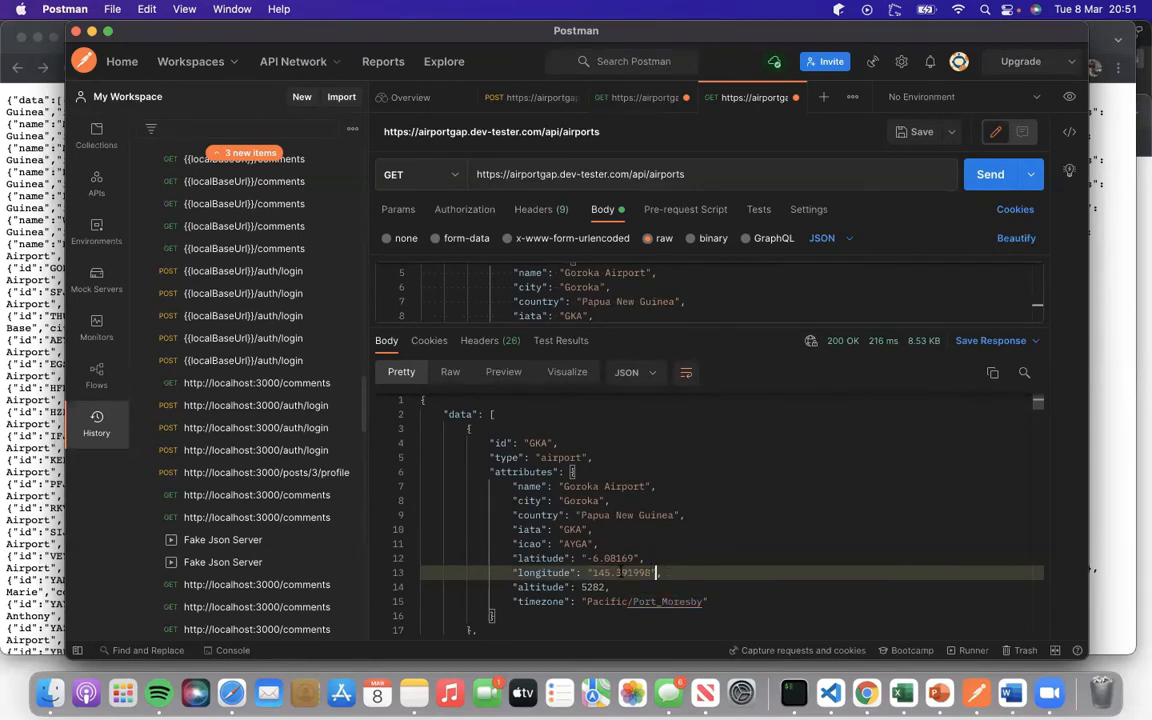
Examine the longitude entry in the response and highlight the edited longitude line in the request body.
click(593, 573)
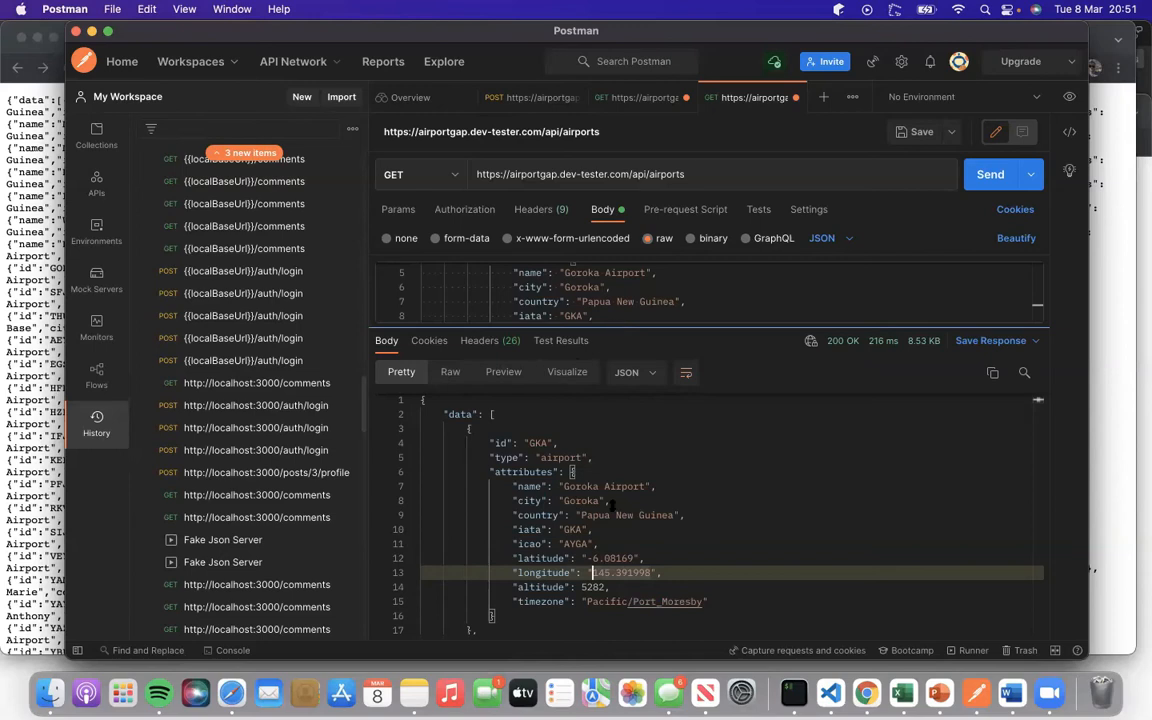
click(674, 309)
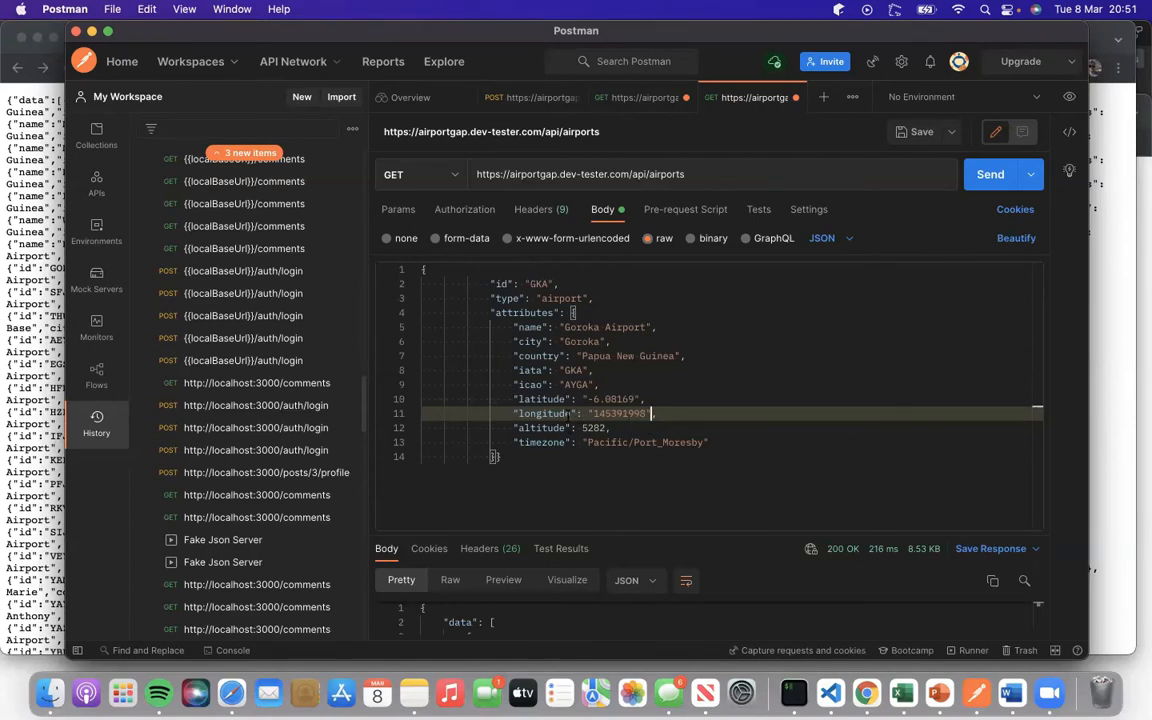
drag(652, 413, 501, 413)
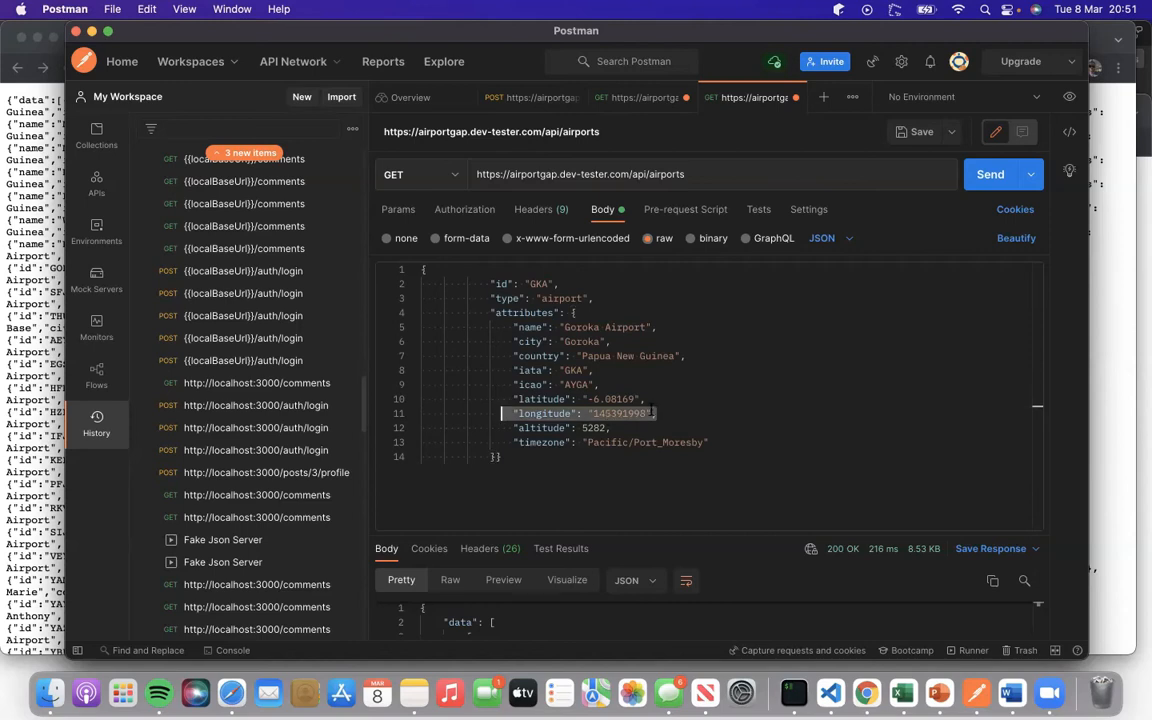
click(667, 413)
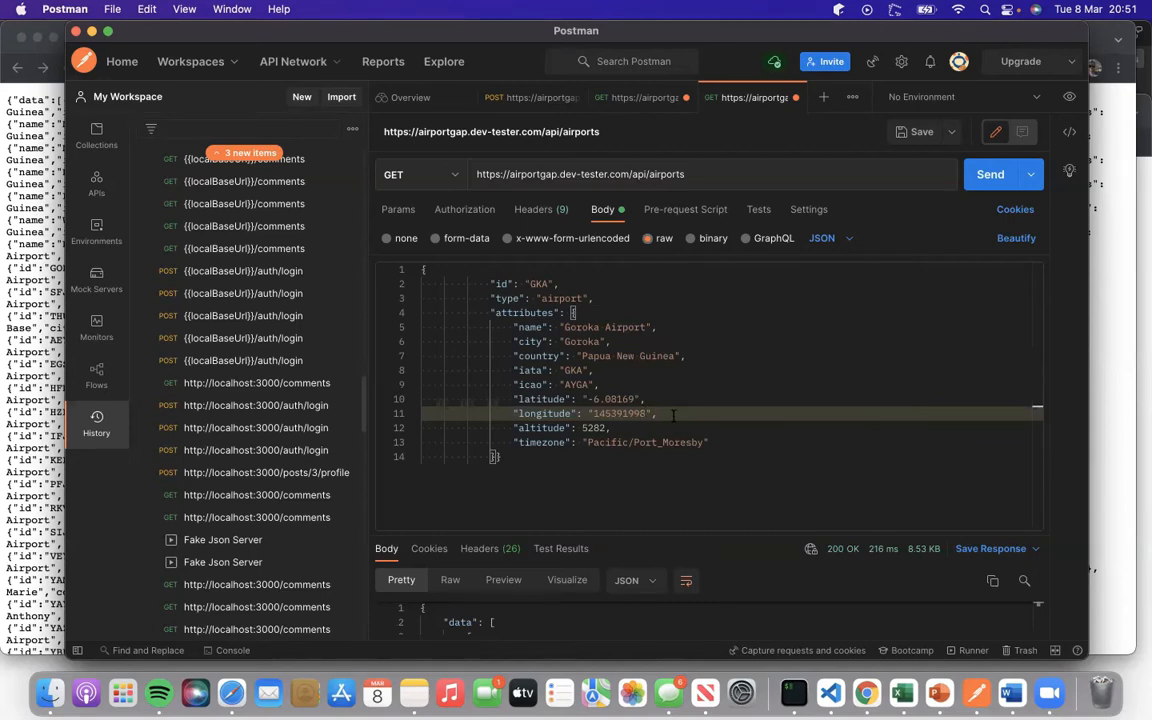
click(515, 413)
shift+click(656, 413)
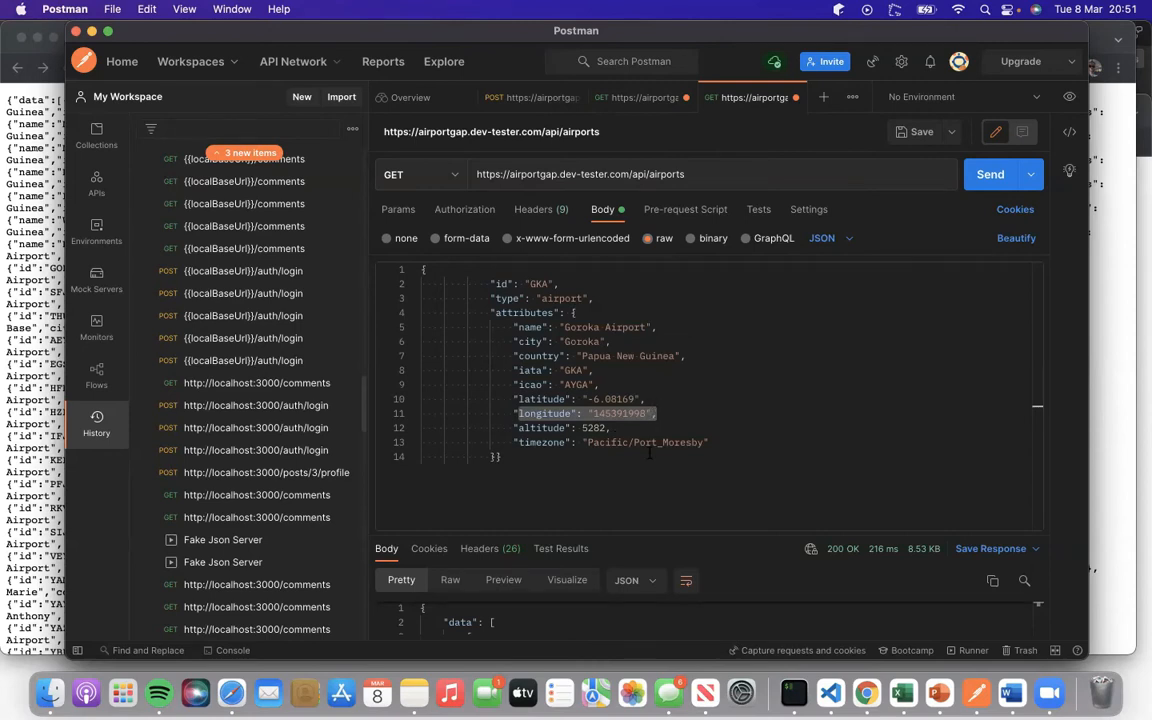
key(Left)
key(BackSpace)
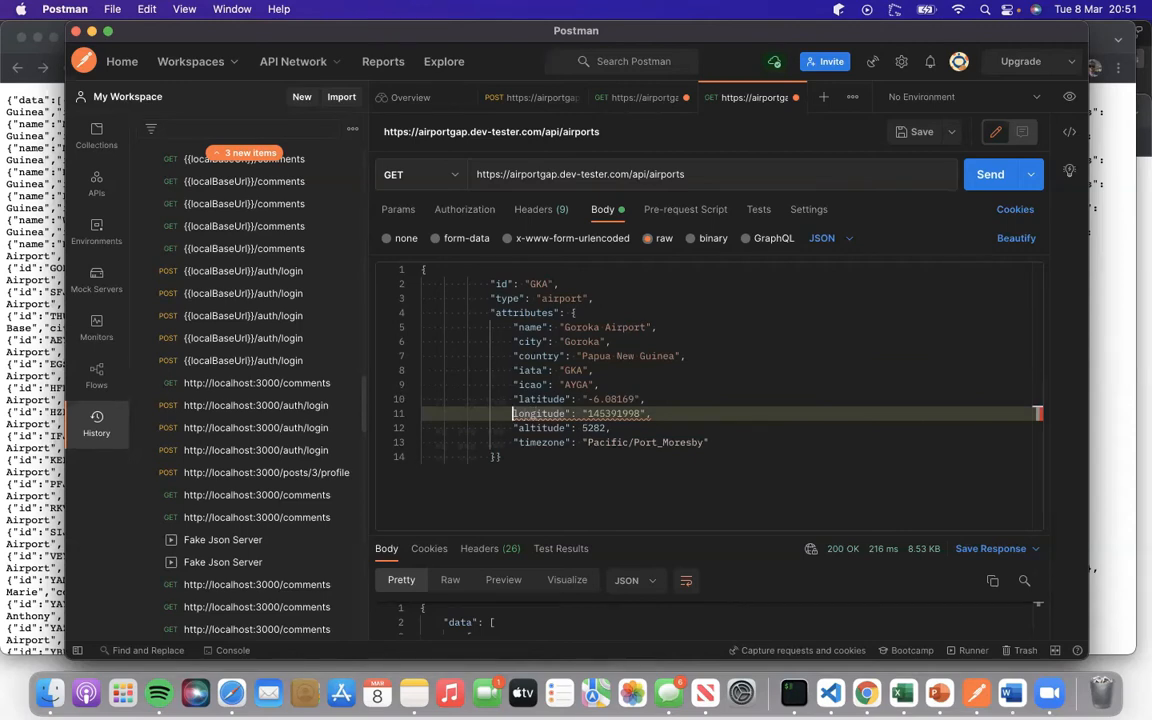
text(")
Remove the double quotes around the longitude value in the request body, making it the number 145391998.
key(Right)
key(Right)
key(Right)
key(Right)
key(Right)
key(Right)
key(Right)
key(Right)
key(Right)
key(Right)
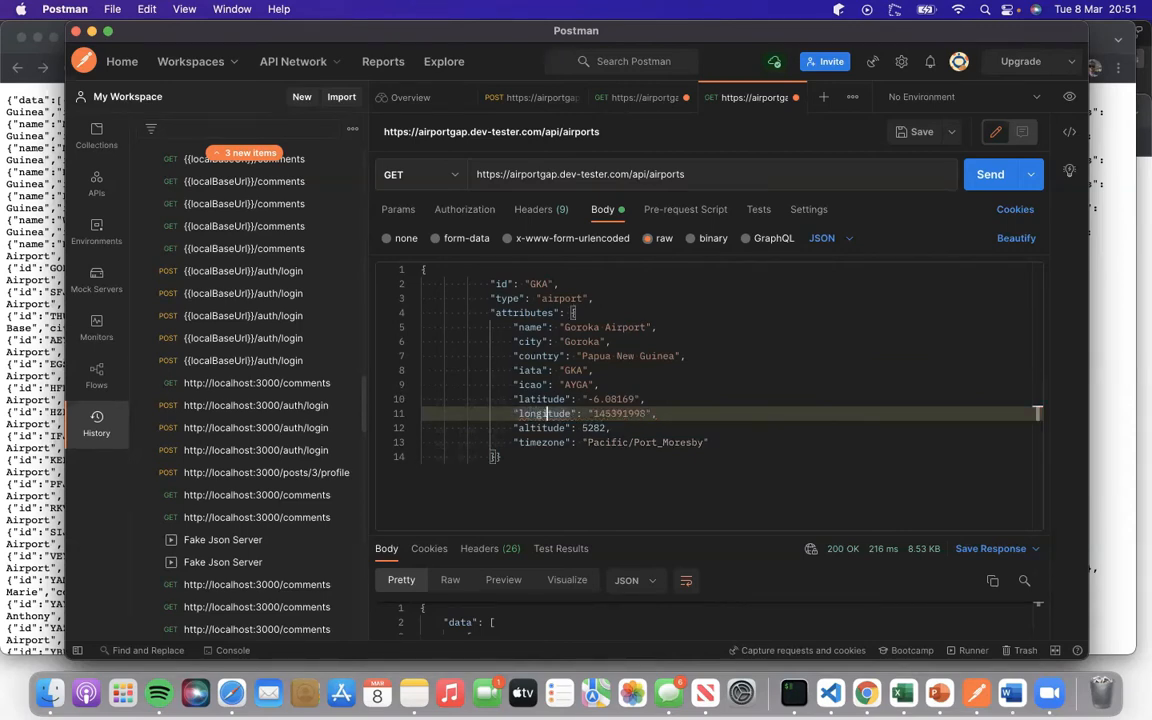
key(Right)
key(Right)
key(Right)
key(BackSpace)
key(Right)
key(Right)
key(Right)
key(Right)
key(Right)
key(Right)
key(Right)
key(Right)
key(Right)
key(Right)
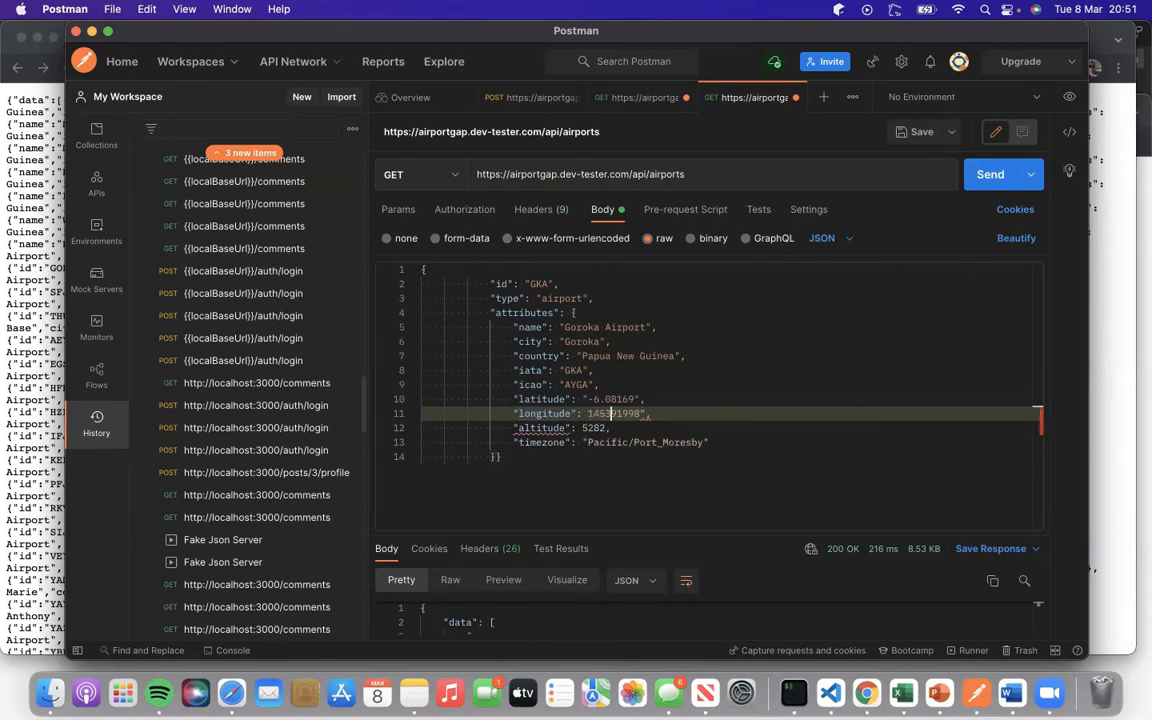
key(BackSpace)
Put the request body's final closing brace on its own line and highlight the altitude entry as a comparison.
click(496, 457)
key(Return)
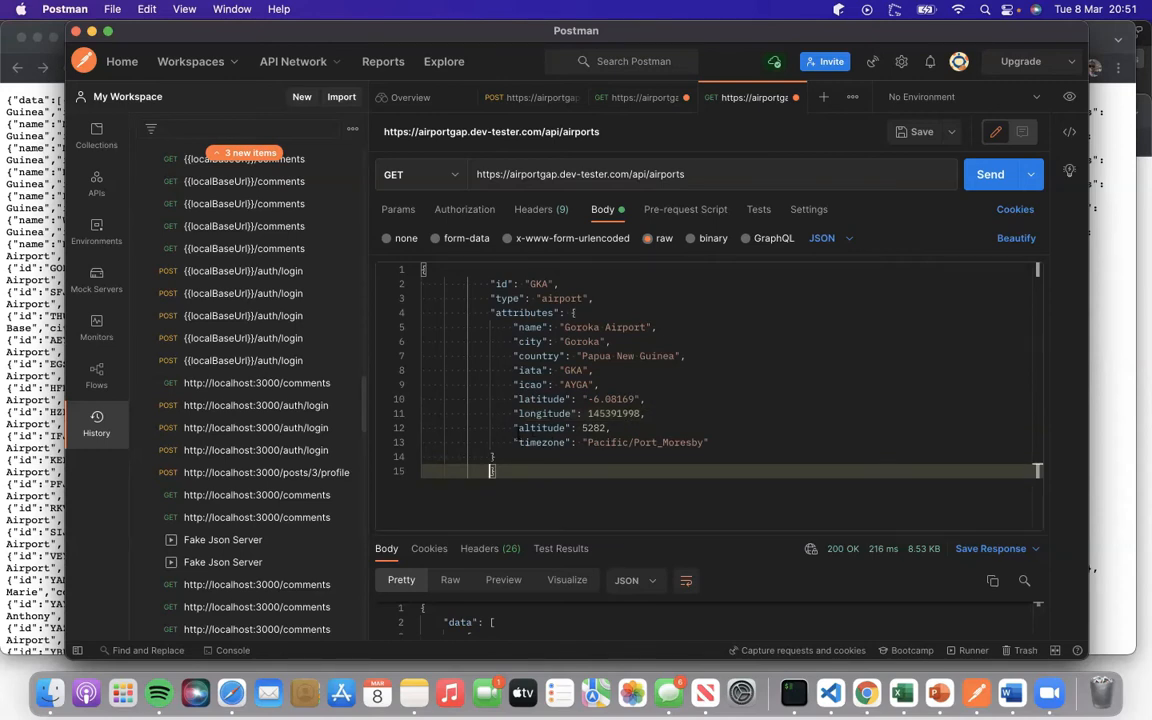
drag(513, 428, 609, 428)
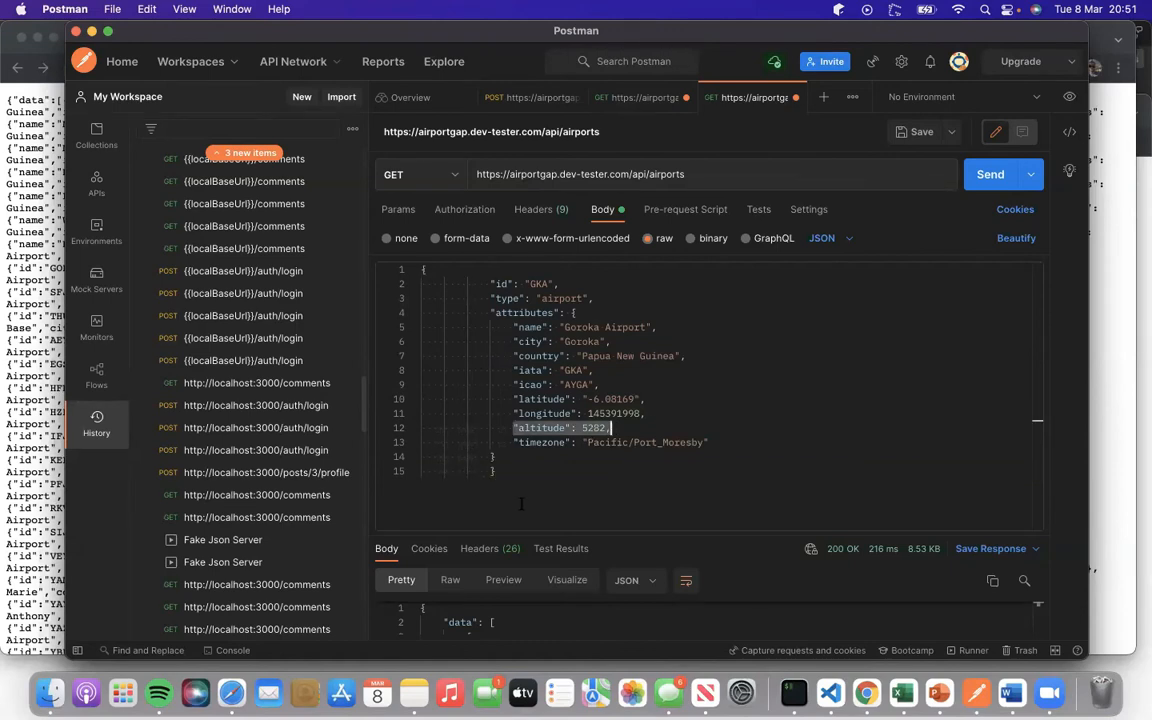
Enclose the longitude value in double quotes again so it reads "145391998".
click(641, 413)
drag(622, 535, 637, 513)
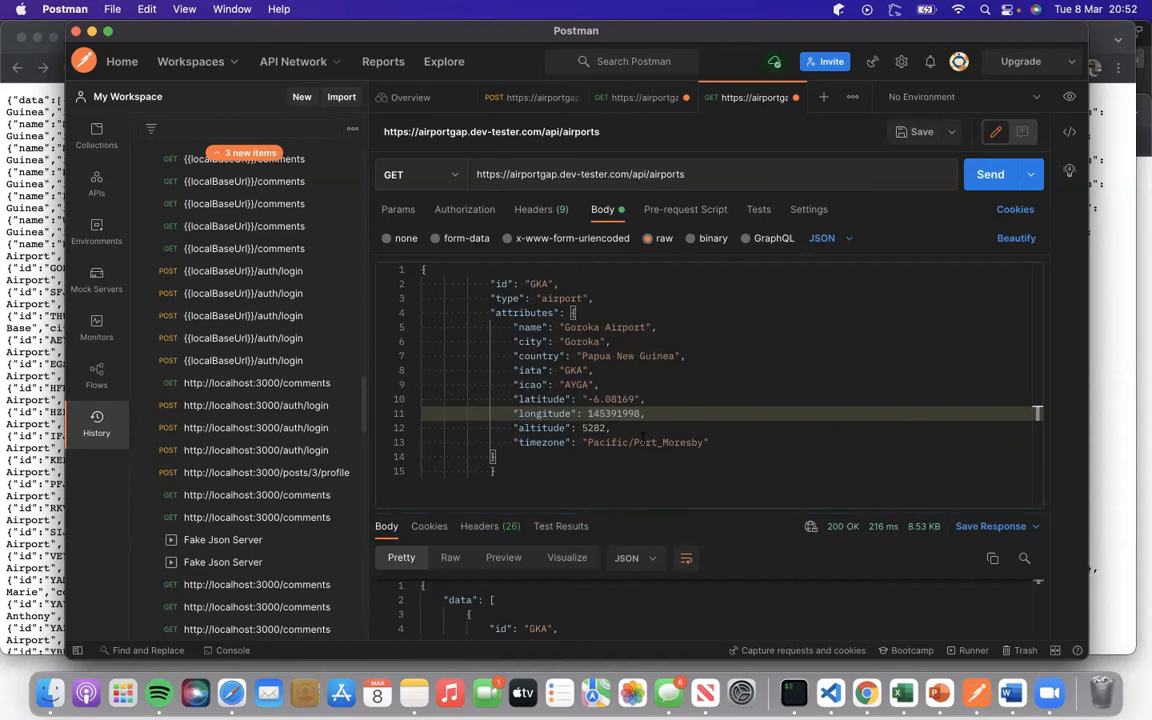
text(")
click(587, 413)
text(")
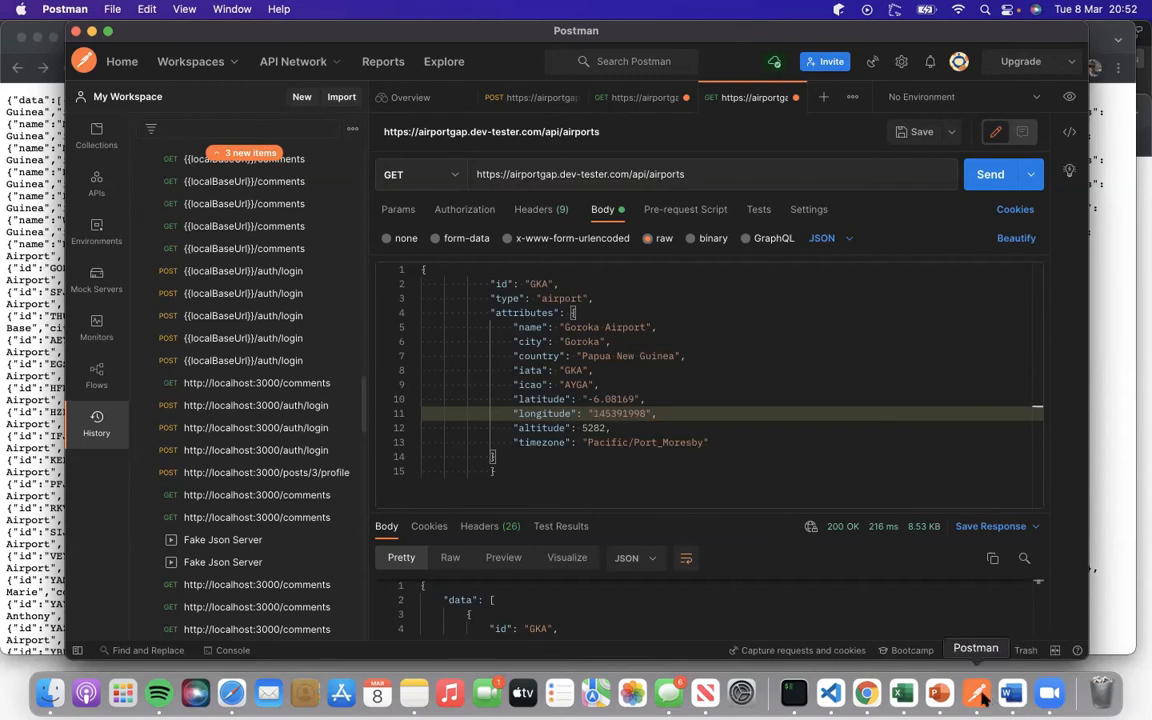
Switch to PowerPoint to examine the annotated JSON example on slide 21, and return to Postman.
click(939, 693)
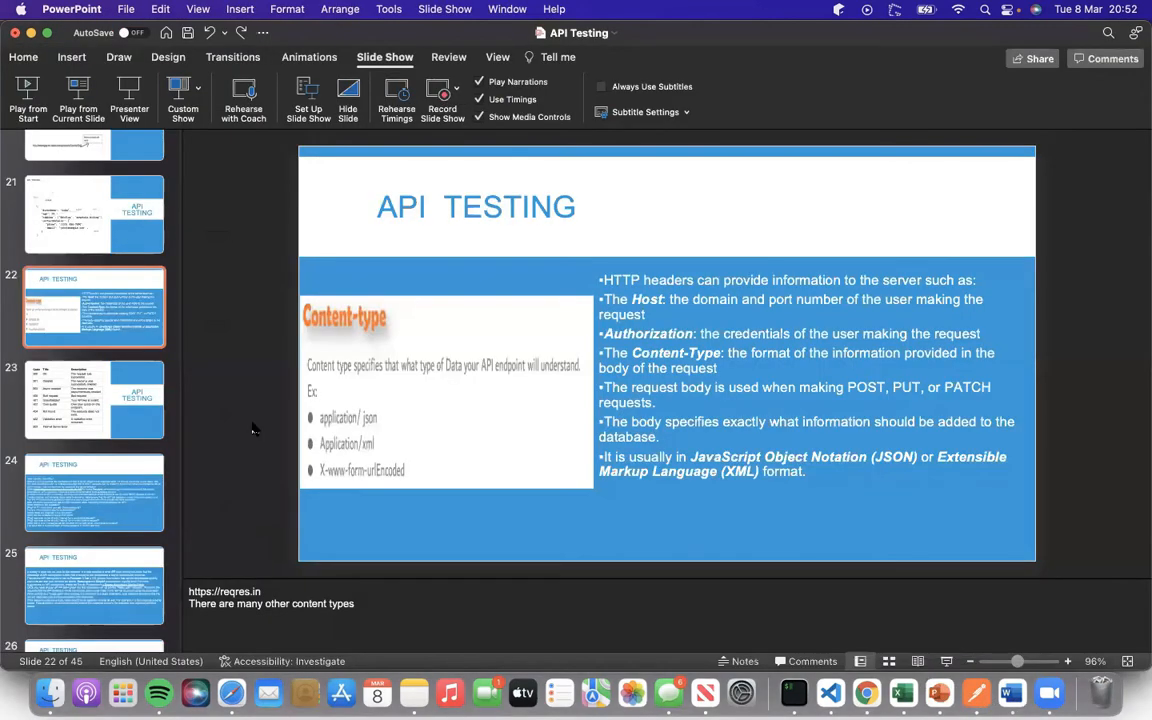
click(101, 218)
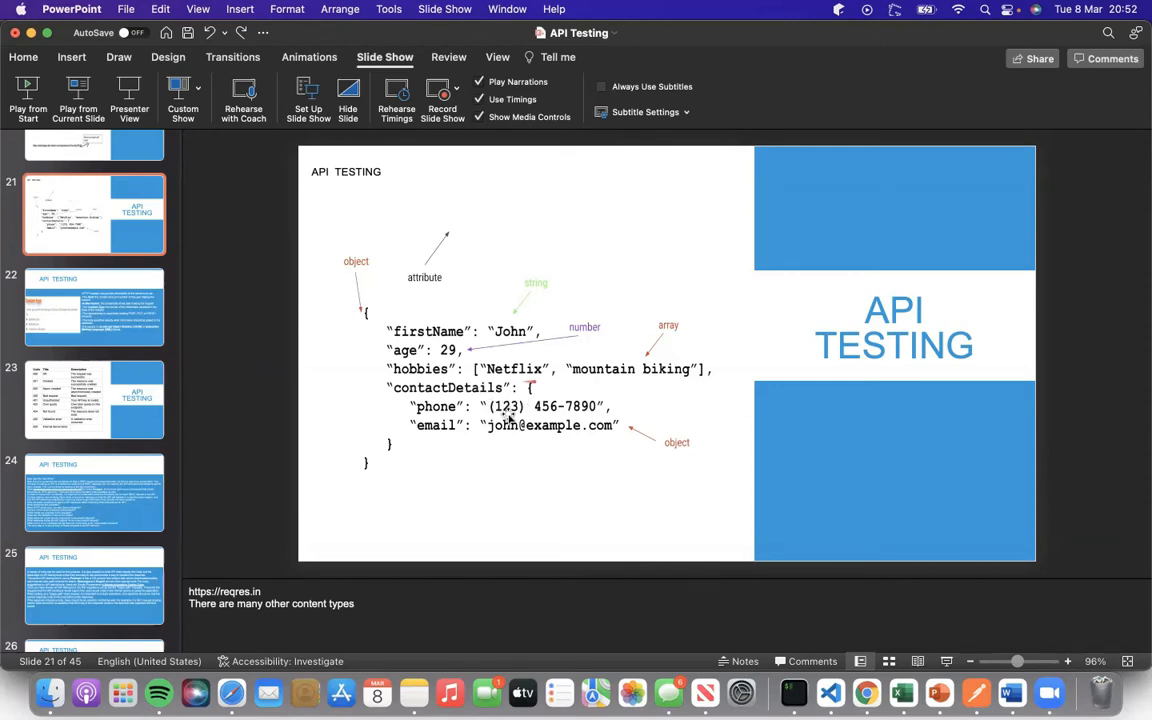
click(977, 700)
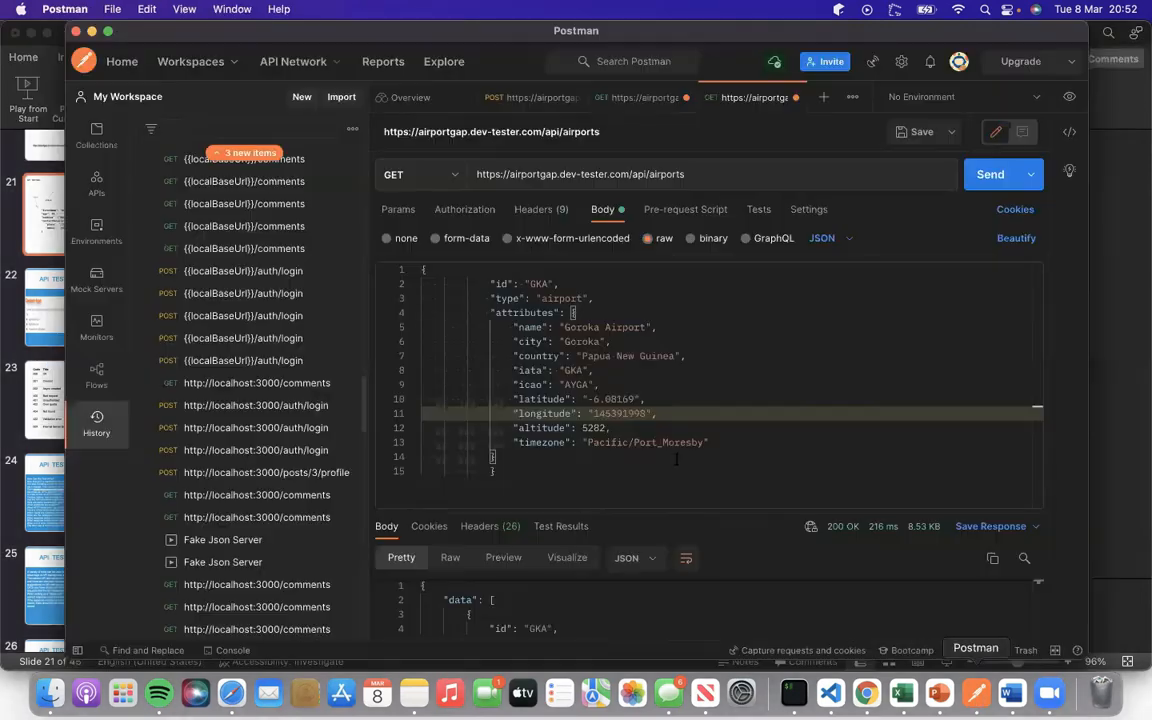
Remove the quotes from the longitude value and reformat it like a phone number as (14) 539 1998.
click(652, 414)
key(BackSpace)
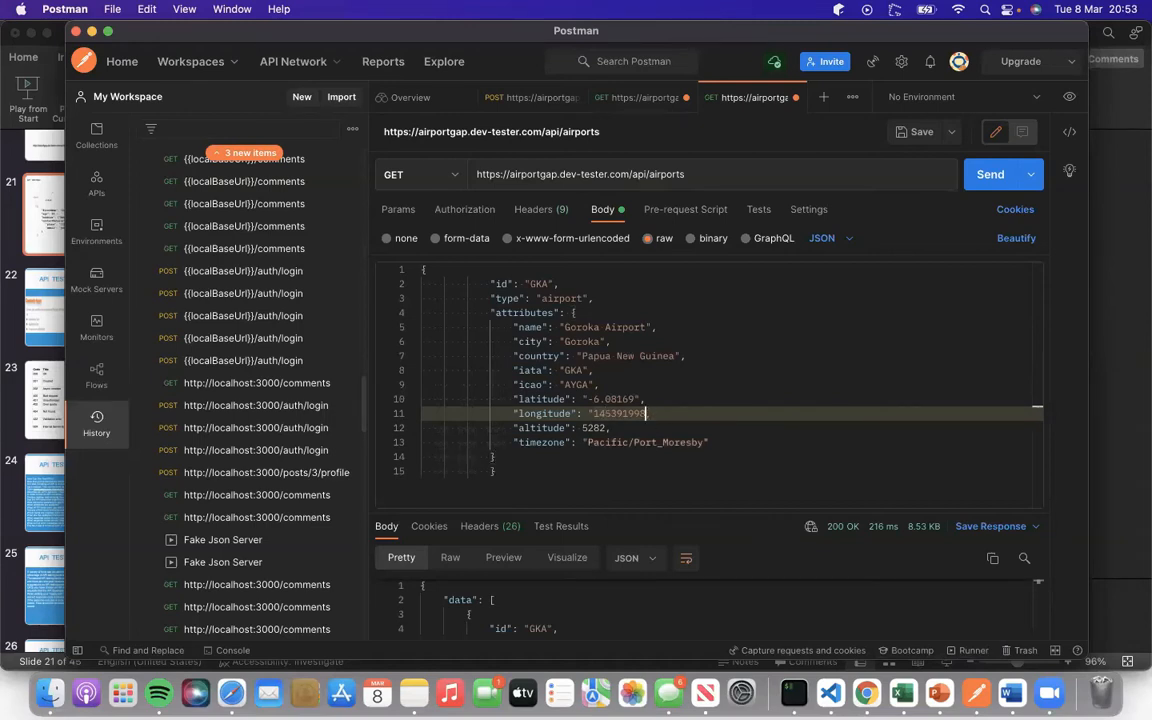
click(594, 414)
key(BackSpace)
text(()
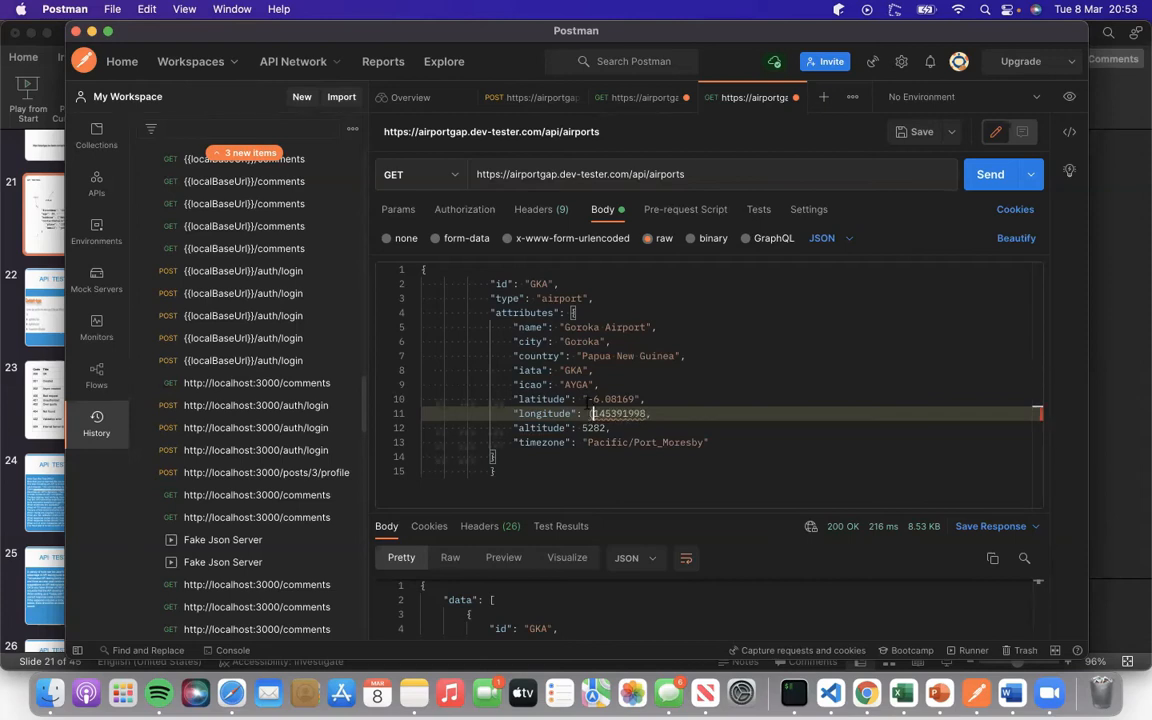
click(605, 413)
text())
click(634, 413)
click(662, 414)
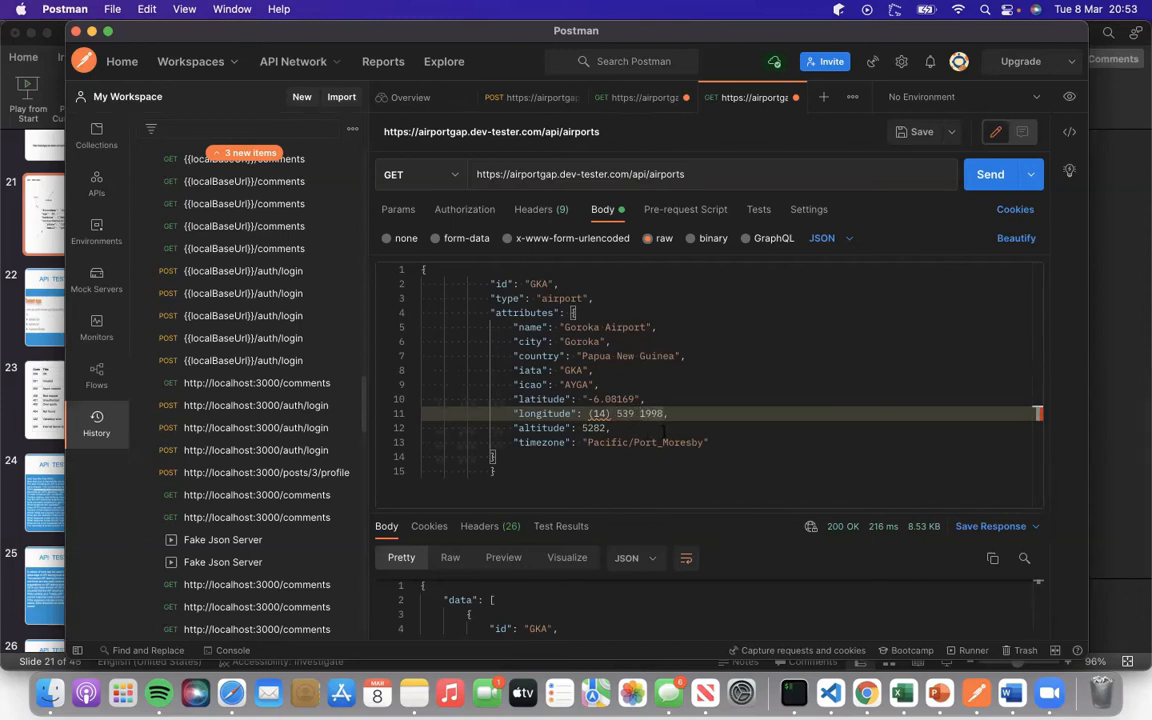
Enclose the reformatted longitude value in double quotes so it reads "(14) 539 1998".
key(BackSpace)
text(")
click(584, 413)
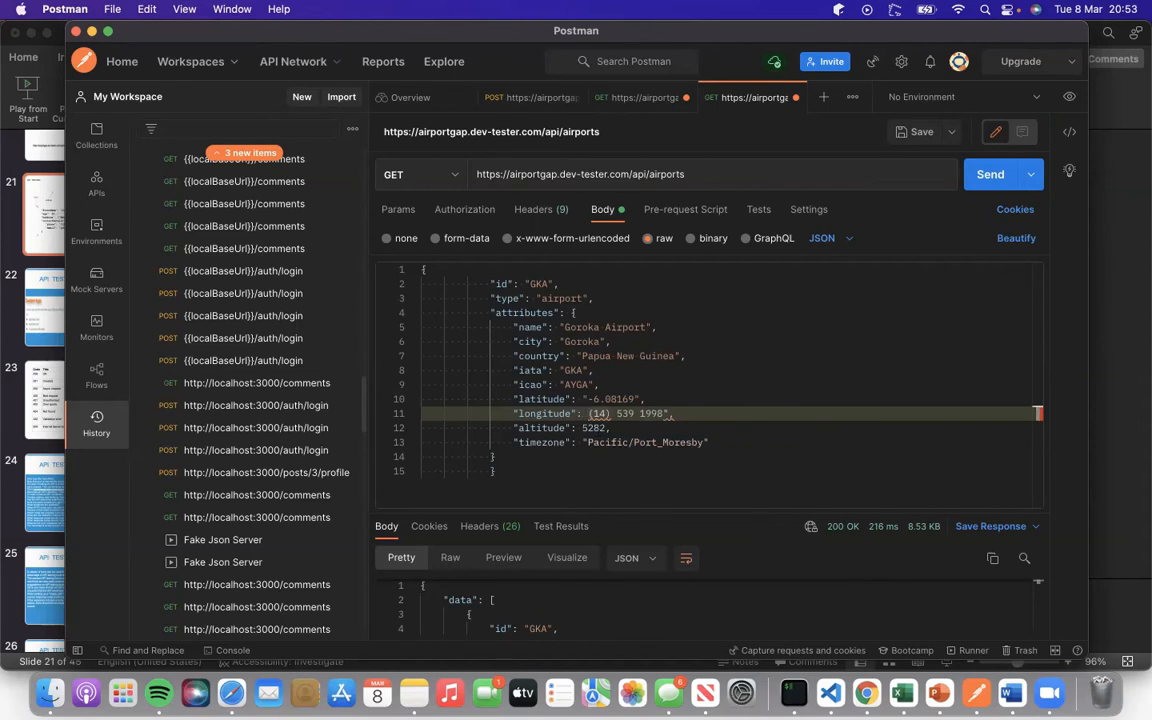
text(")
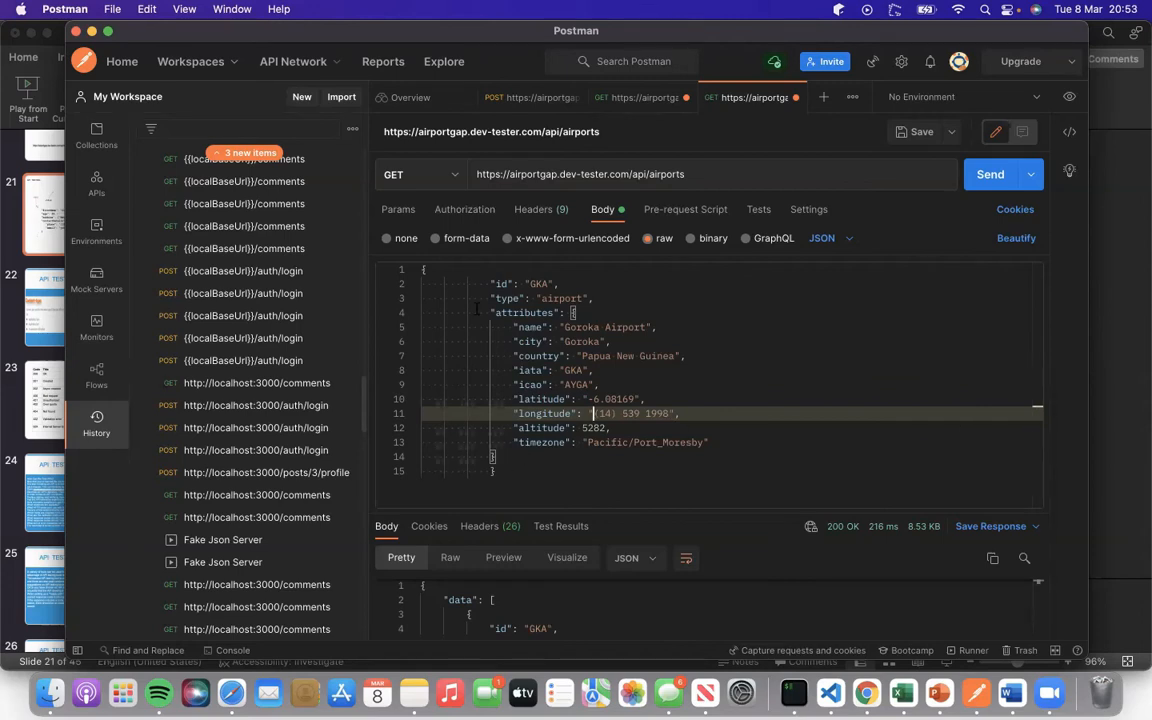
Delete the airport JSON from the request body and set the body type to none.
key(super+a)
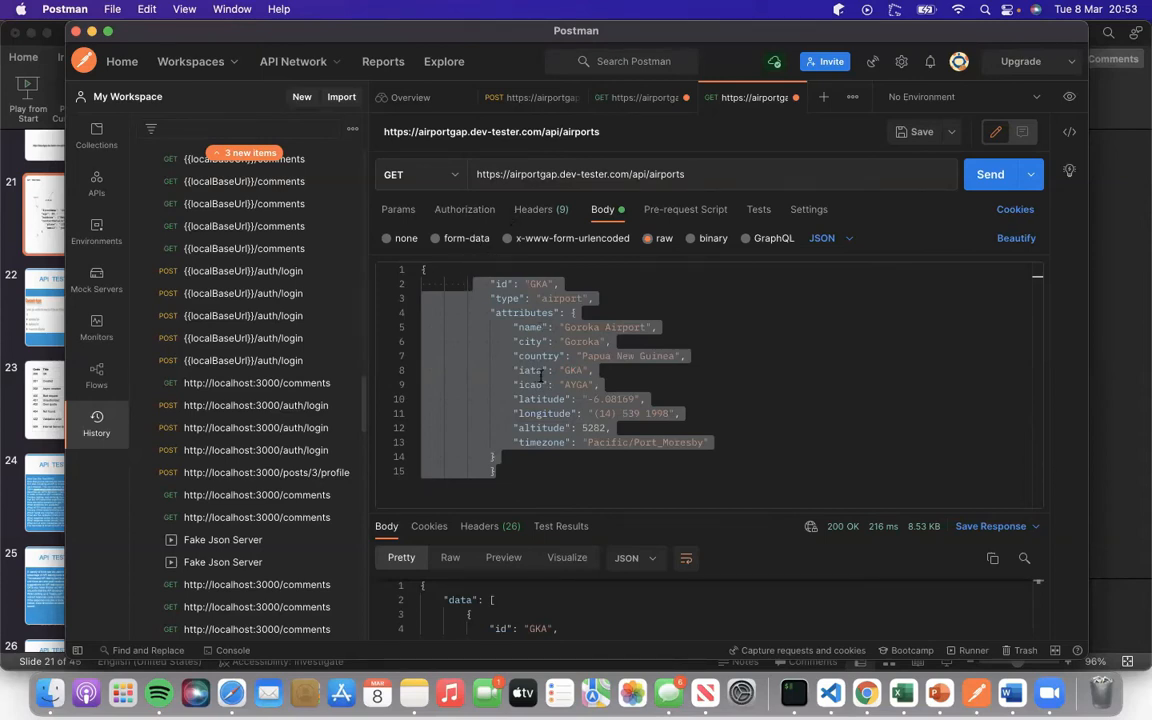
key(BackSpace)
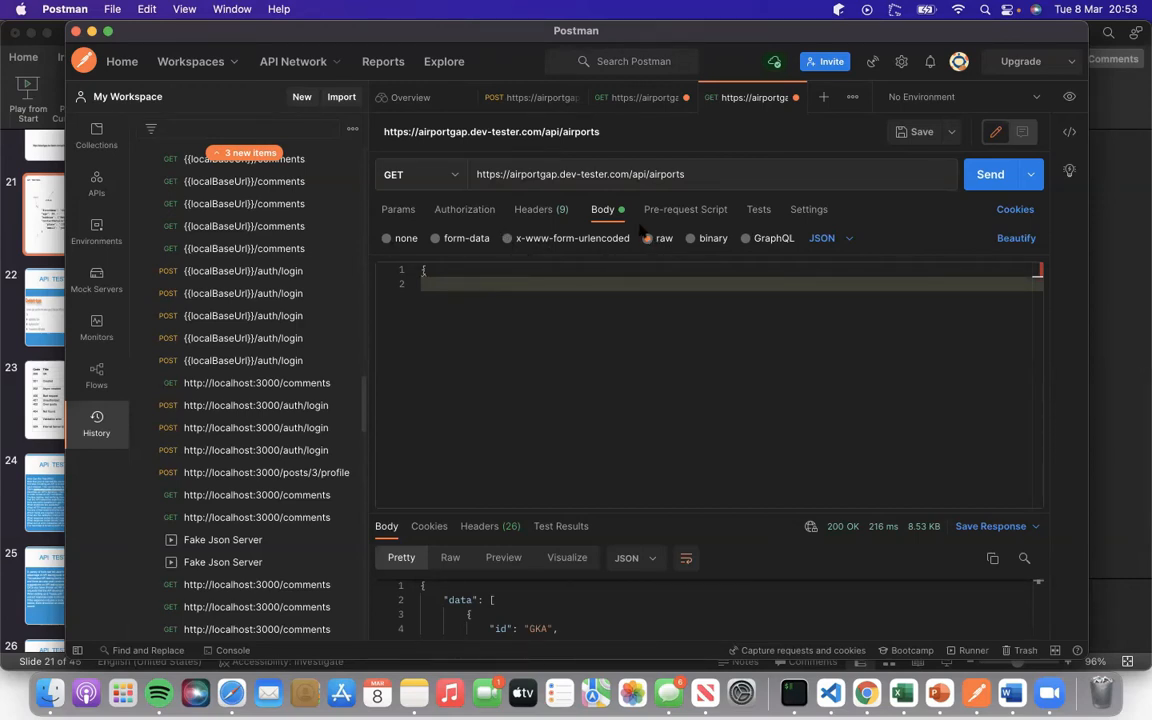
click(386, 238)
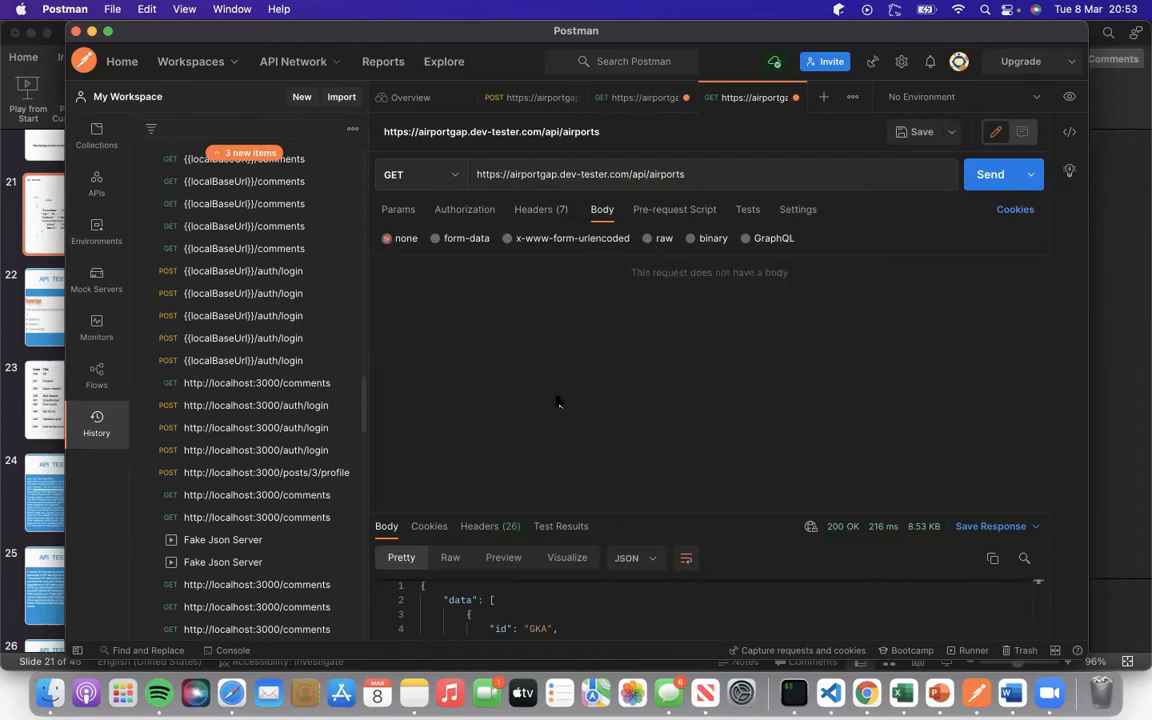
Enlarge the response pane, browse the airport list and highlight the id YBG of the CFB Bagotville entry.
drag(593, 503, 583, 371)
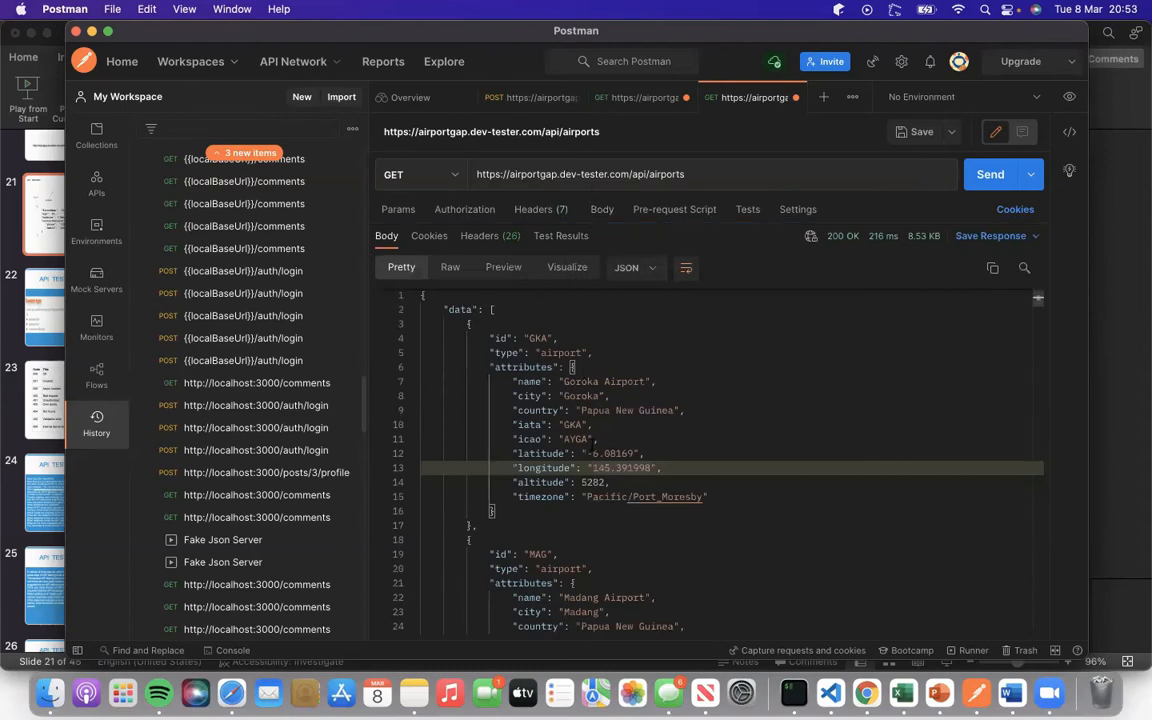
scroll(545, 467, down, 20)
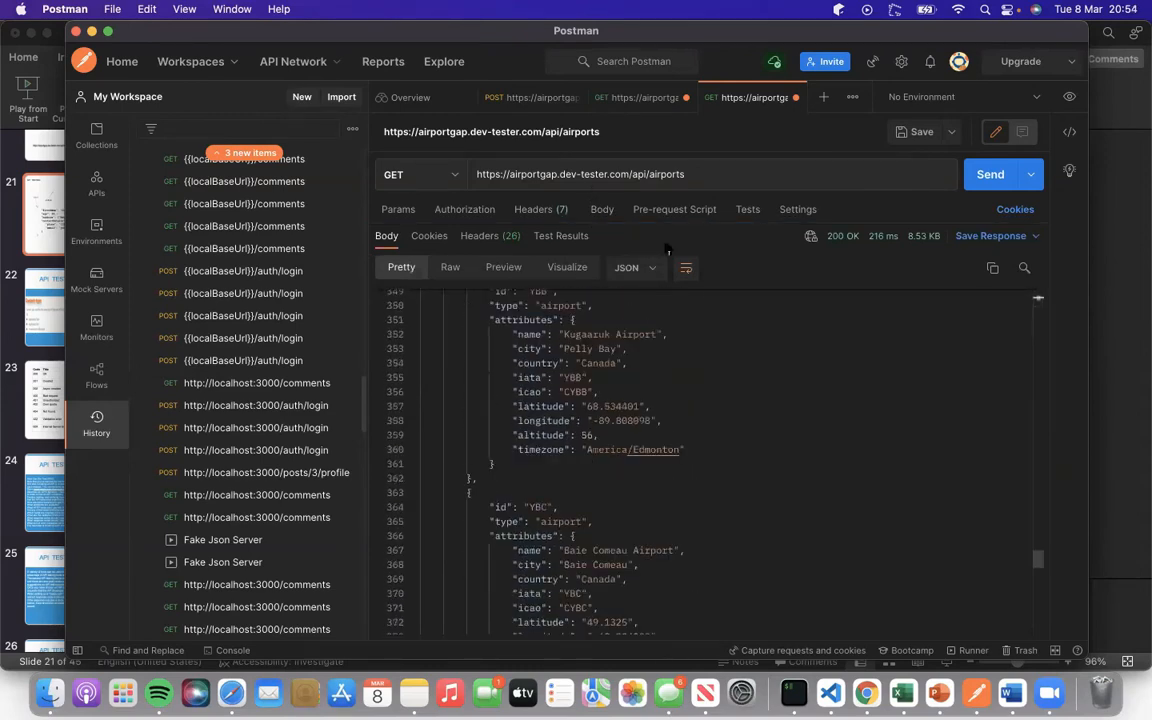
drag(688, 174, 470, 174)
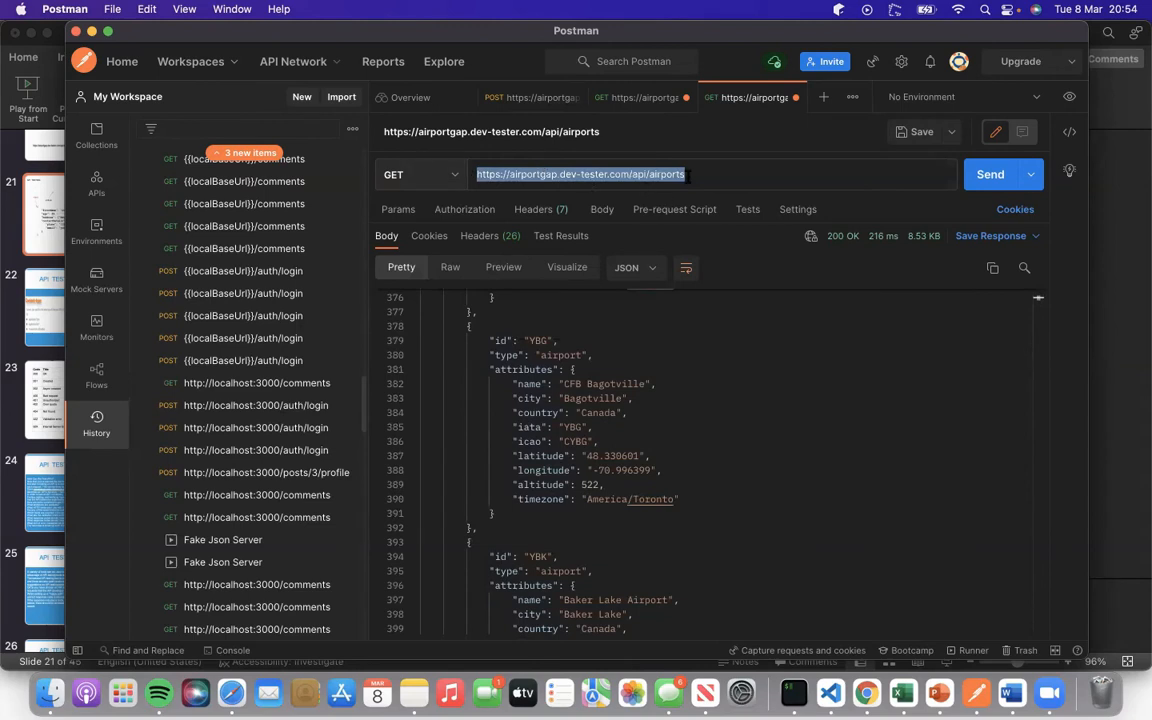
click(533, 340)
drag(531, 338, 529, 338)
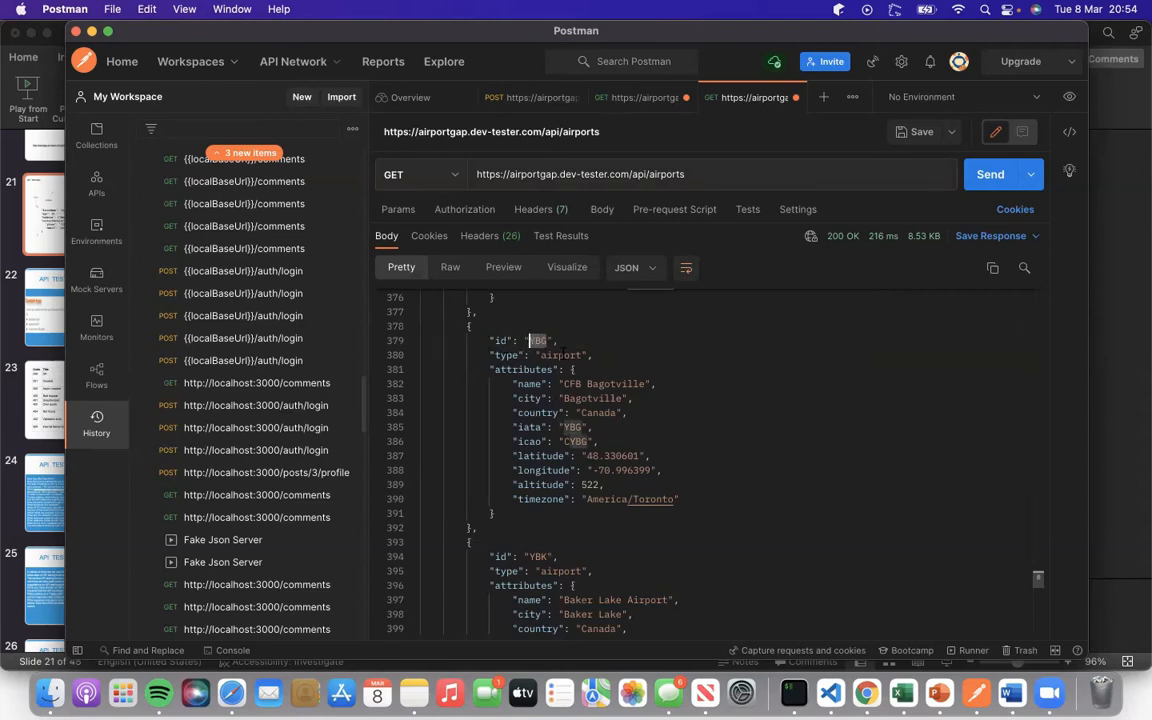
Append /YBG to the airports URL, send the GET request and highlight the whole returned record.
click(697, 175)
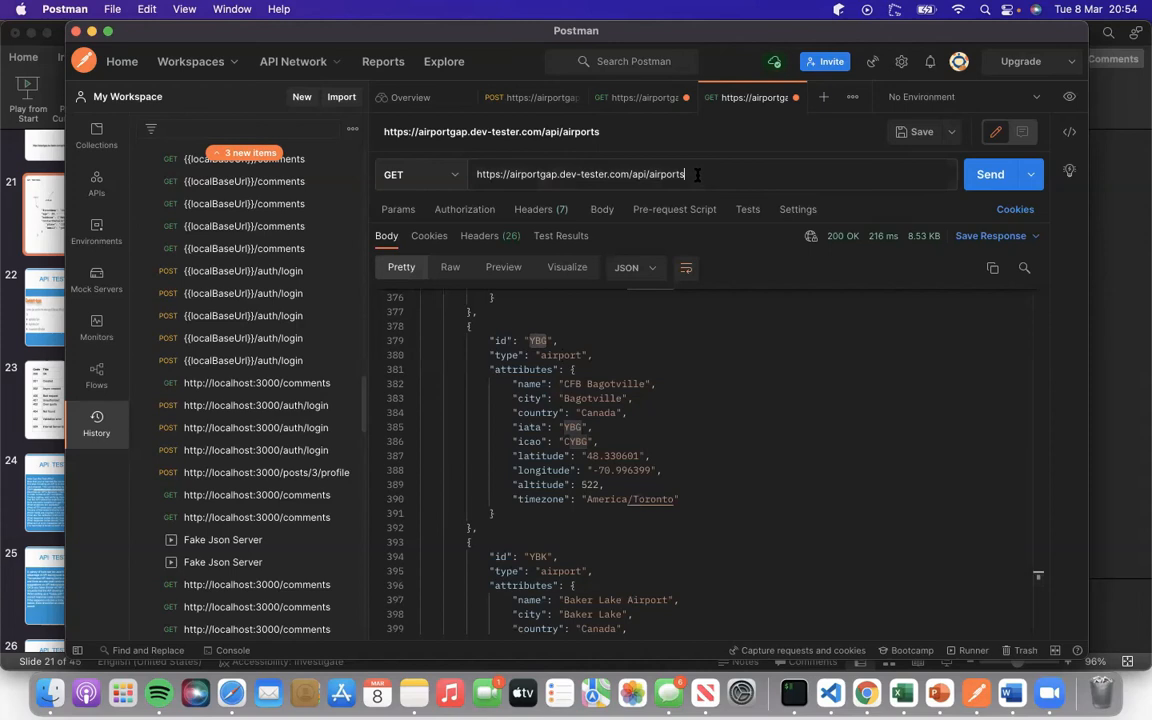
text(/)
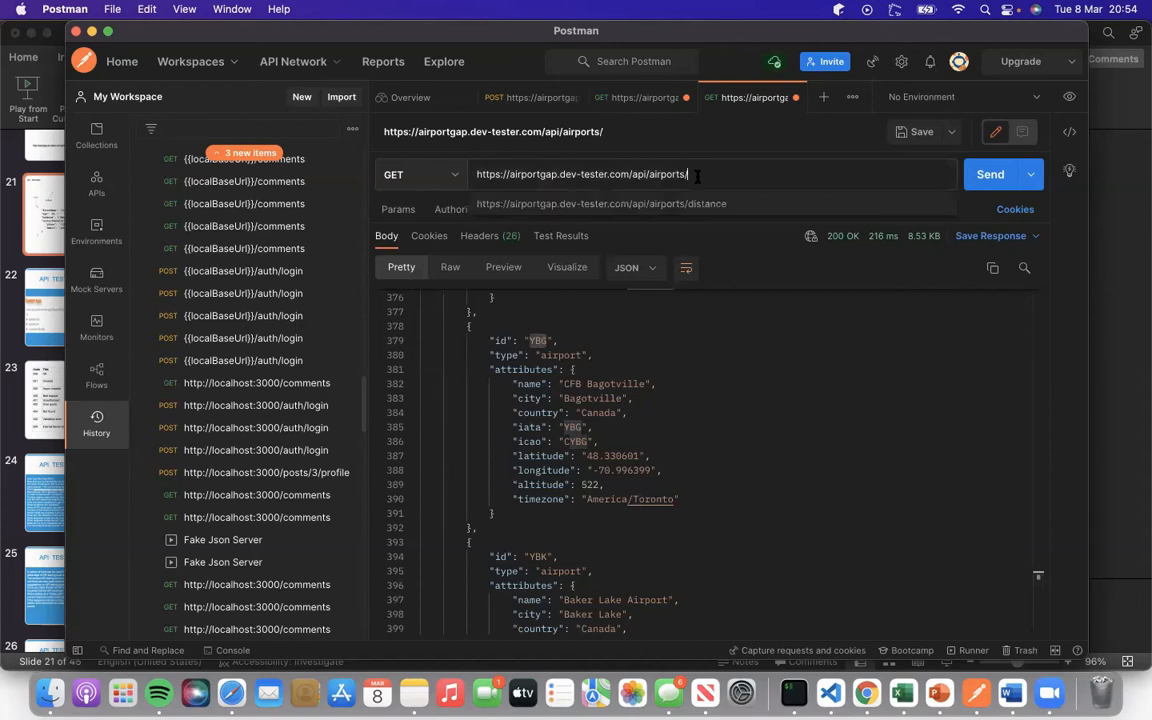
text(YBG)
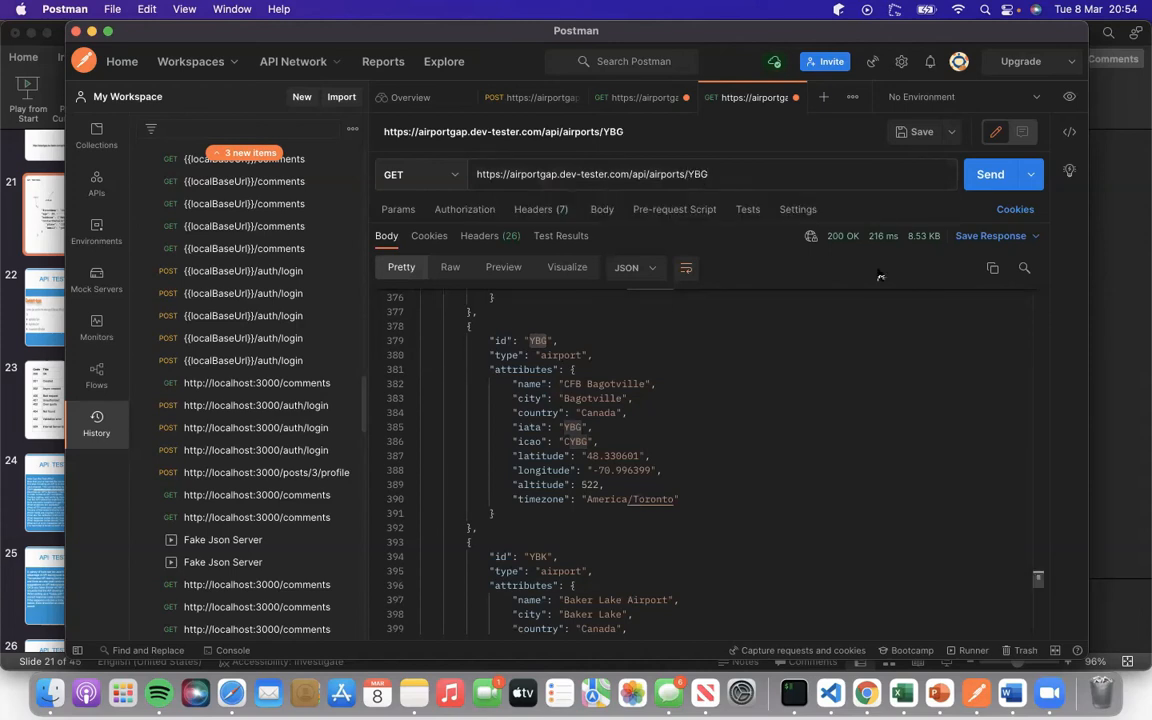
click(1001, 172)
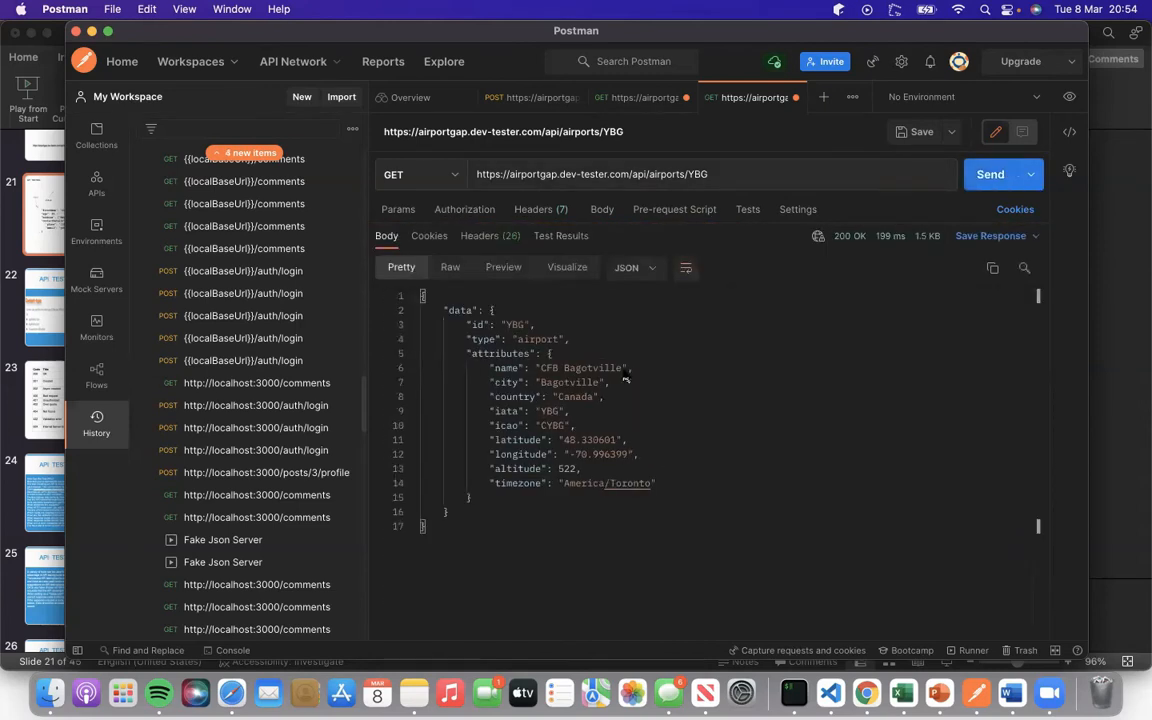
drag(455, 531, 370, 250)
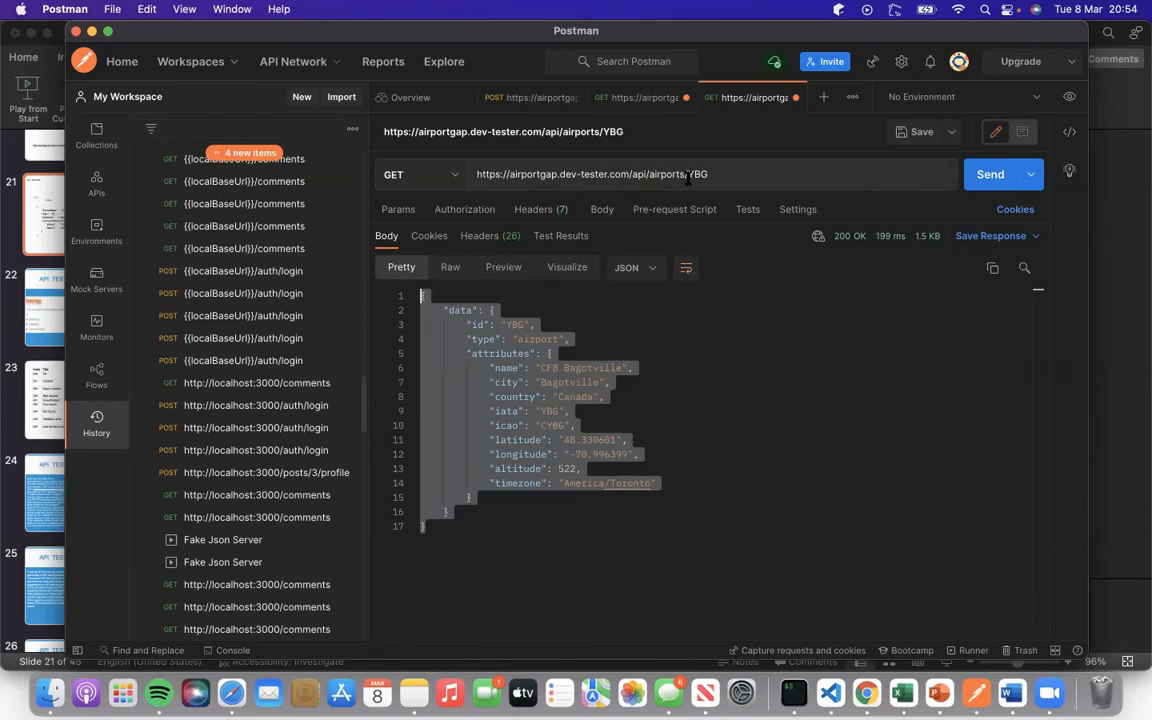
Remove /YBG from the URL, resend the GET request for all airports and show the request's body settings.
drag(687, 174, 745, 174)
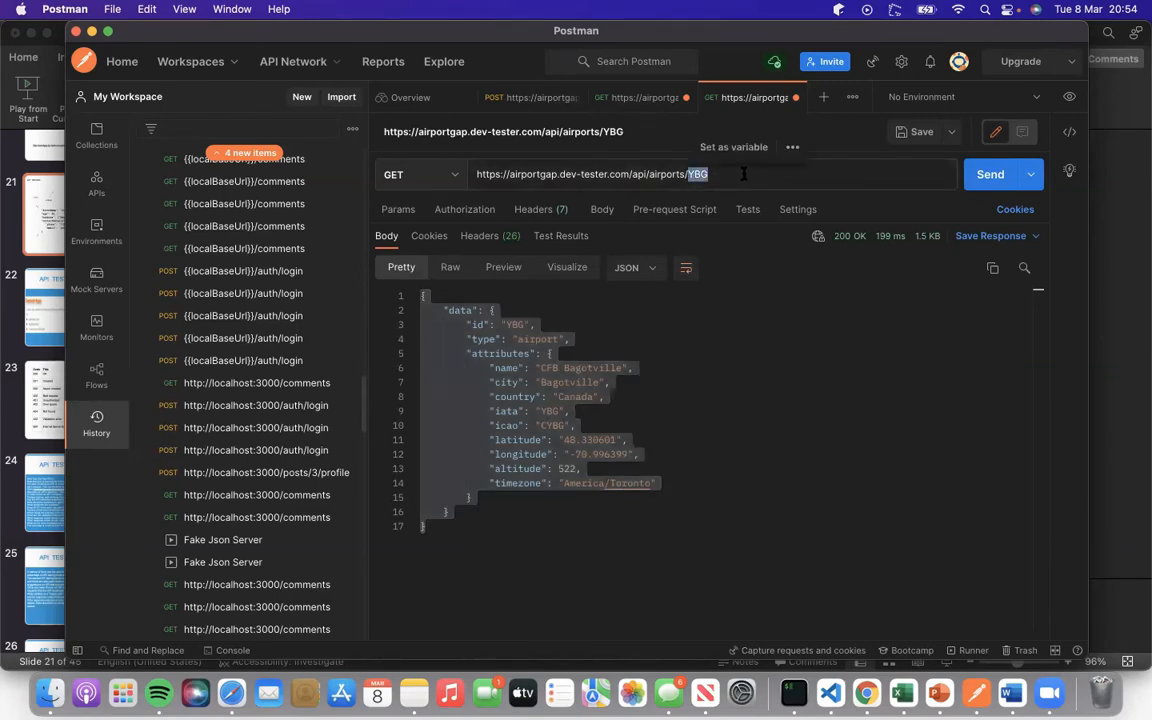
key(BackSpace)
click(988, 174)
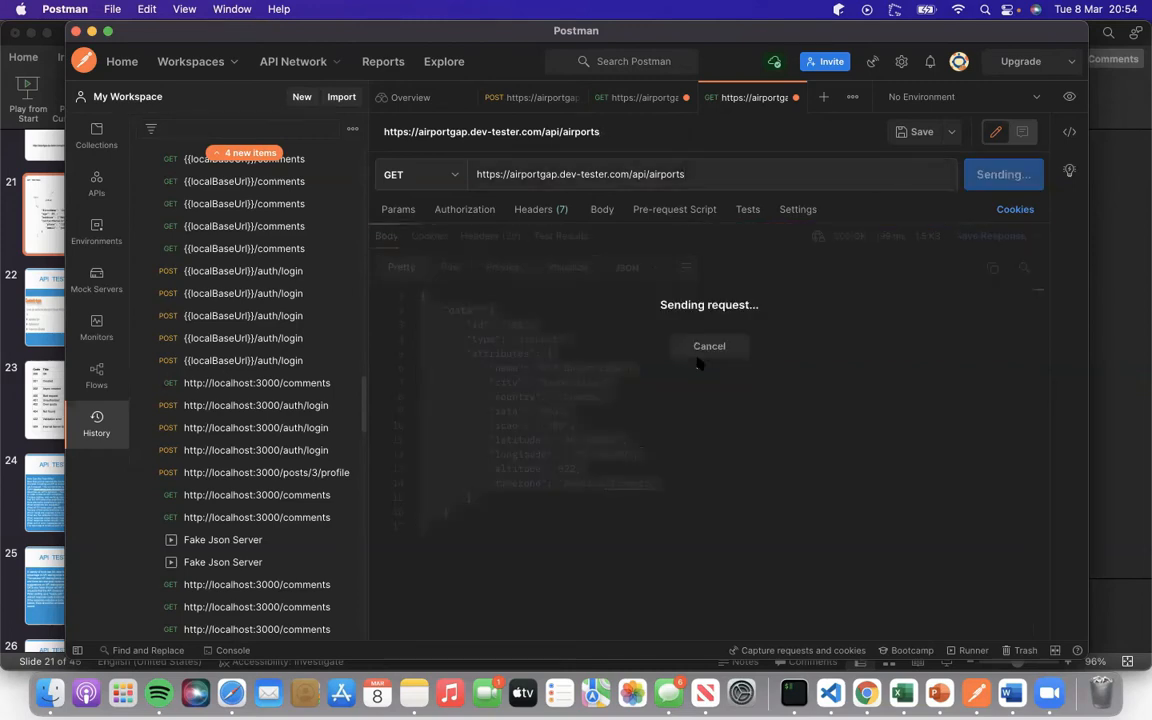
click(601, 211)
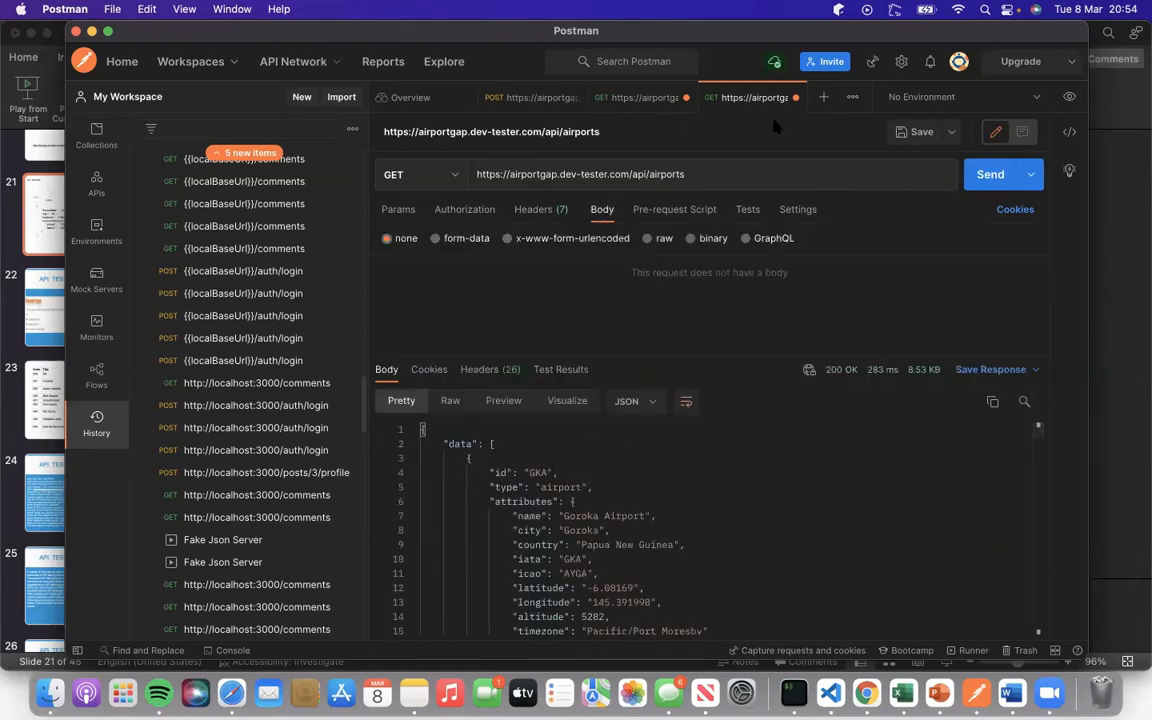
Create a new request with the POST method and show its body settings.
click(824, 98)
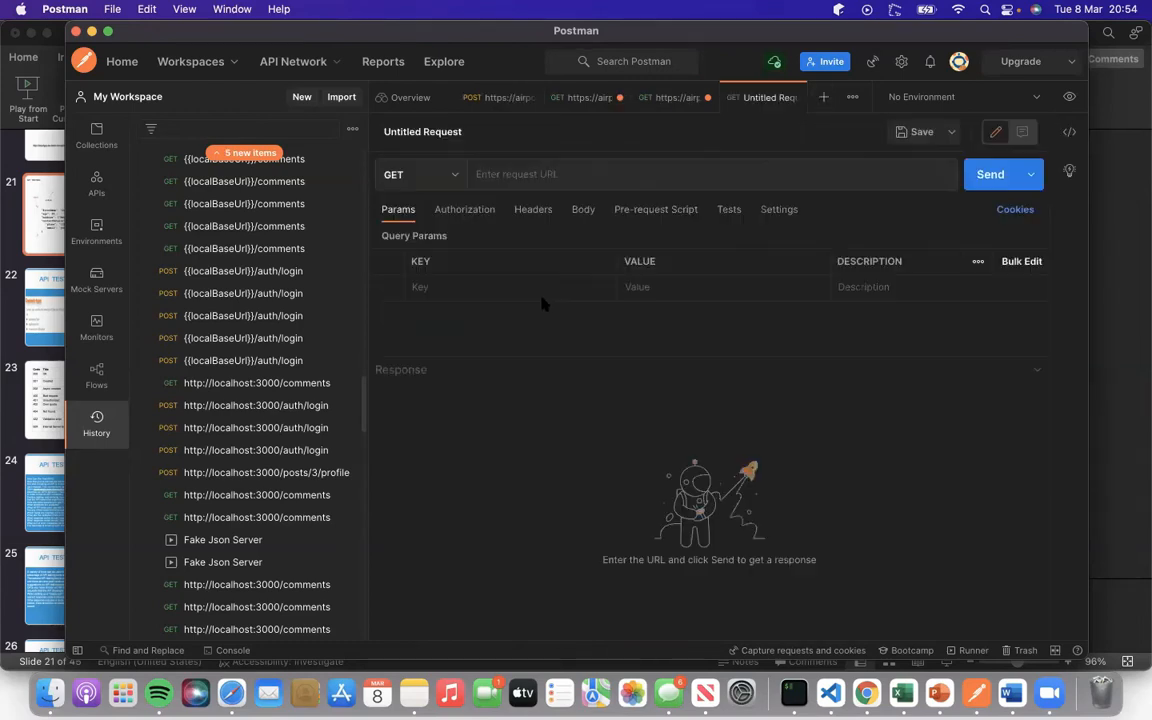
click(452, 175)
click(401, 234)
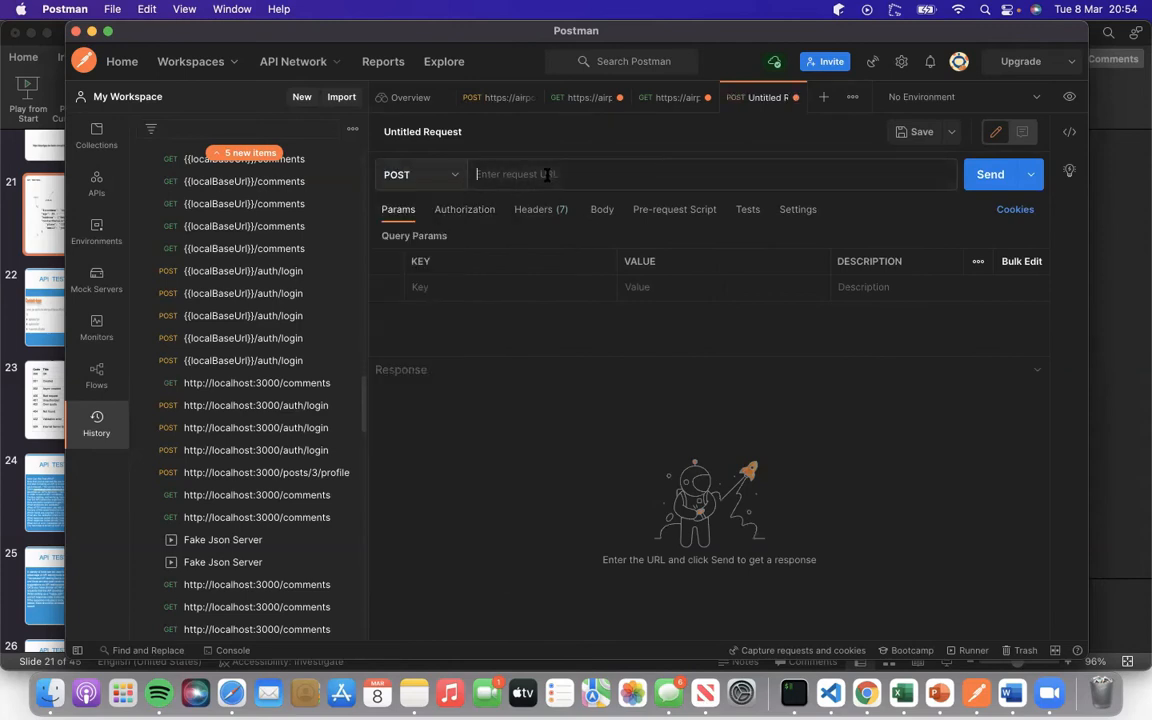
click(599, 213)
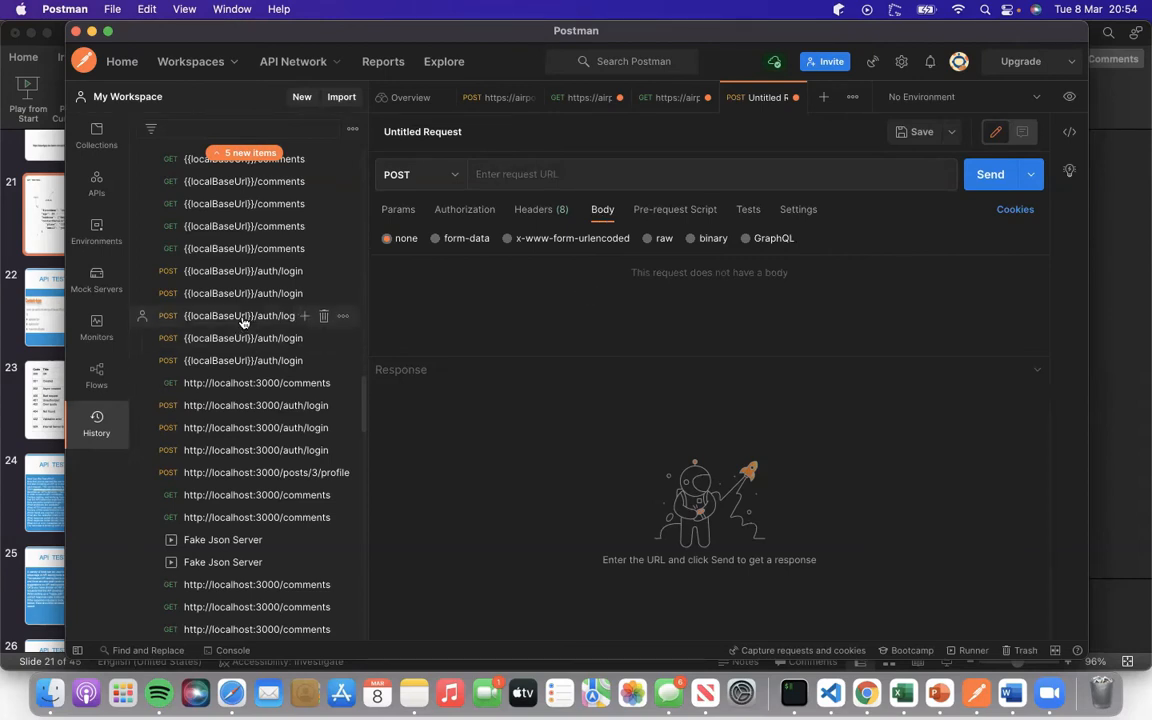
scroll(242, 322, down, 2)
scroll(213, 416, down, 4)
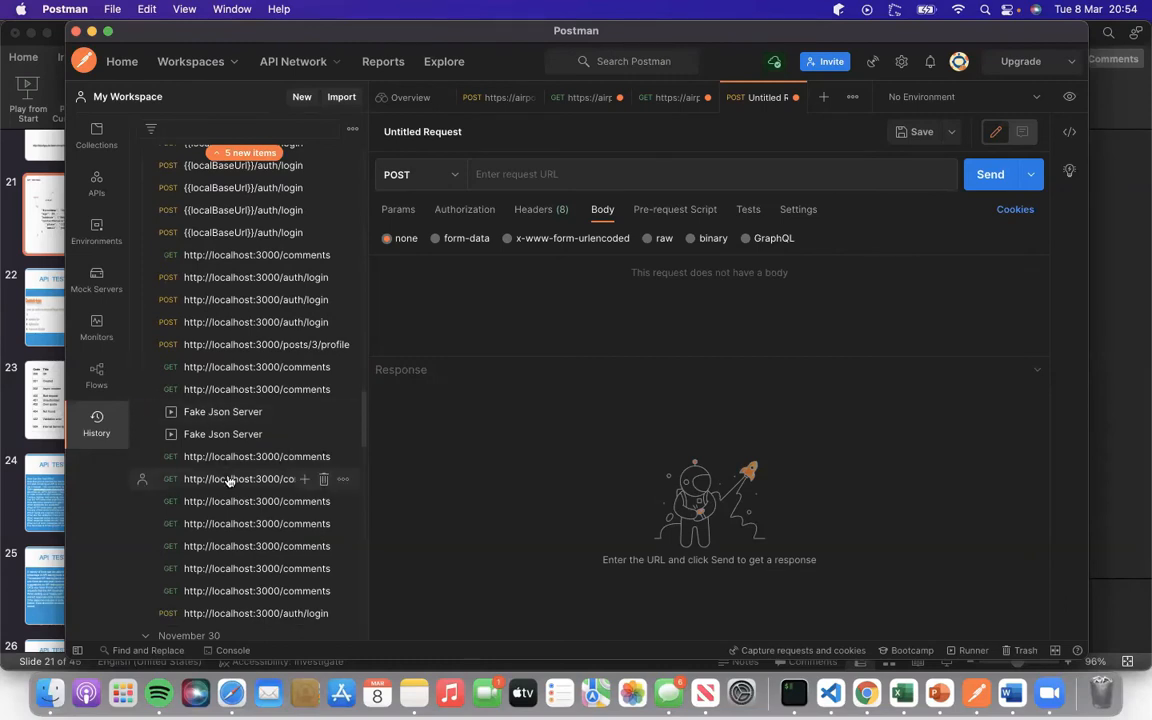
scroll(226, 480, down, 2)
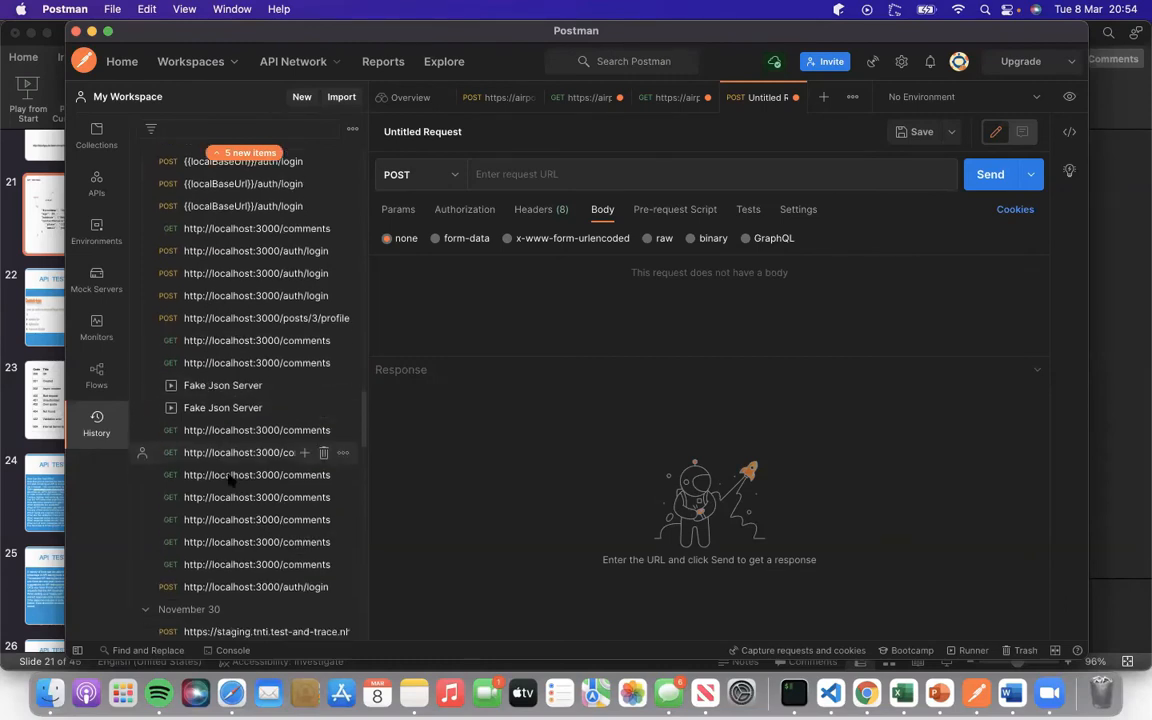
click(238, 587)
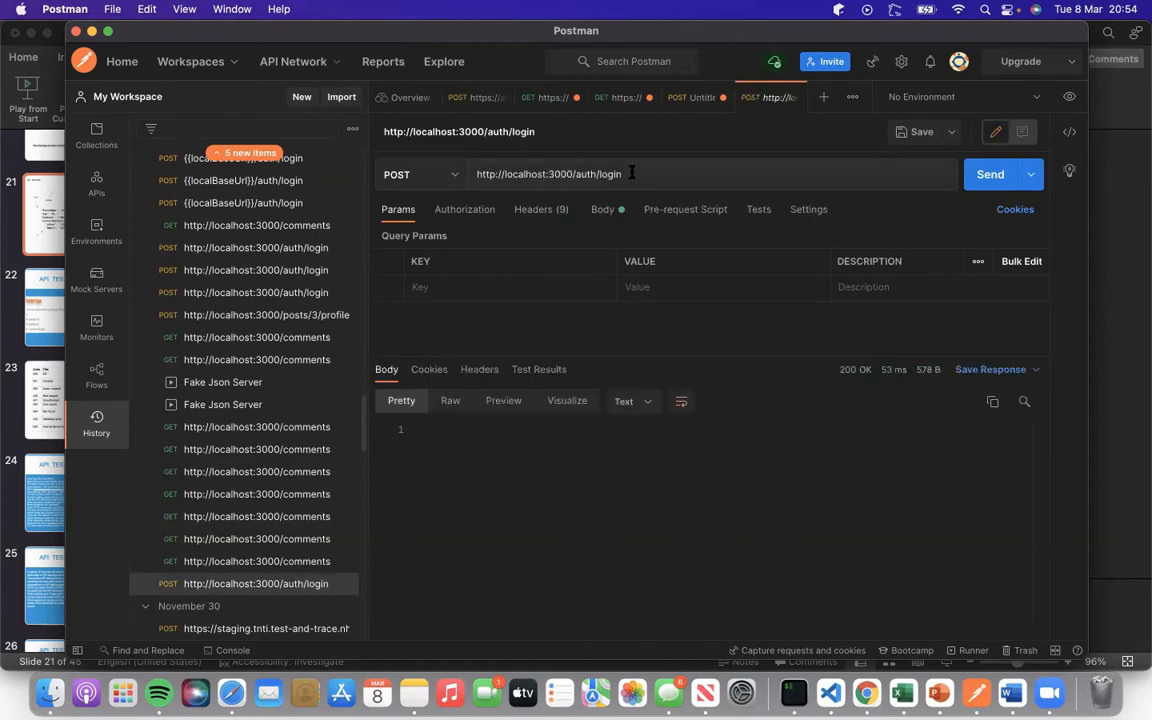
click(568, 174)
key(super+a)
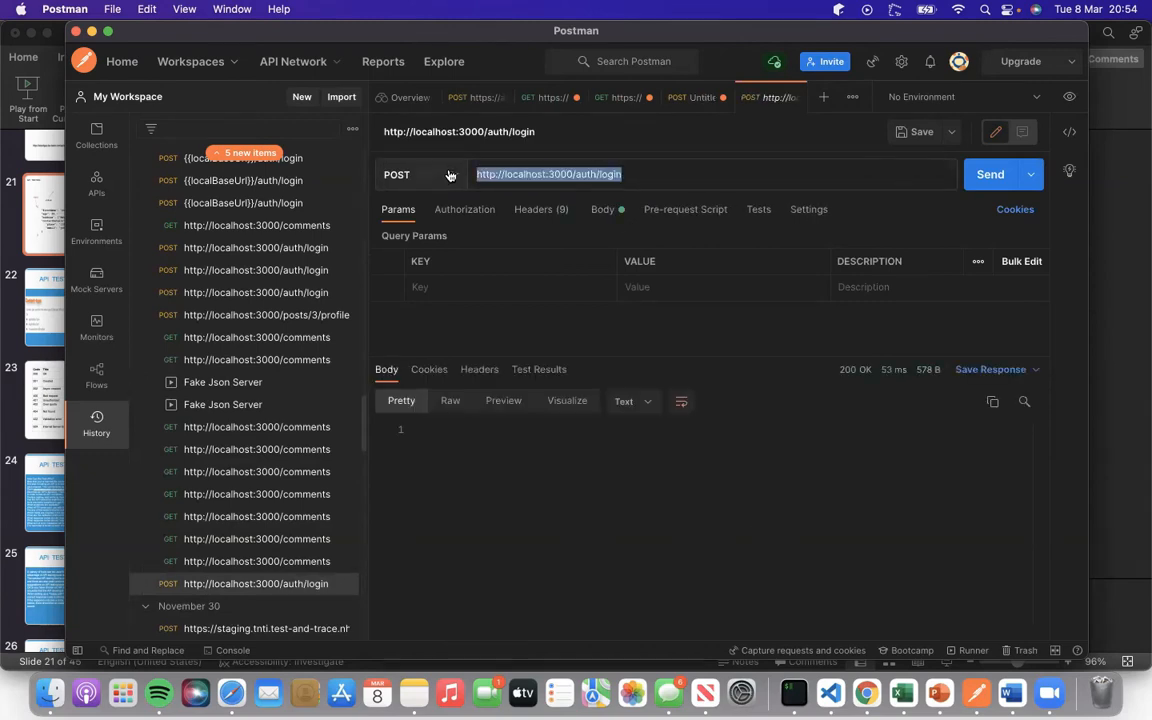
click(586, 174)
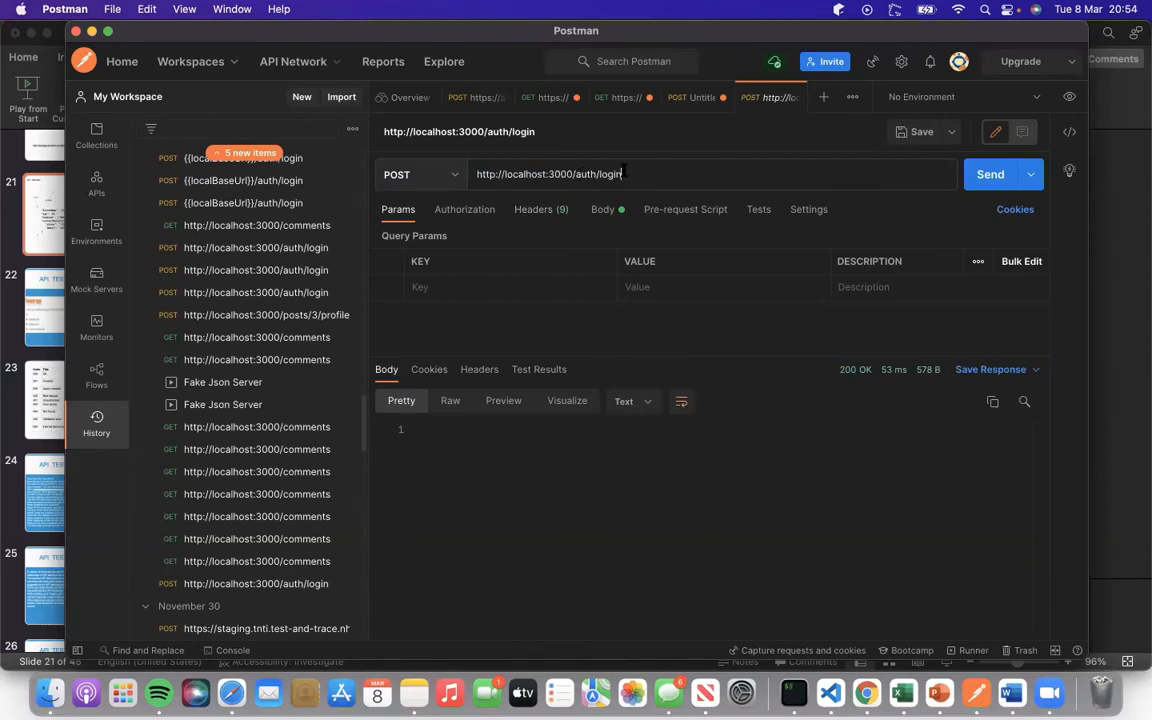
drag(622, 174, 474, 174)
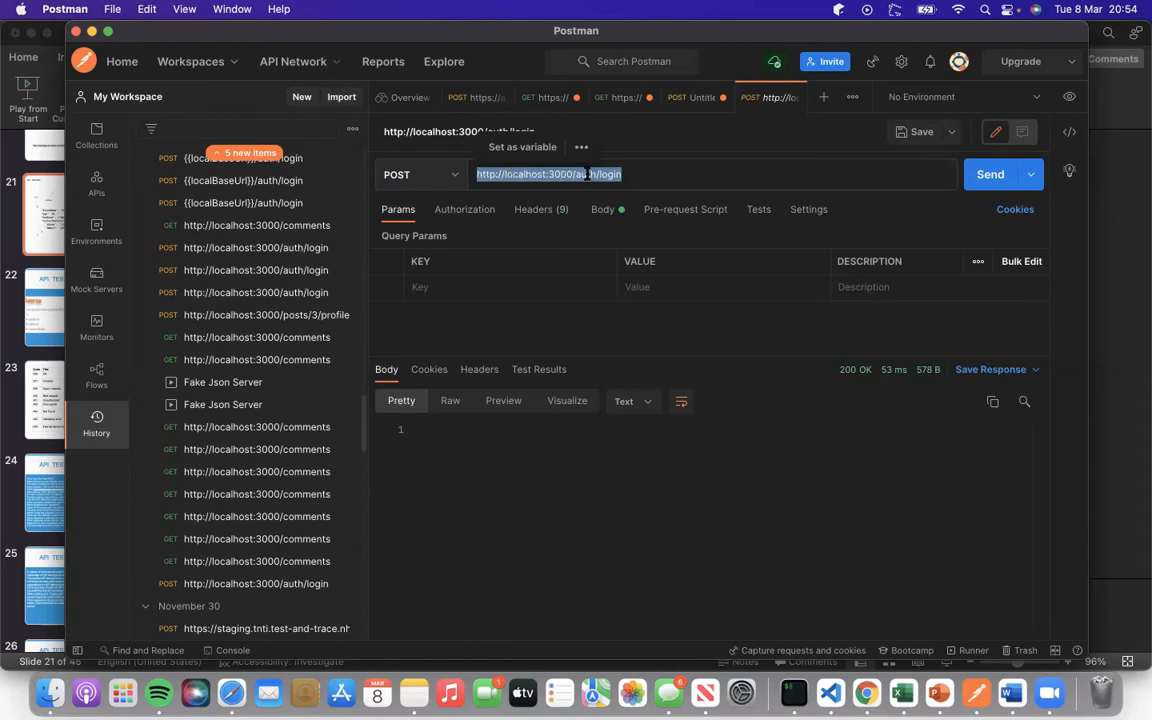
Show the login request's raw body, highlight its JSON and URL, and view the available body formats.
click(604, 213)
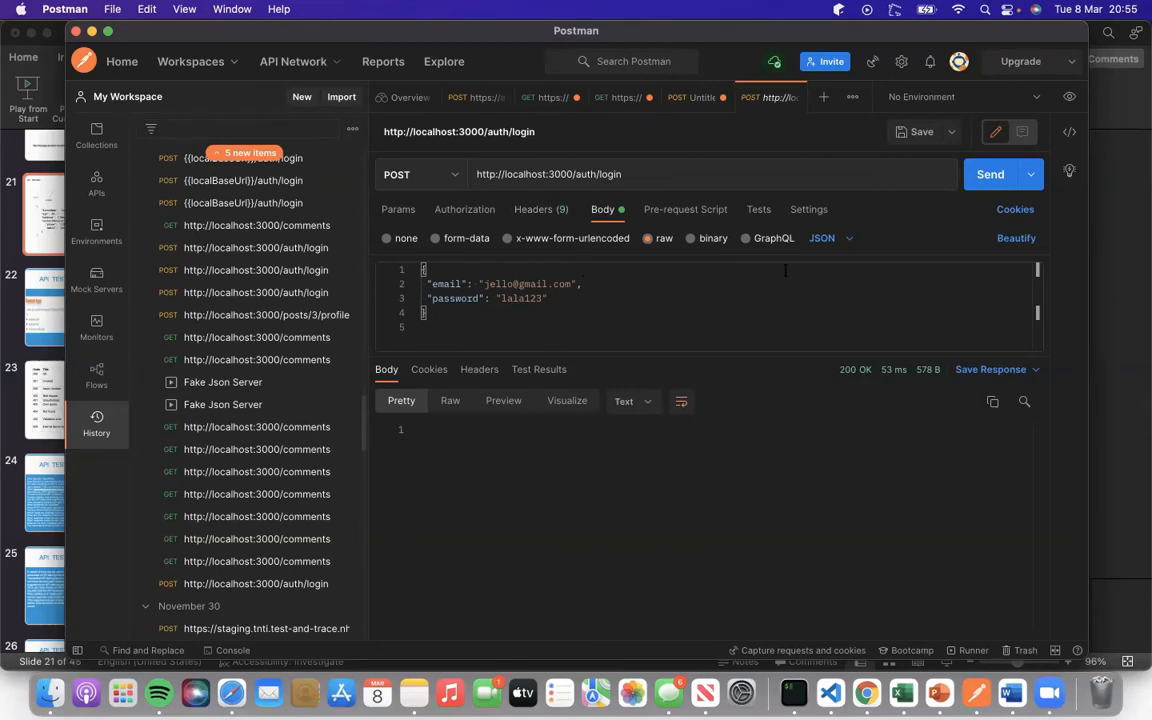
click(849, 239)
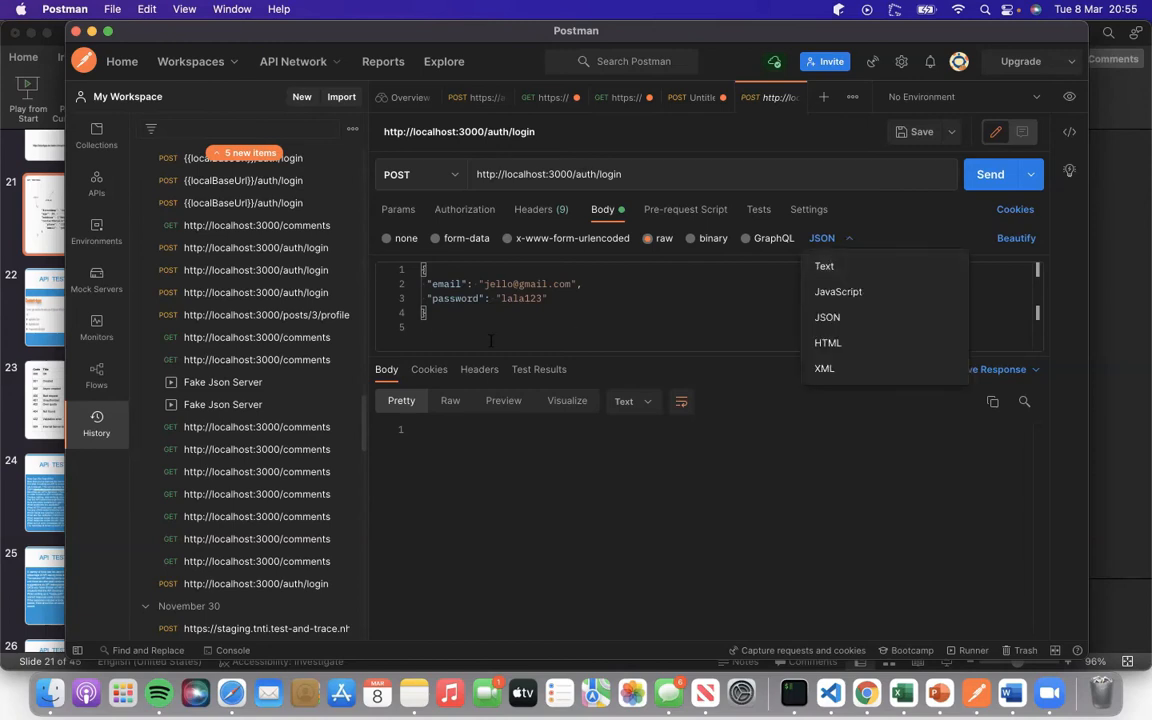
drag(432, 325, 425, 262)
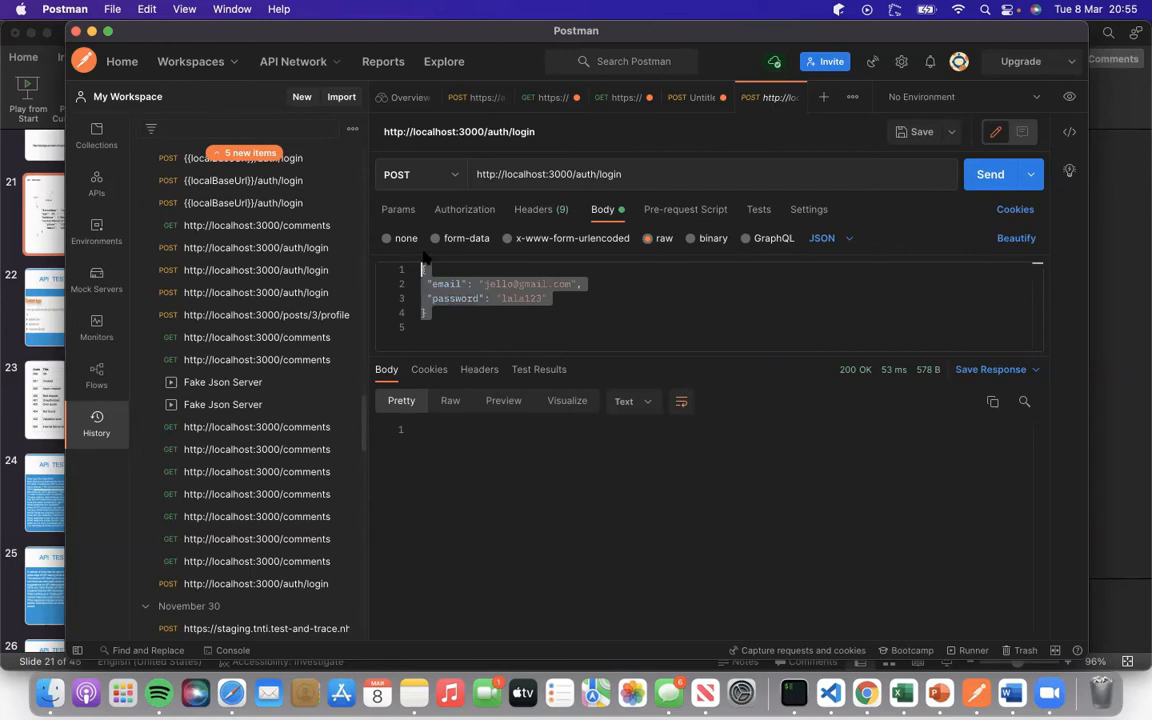
drag(624, 175, 472, 176)
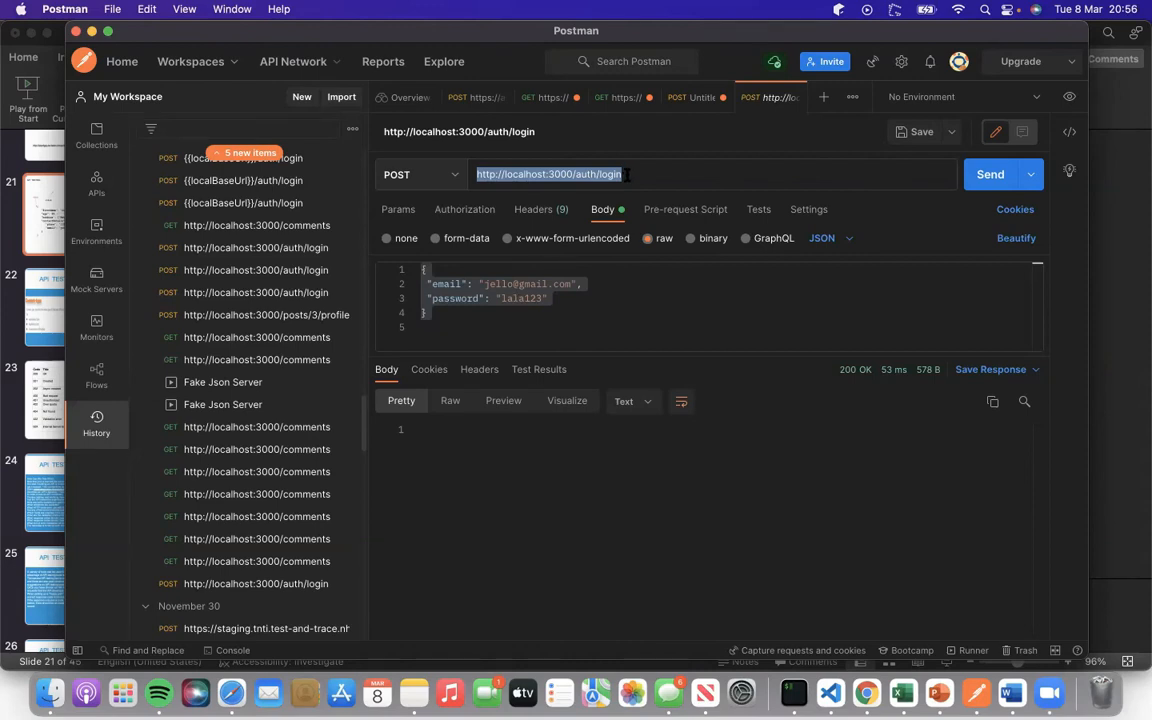
click(854, 239)
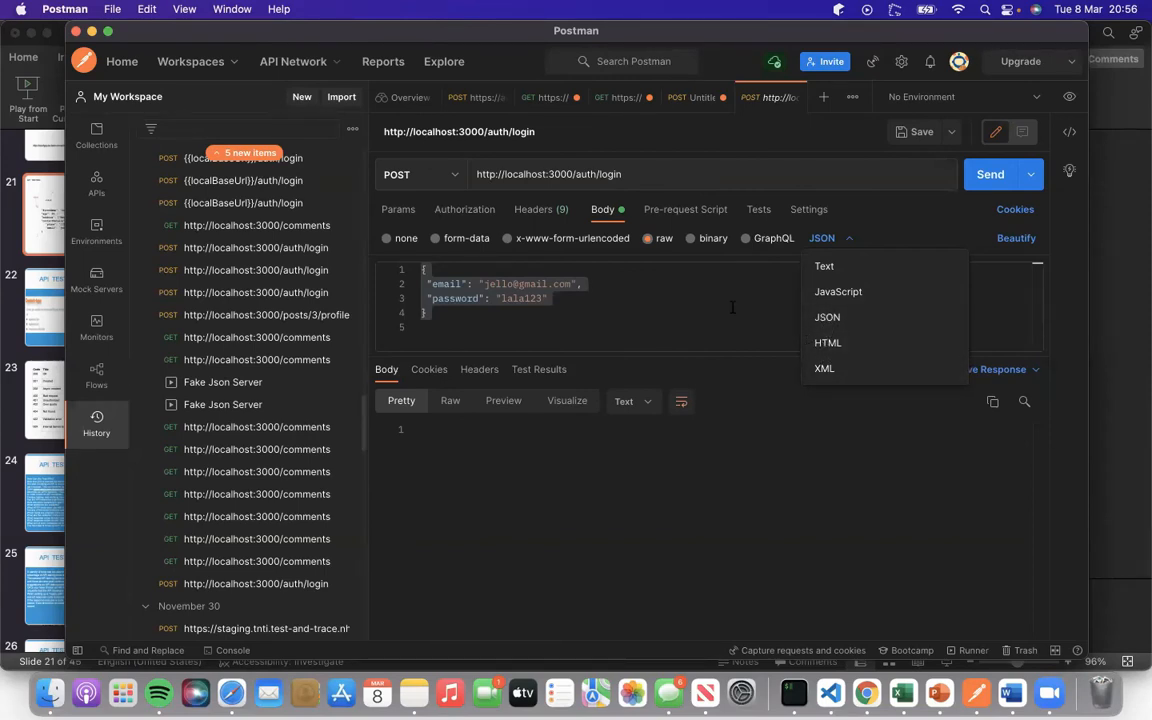
click(597, 323)
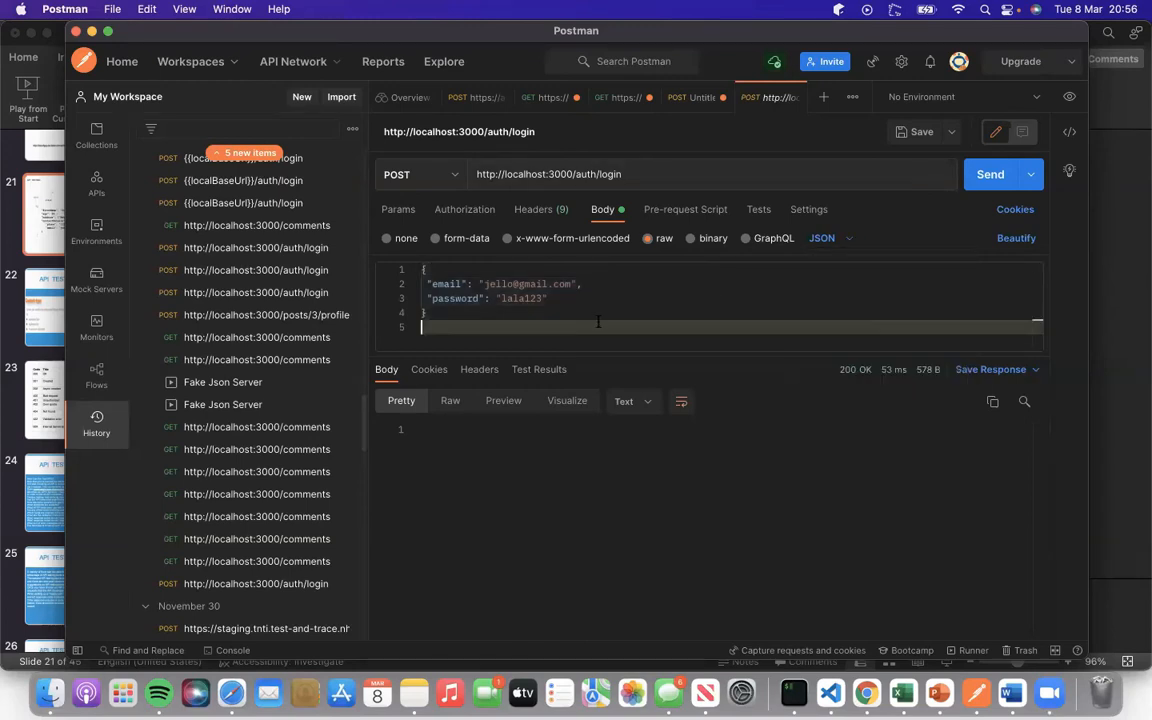
click(431, 317)
Switch the login request's raw body format to Text, JavaScript and XML, and set it back to JSON.
click(850, 241)
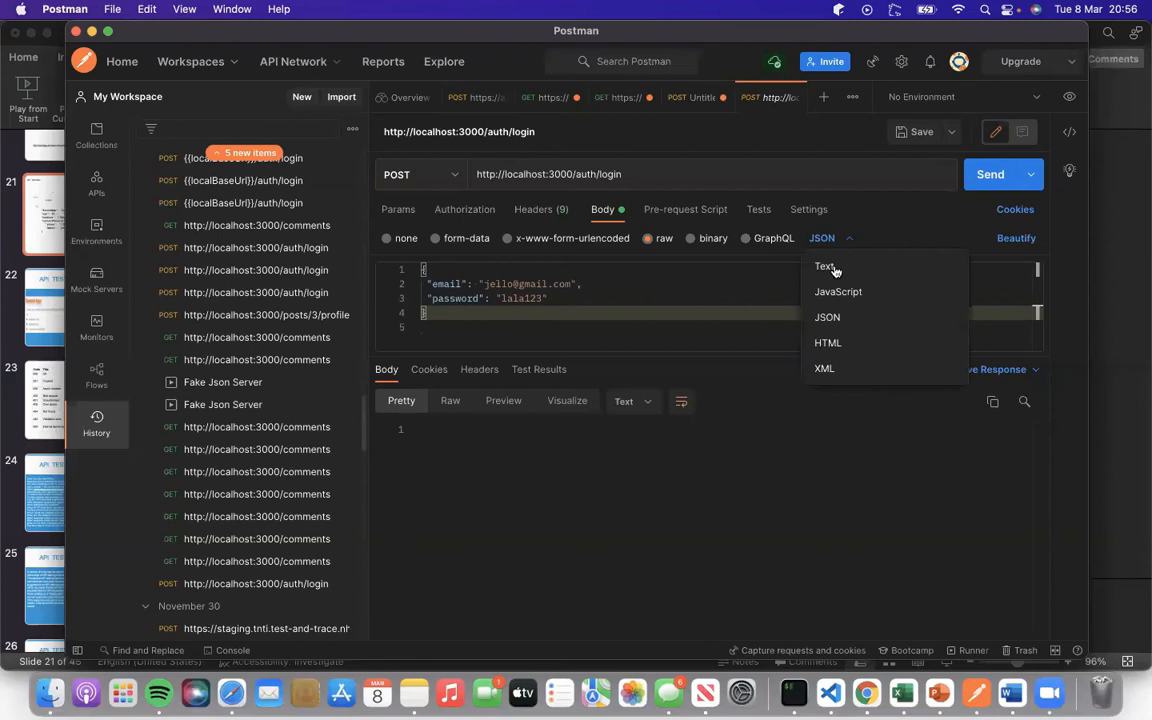
click(829, 266)
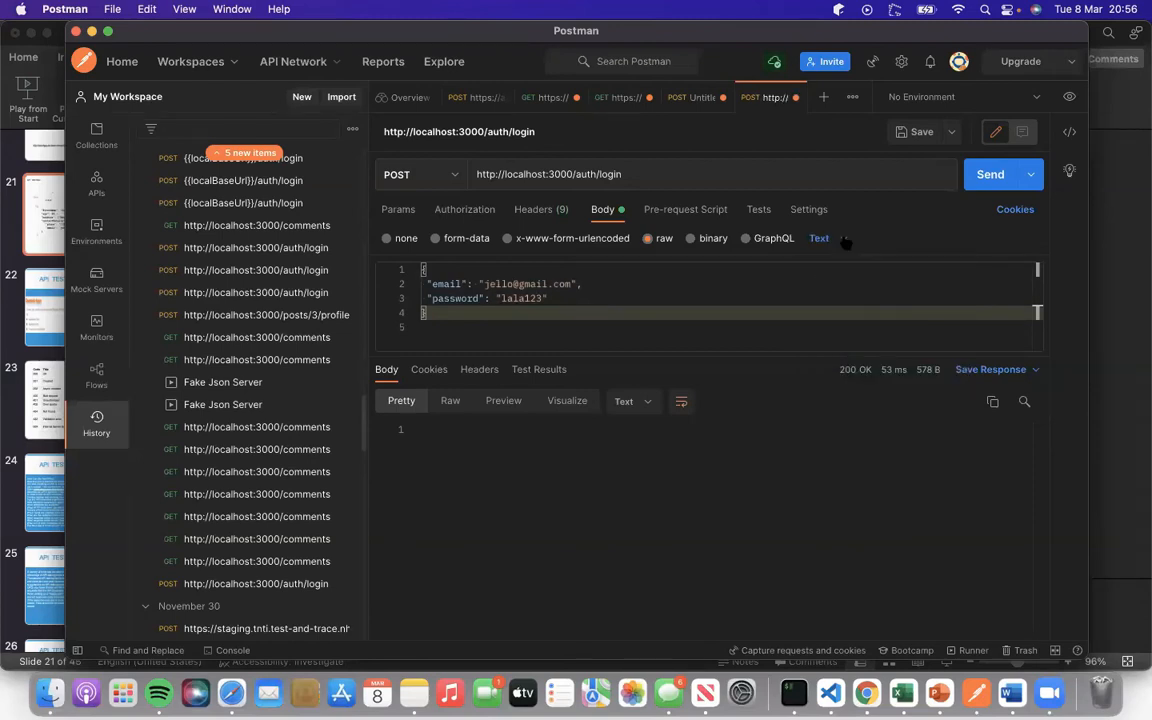
click(846, 241)
click(838, 287)
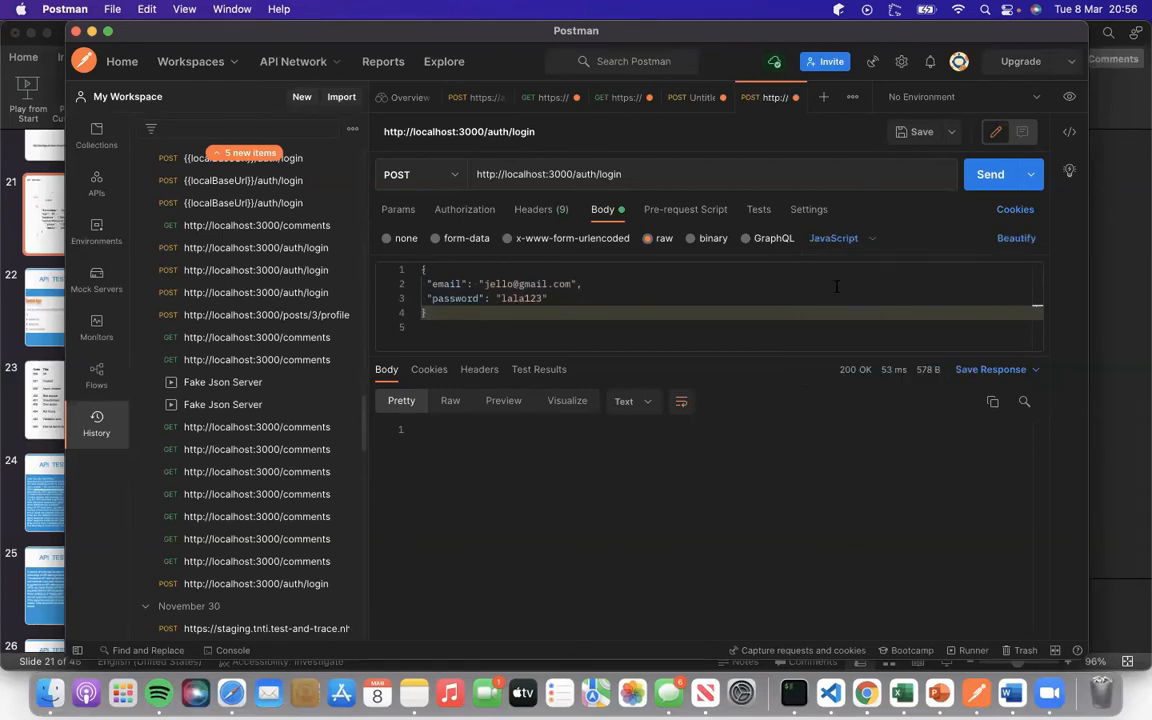
click(873, 241)
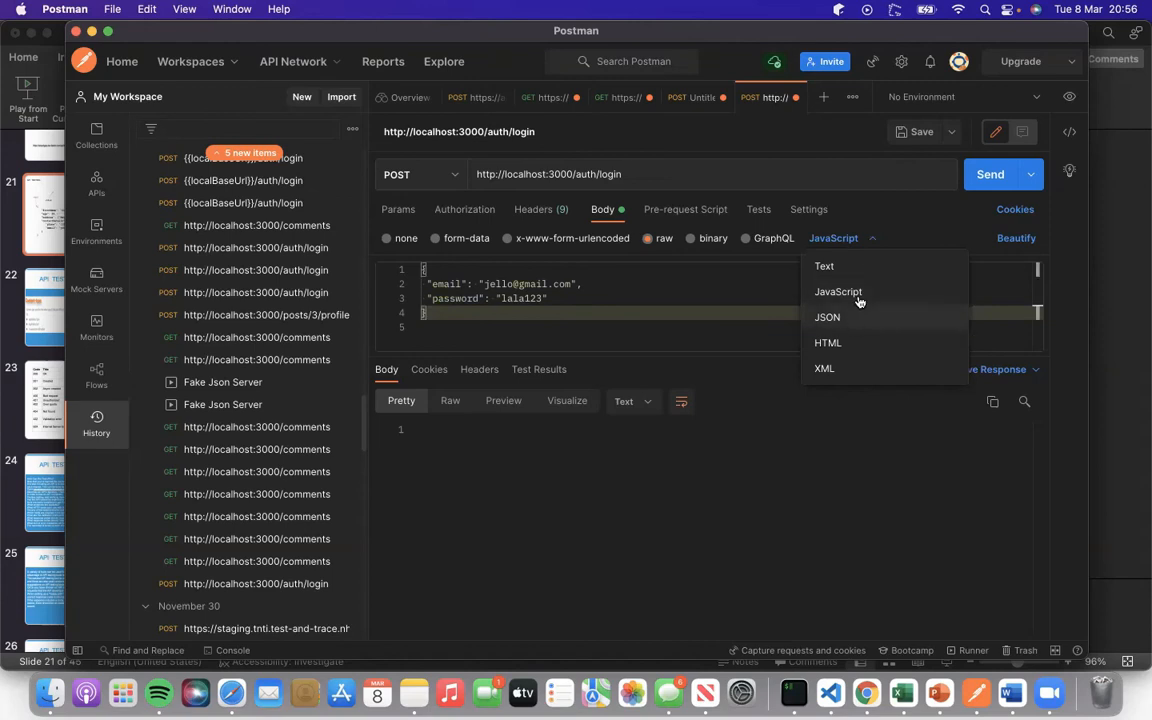
click(873, 240)
click(848, 240)
click(826, 368)
click(843, 240)
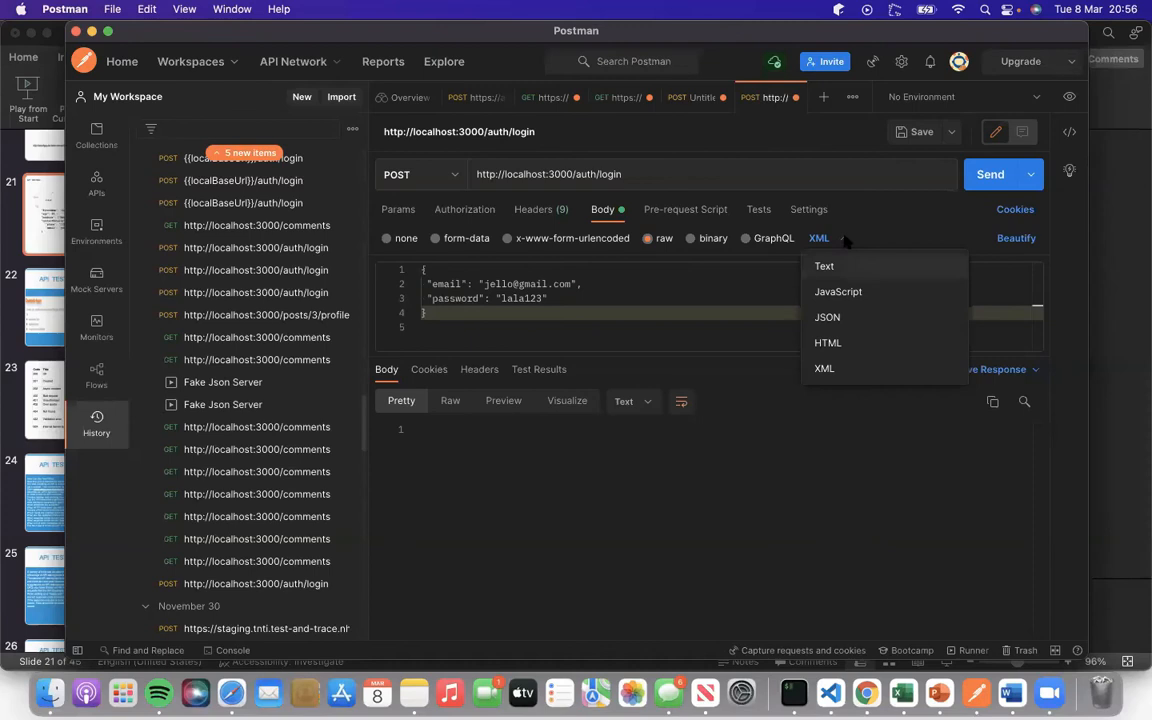
click(823, 317)
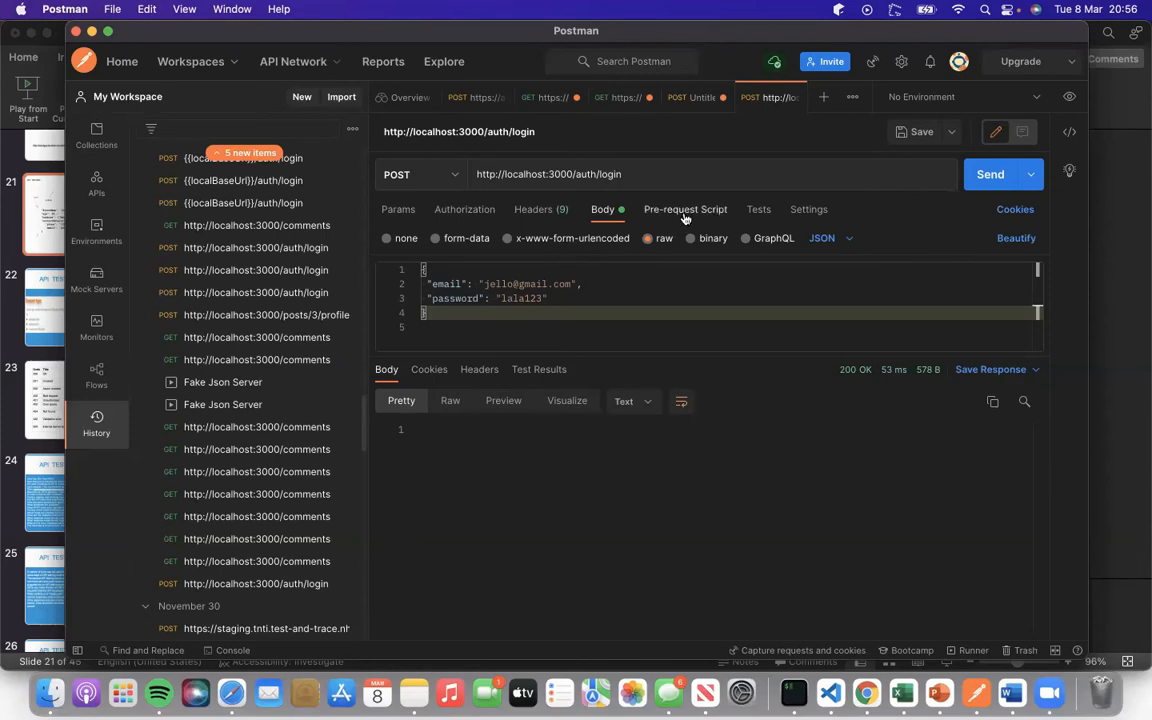
Show the login request's empty test script editor and its query parameters.
click(762, 211)
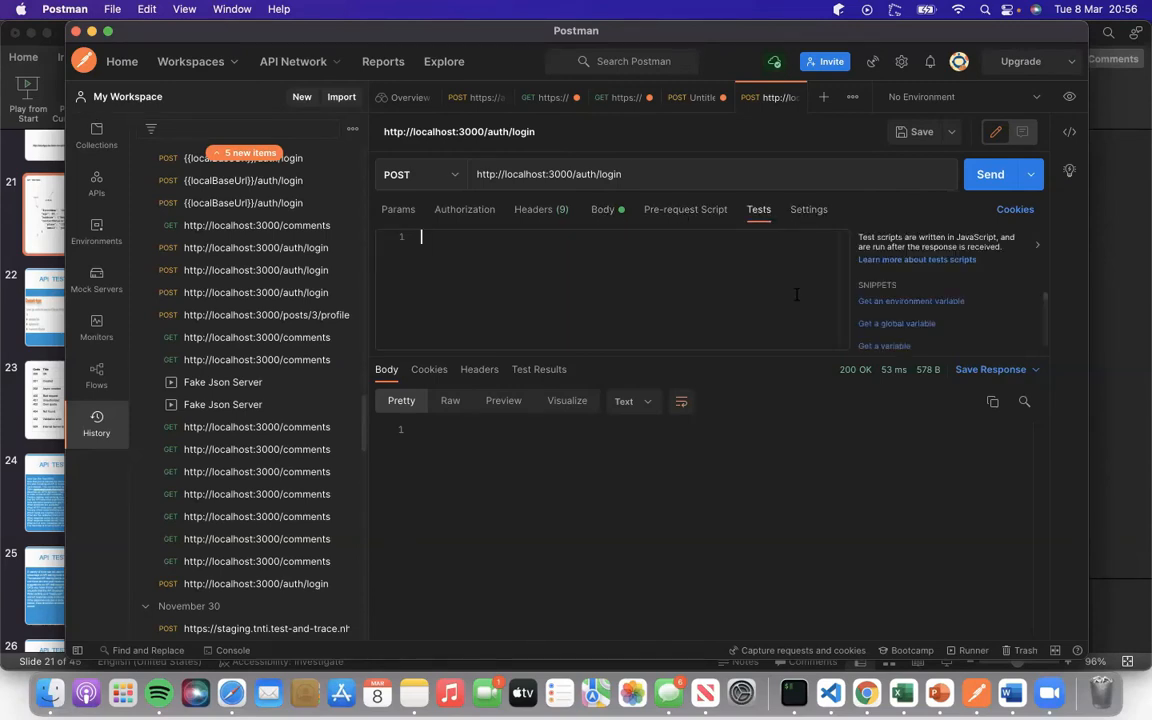
click(780, 251)
click(398, 212)
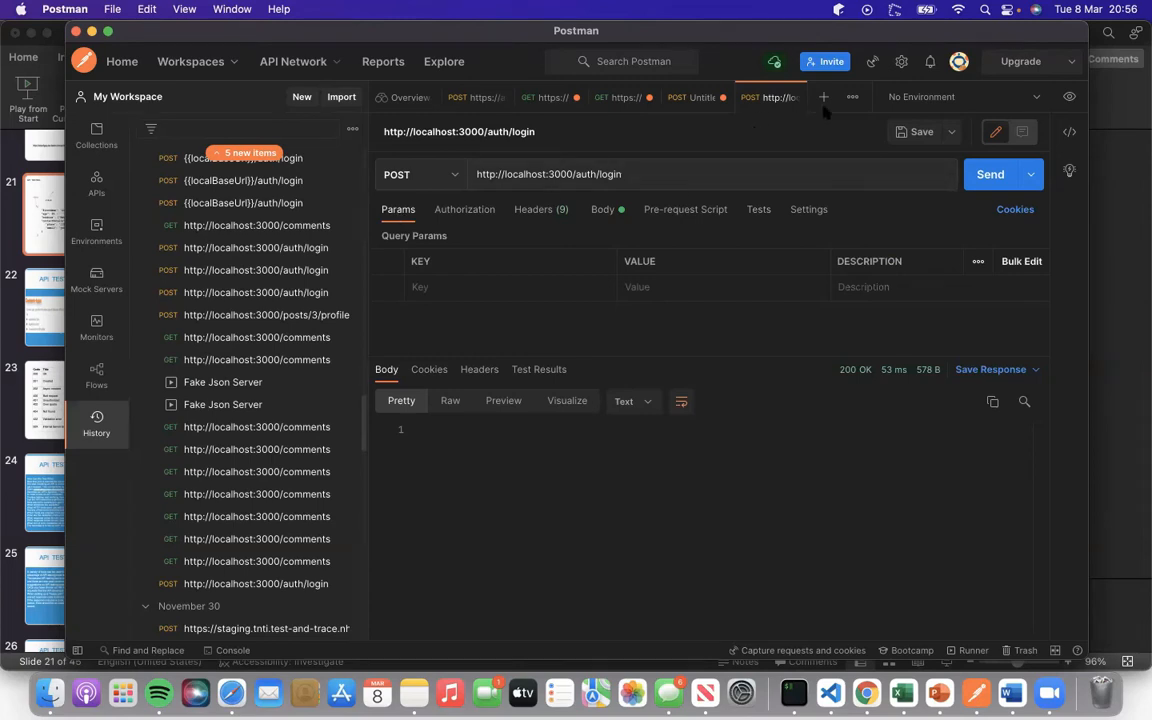
Switch between the untitled POST request and the login request, ending on the GET request for all airports.
click(690, 98)
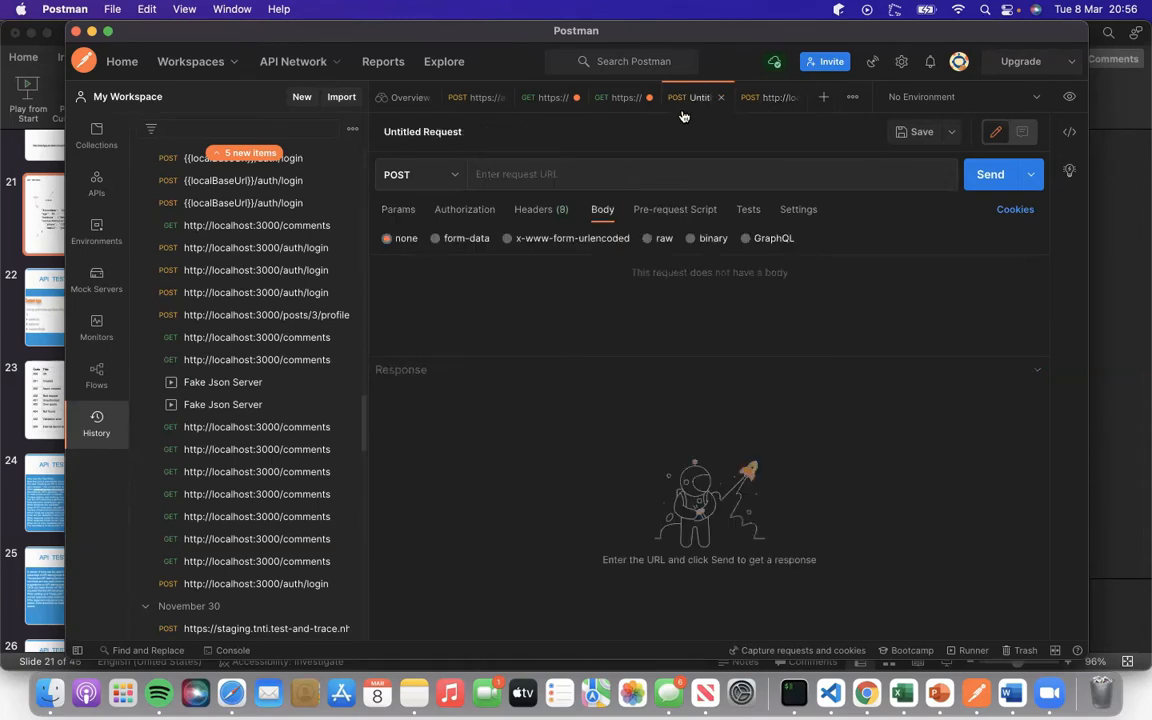
click(762, 98)
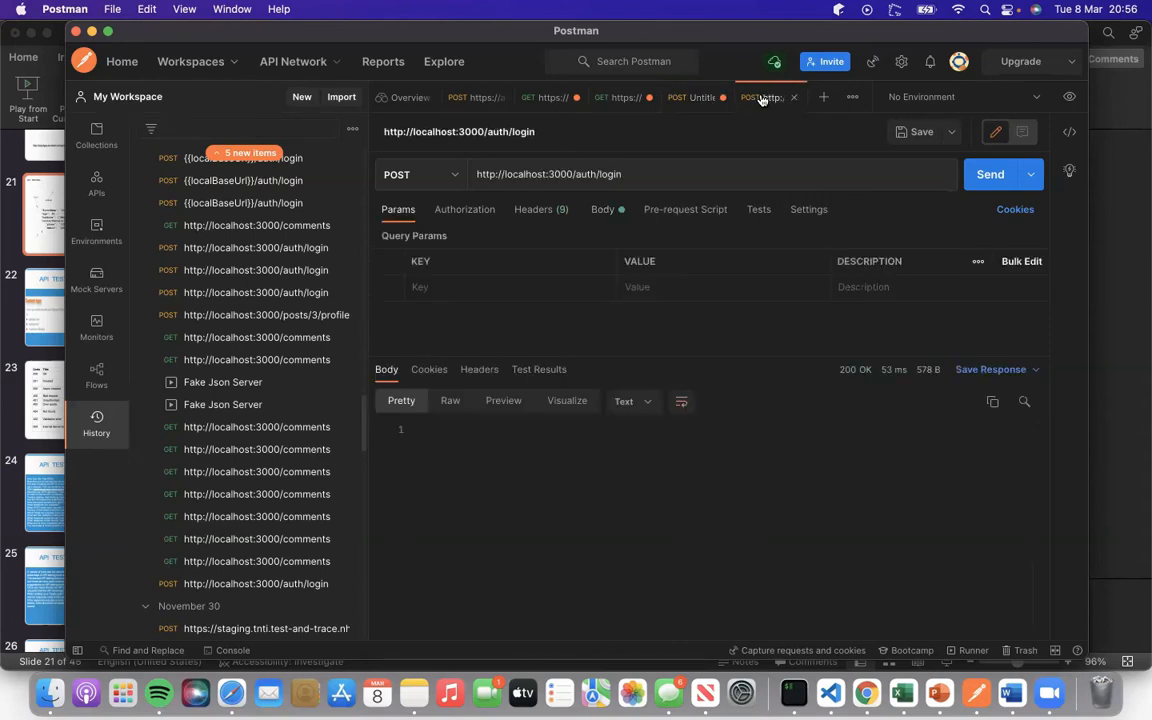
click(699, 97)
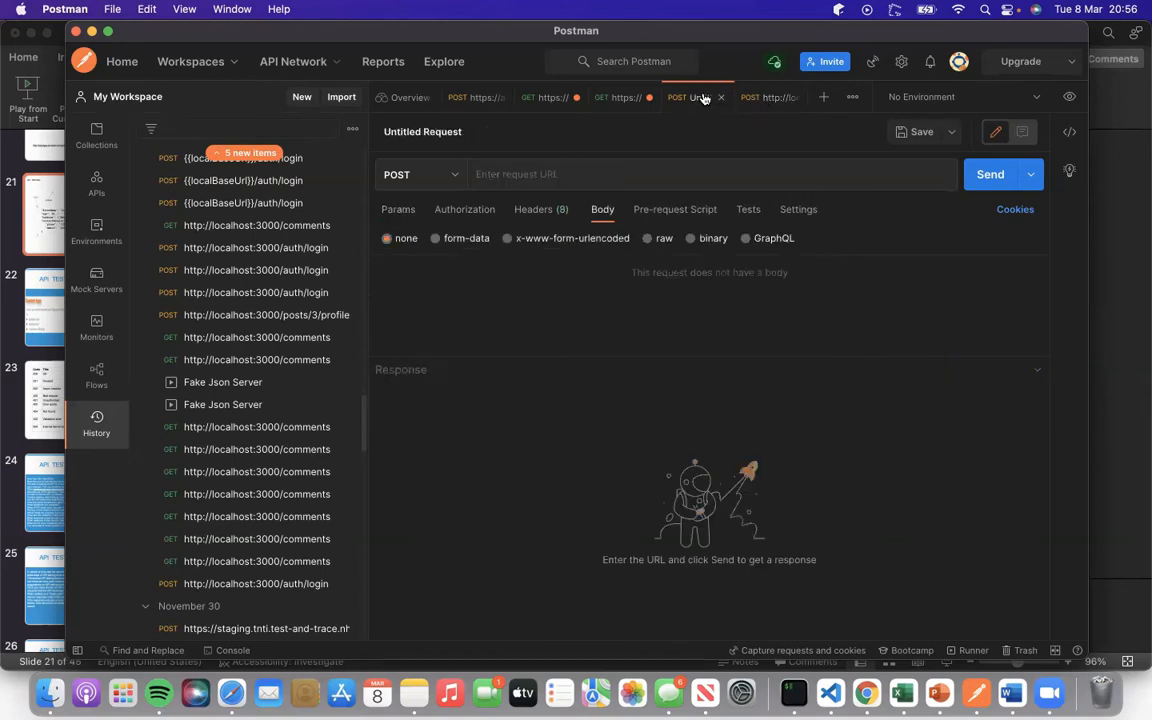
click(620, 98)
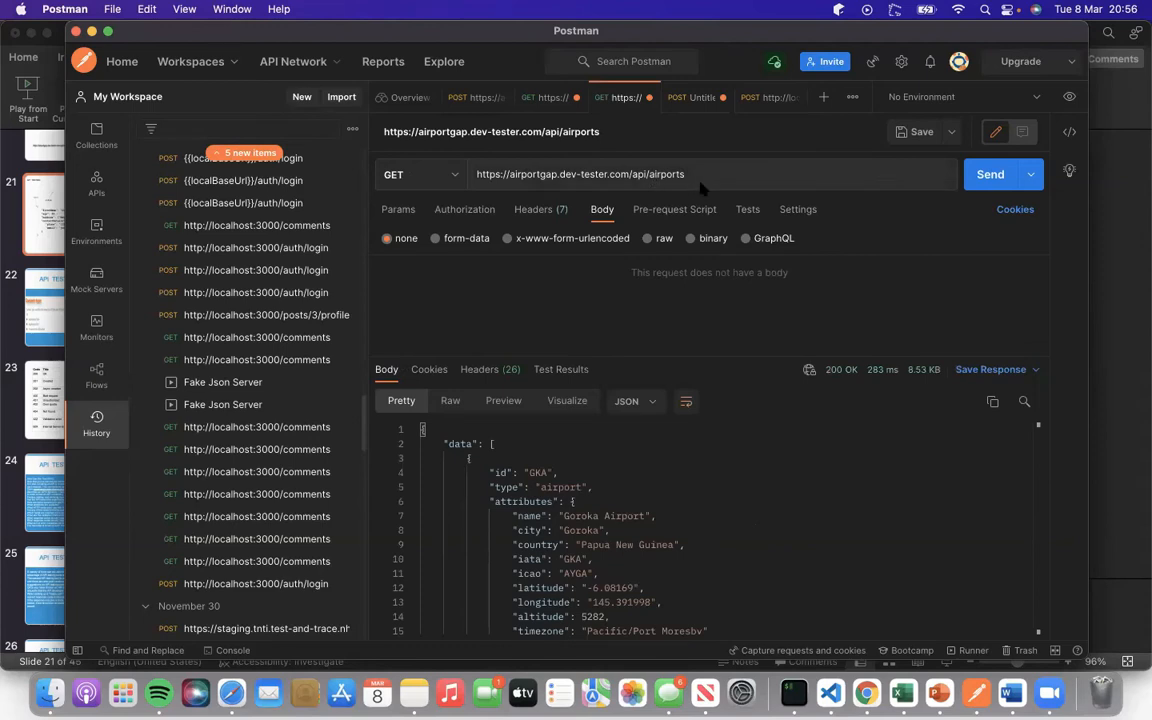
Browse the returned airport list and highlight the id GKA line of the Goroka Airport entry.
double_click(523, 472)
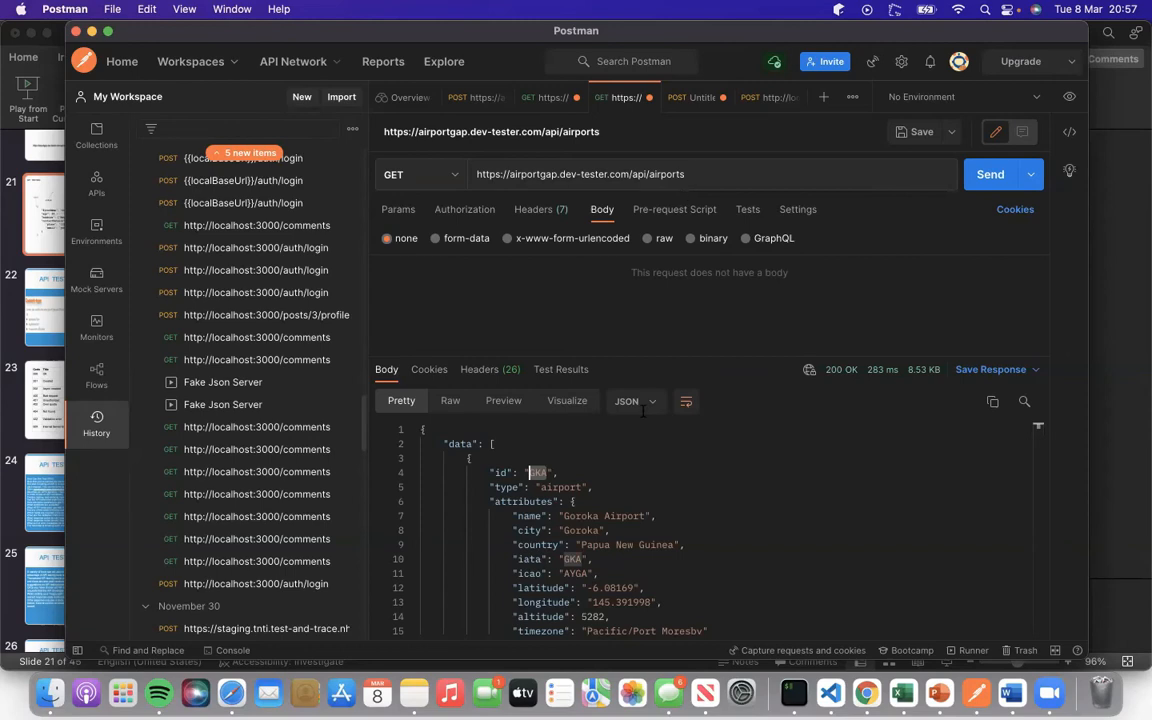
scroll(651, 598, down, 2)
scroll(651, 598, down, 20)
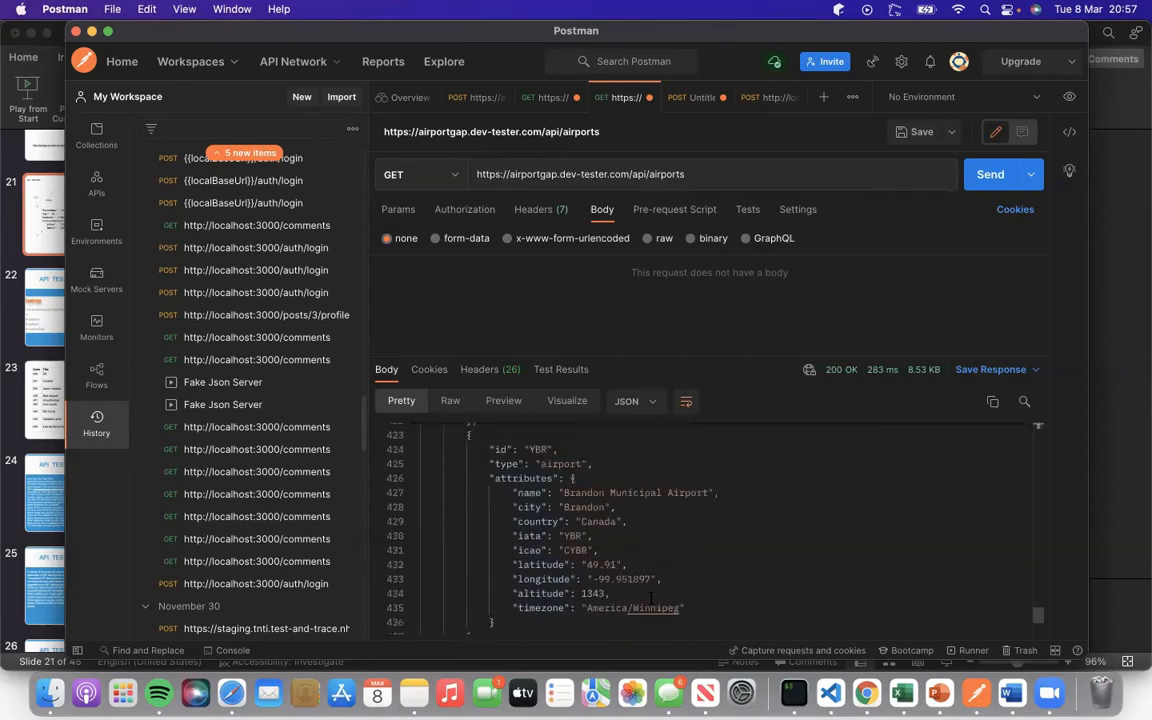
scroll(651, 600, up, 20)
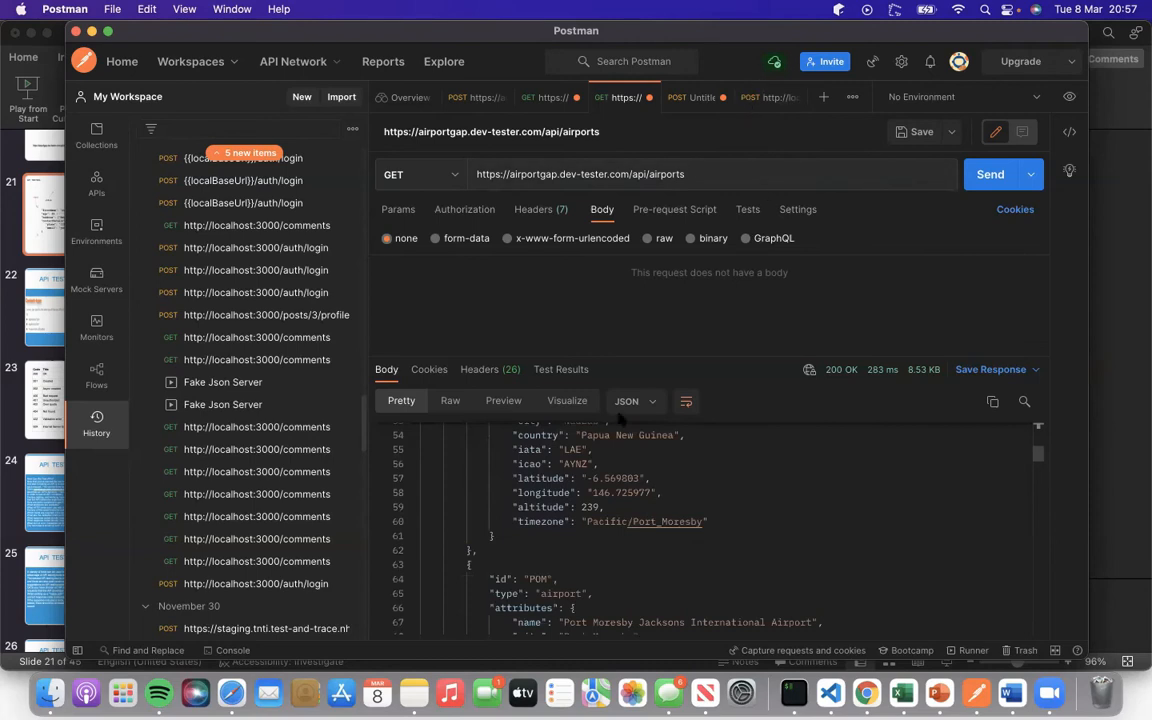
scroll(579, 588, up, 8)
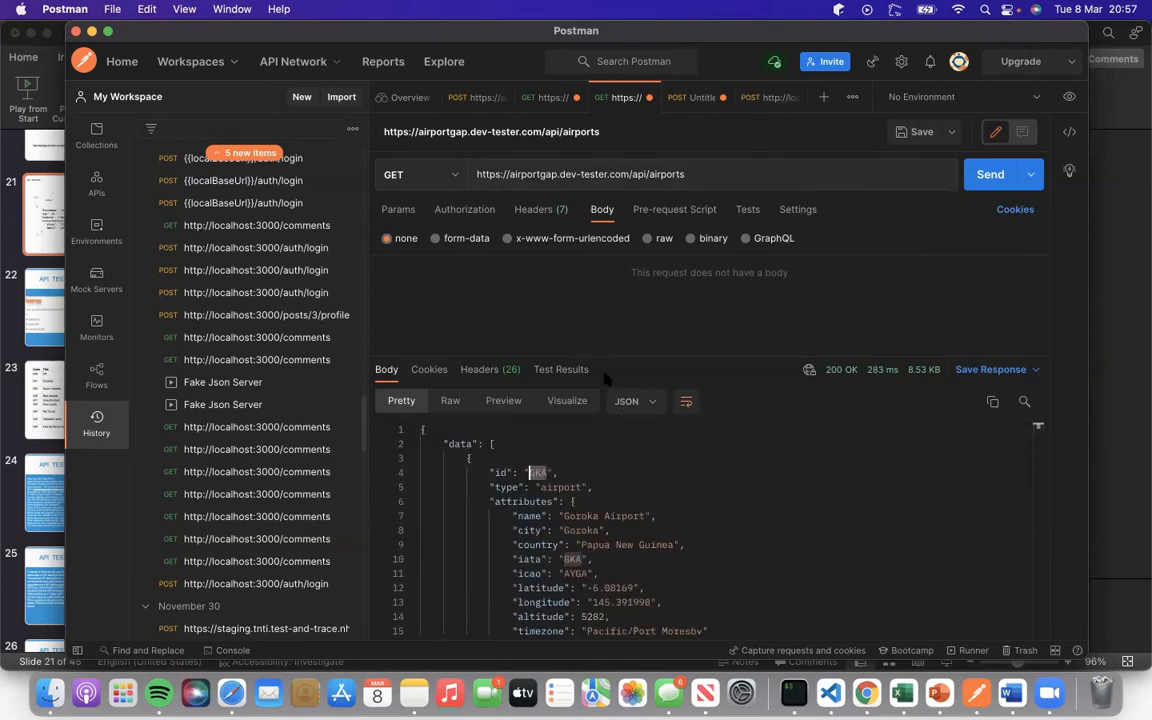
drag(558, 472, 494, 472)
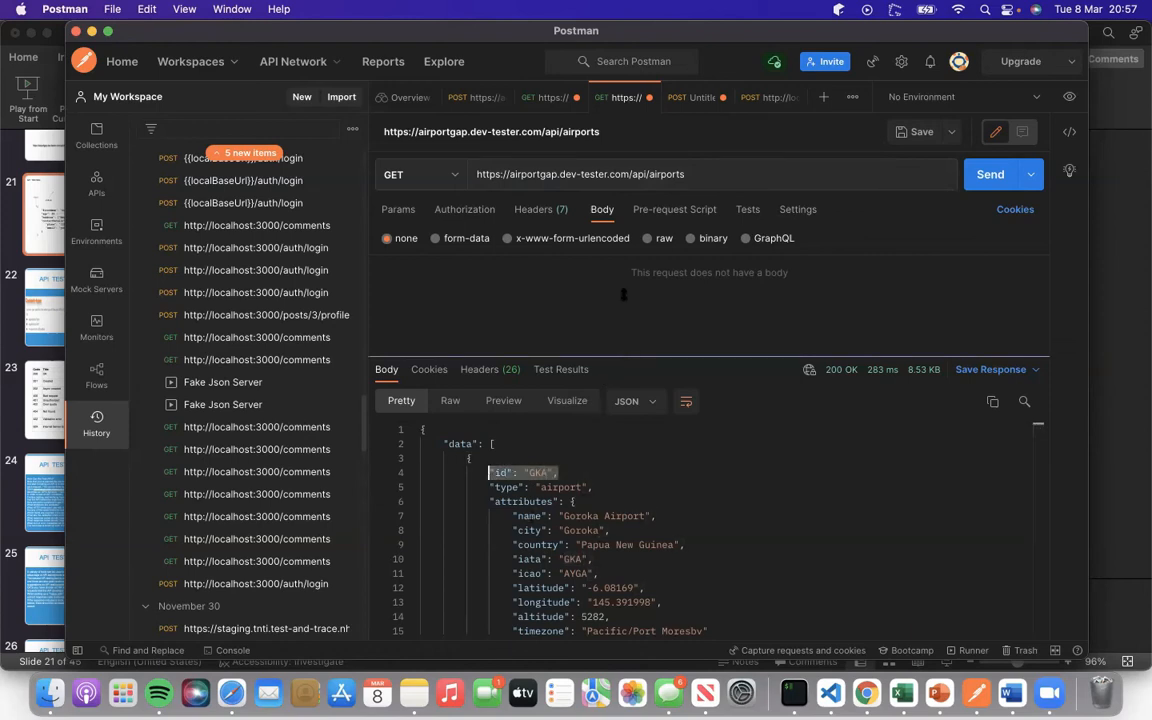
Enlarge the response pane and look through the first airport records.
drag(622, 356, 624, 292)
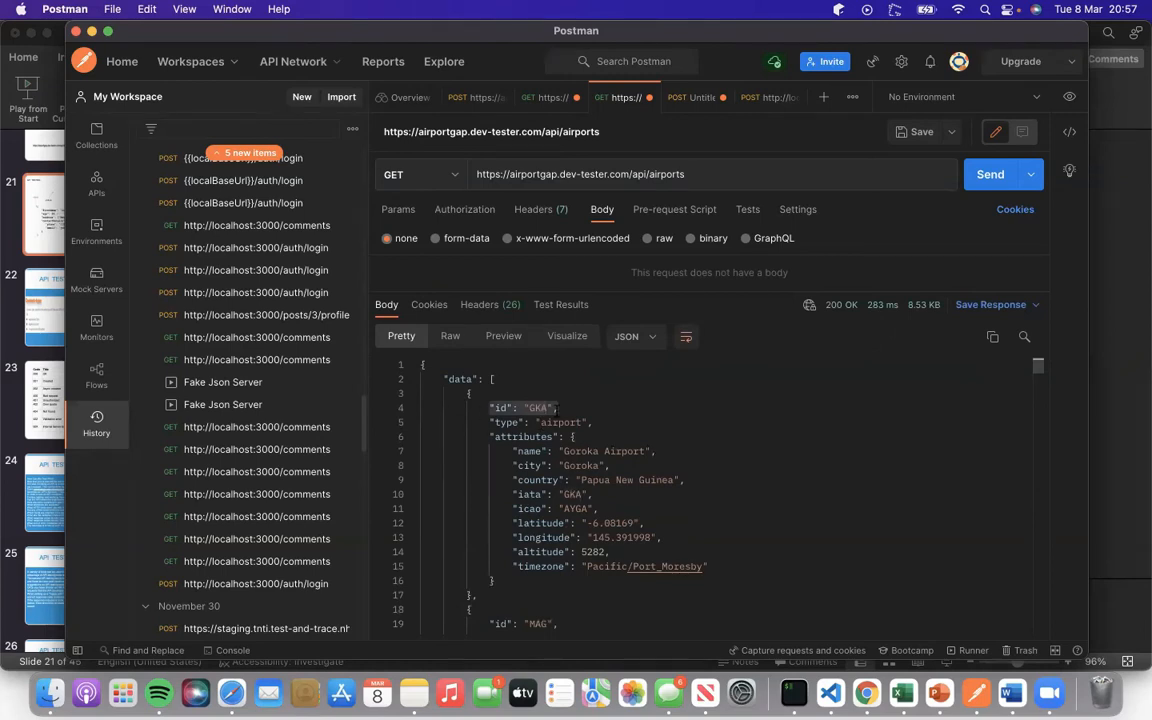
drag(590, 292, 575, 268)
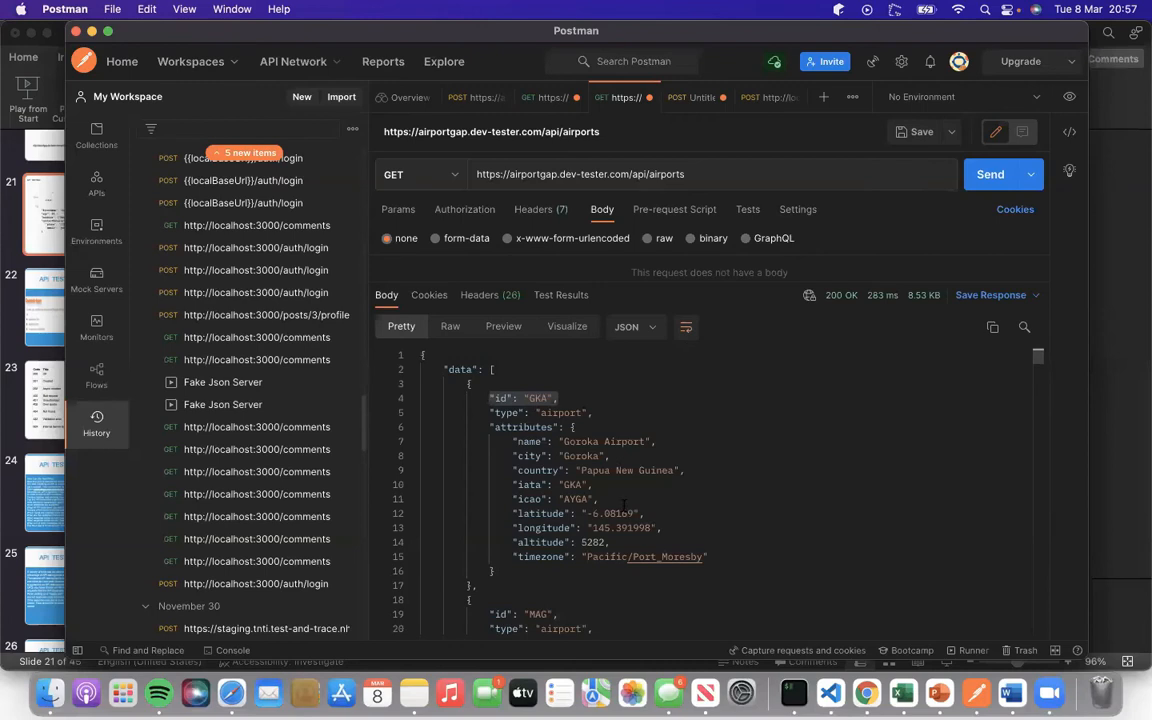
scroll(624, 505, down, 5)
scroll(624, 505, up, 5)
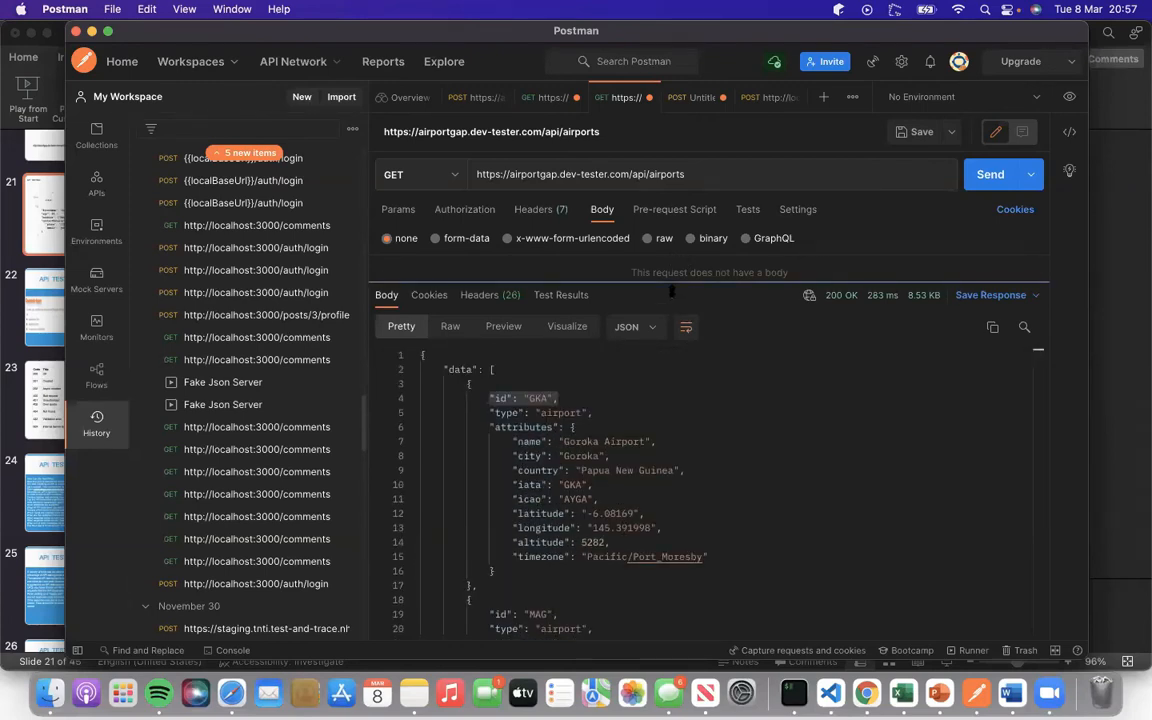
Shrink the response pane of the airports request and close the localhost login request.
drag(674, 336, 674, 375)
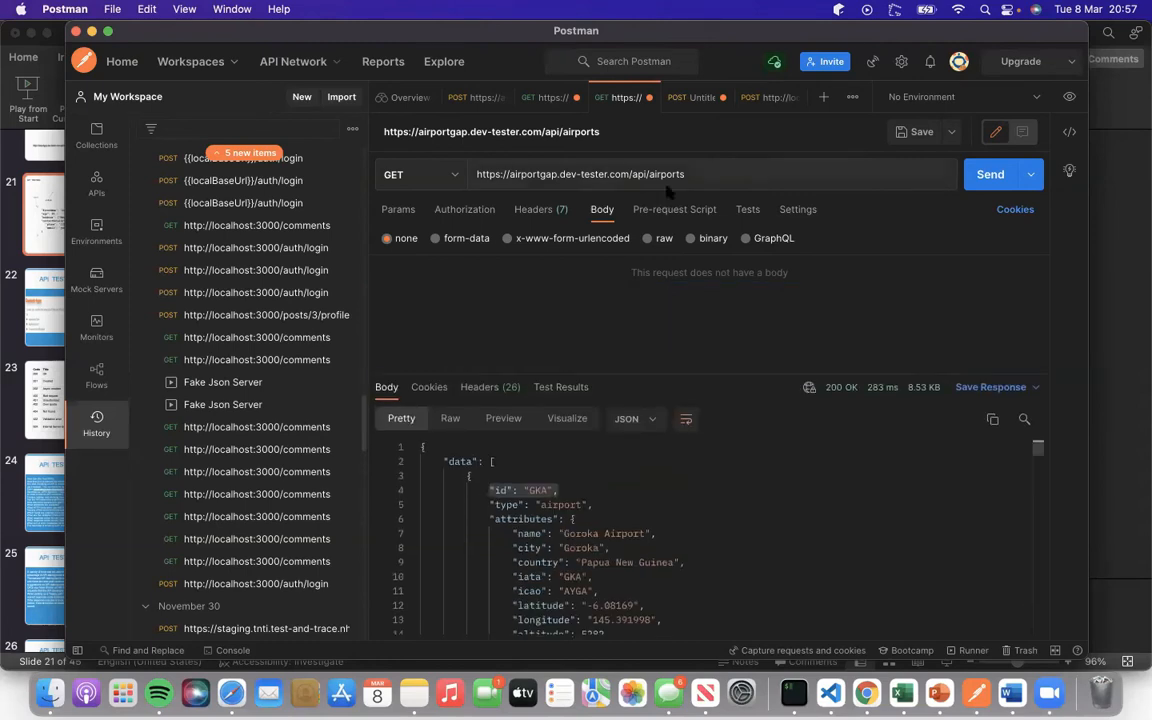
click(768, 98)
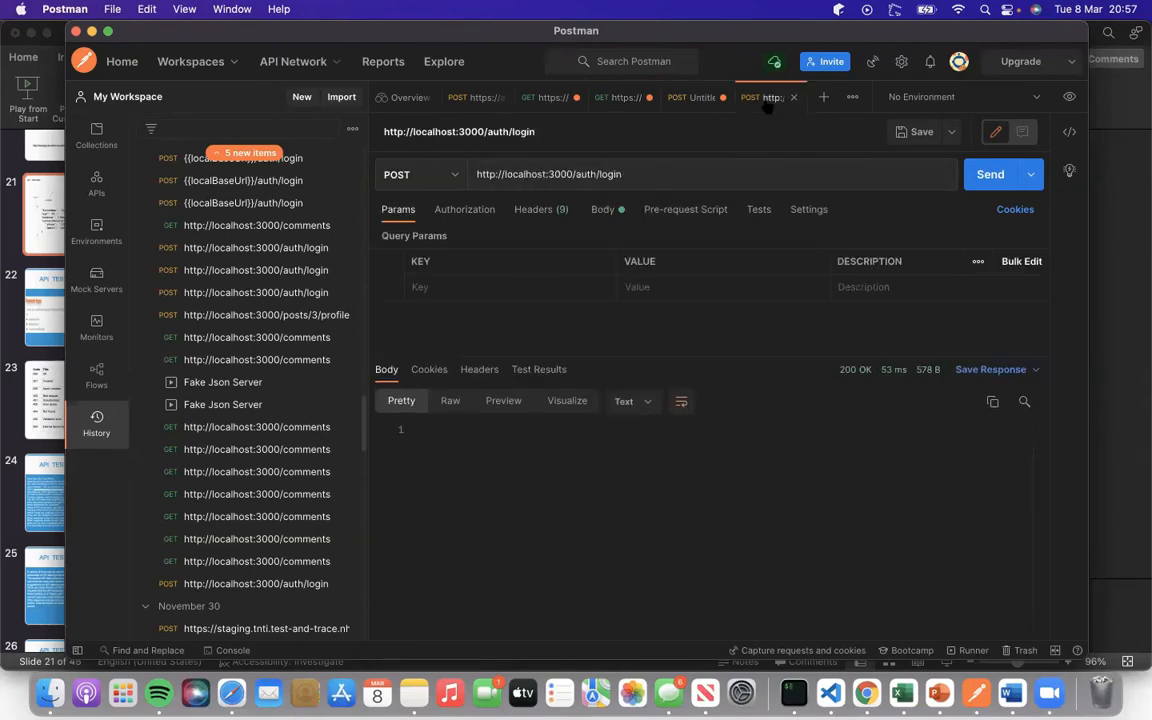
click(794, 98)
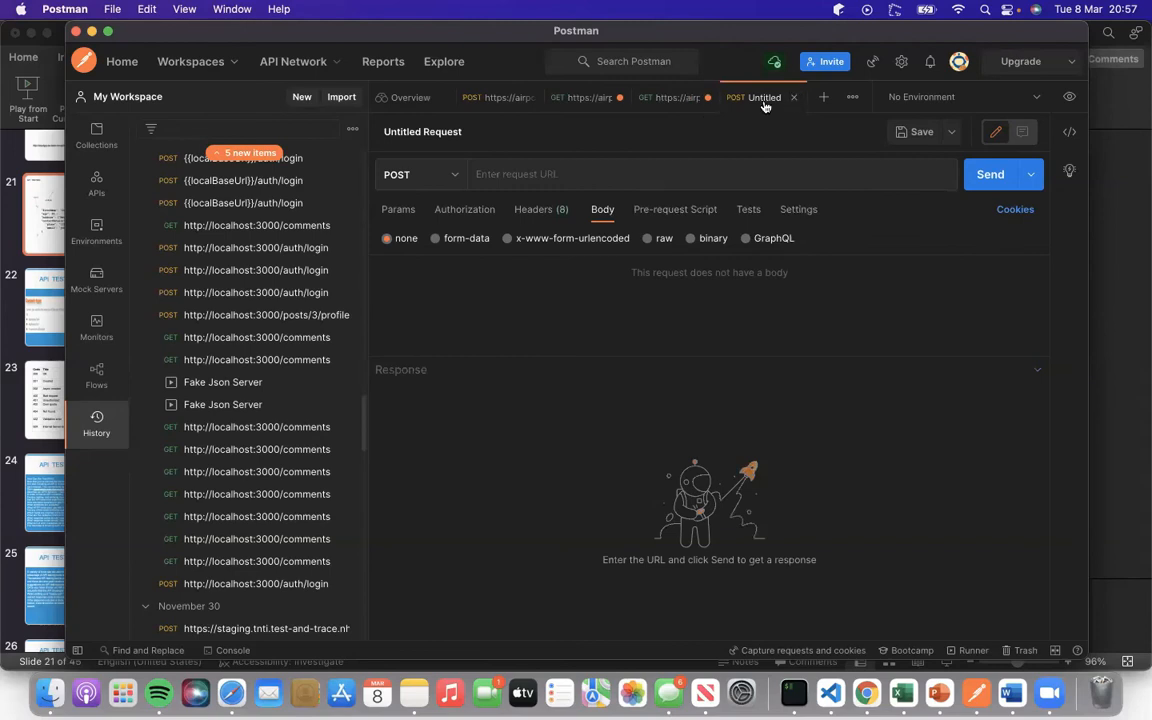
click(573, 174)
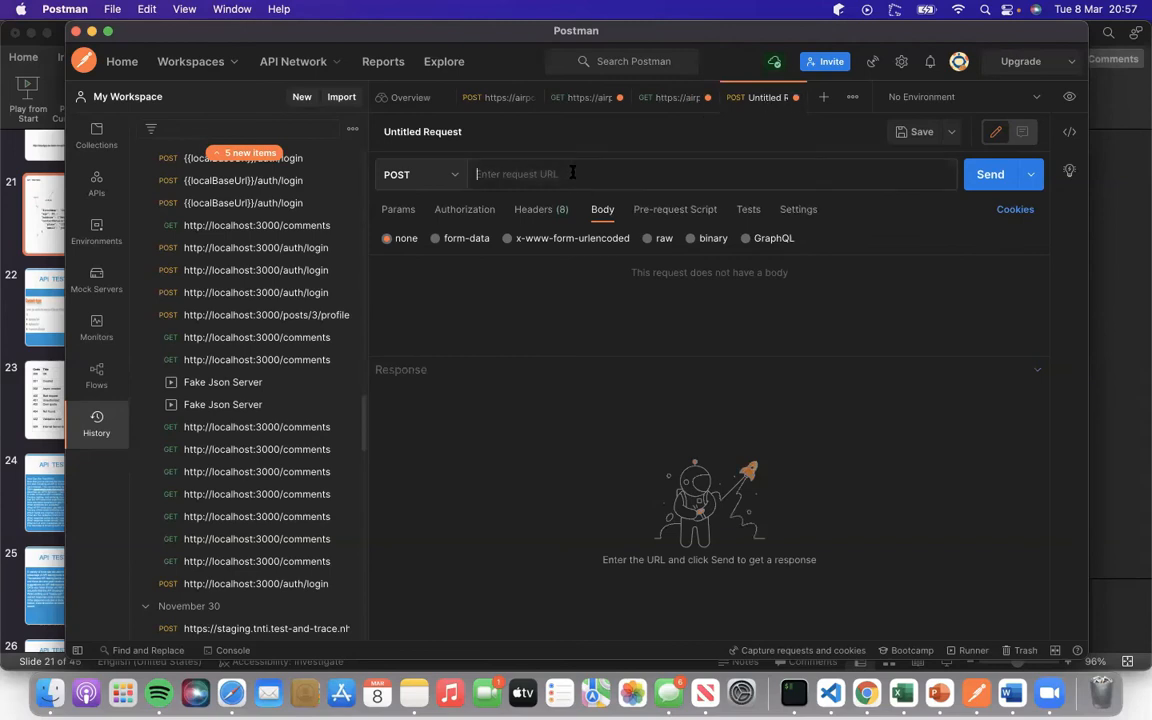
text(GKA)
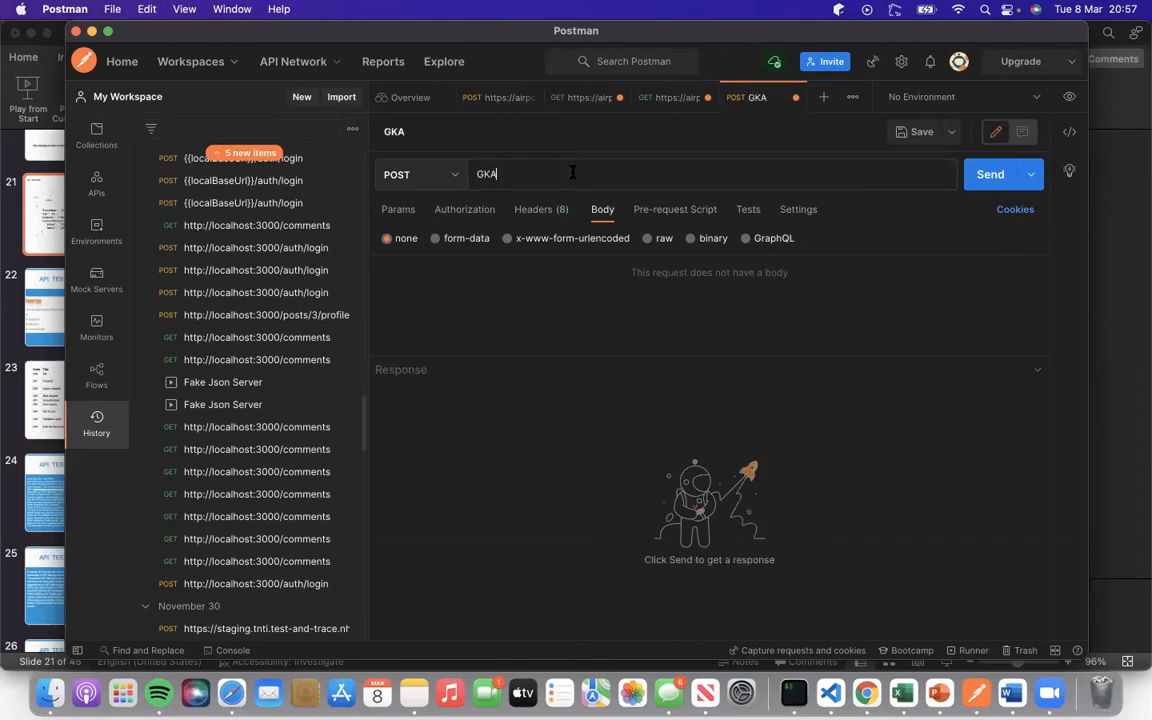
click(668, 98)
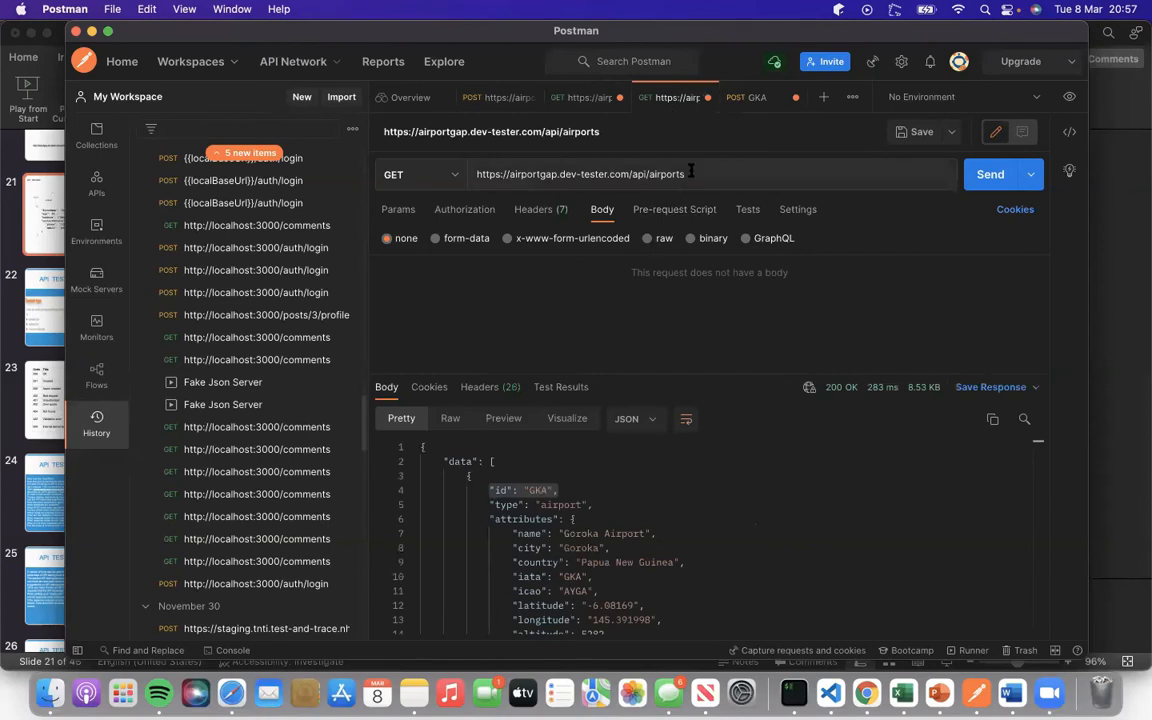
drag(688, 172, 476, 173)
key(super+c)
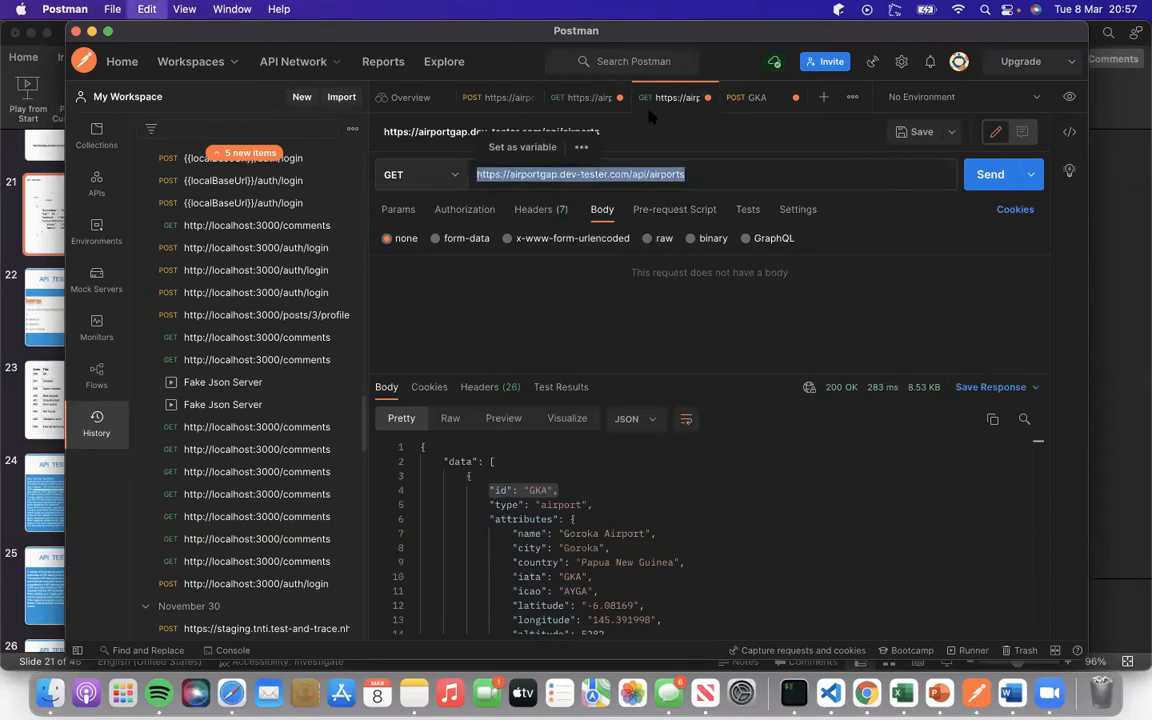
click(733, 98)
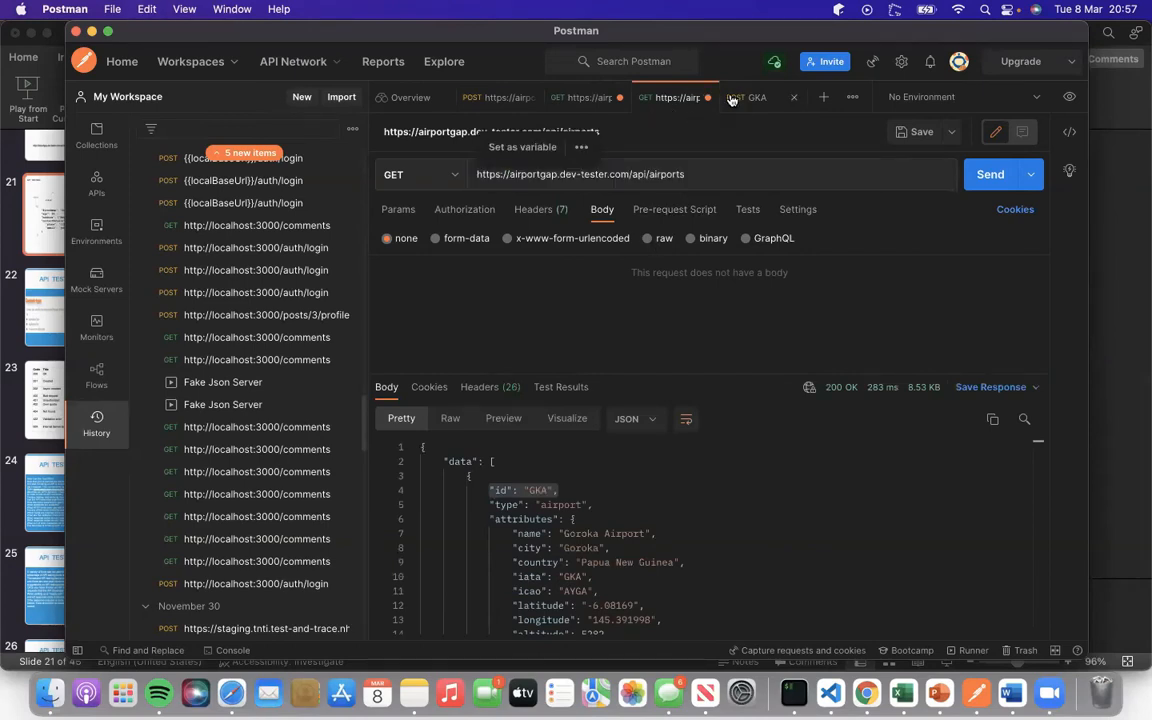
click(510, 174)
double_click(510, 174)
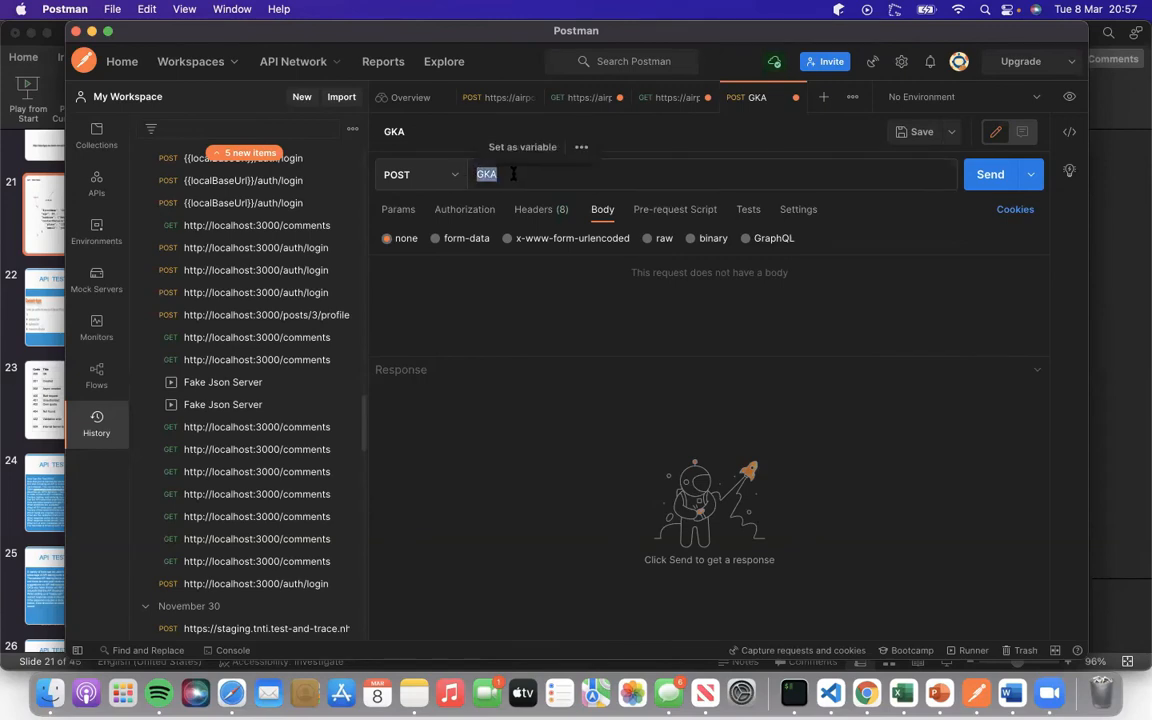
key(super+v)
click(454, 178)
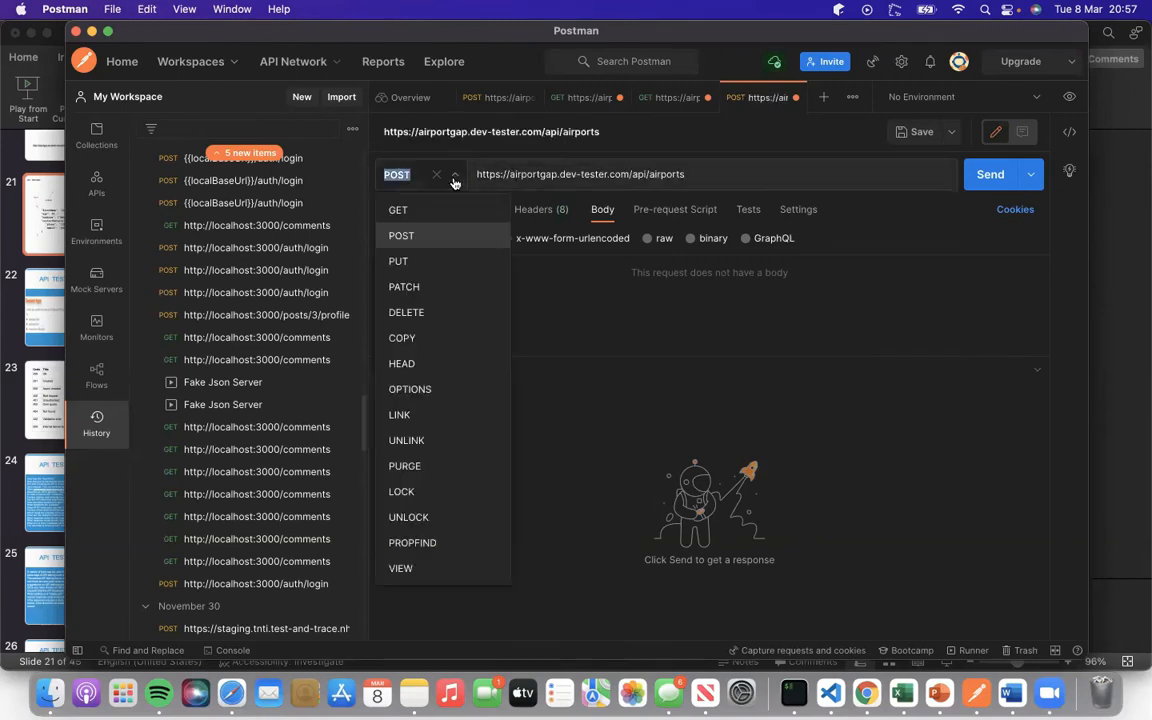
click(398, 211)
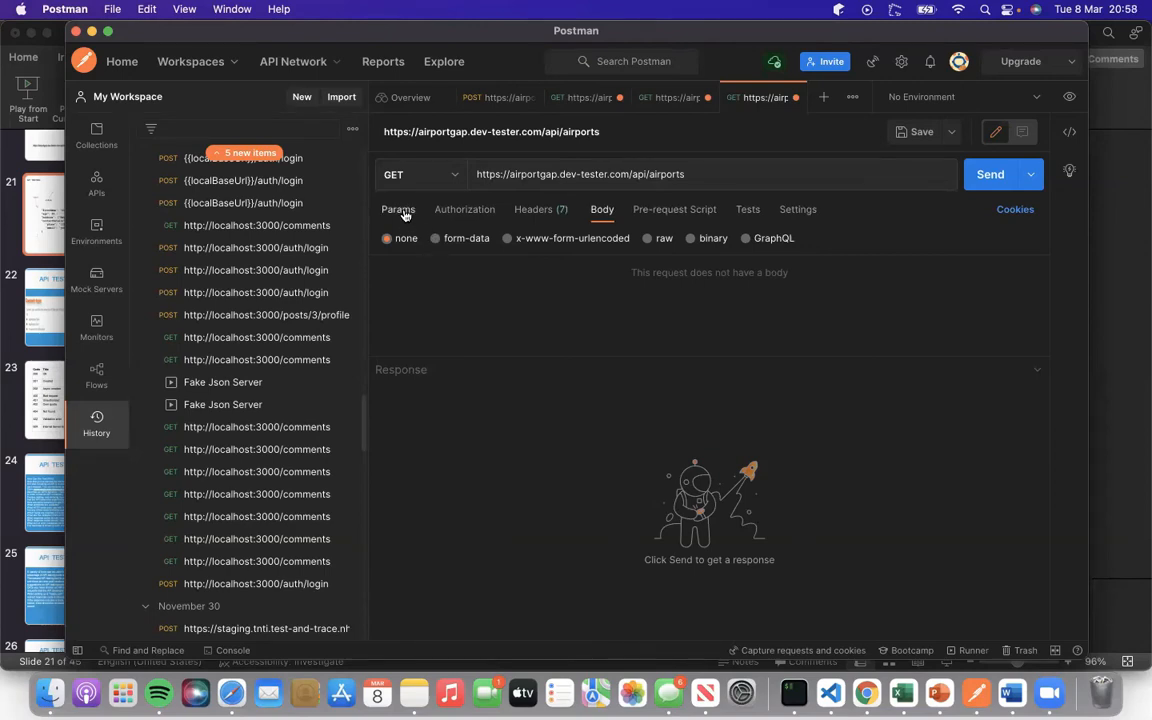
Add a query parameter with key id and value GKA, checking the id against the airports response.
click(402, 212)
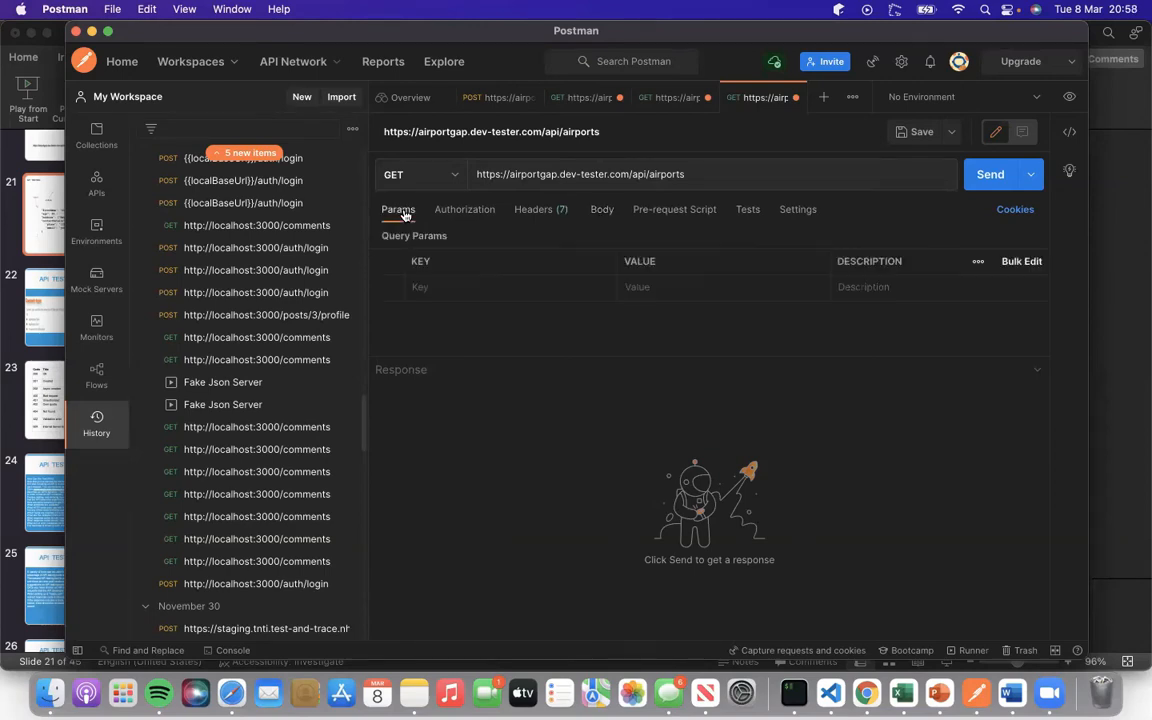
click(441, 288)
text(id)
click(668, 288)
text(GKA)
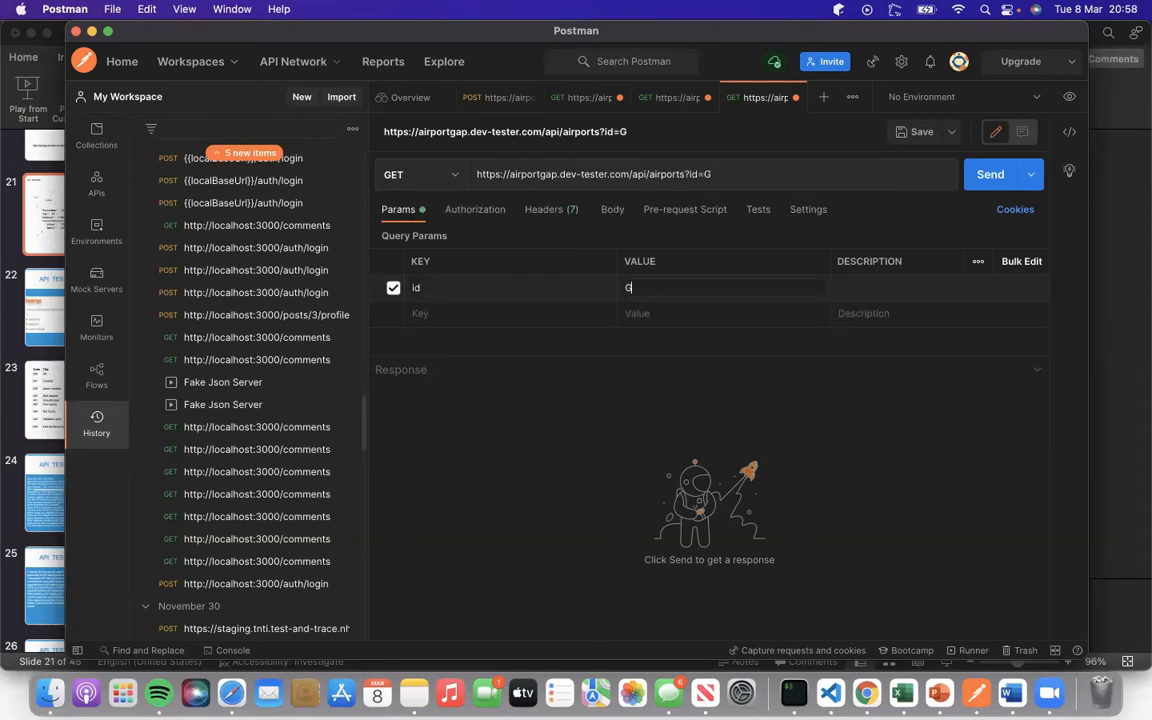
click(664, 99)
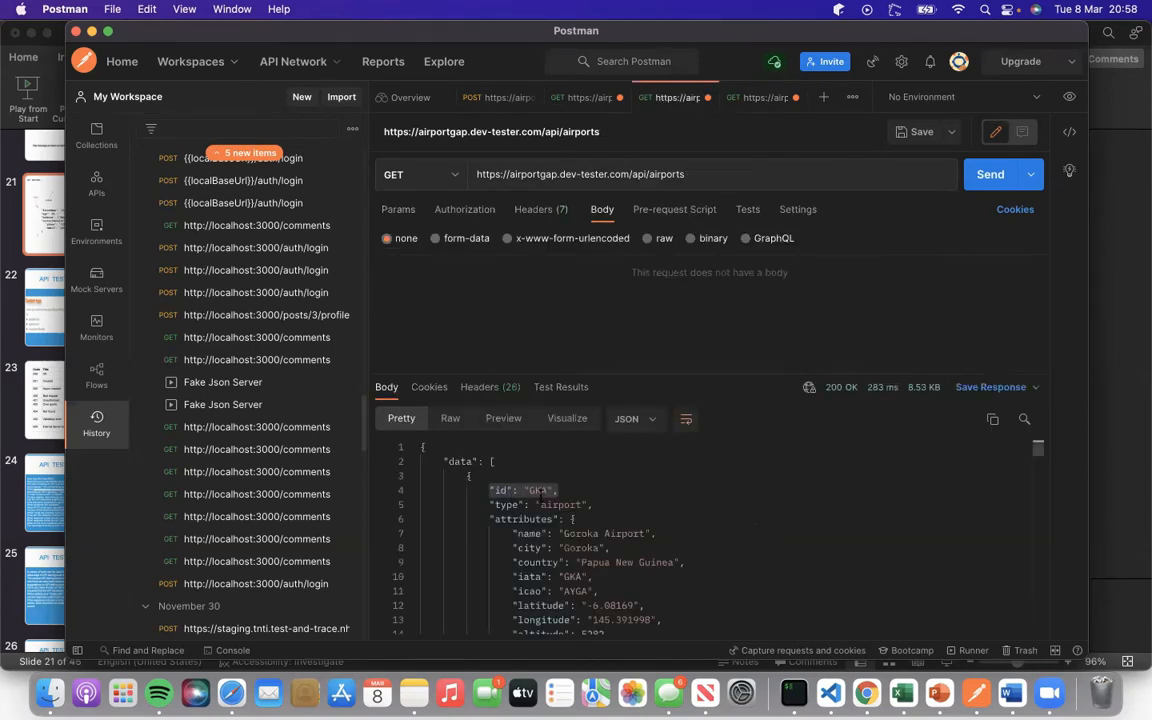
click(752, 99)
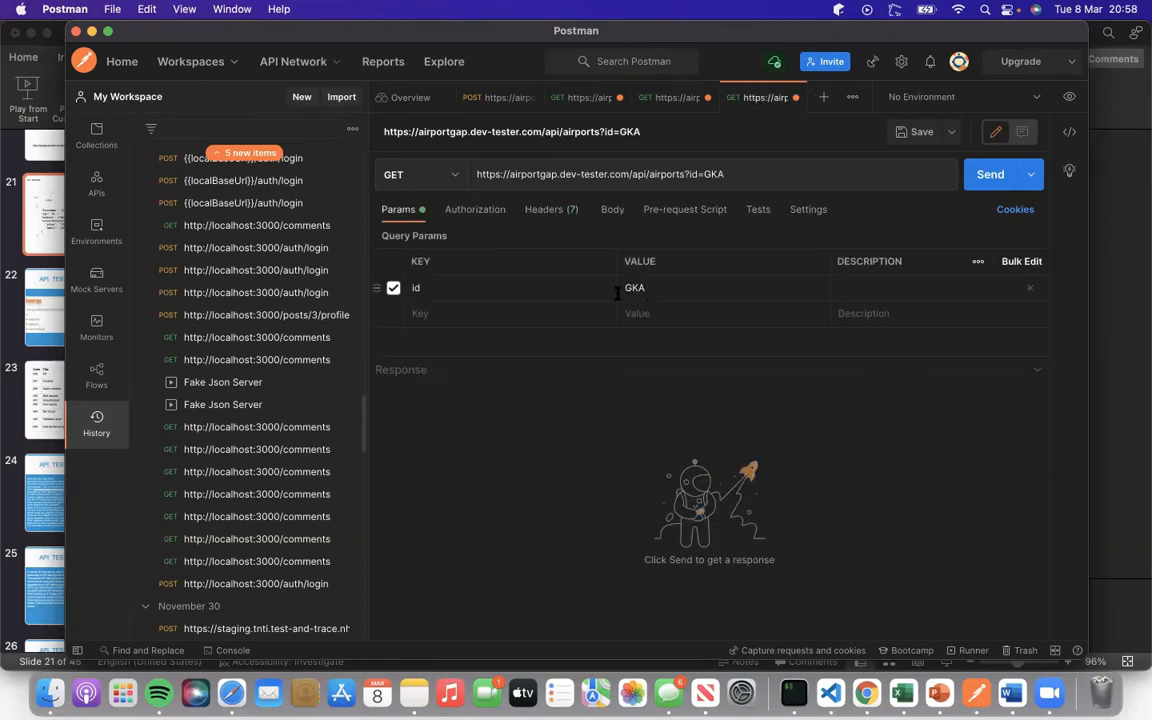
Clear the id query parameter's value and key, and disable its row.
click(728, 174)
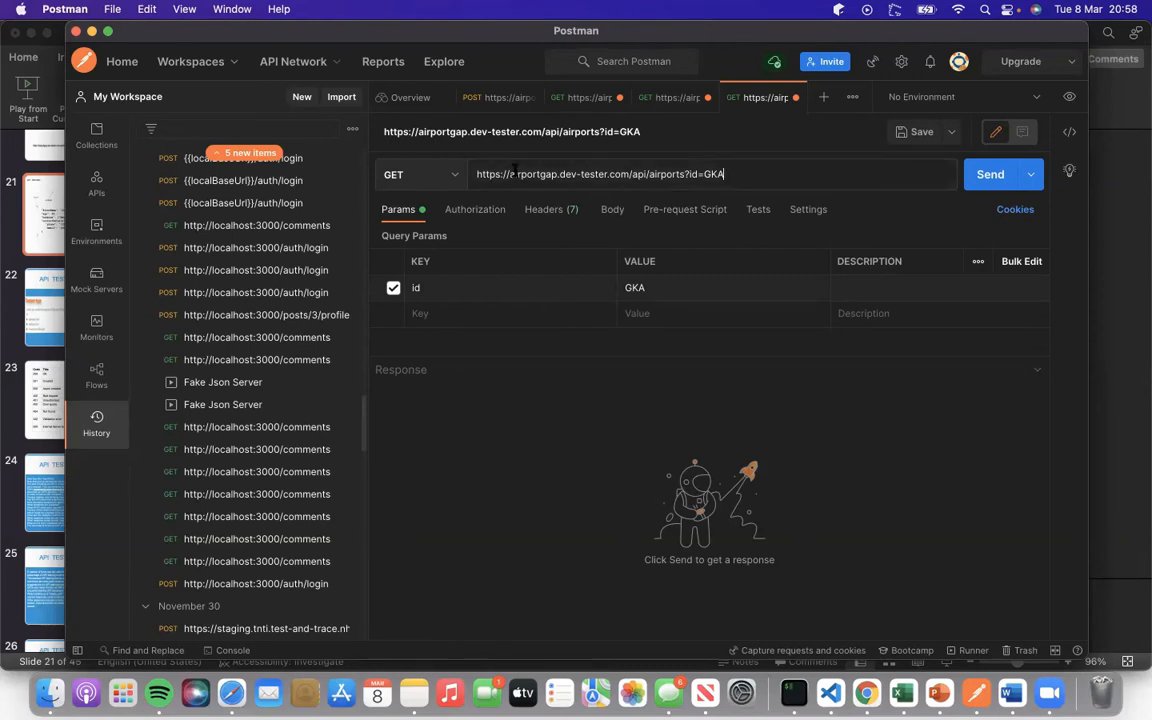
key(BackSpace)
key(BackSpace)
key(BackSpace)
click(530, 288)
key(BackSpace)
key(BackSpace)
click(393, 288)
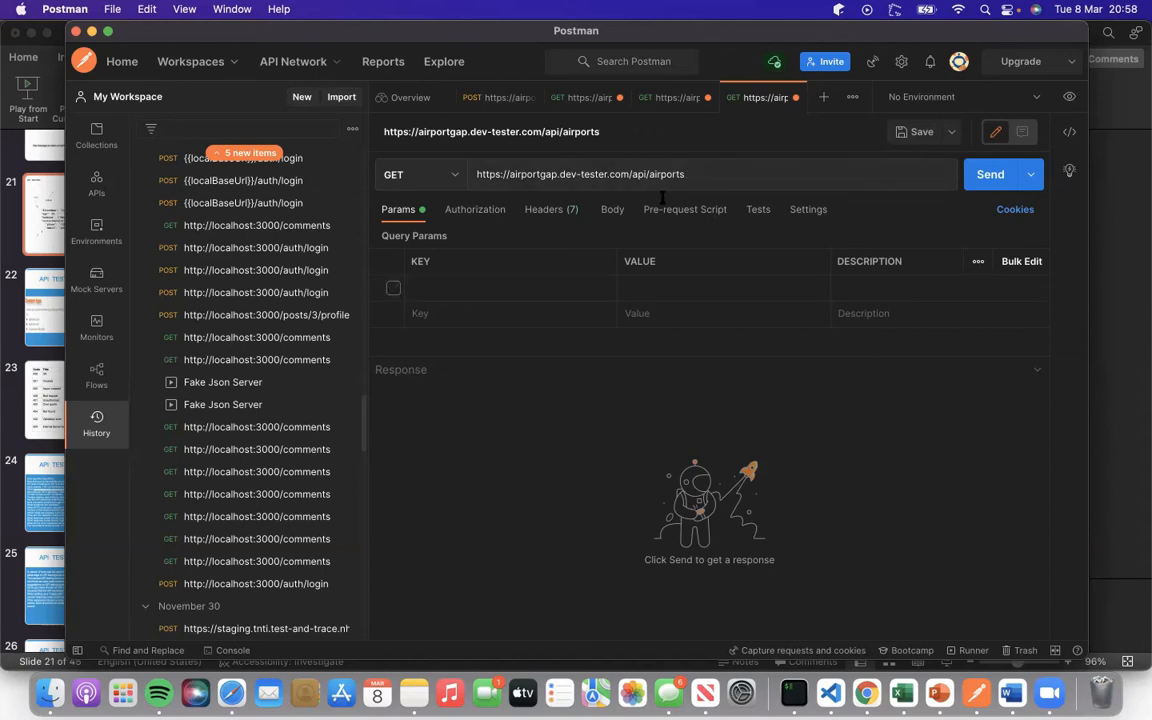
Send the airports request with an enabled query parameter id set to GKA and look through the enlarged response.
drag(704, 174, 473, 172)
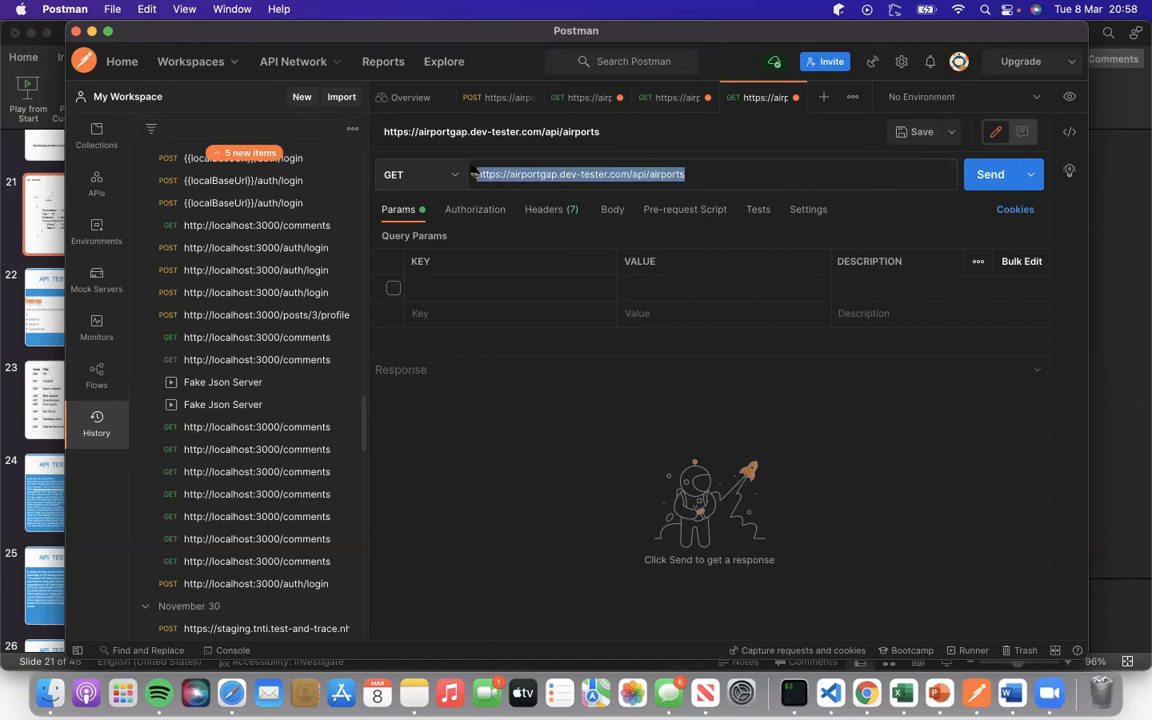
click(393, 288)
click(449, 295)
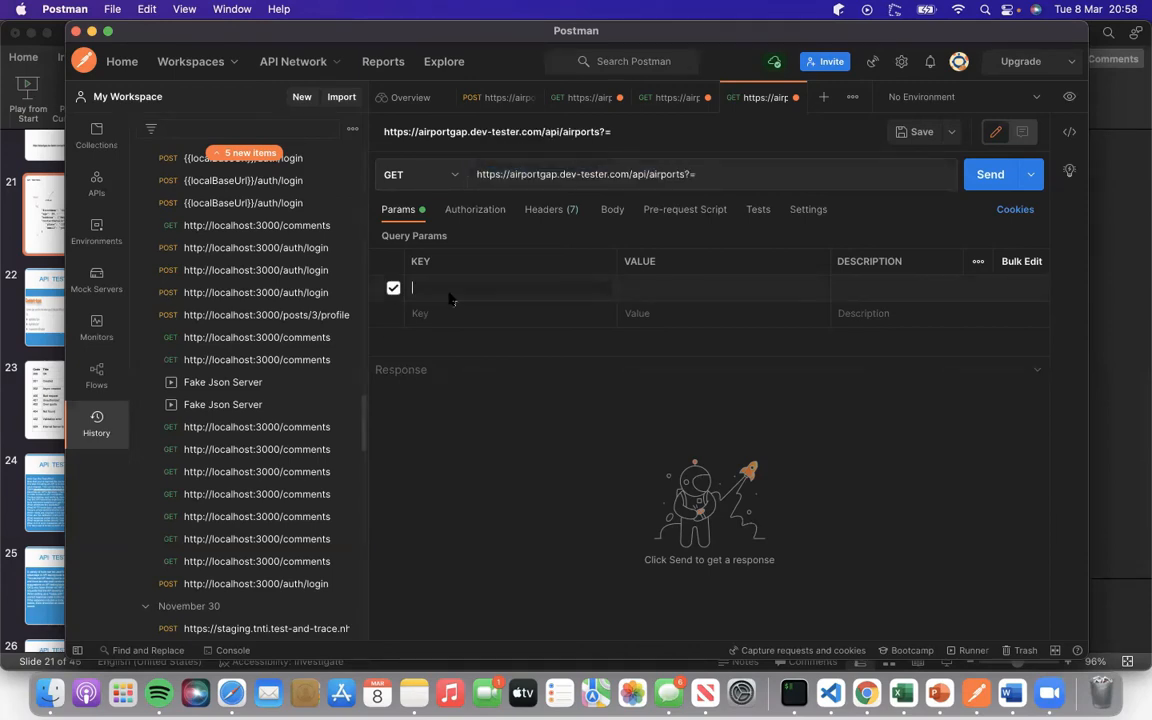
text(id)
click(657, 300)
text(GKA)
click(968, 178)
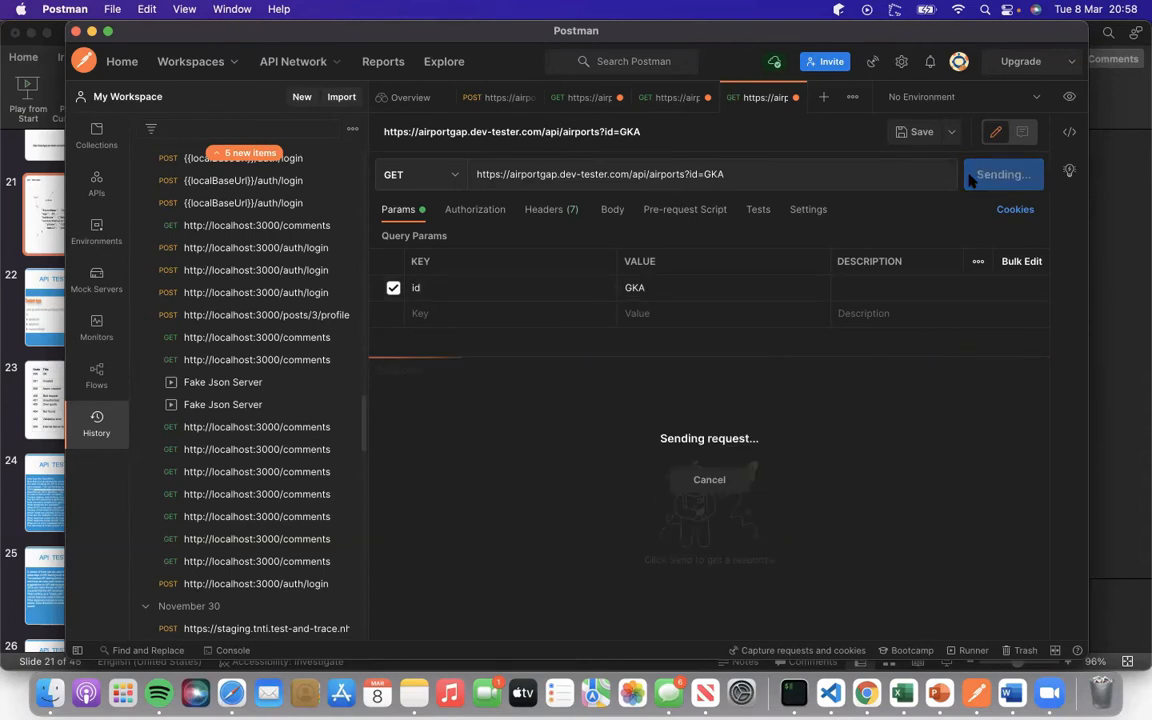
scroll(772, 488, down, 8)
scroll(772, 488, up, 8)
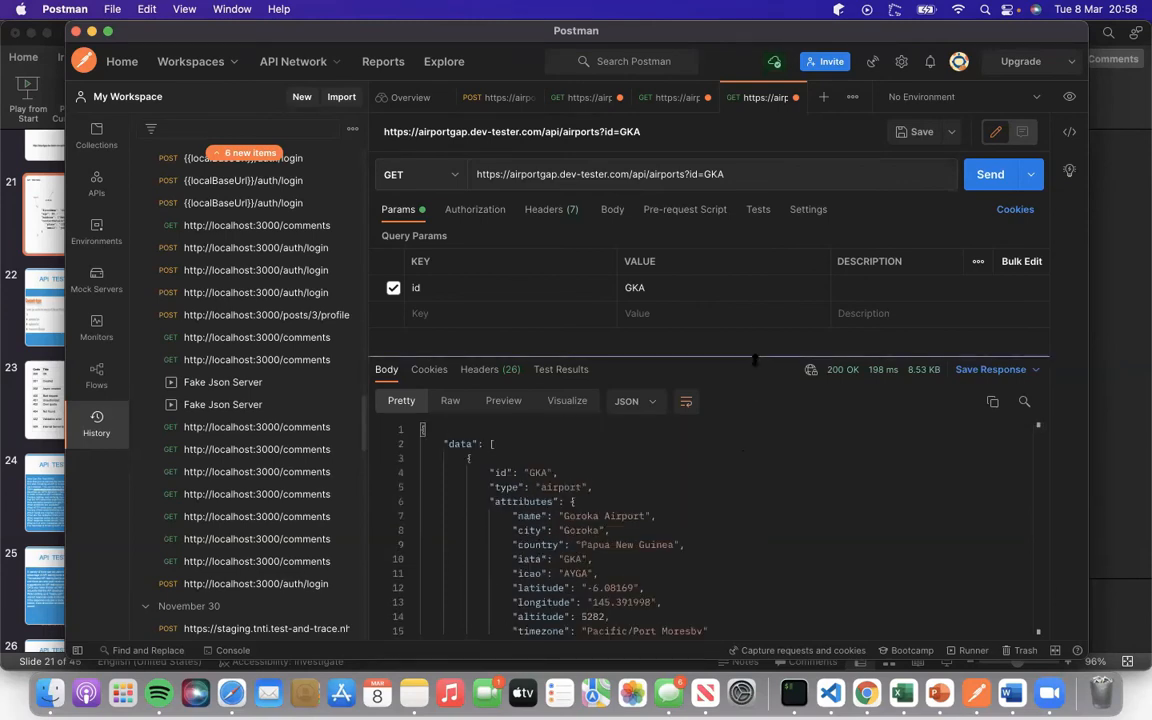
drag(686, 350, 751, 312)
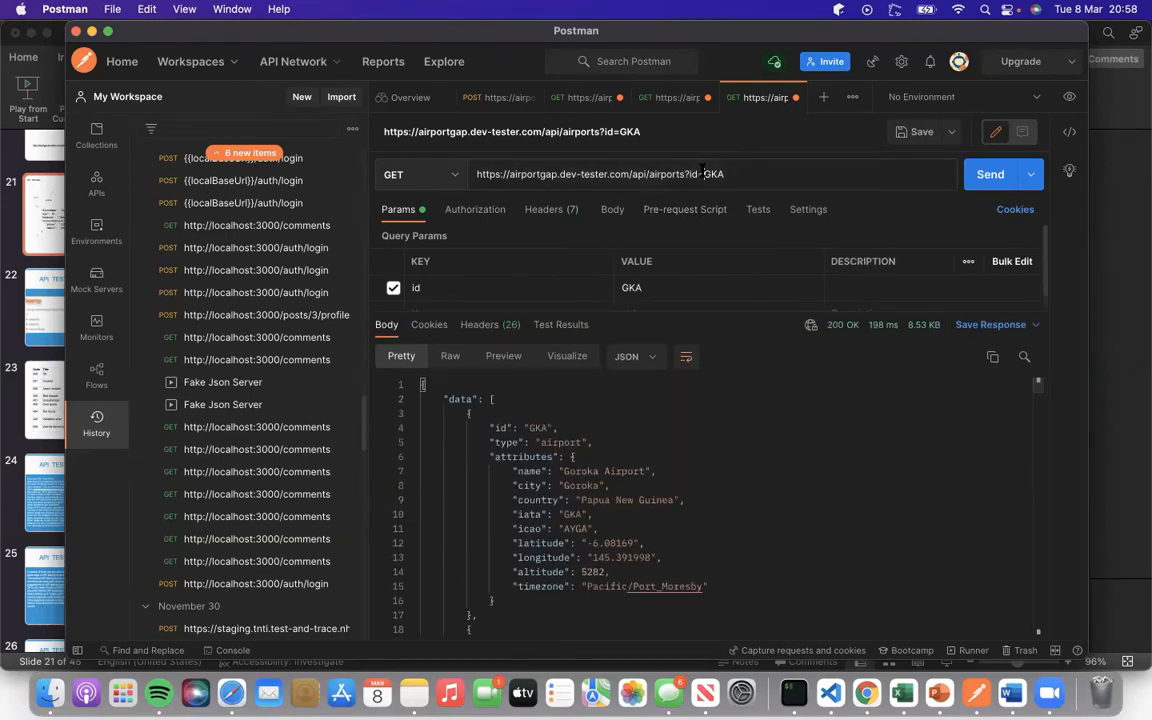
Replace the query string with the path segment /GKA in the request URL and send the request.
key(BackSpace)
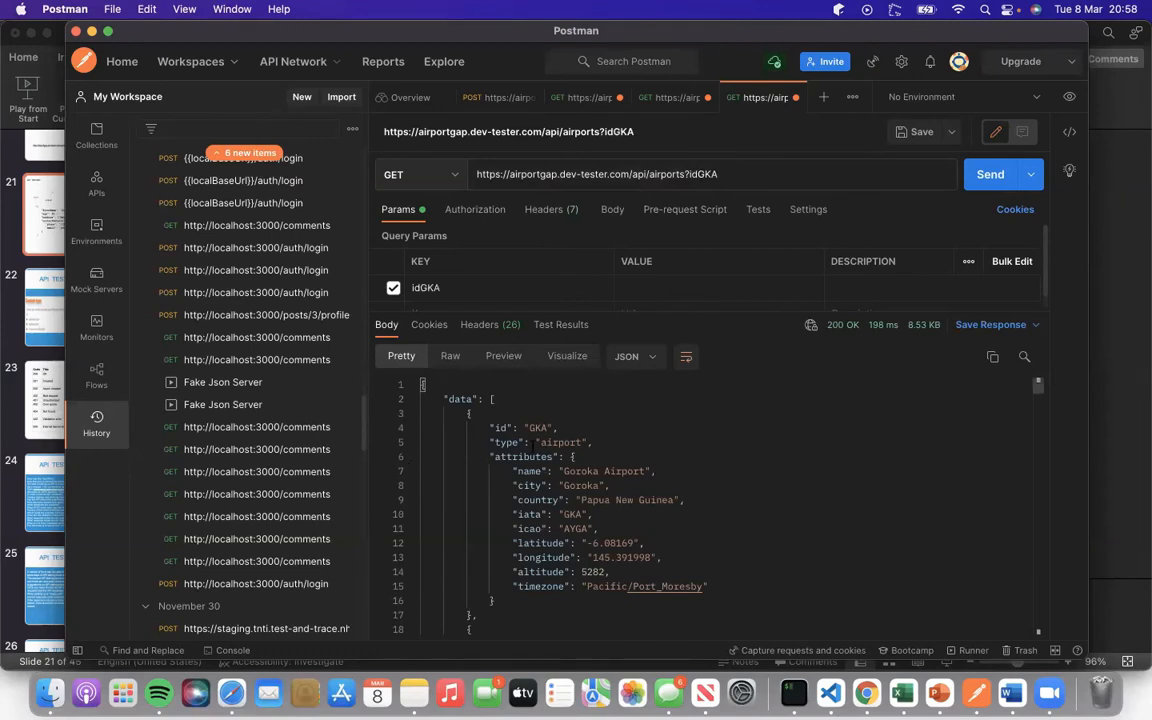
key(BackSpace)
key(BackSpace)
key(BackSpace)
text(/)
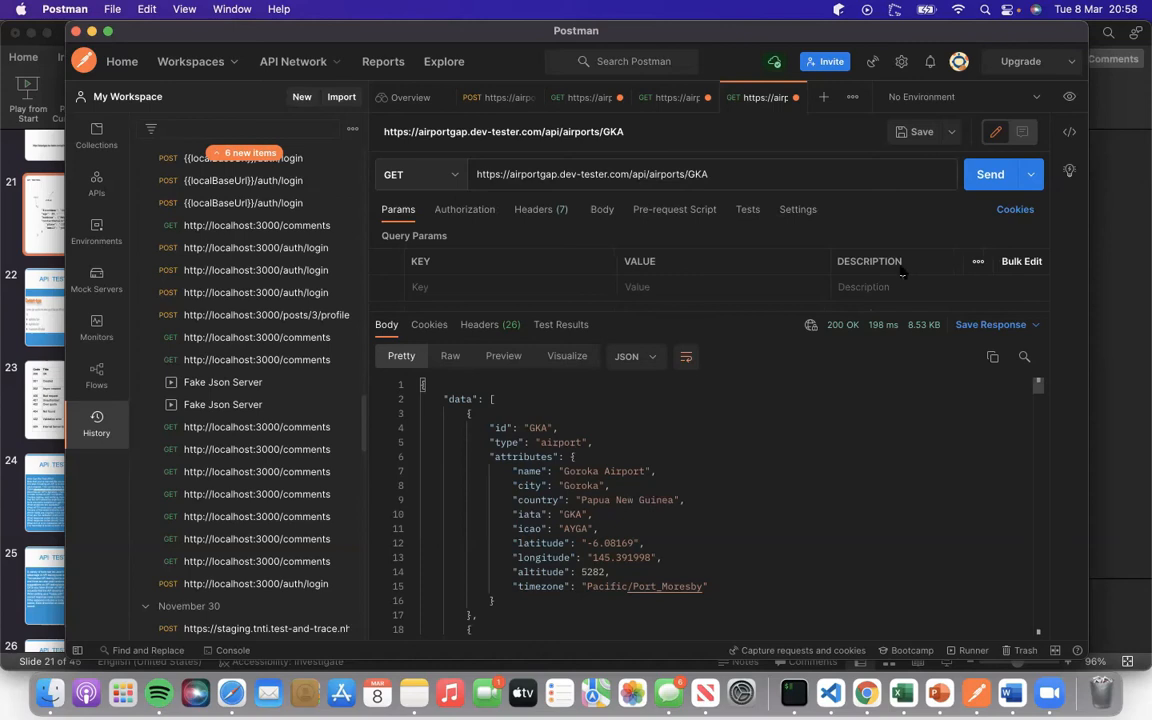
click(982, 177)
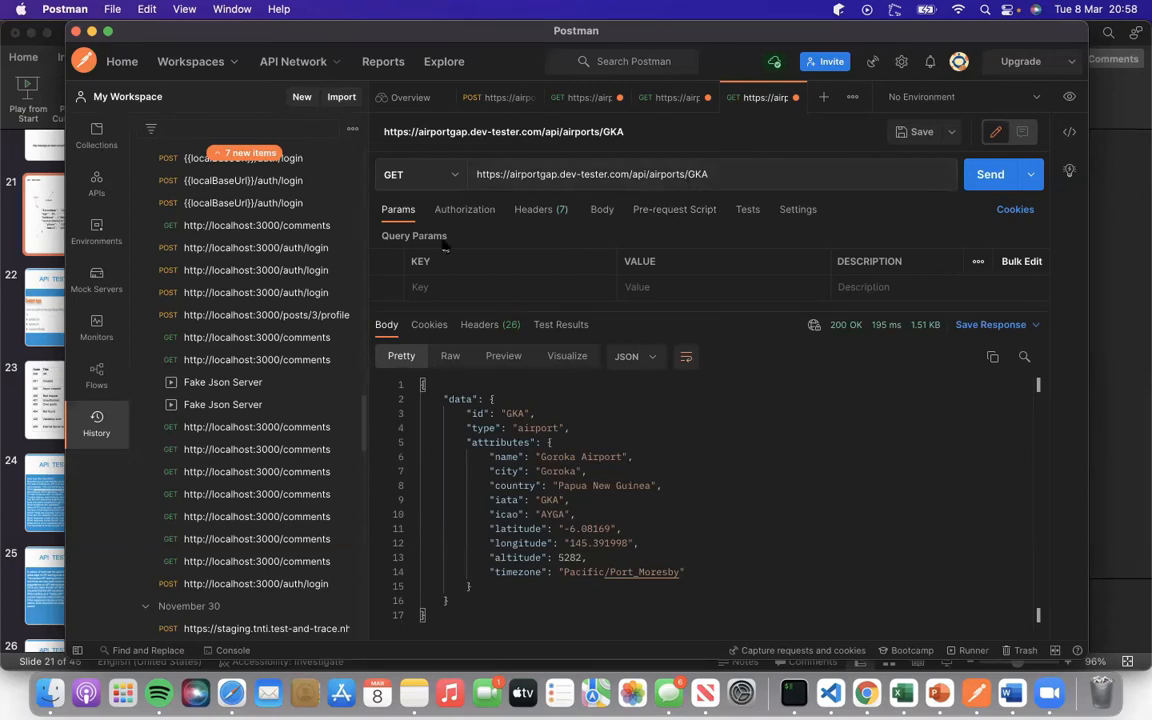
Replace the /GKA path segment with the query parameter id, using the GKA value copied from the response.
click(705, 174)
key(BackSpace)
key(BackSpace)
key(BackSpace)
key(BackSpace)
text(id)
click(646, 284)
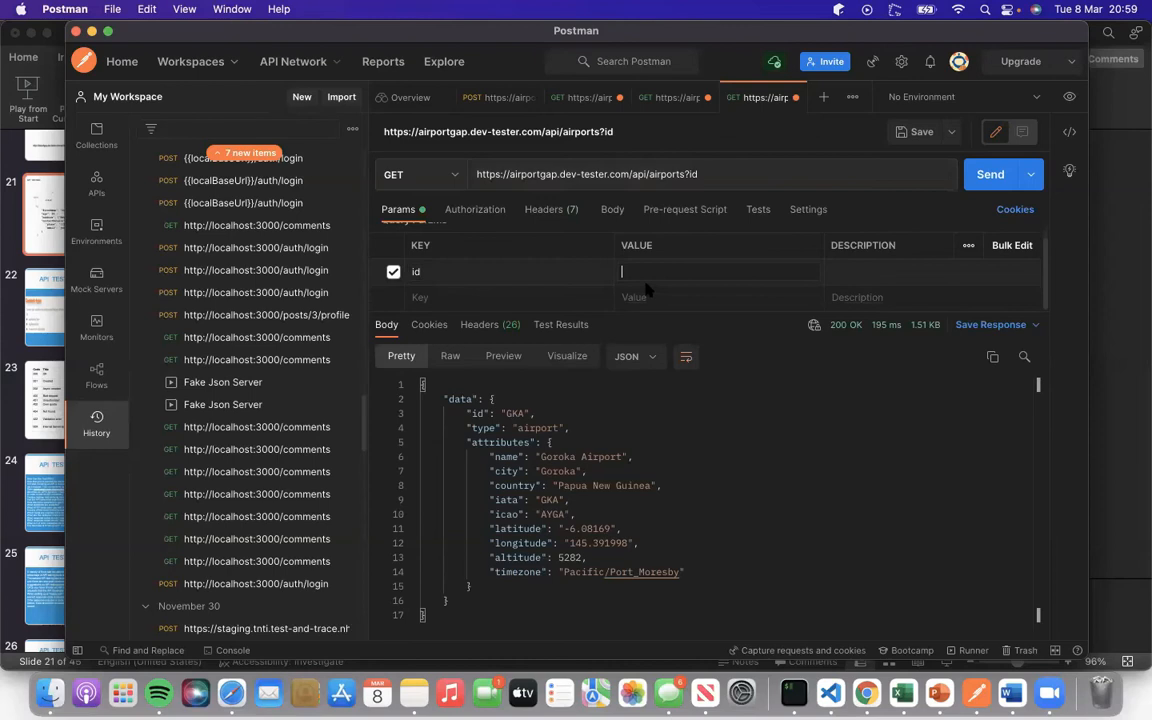
click(511, 413)
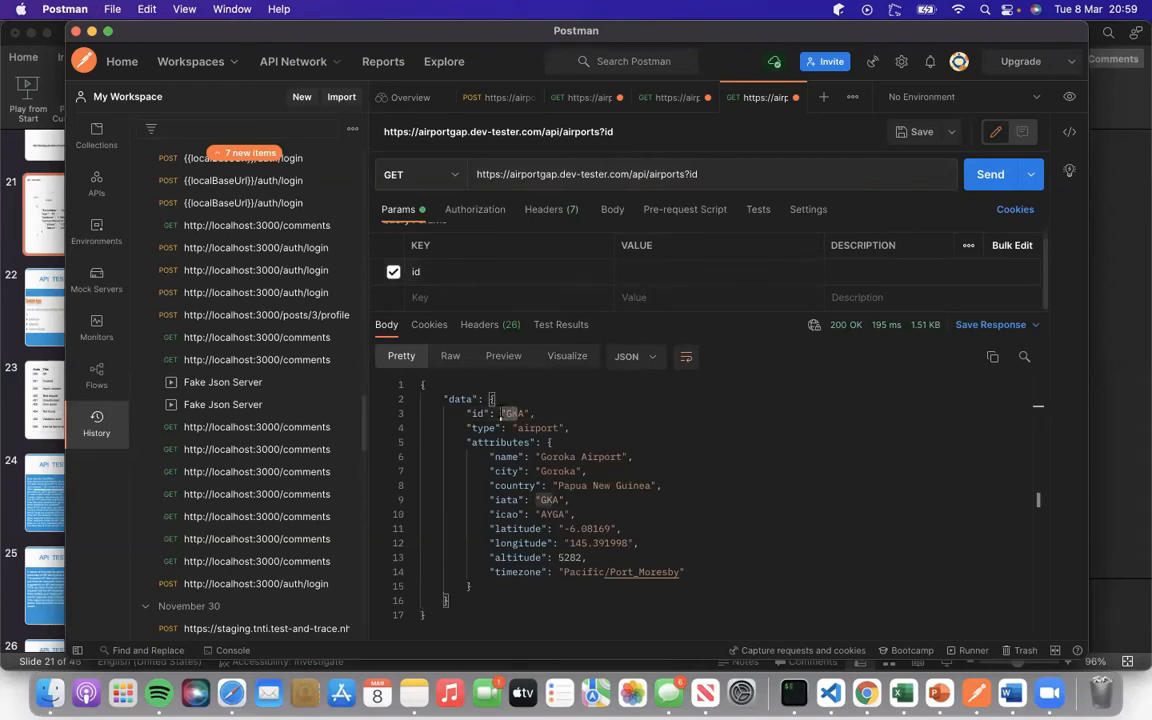
double_click(511, 413)
key(super+c)
click(644, 272)
key(super+v)
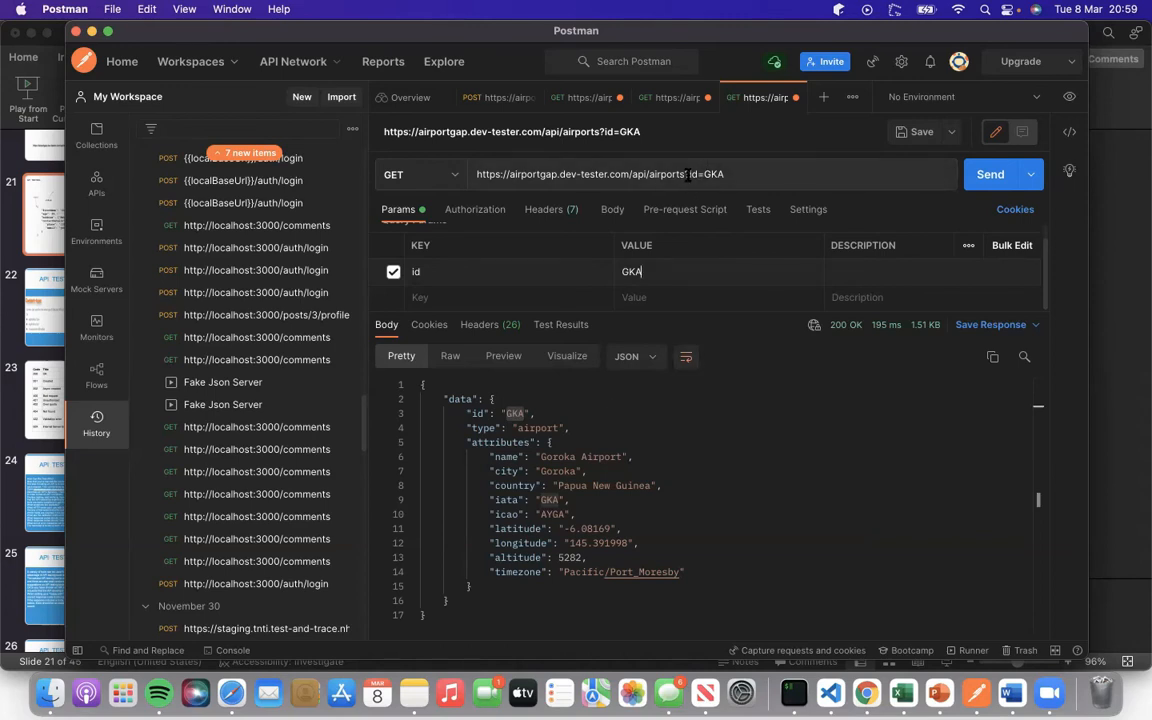
Highlight id=GKA in the request URL and send the request.
drag(688, 174, 751, 174)
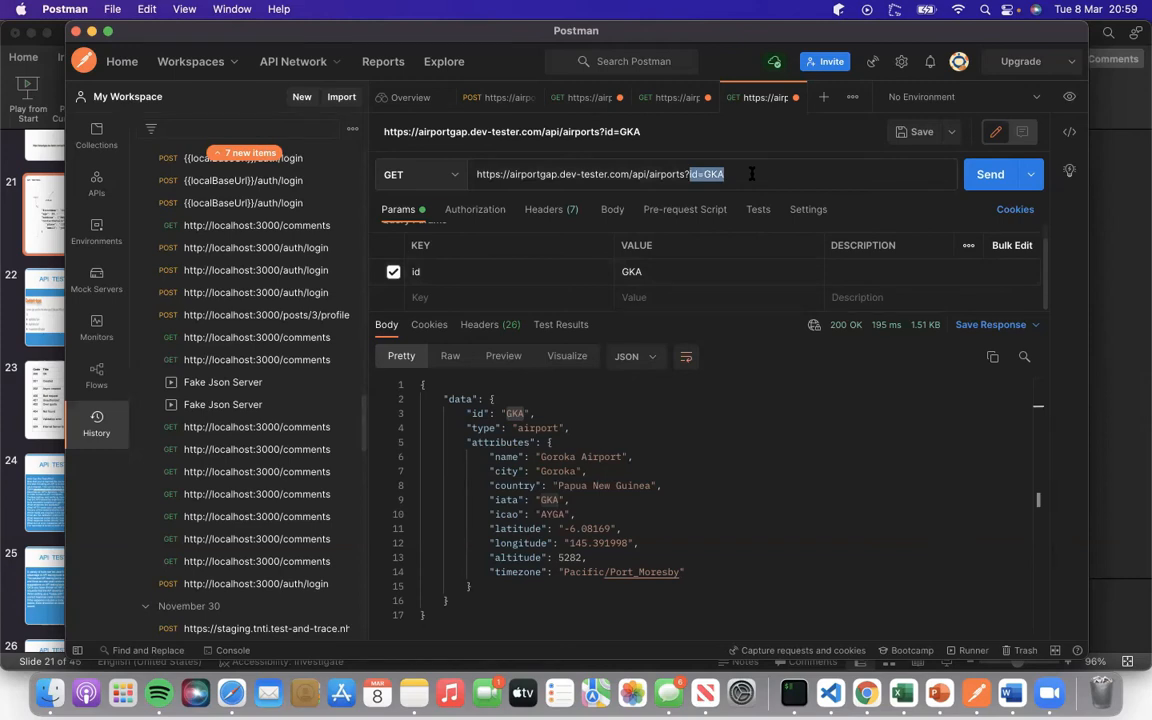
click(690, 175)
shift+click(743, 175)
key(super+Return)
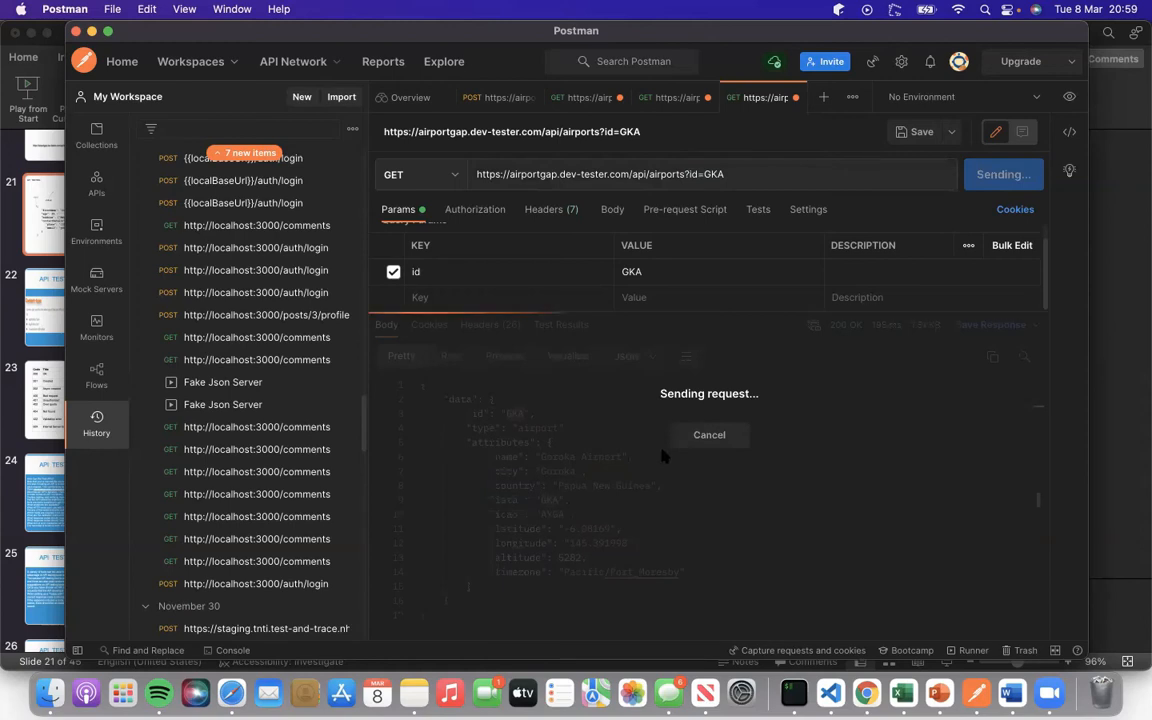
Browse the airport records in the response and highlight the ?id=GKA query string in the URL.
scroll(652, 422, down, 5)
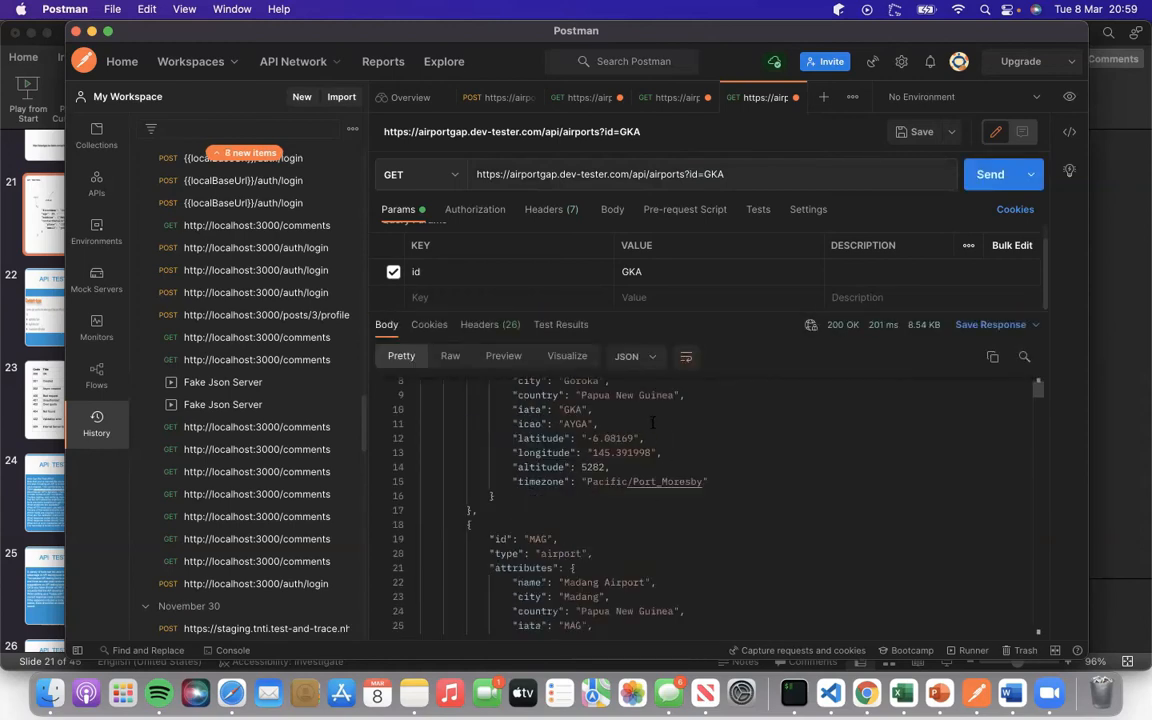
scroll(620, 427, down, 20)
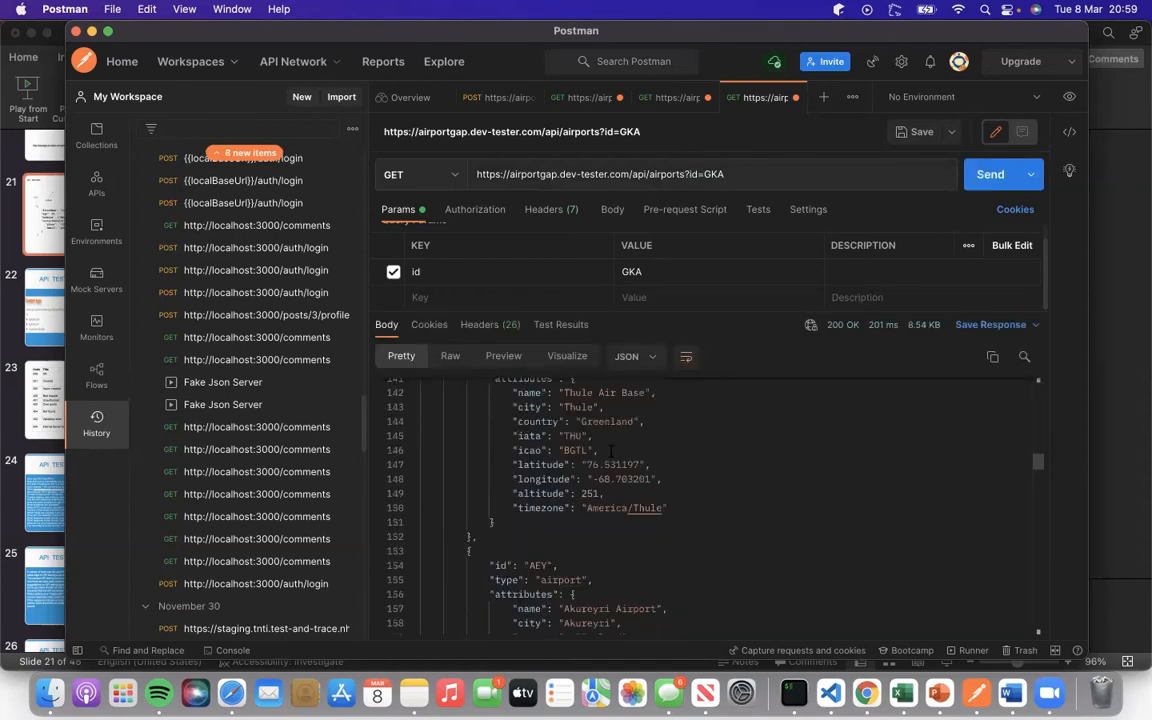
drag(745, 177, 684, 175)
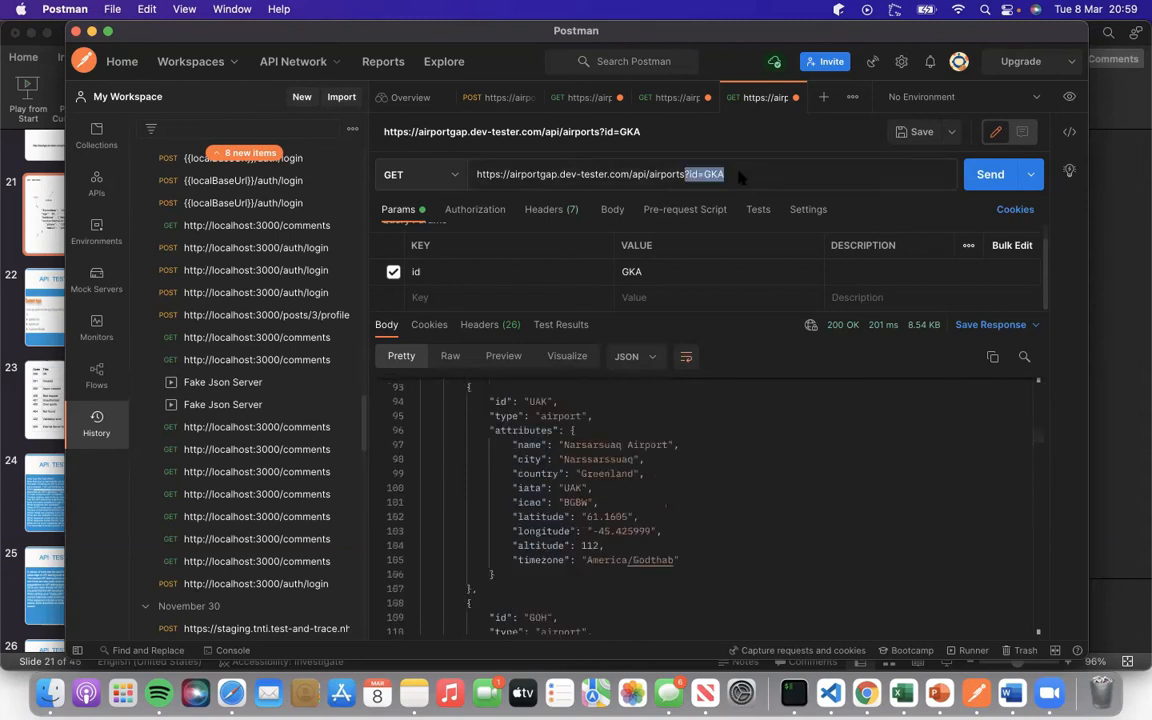
scroll(645, 490, up, 20)
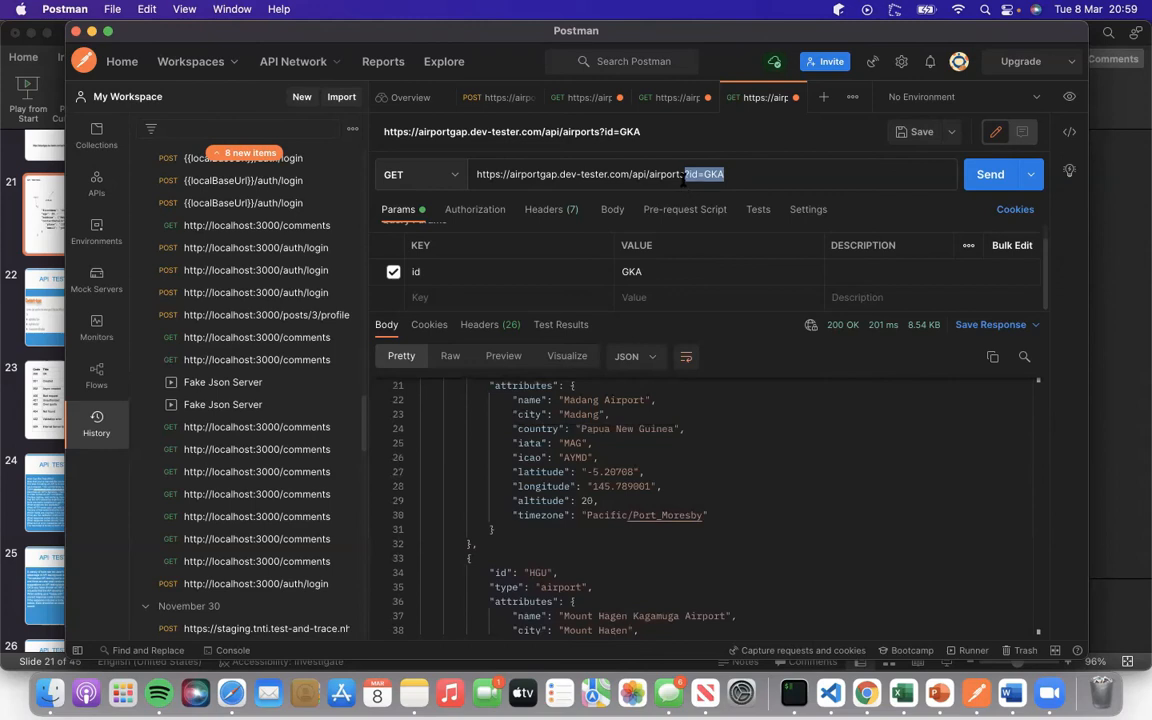
scroll(622, 420, up, 6)
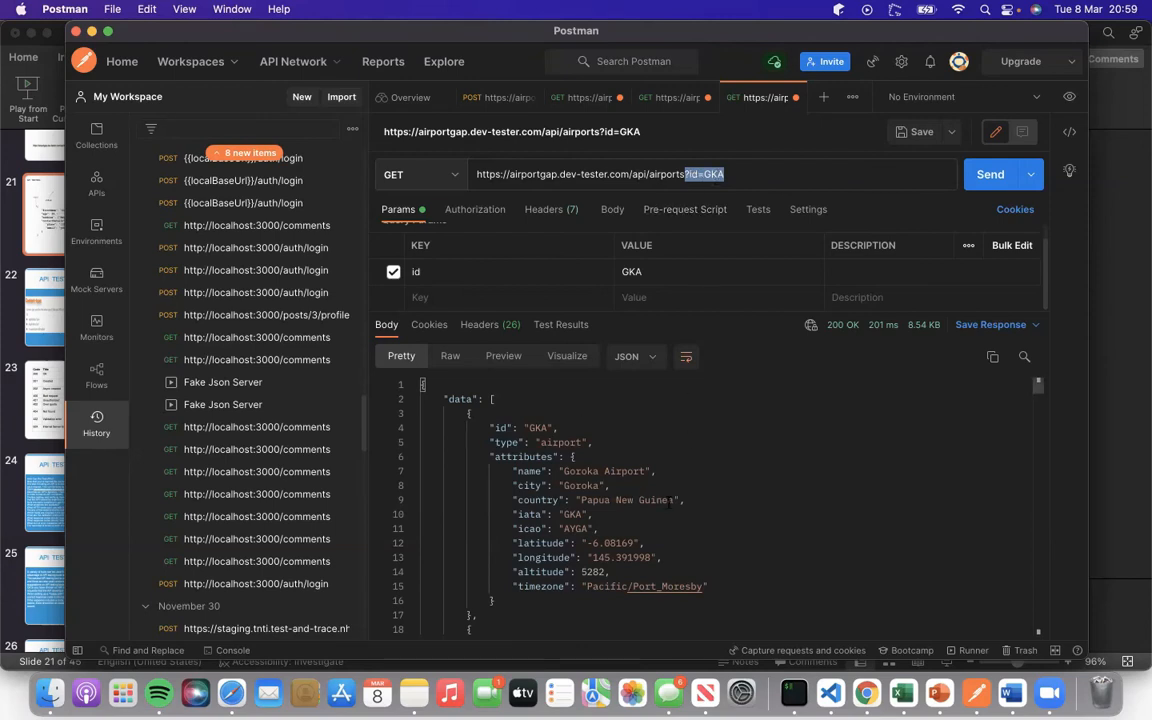
Browse further through the airport records in the response and highlight the id line of the HGU record.
scroll(673, 500, down, 2)
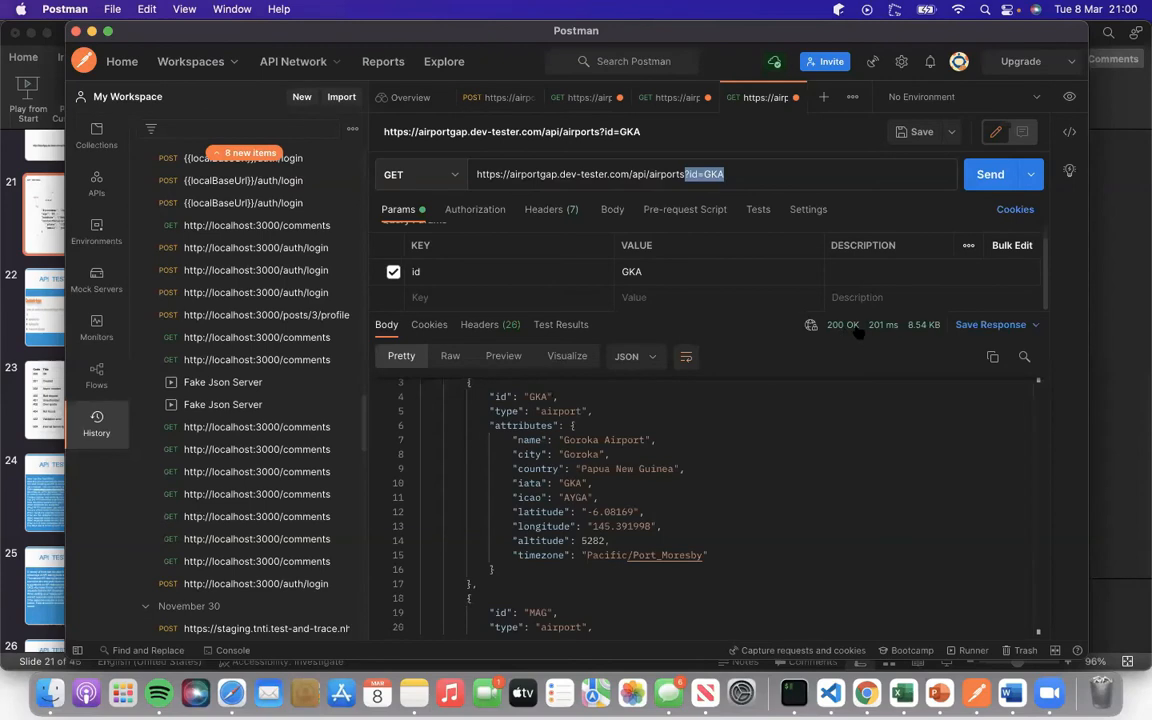
mouse_move(842, 324)
scroll(622, 483, down, 10)
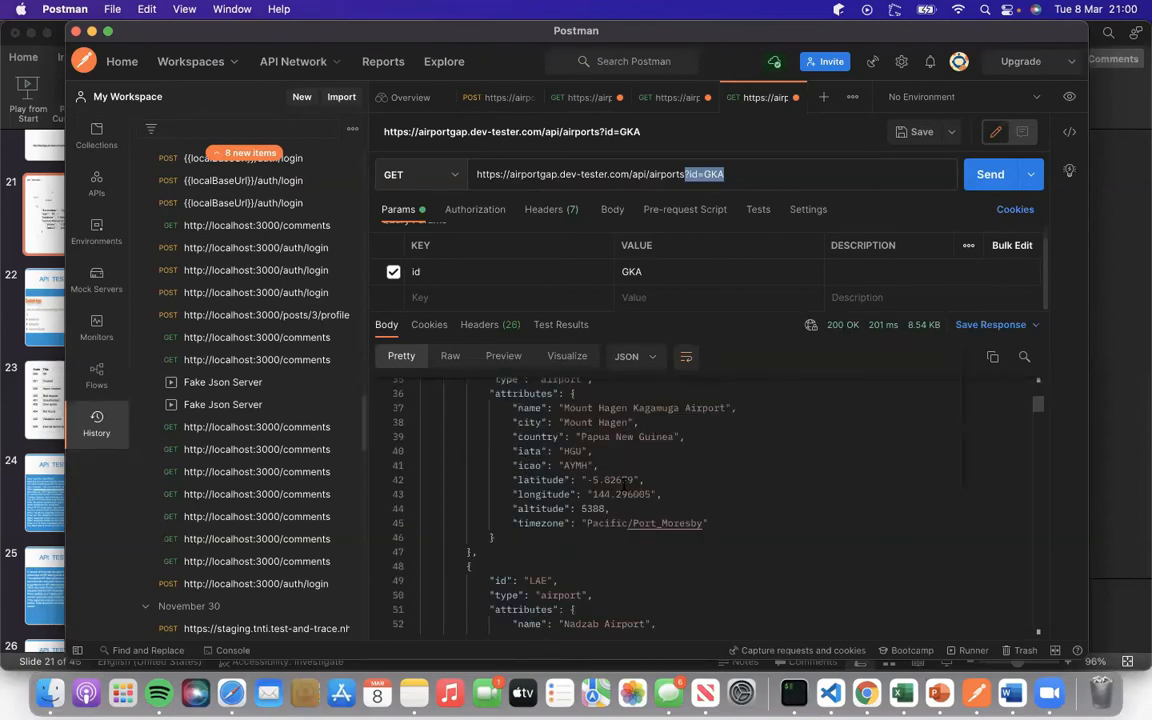
scroll(619, 479, down, 3)
scroll(619, 479, up, 6)
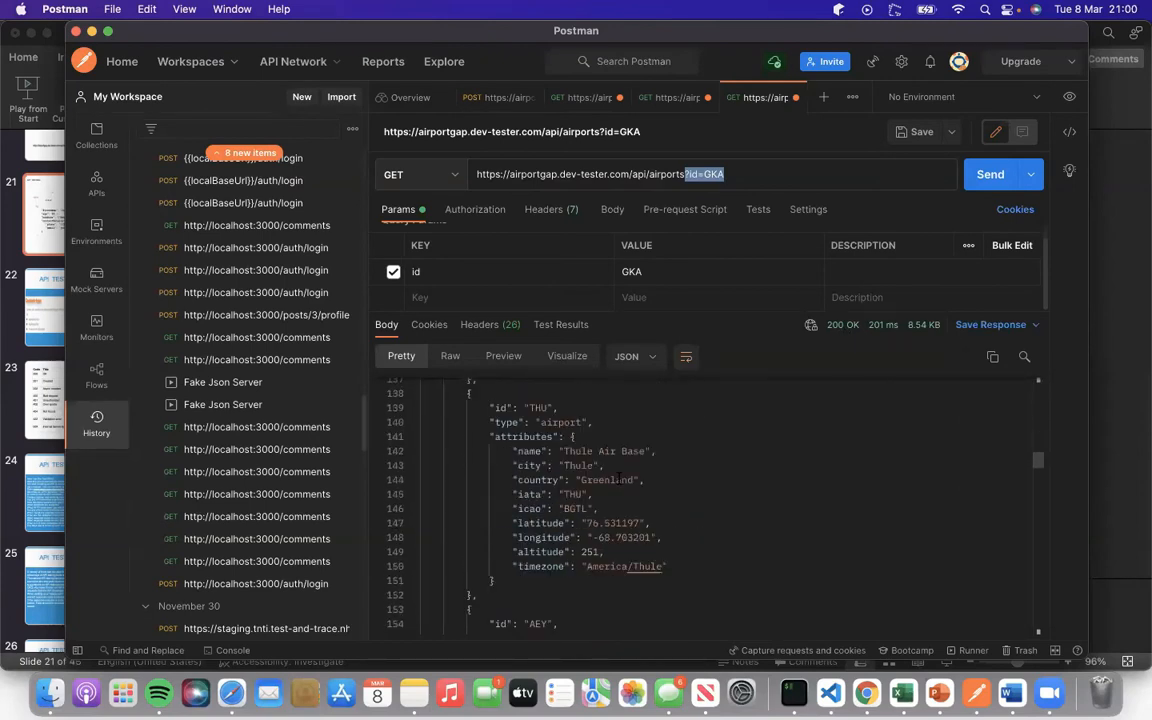
click(748, 182)
scroll(711, 507, up, 4)
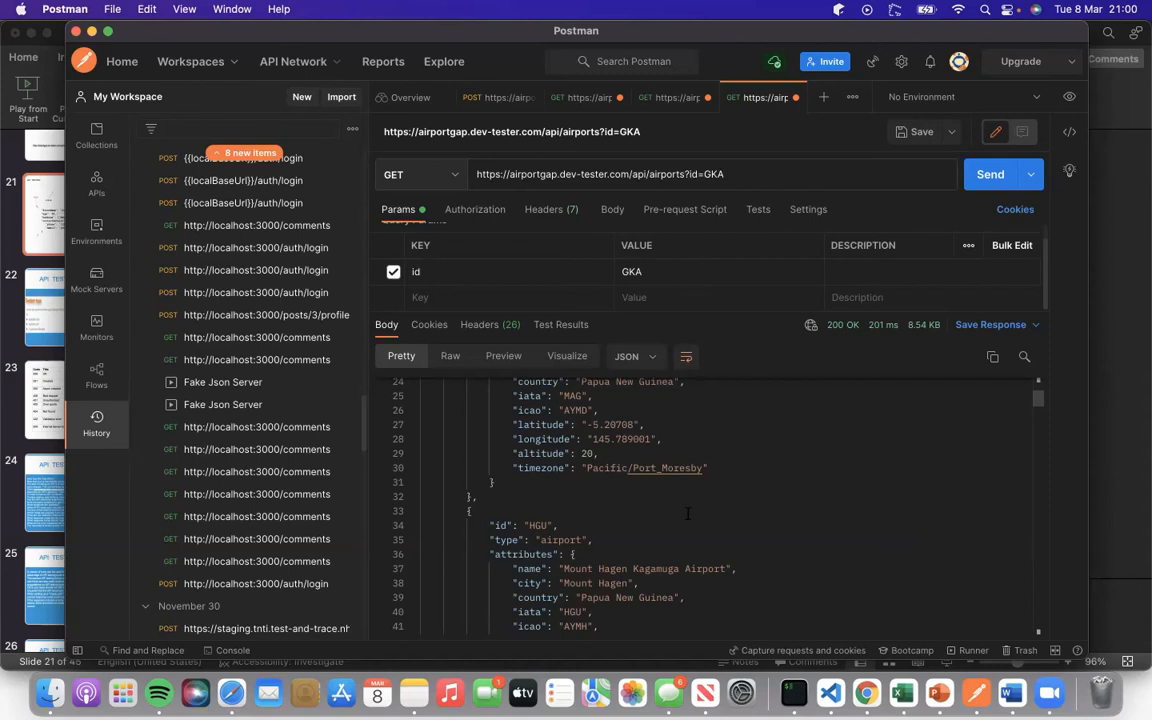
drag(494, 525, 558, 525)
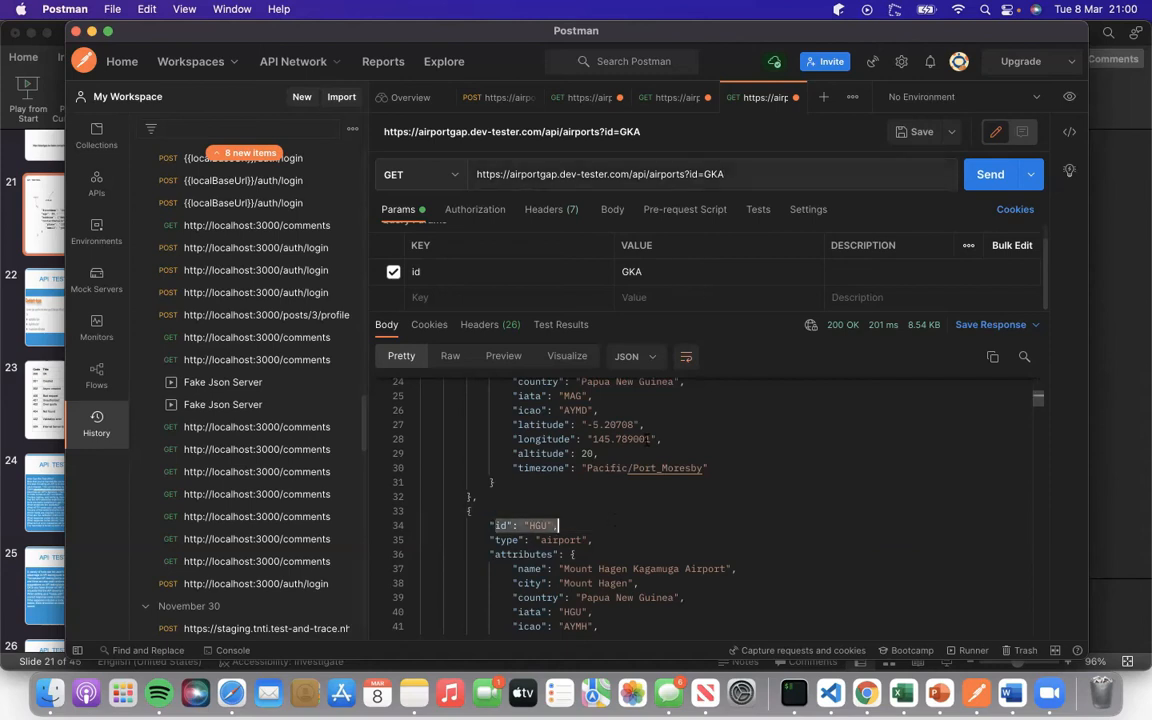
scroll(600, 480, up, 5)
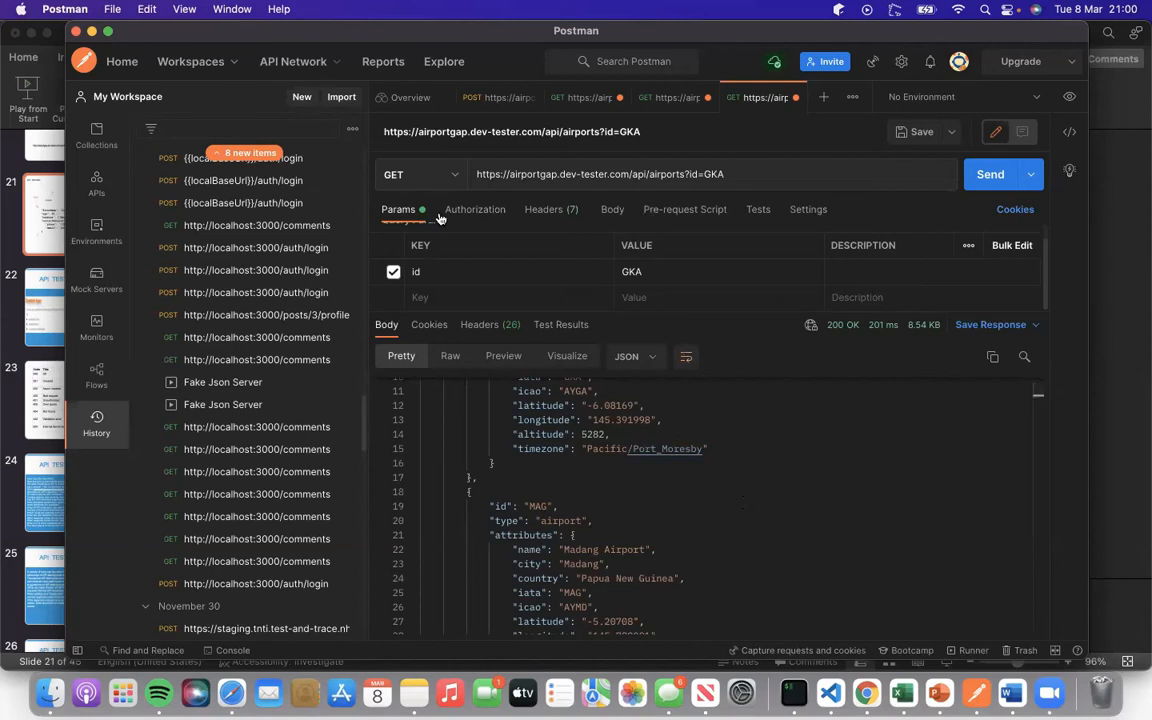
Remove the ?id=GKA query string from the request URL and highlight the api/airports path.
click(692, 176)
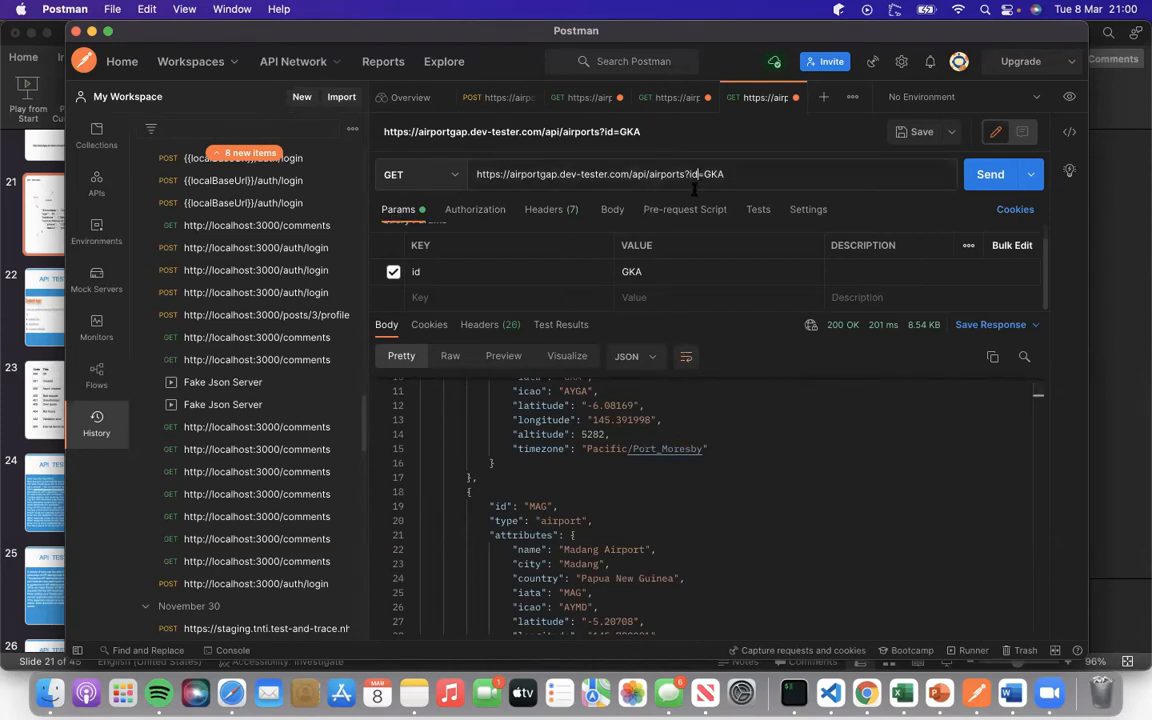
drag(727, 175, 686, 175)
key(BackSpace)
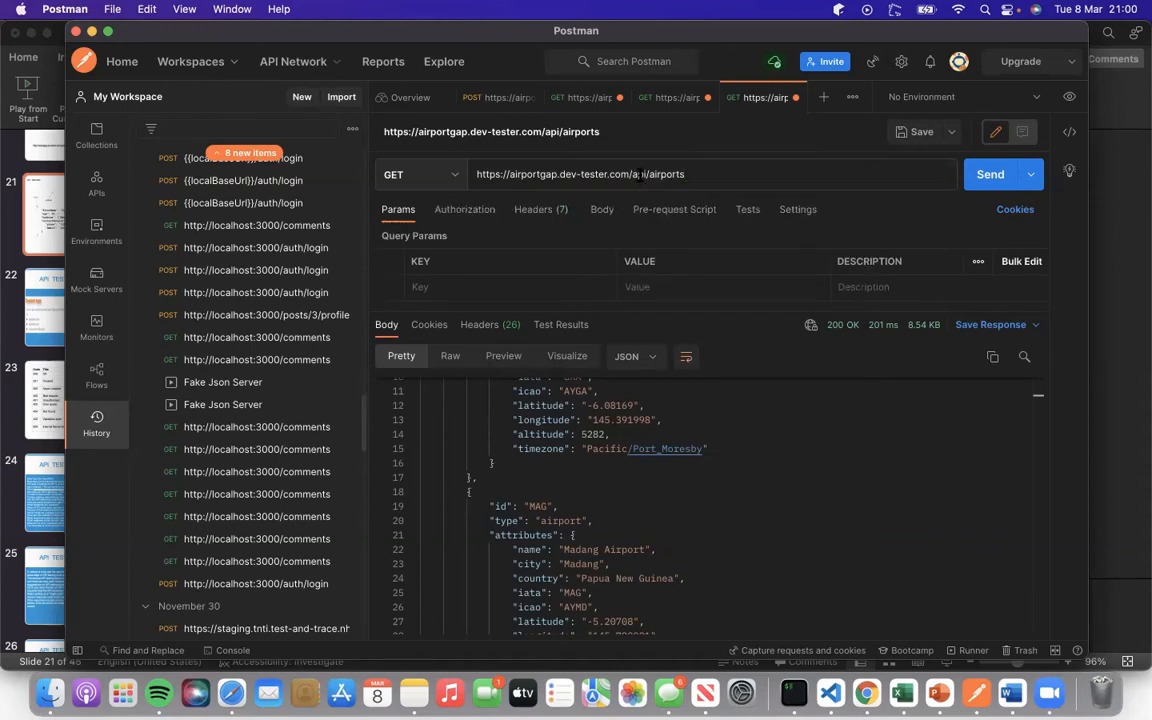
drag(632, 175, 686, 175)
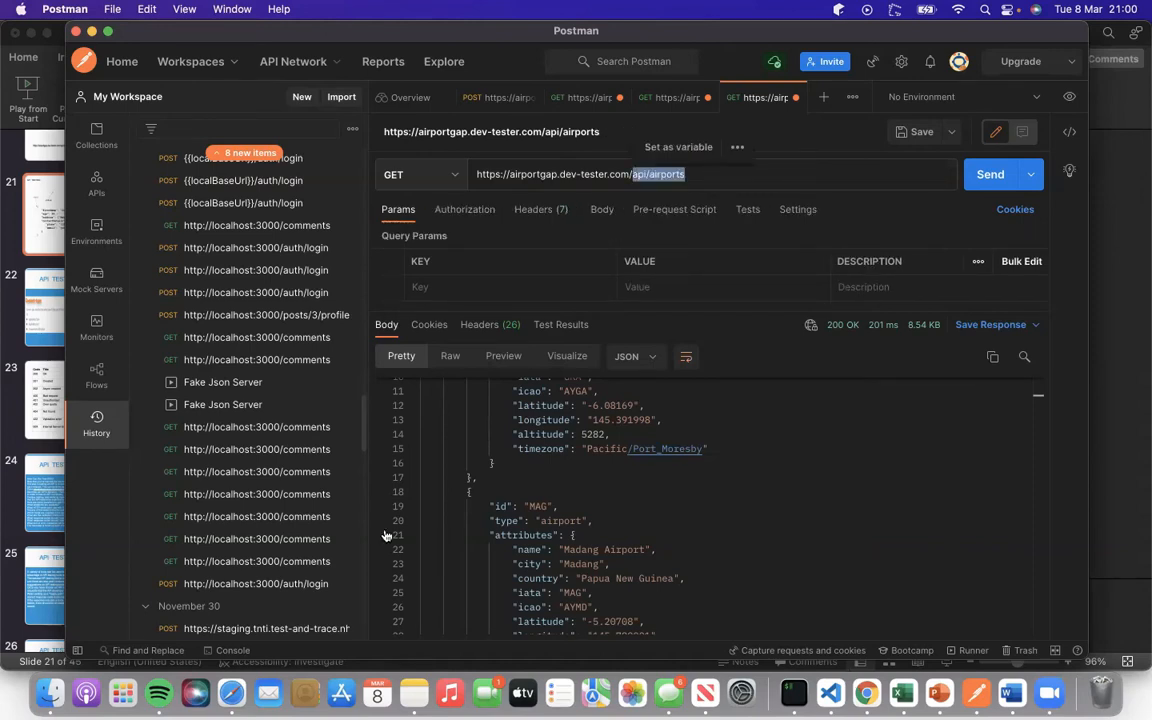
Switch to the PowerPoint presentation and show slide 20 about finding resources by their URLs.
click(40, 352)
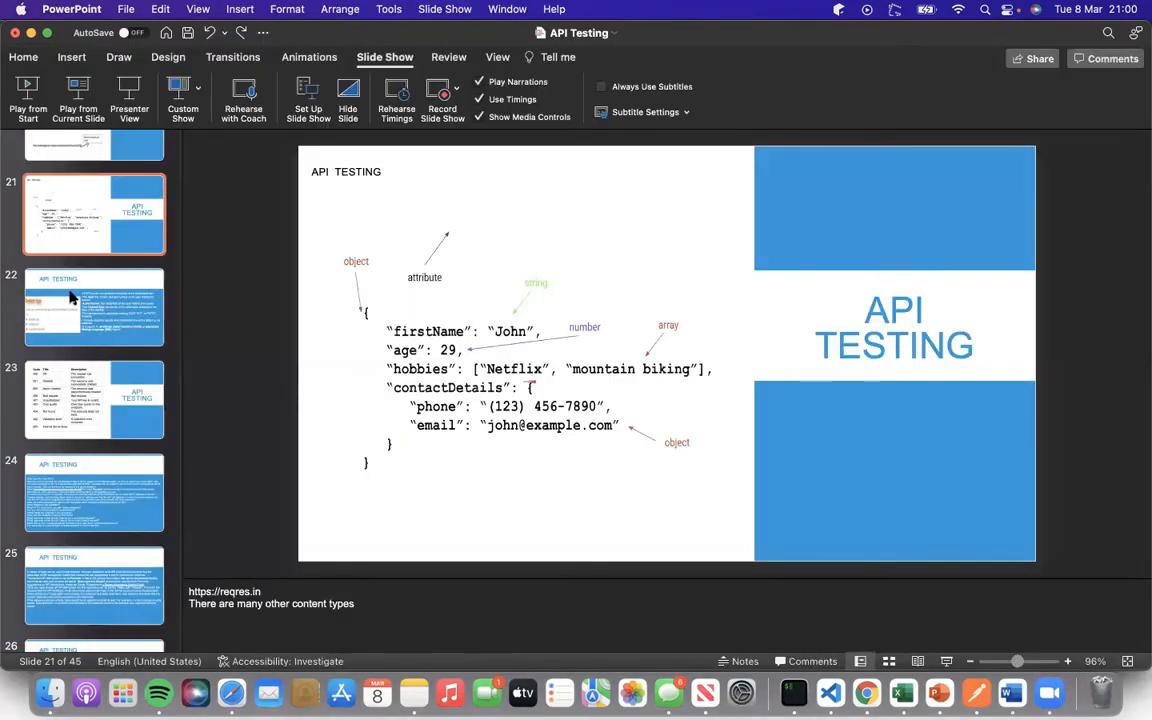
scroll(70, 295, up, 3)
click(68, 237)
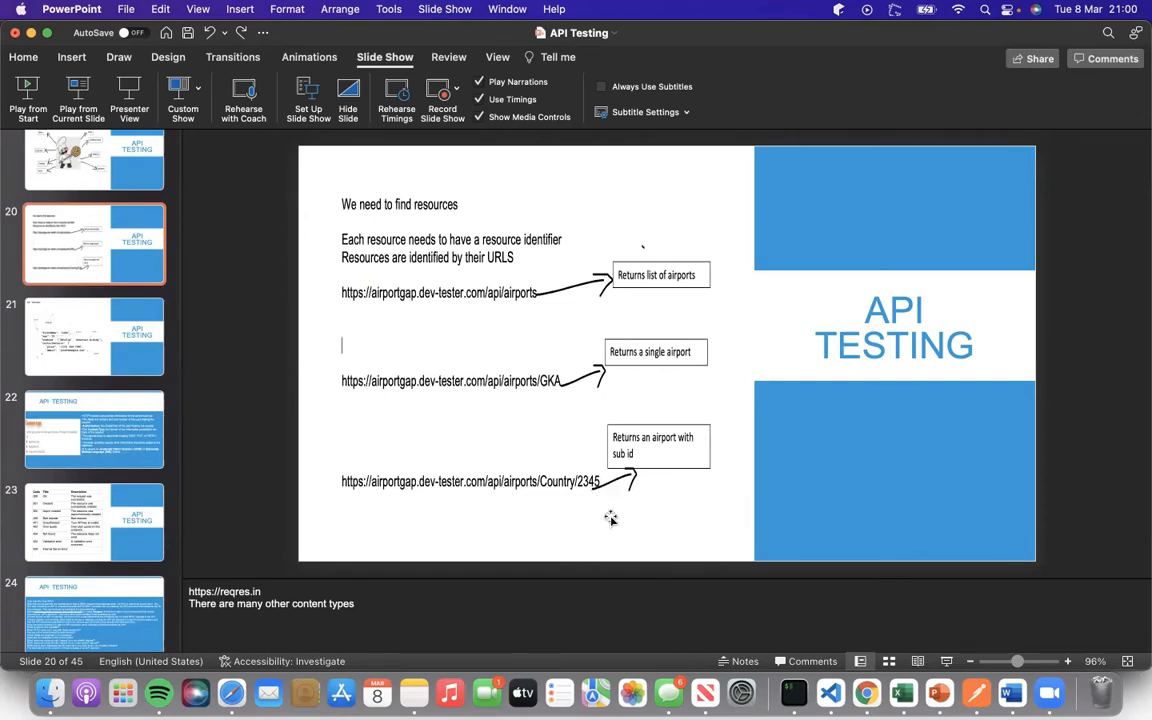
Switch back to Postman, append /GKA to the airports request URL, and send the request.
click(975, 693)
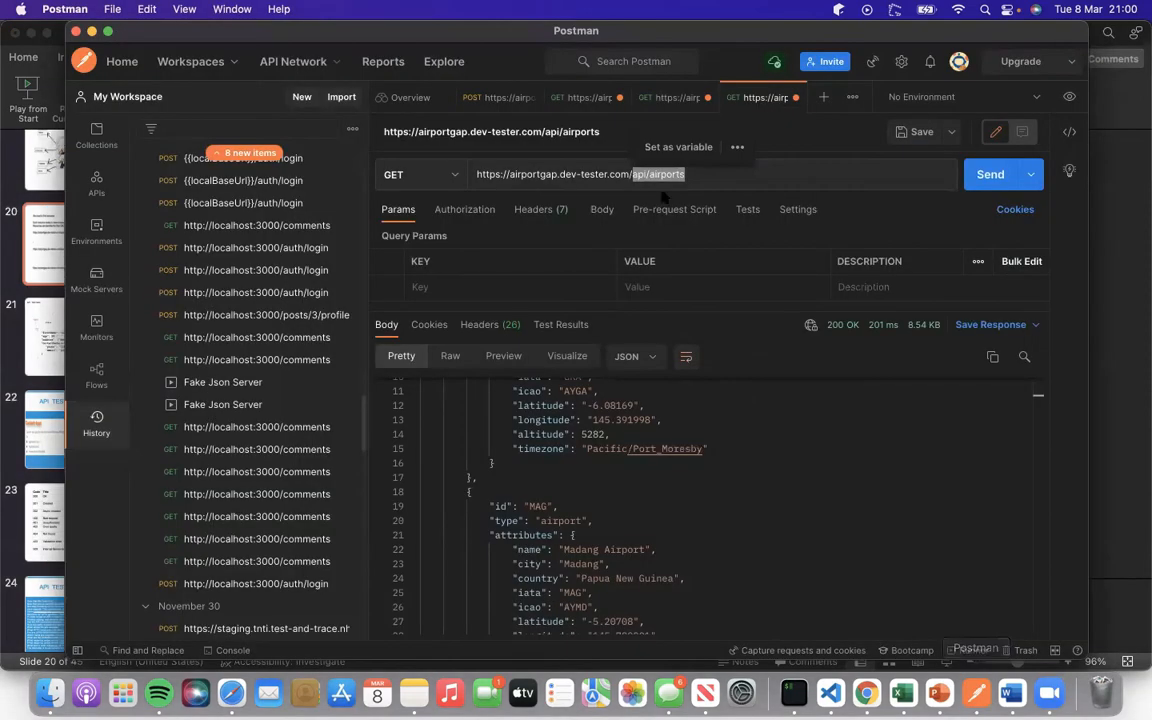
click(697, 175)
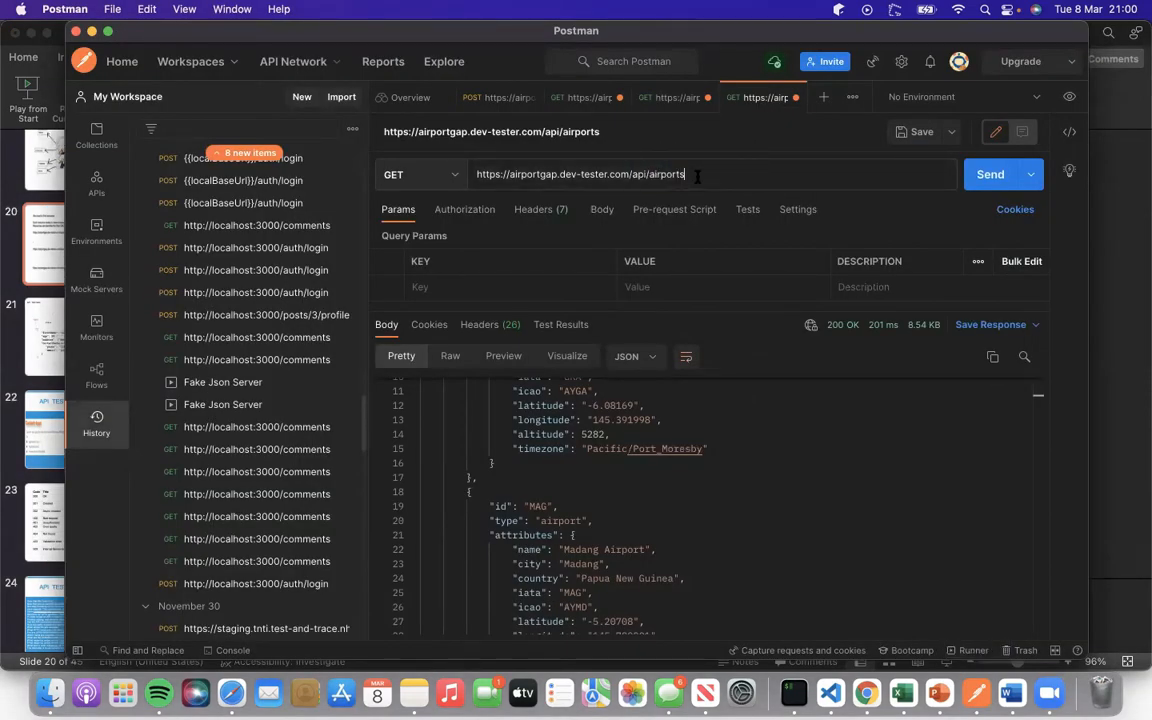
text(/GKA)
drag(649, 174, 722, 176)
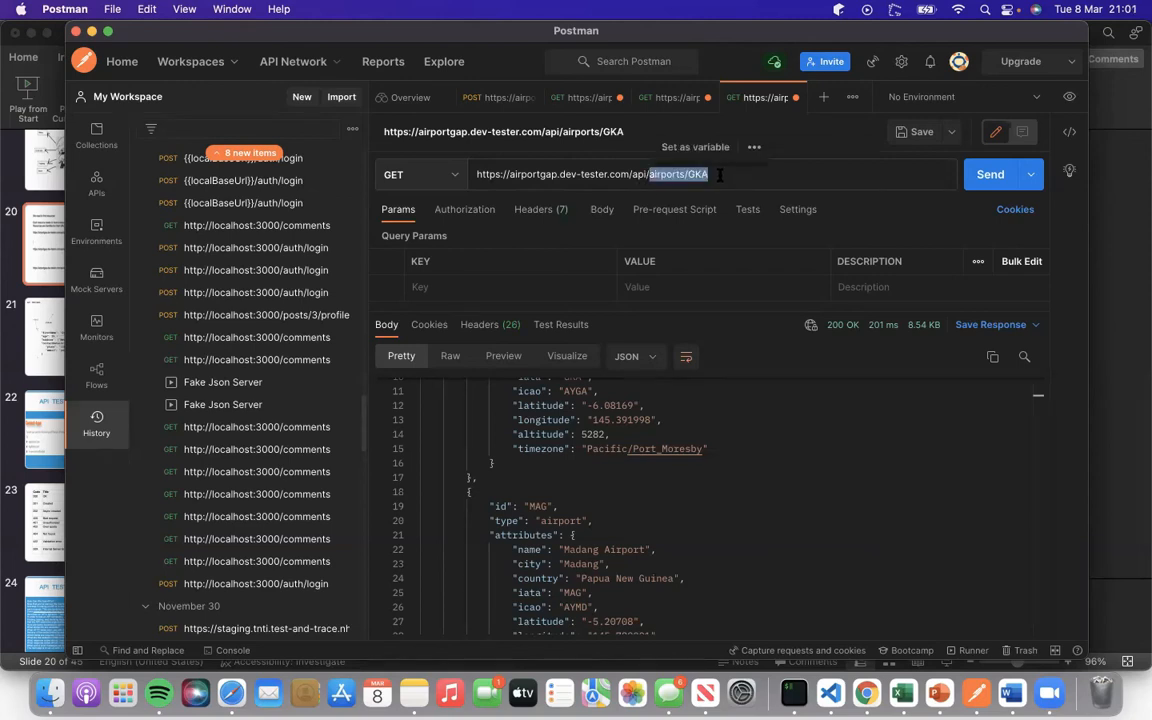
click(721, 175)
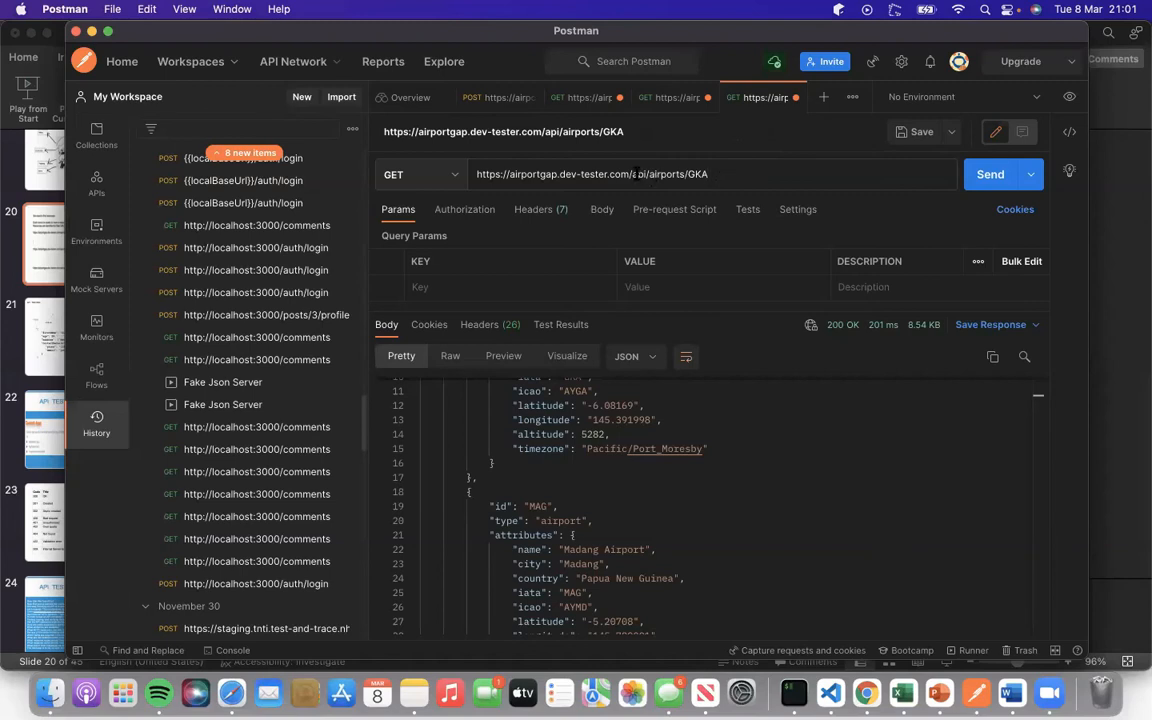
drag(633, 174, 712, 175)
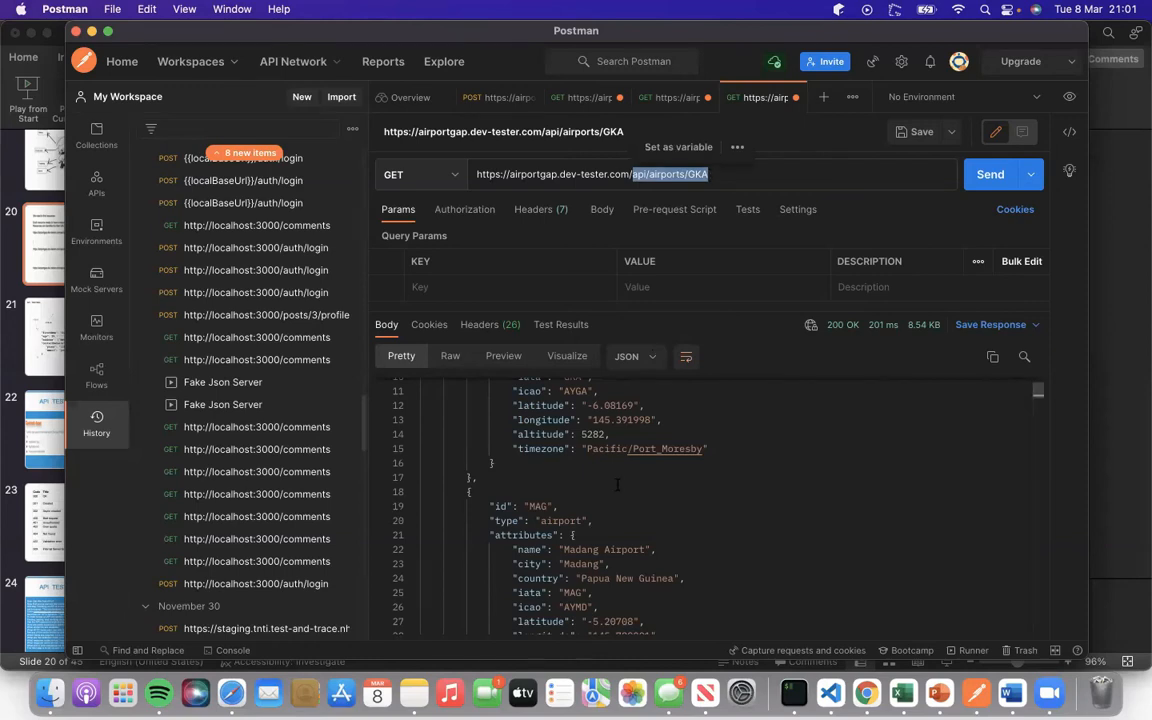
click(988, 176)
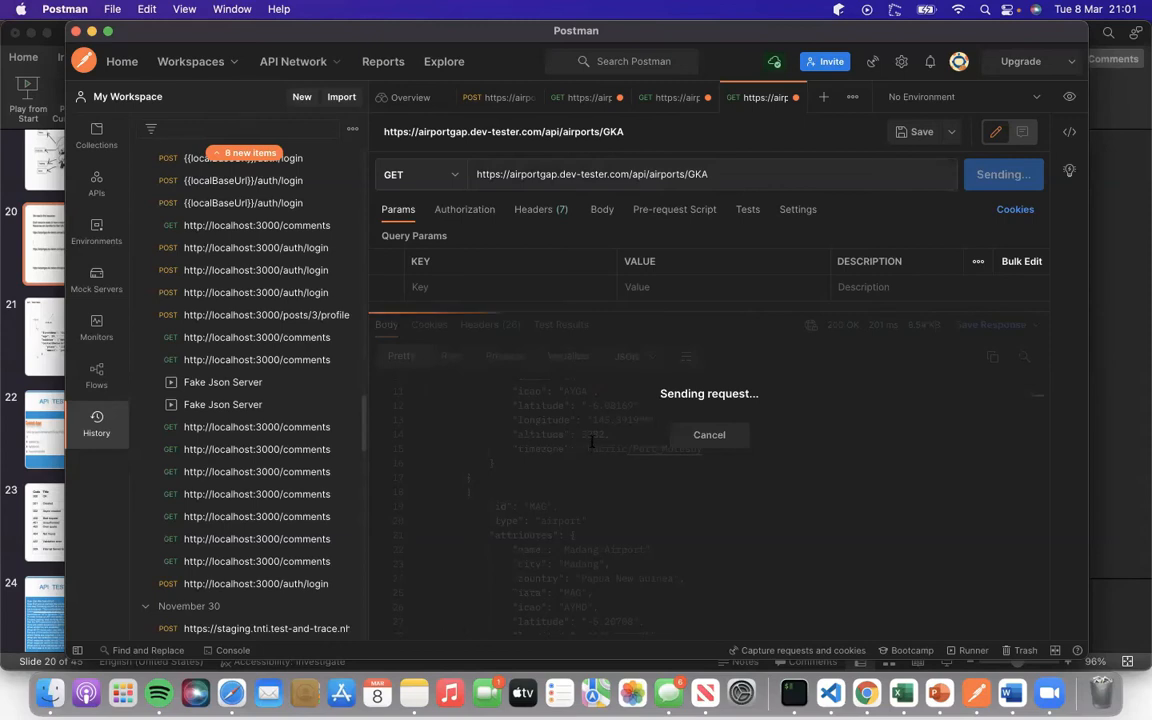
Highlight the single airport record in the response and the api/airports/GKA path in the request URL.
drag(437, 397, 424, 614)
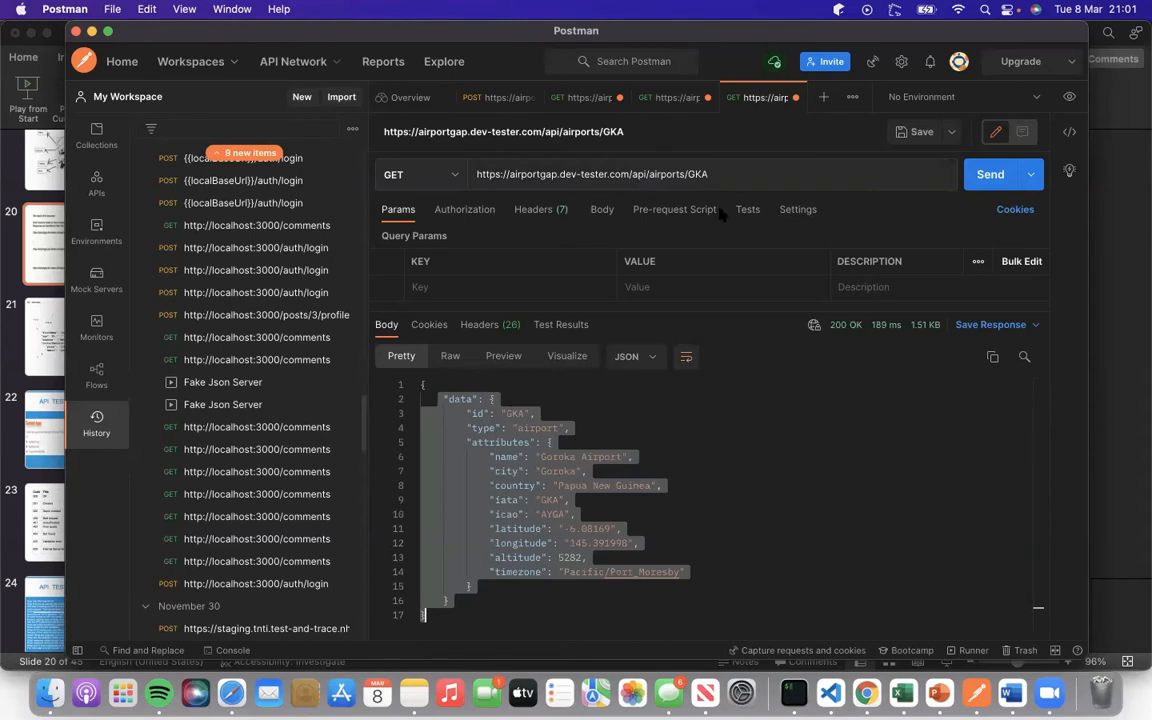
drag(707, 175, 634, 174)
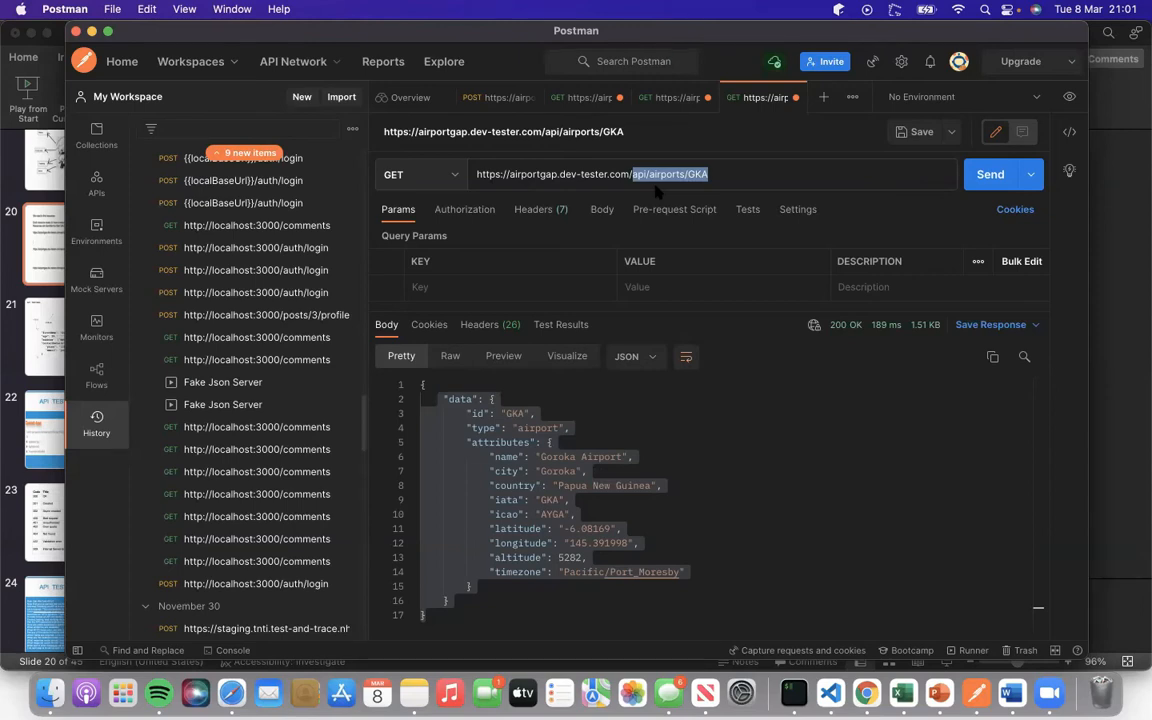
Switch to the PowerPoint presentation and show slide 19 with the pizza chef resource diagram.
click(40, 216)
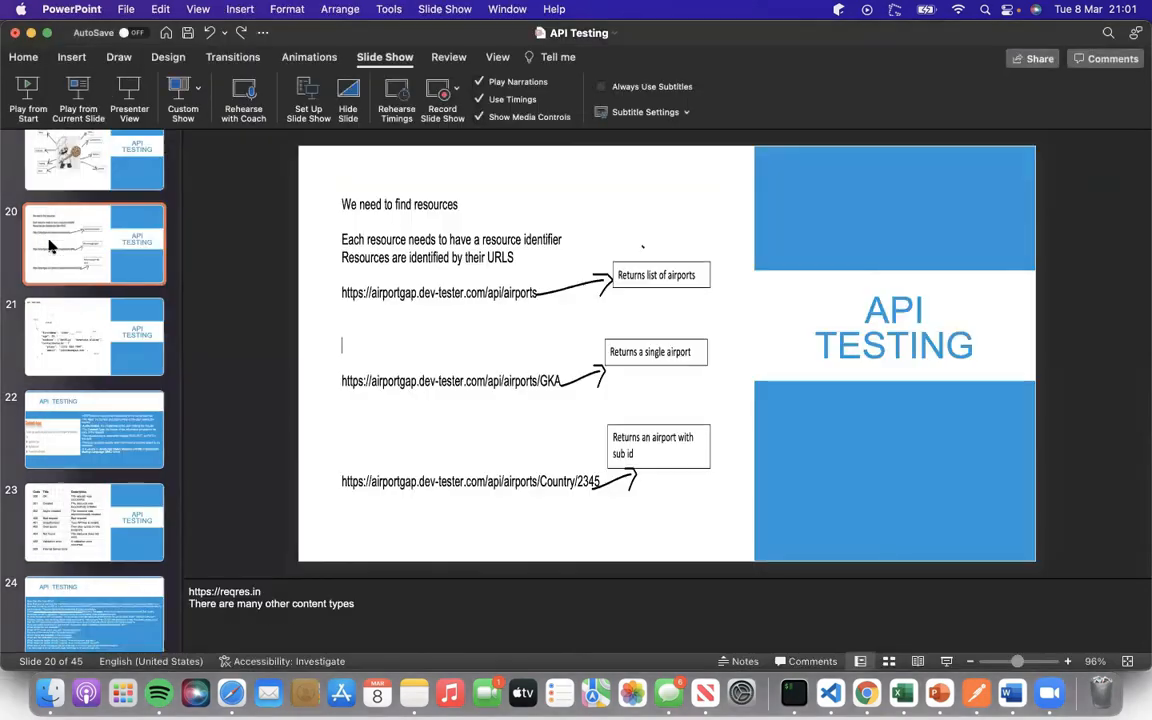
scroll(52, 246, up, 1)
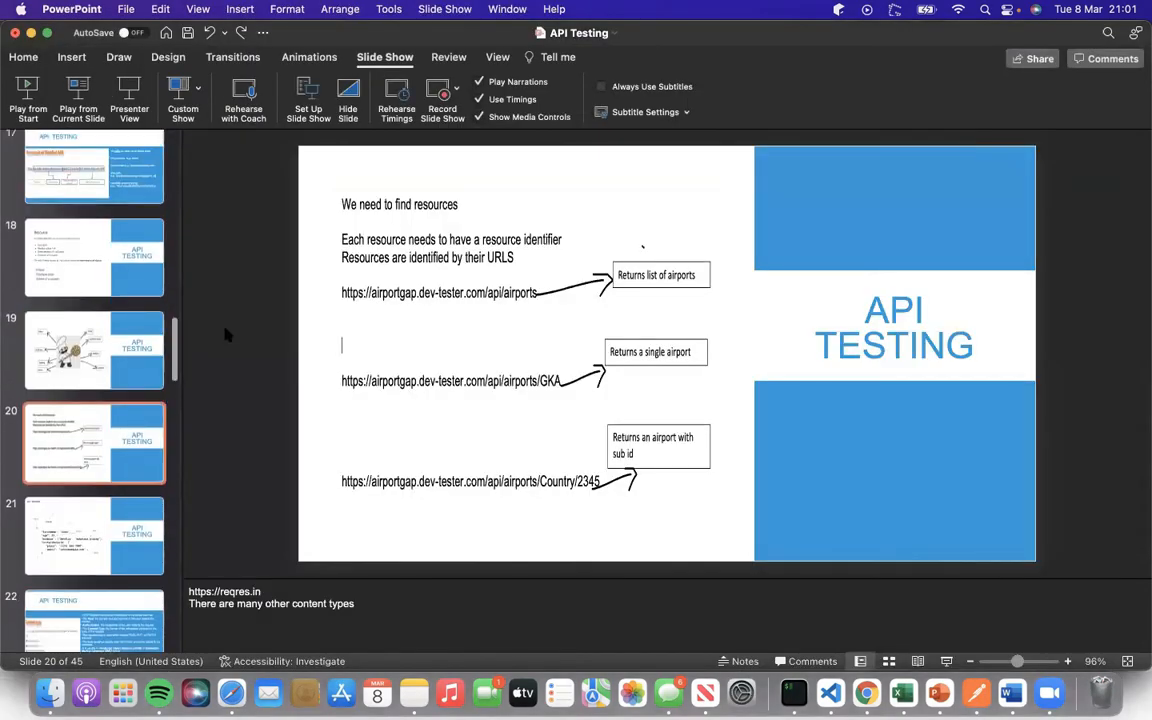
click(72, 324)
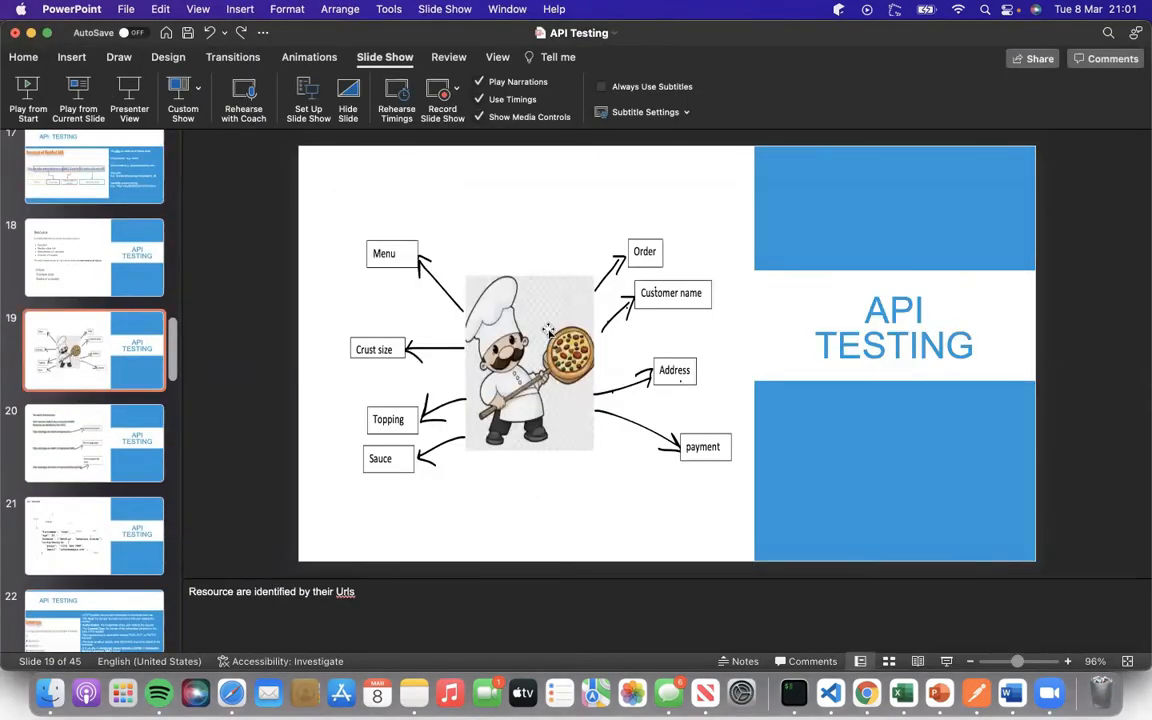
click(645, 255)
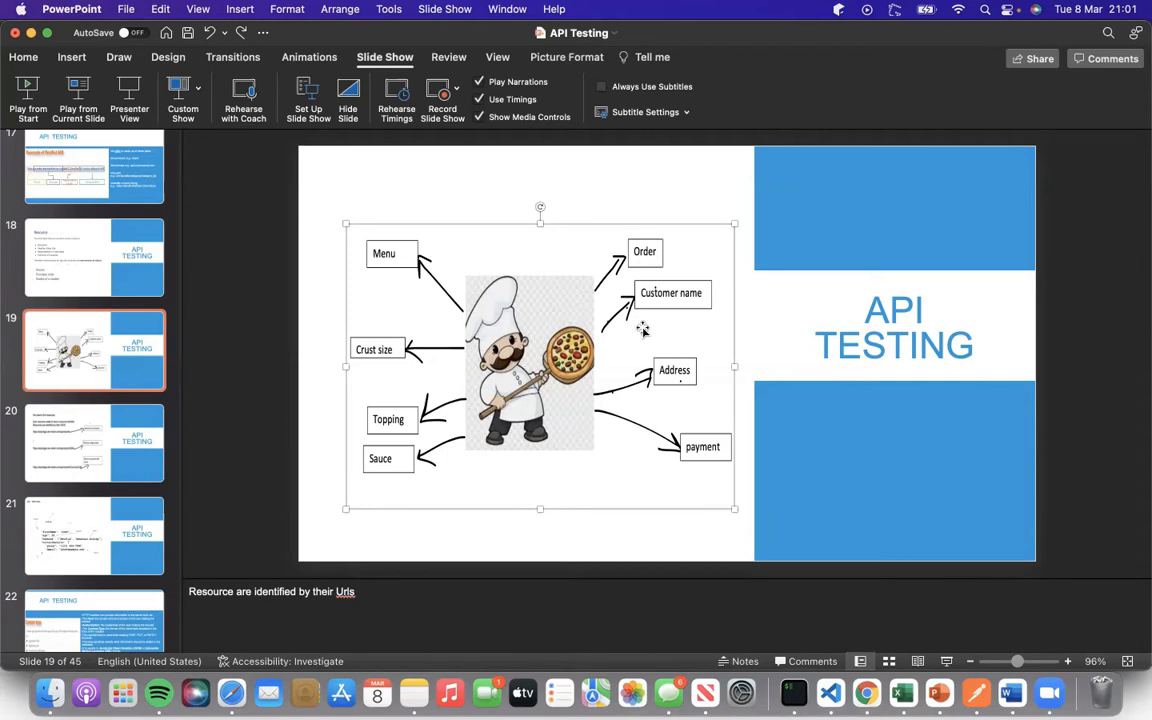
click(633, 599)
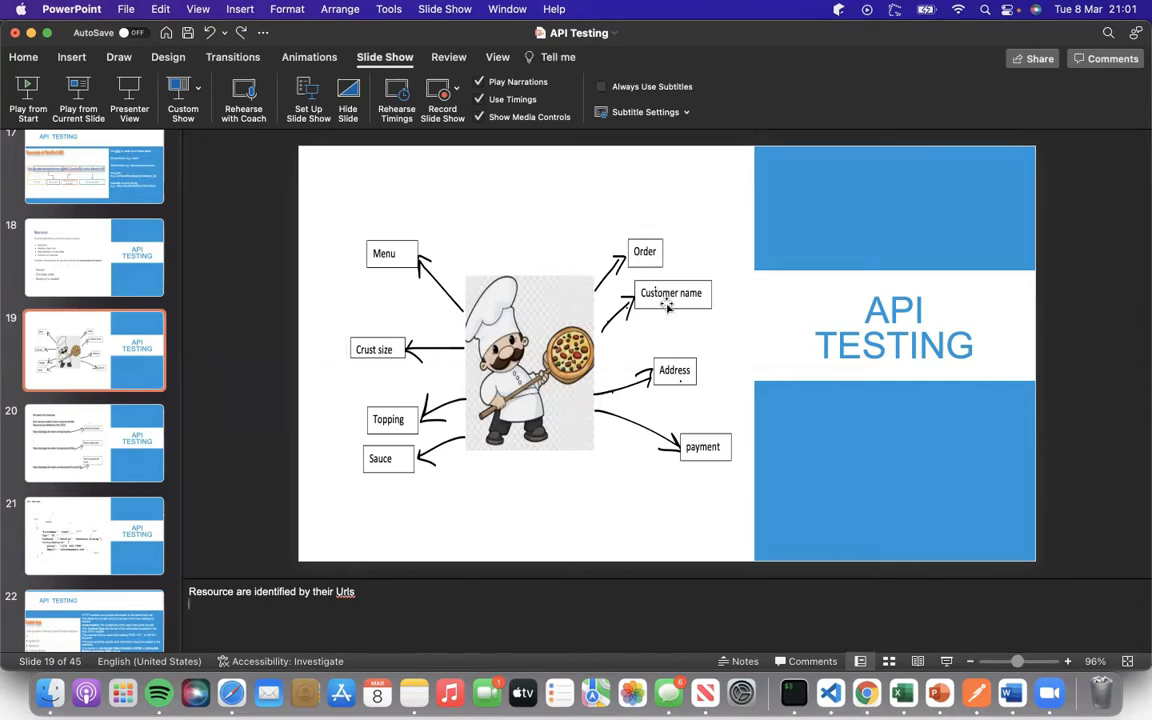
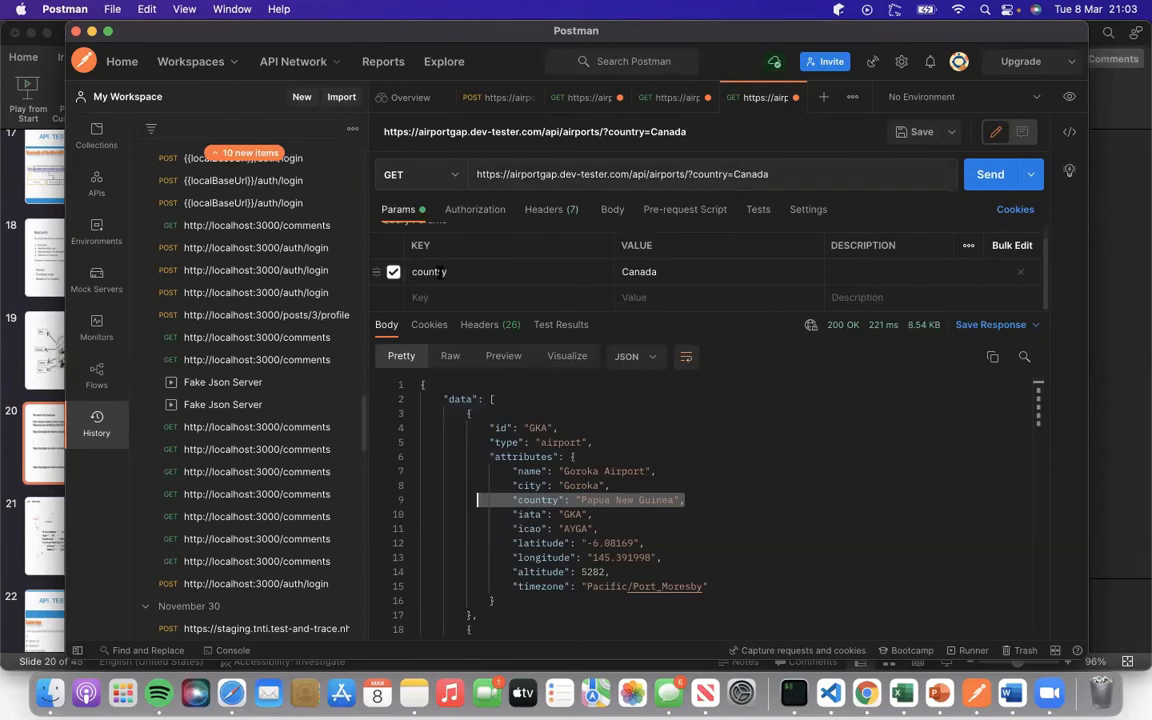
Highlight the full country=Canada request URL, then examine the country attributes across the returned airport records.
drag(785, 175, 432, 175)
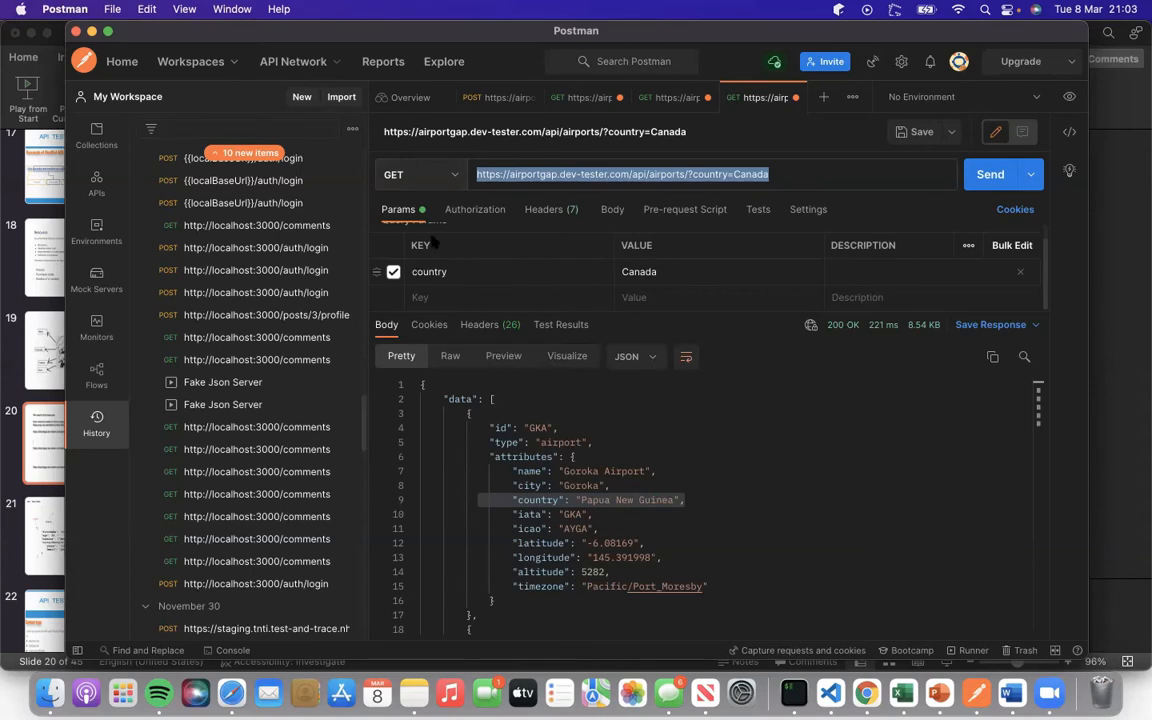
click(777, 173)
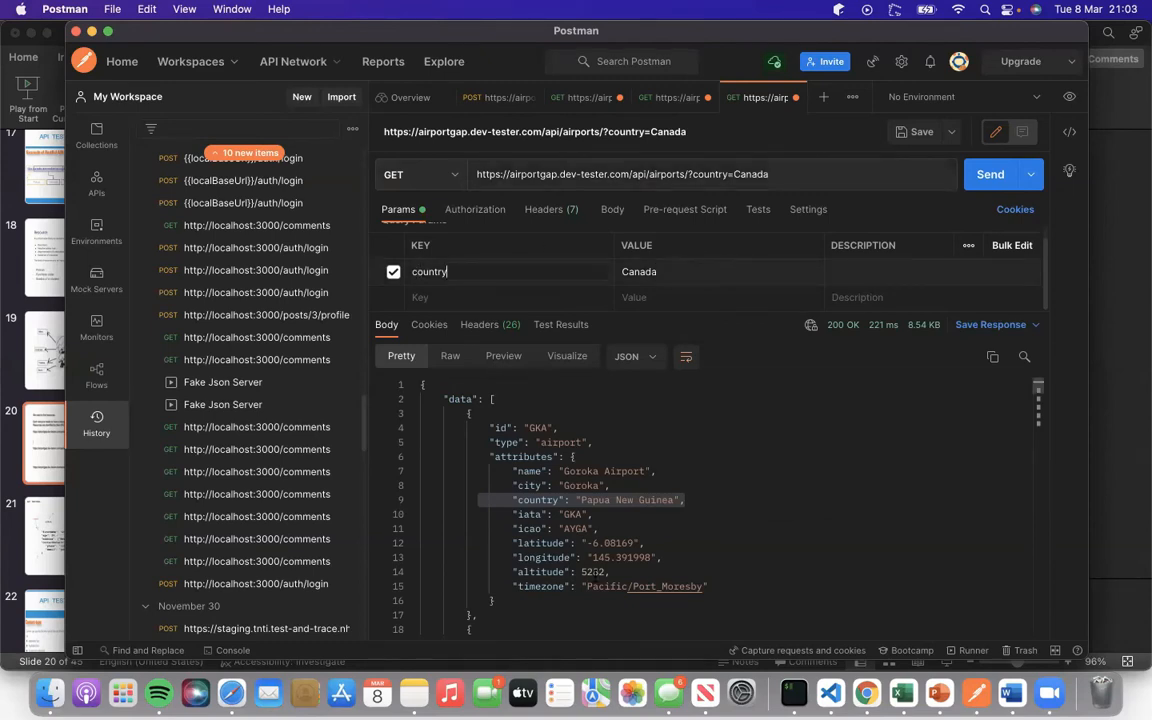
scroll(525, 492, down, 1)
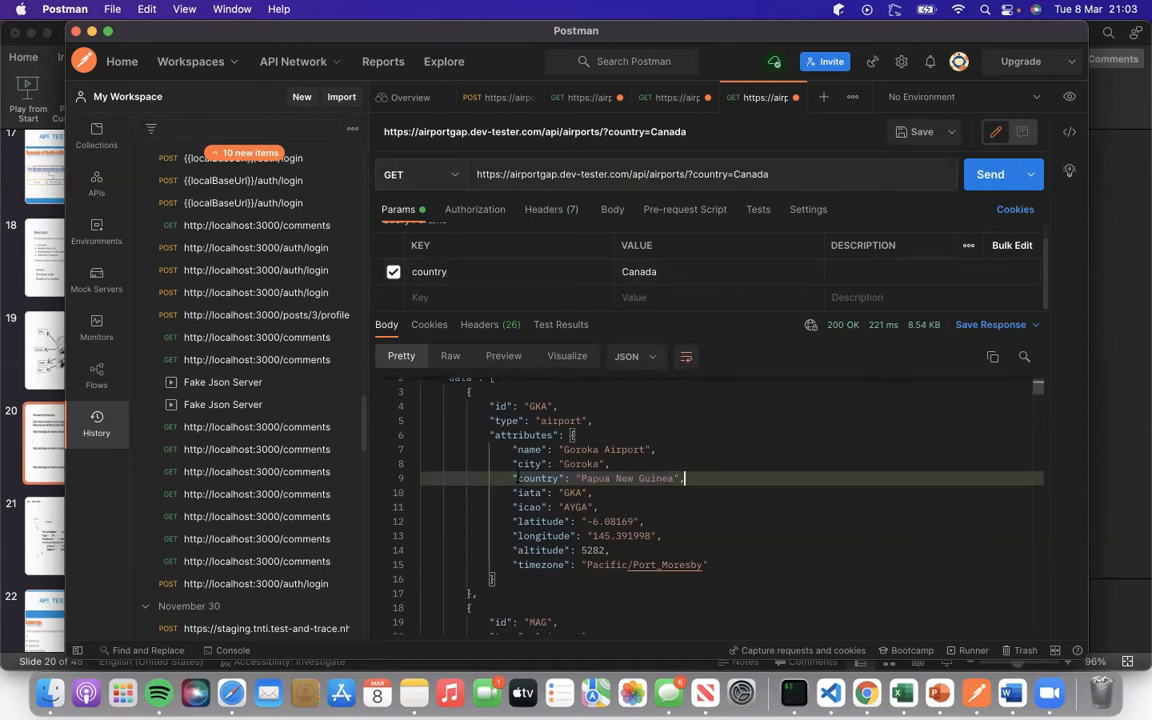
drag(690, 479, 502, 479)
scroll(629, 497, down, 10)
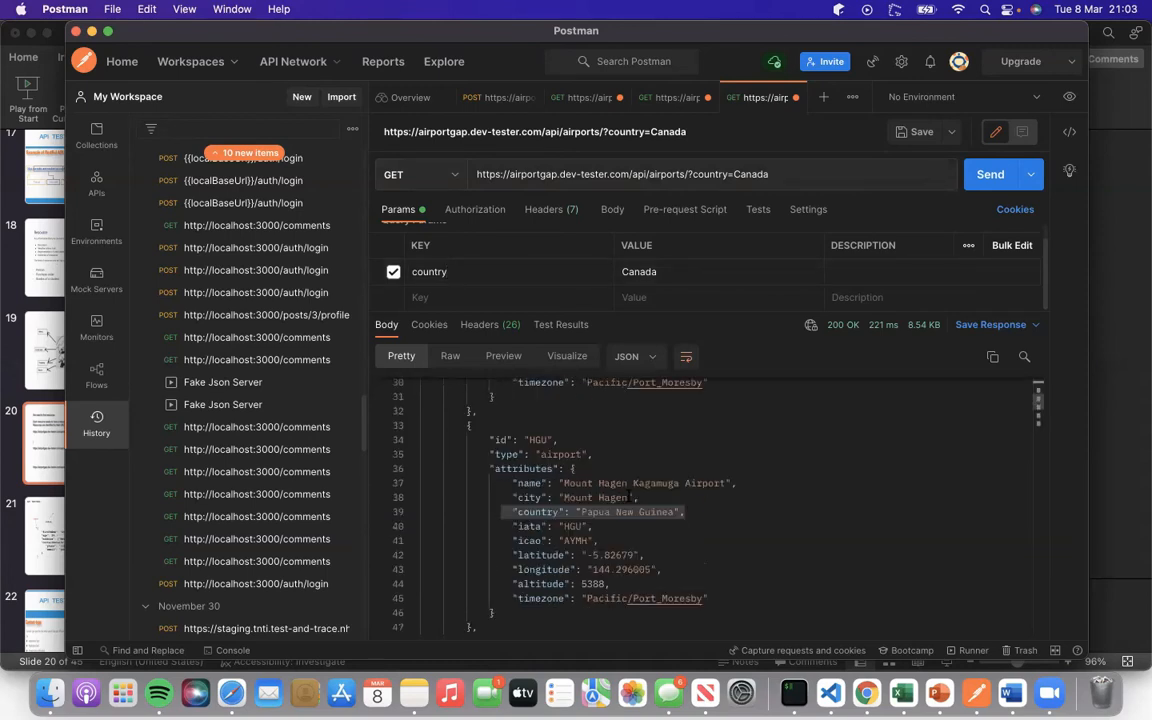
scroll(629, 497, down, 20)
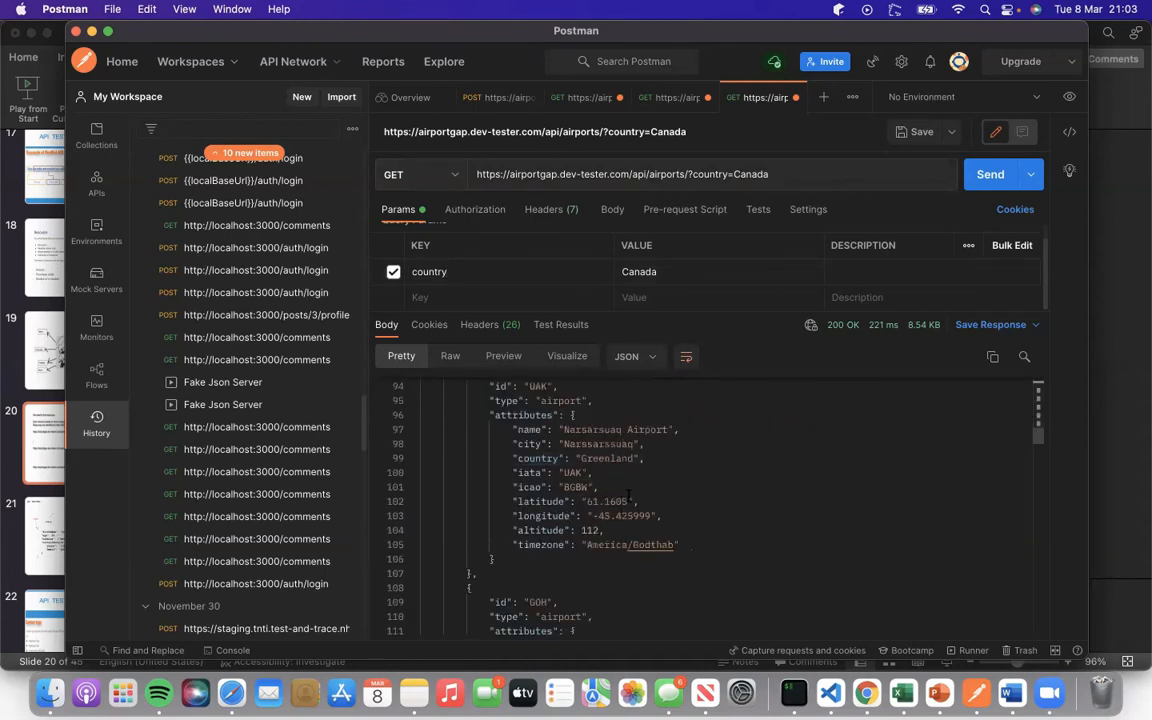
scroll(629, 497, down, 1)
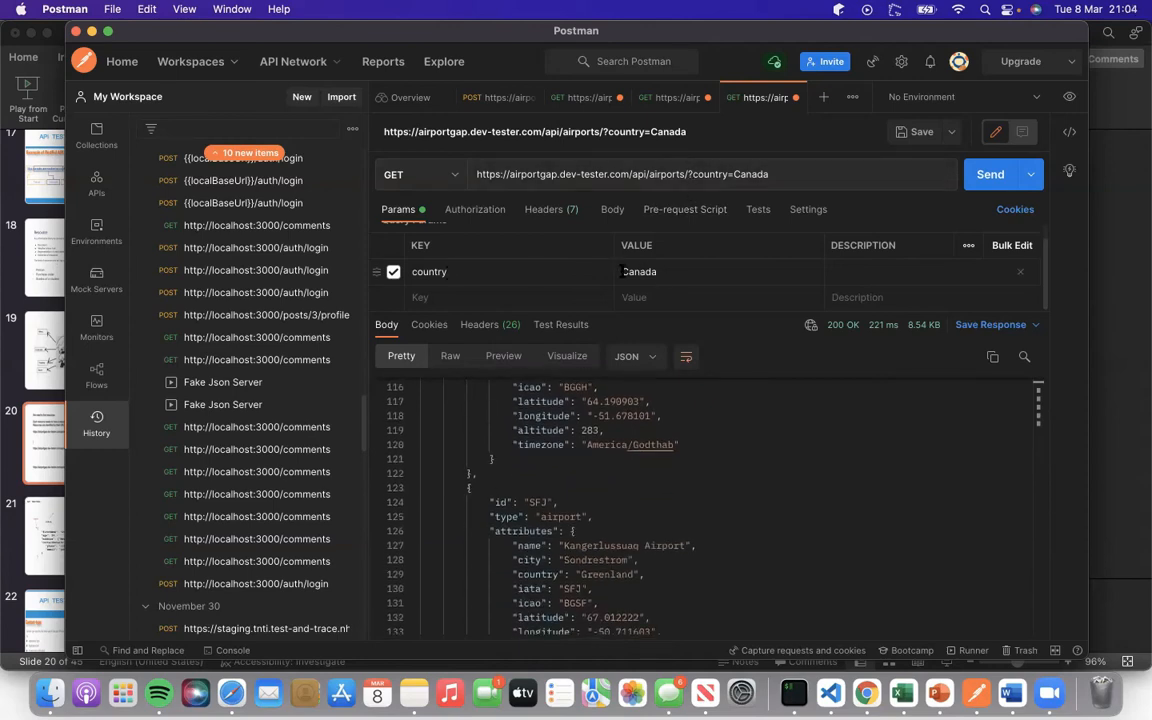
Remove the question mark before country=Canada in the request URL and send the request.
click(691, 185)
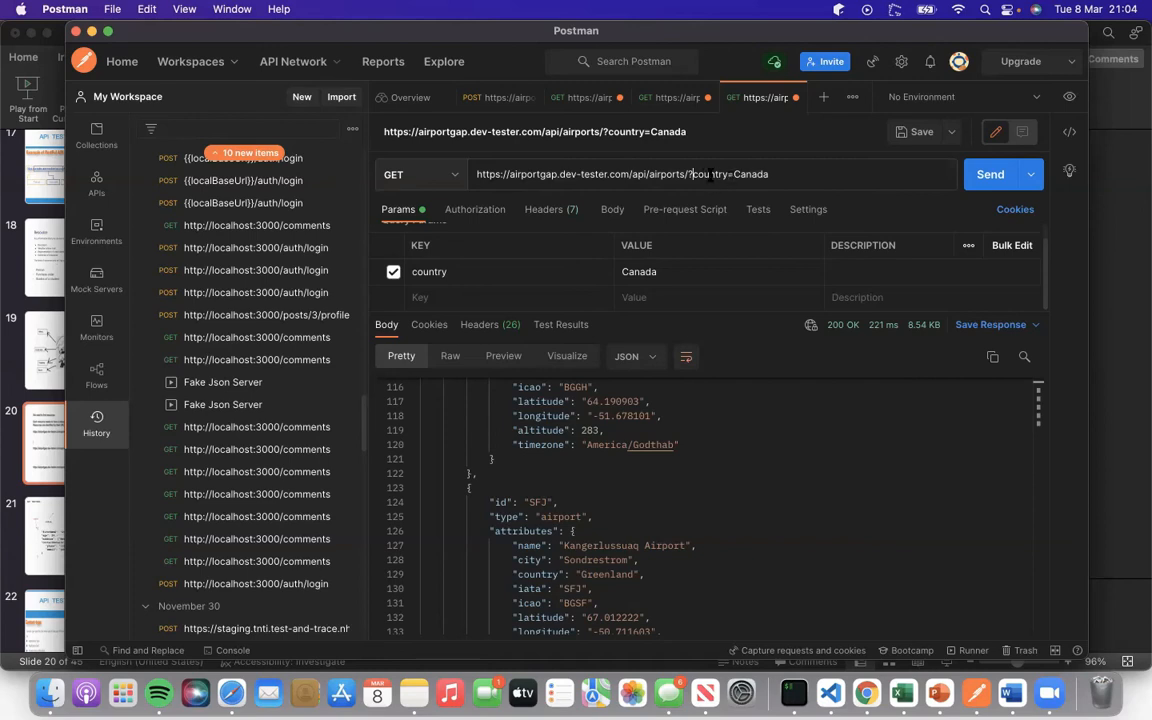
key(BackSpace)
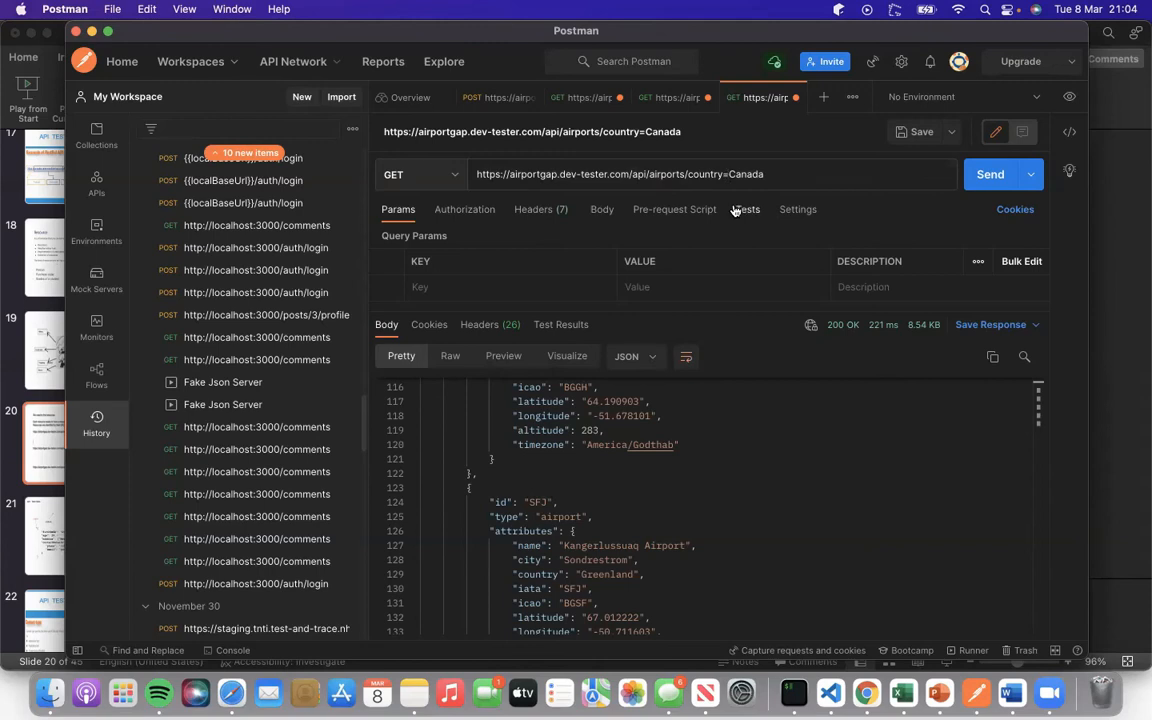
key(BackSpace)
text(=)
click(990, 176)
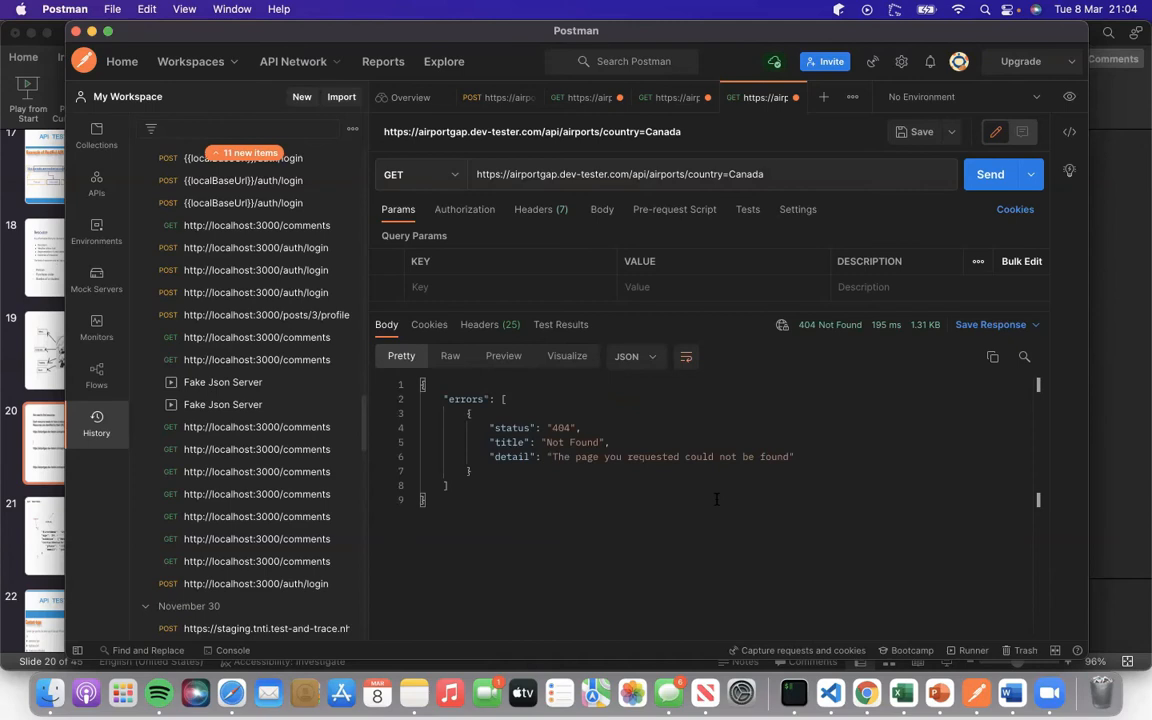
Change the equals sign to a slash so the request URL ends in airports/country/Canada, send it, and highlight the full URL.
click(725, 174)
key(BackSpace)
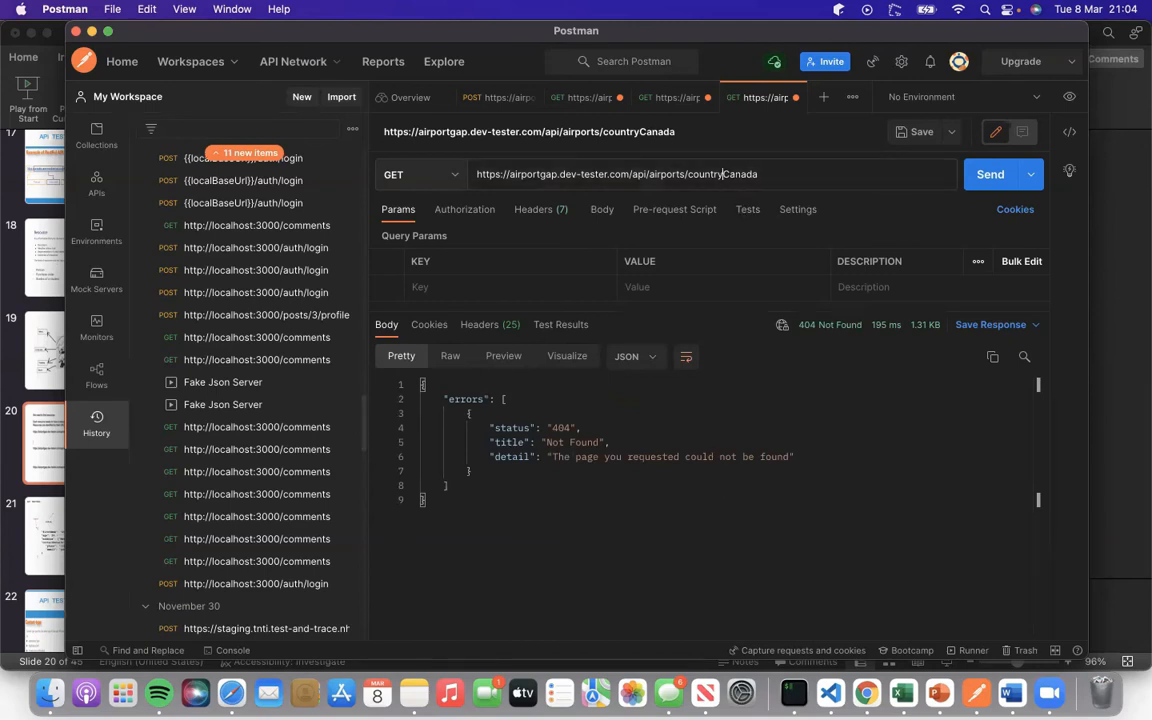
text(/)
click(978, 184)
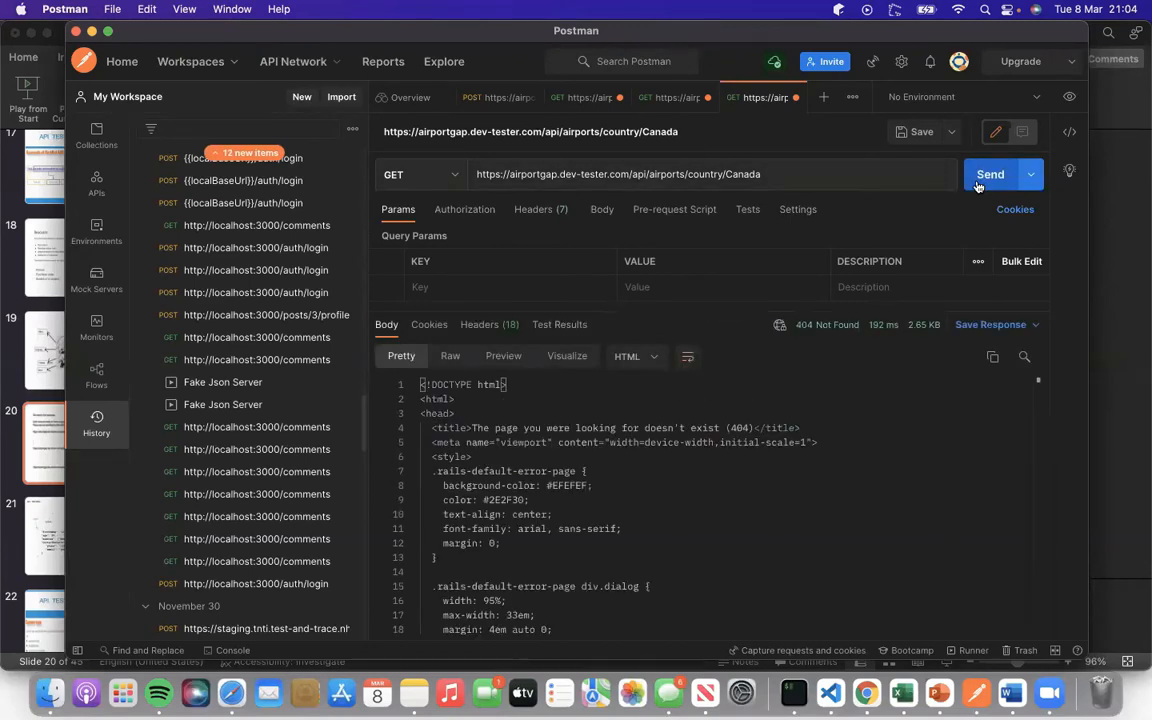
click(726, 175)
drag(768, 174, 470, 175)
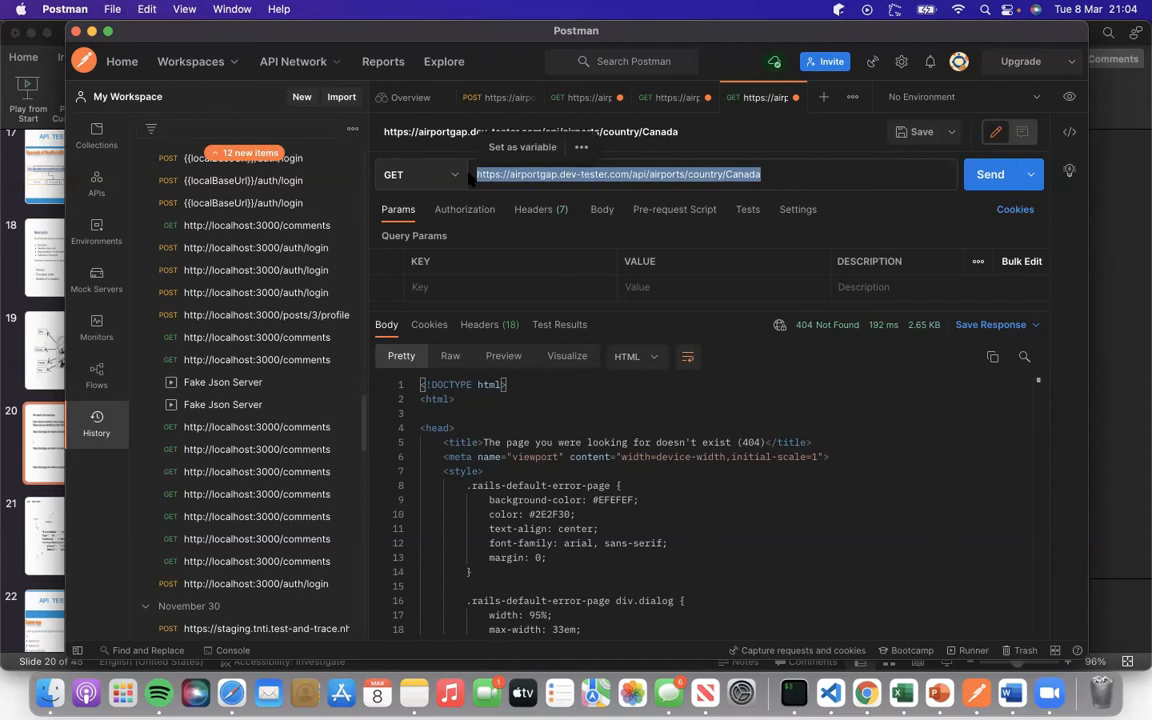
Switch to Chrome and highlight the country attribute of the YBC airport in the api/airports listing.
click(866, 692)
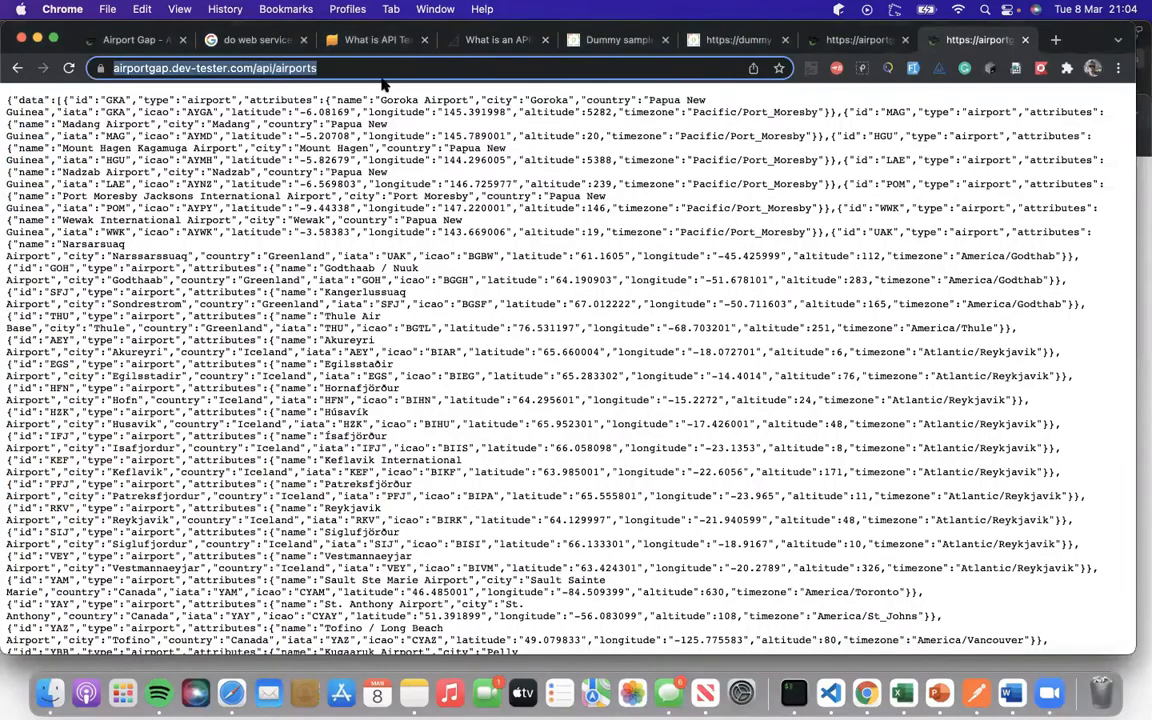
click(369, 68)
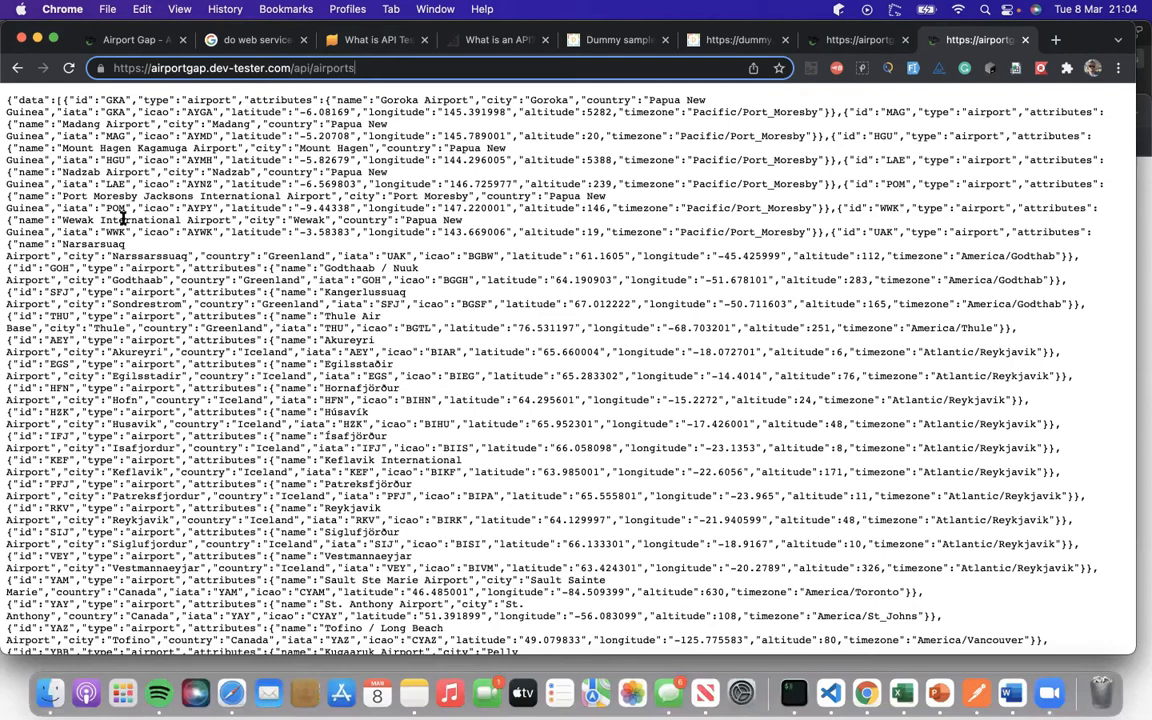
scroll(115, 310, down, 5)
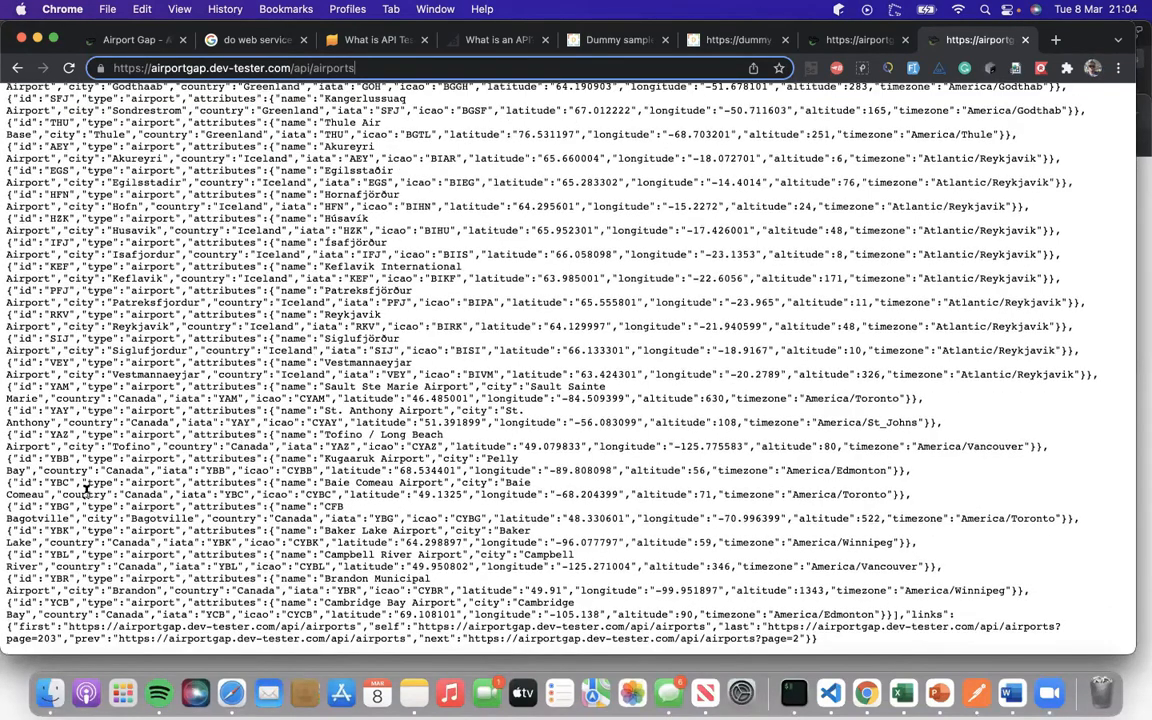
drag(62, 494, 148, 494)
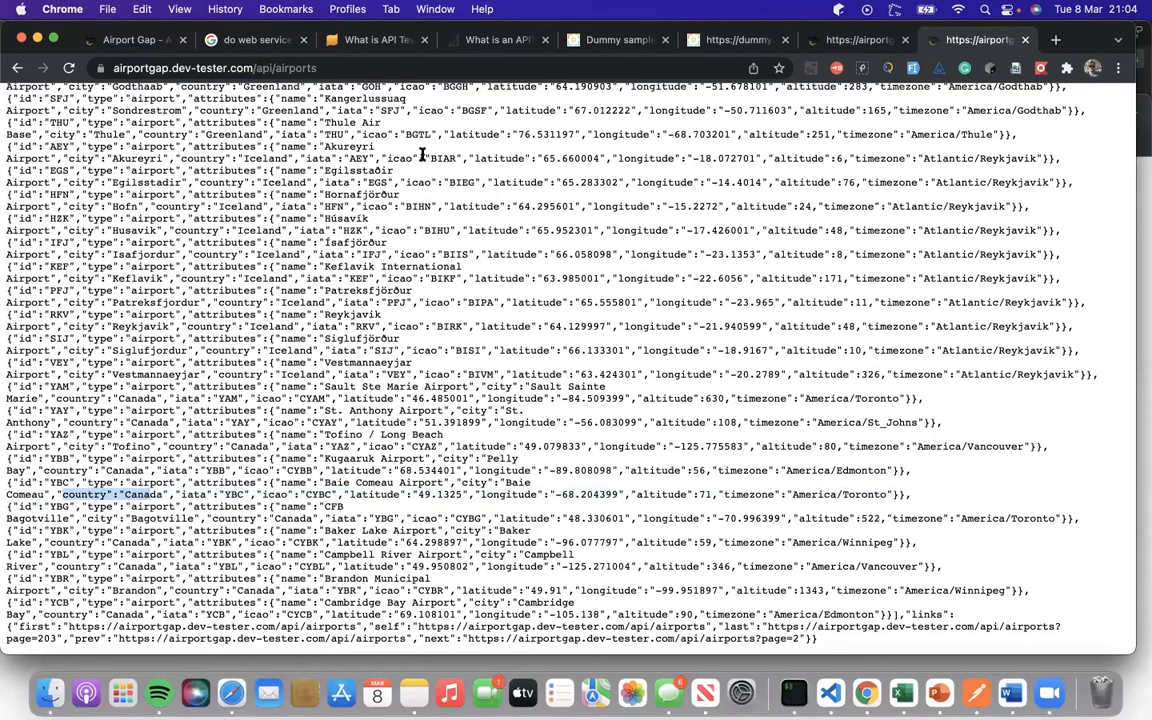
Append /country=Canada to the api/airports address and load it.
click(365, 66)
click(365, 66)
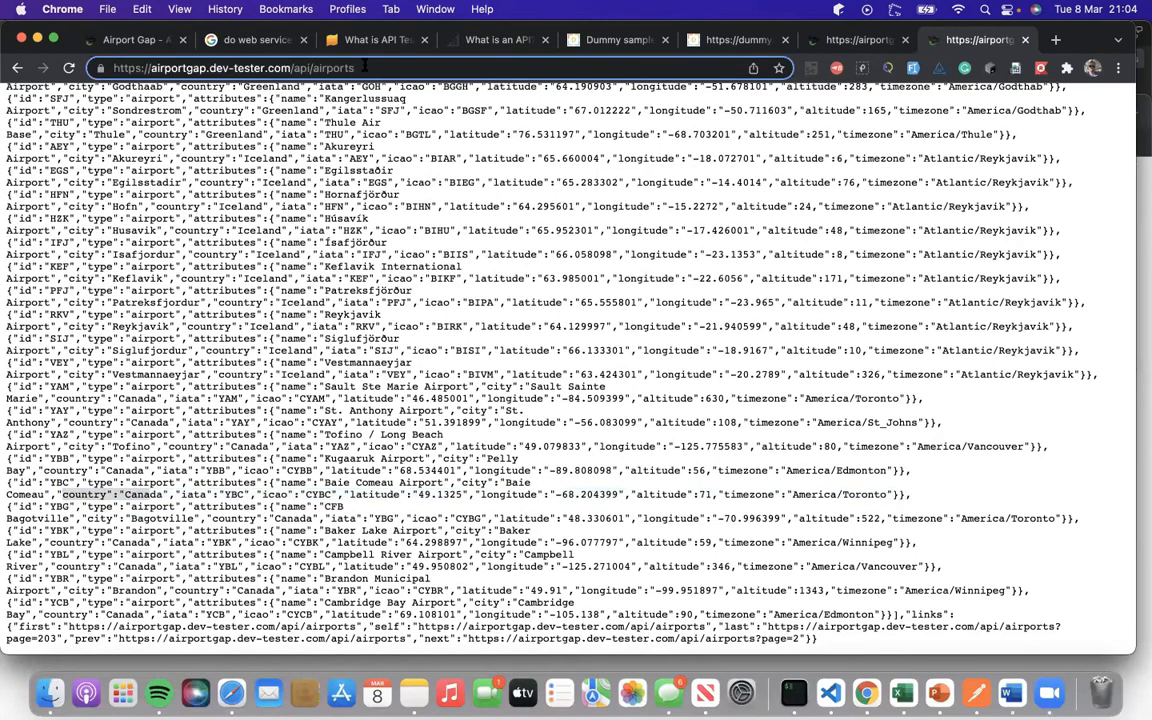
text(/c)
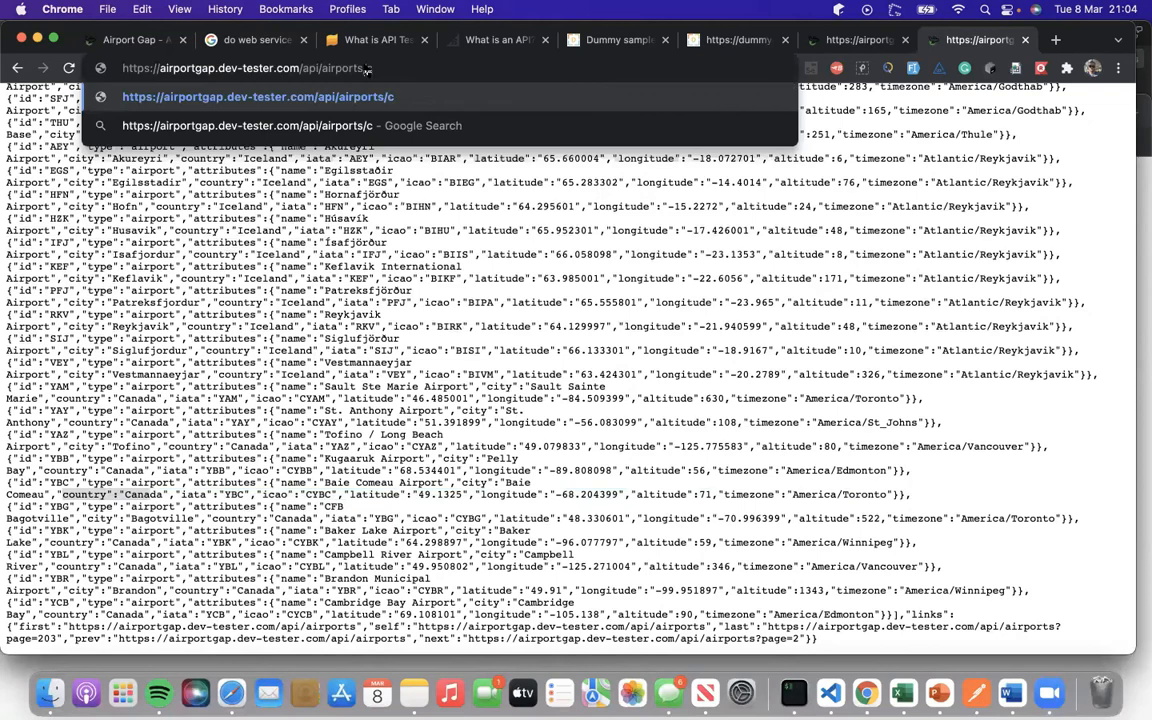
text(ount)
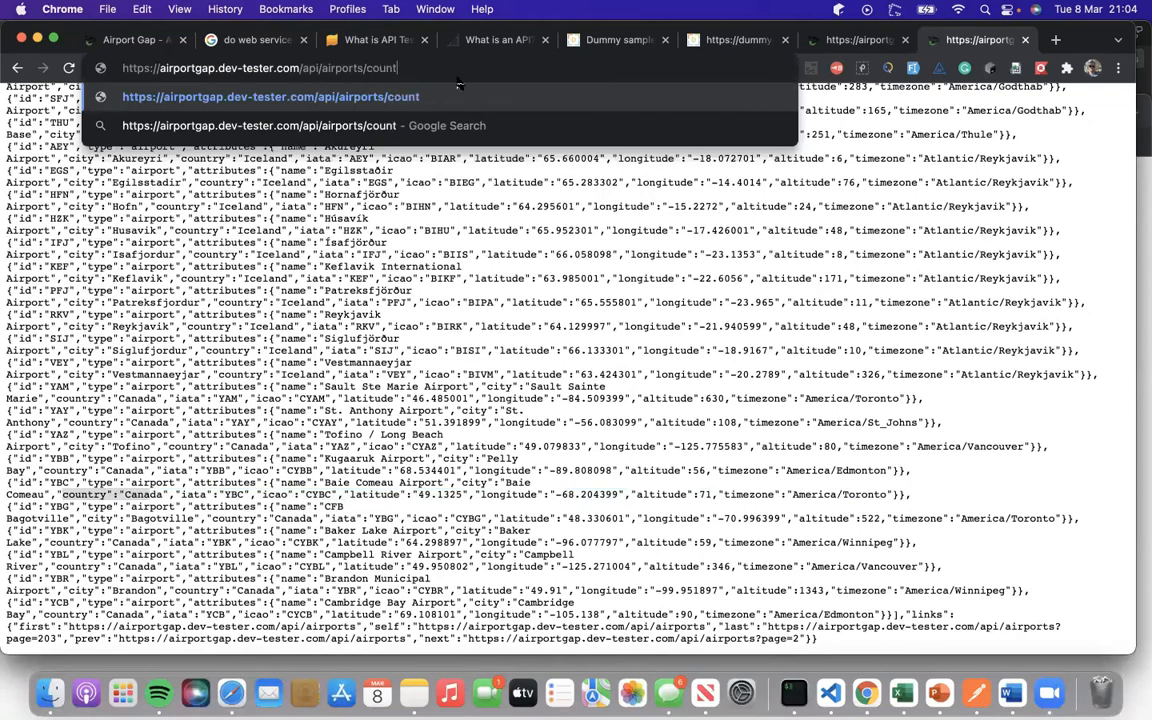
text(ry/)
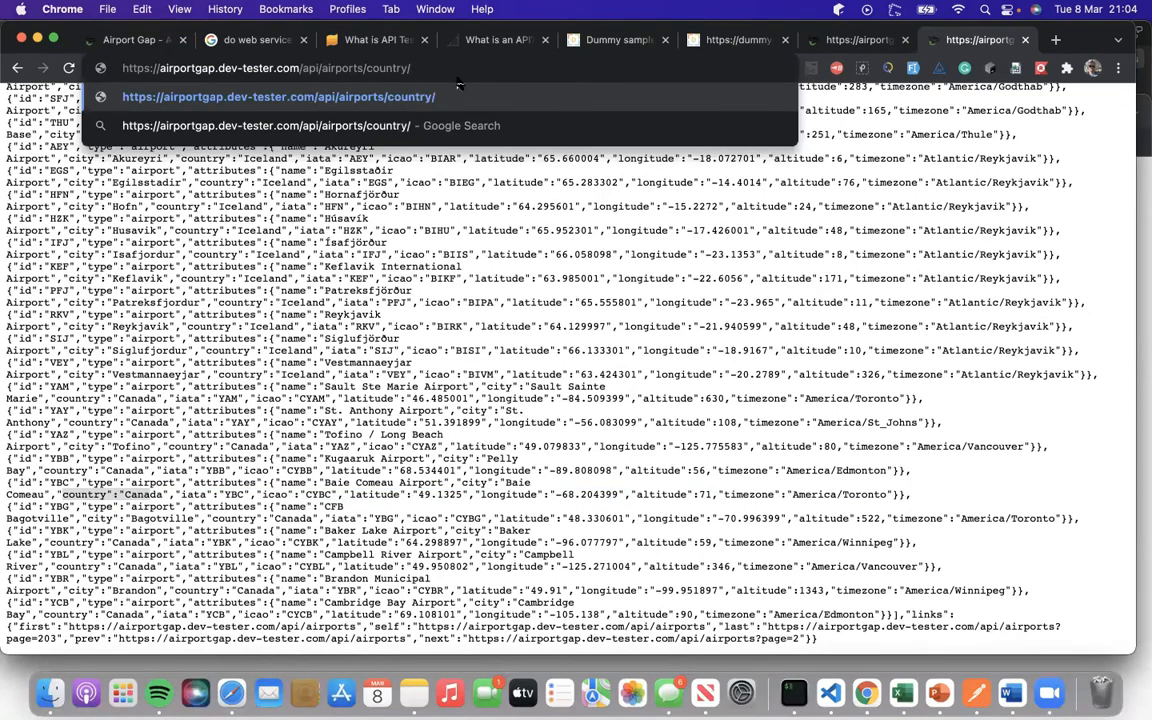
key(BackSpace)
text(=Canada)
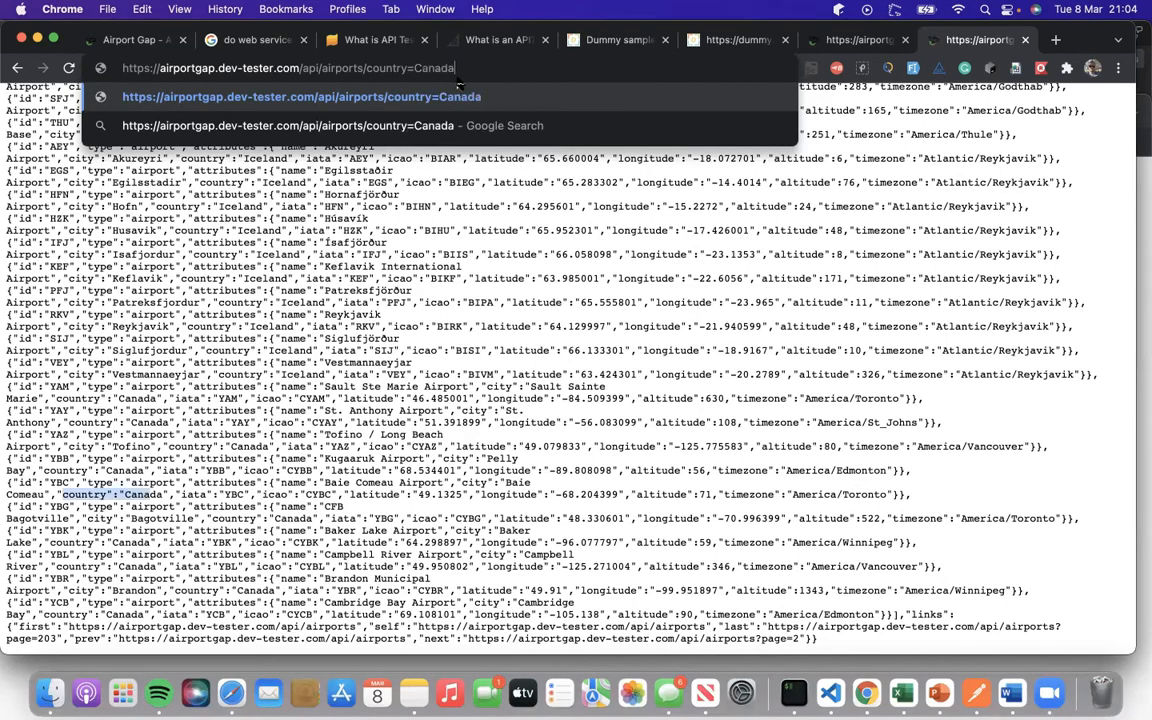
key(Return)
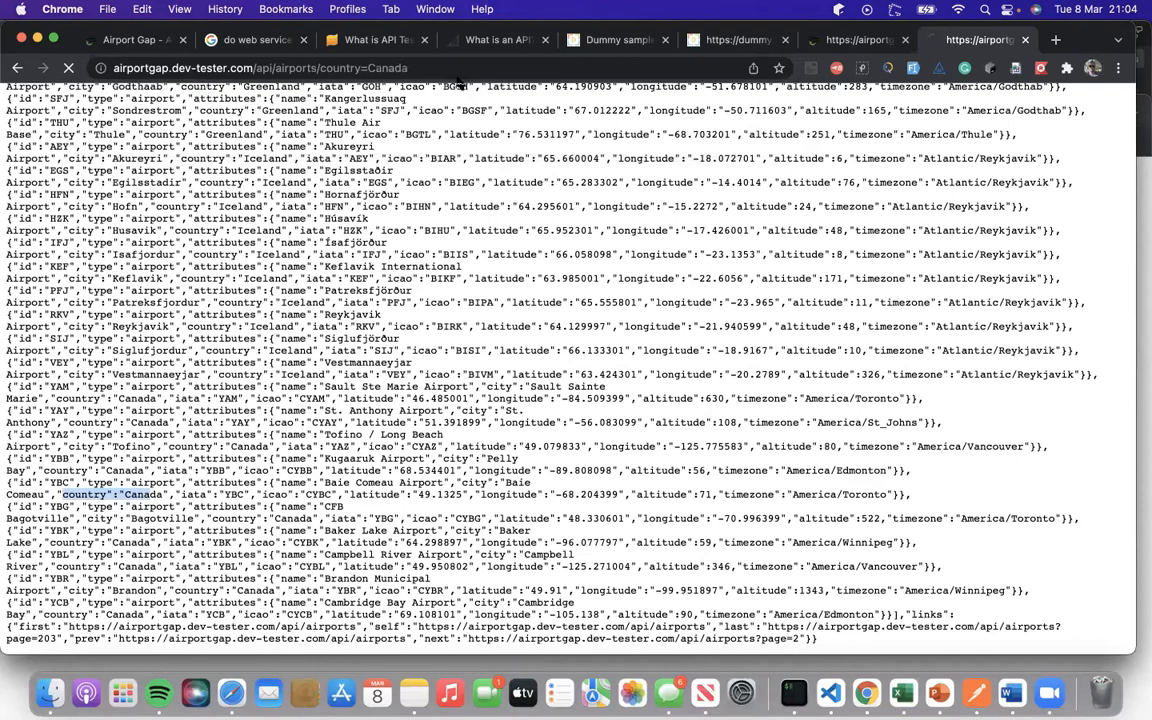
Replace the equals sign with a slash in the address and load api/airports/country/Canada.
click(365, 68)
click(366, 70)
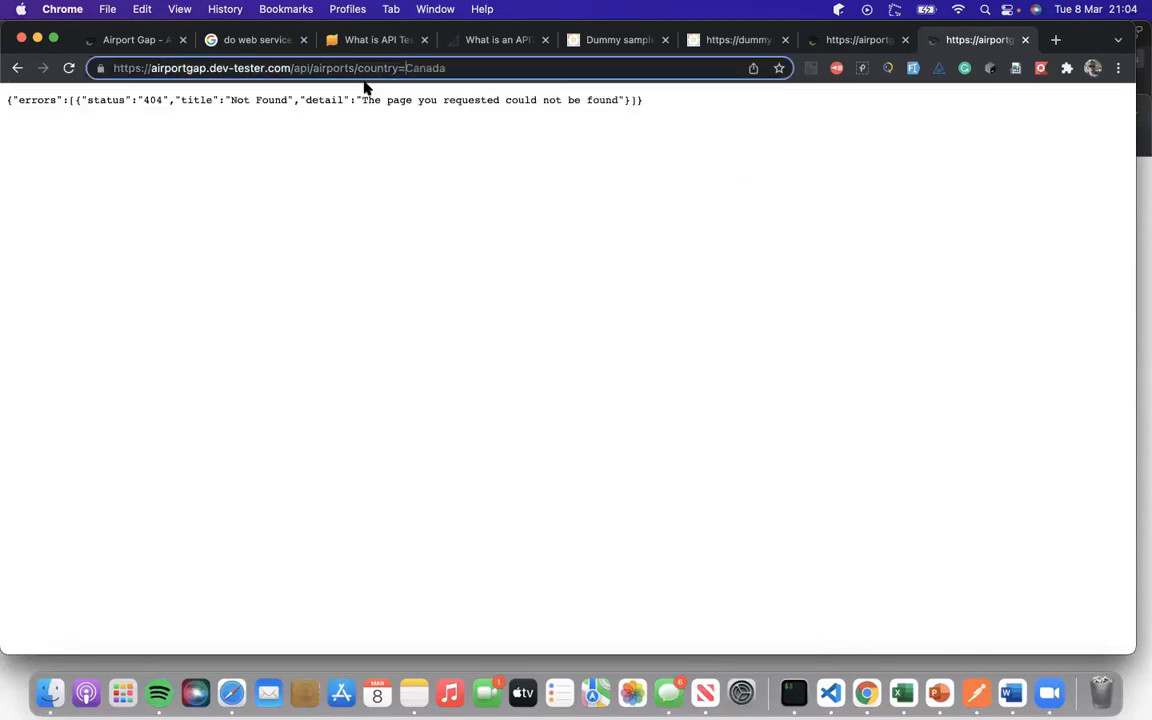
key(BackSpace)
text(/)
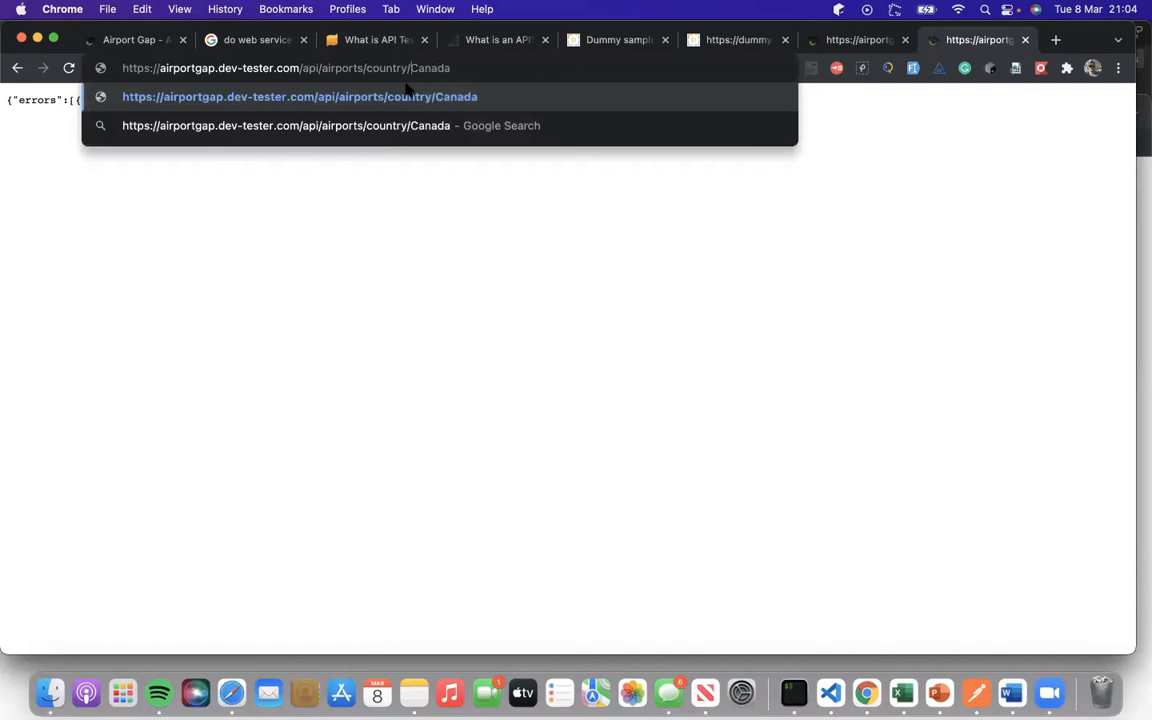
key(Return)
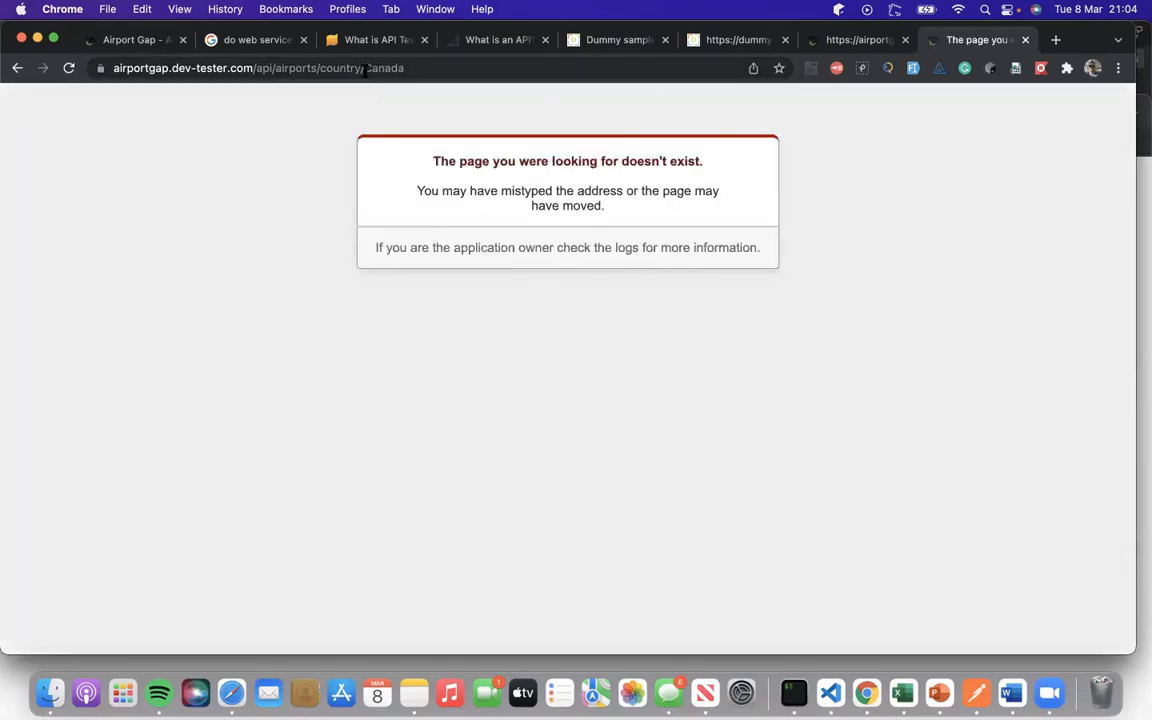
Rewrite the address with a query parameter as api/airports/?country=Canada and load it.
click(366, 69)
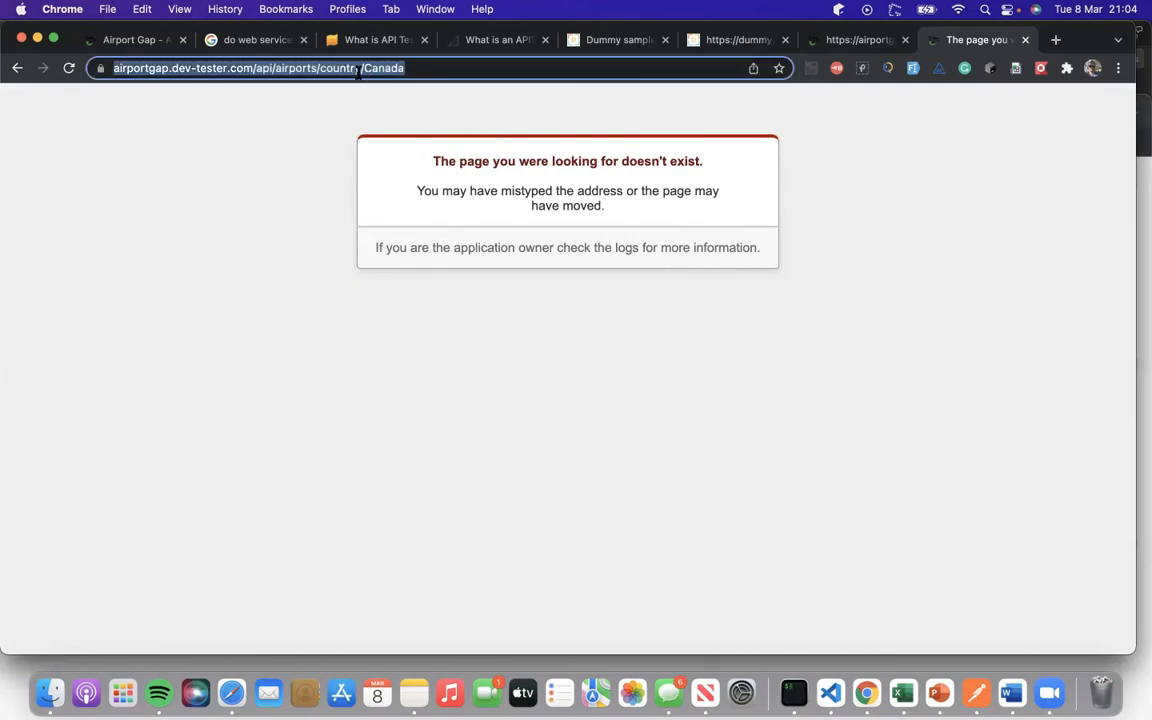
click(413, 67)
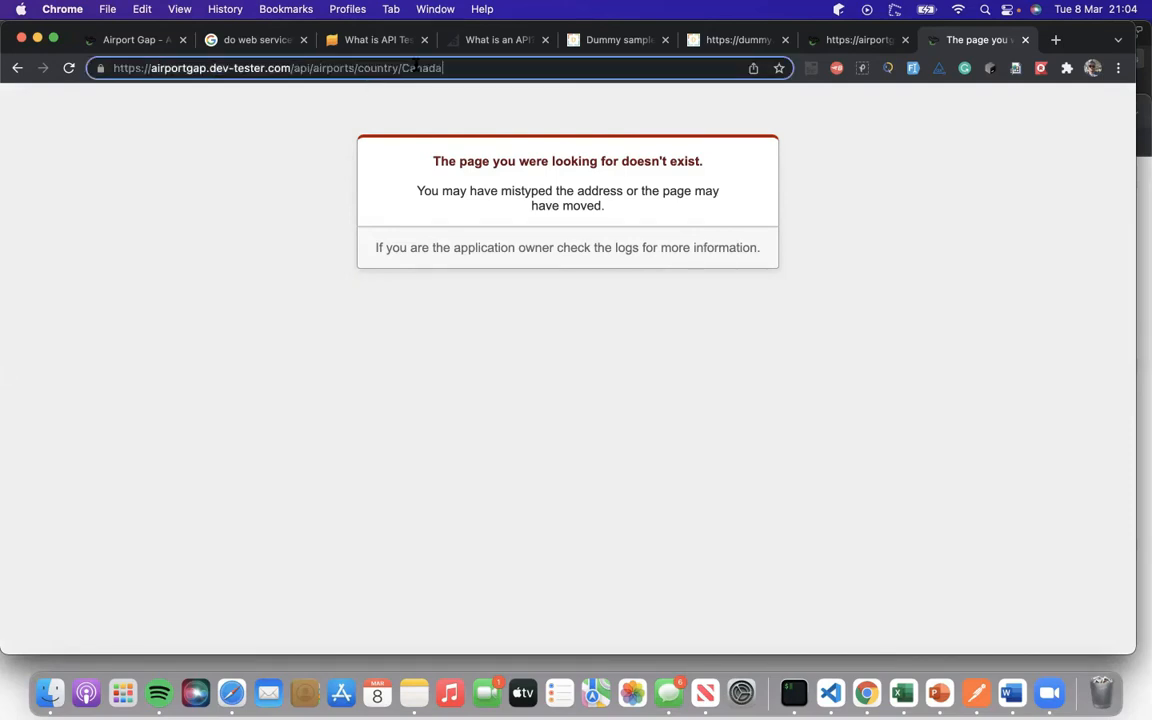
click(359, 72)
text(?)
key(Right)
key(Right)
key(Right)
key(Right)
key(Right)
key(Right)
key(Right)
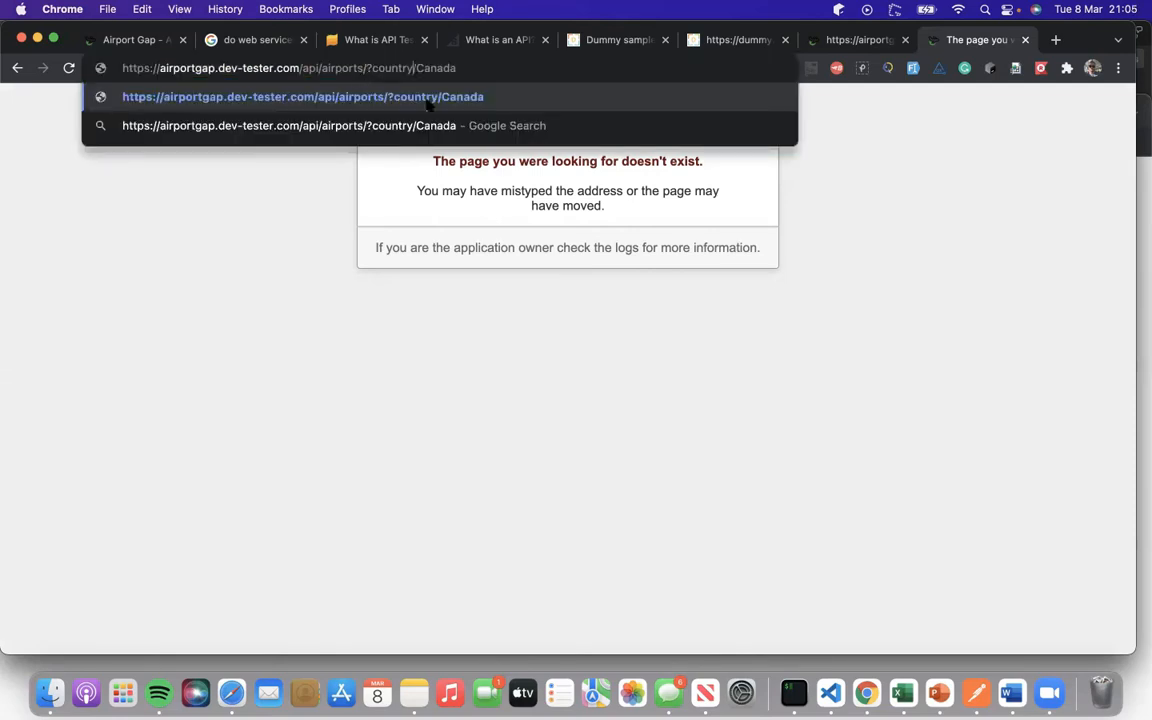
key(Delete)
text(=)
key(Return)
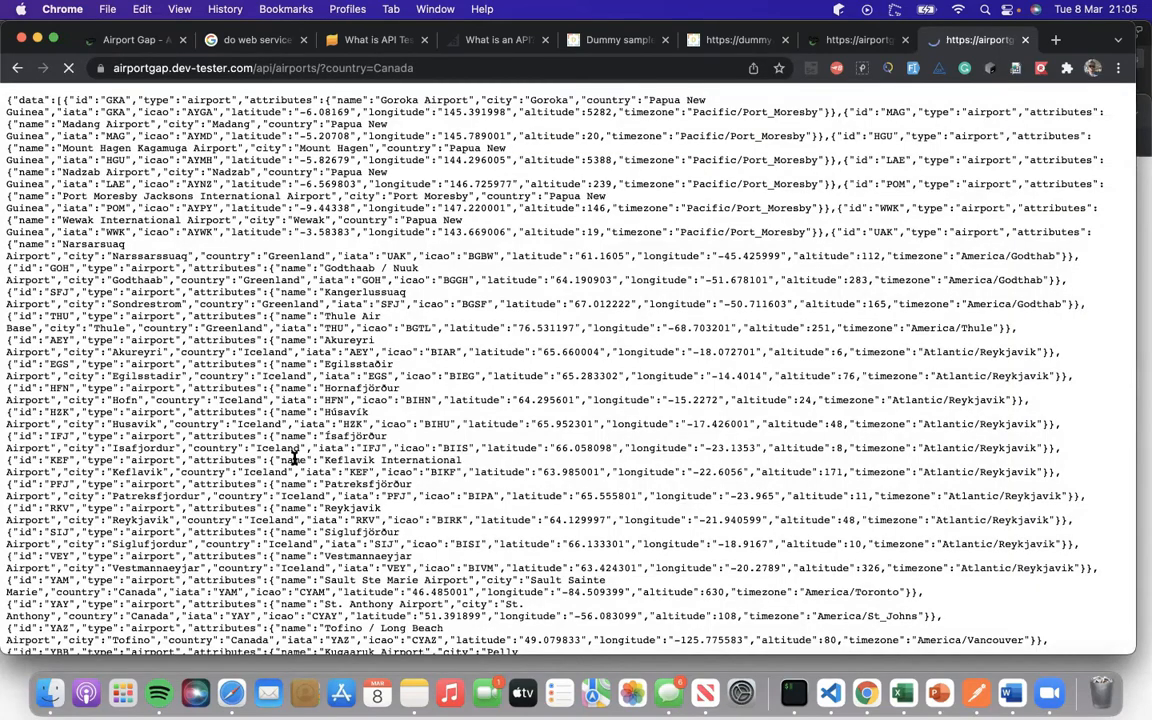
Search the returned airport data for "country" and examine the country values, highlighting the Mount Hagen record's country attribute.
scroll(294, 444, down, 5)
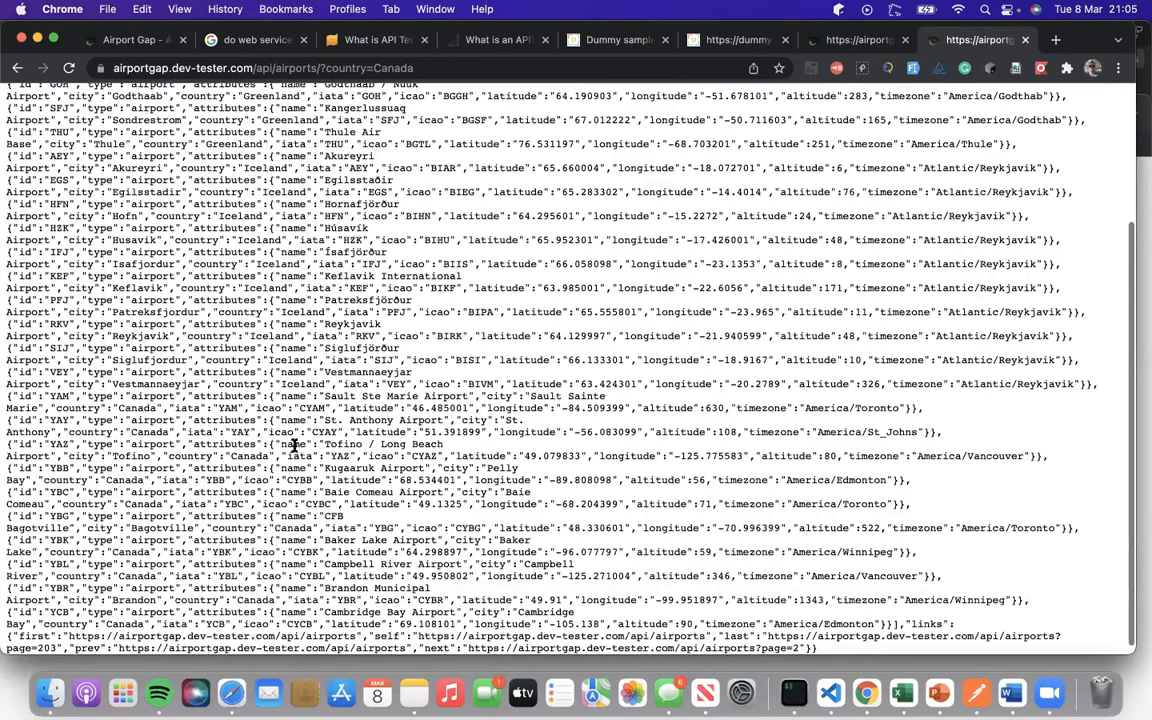
scroll(294, 444, up, 5)
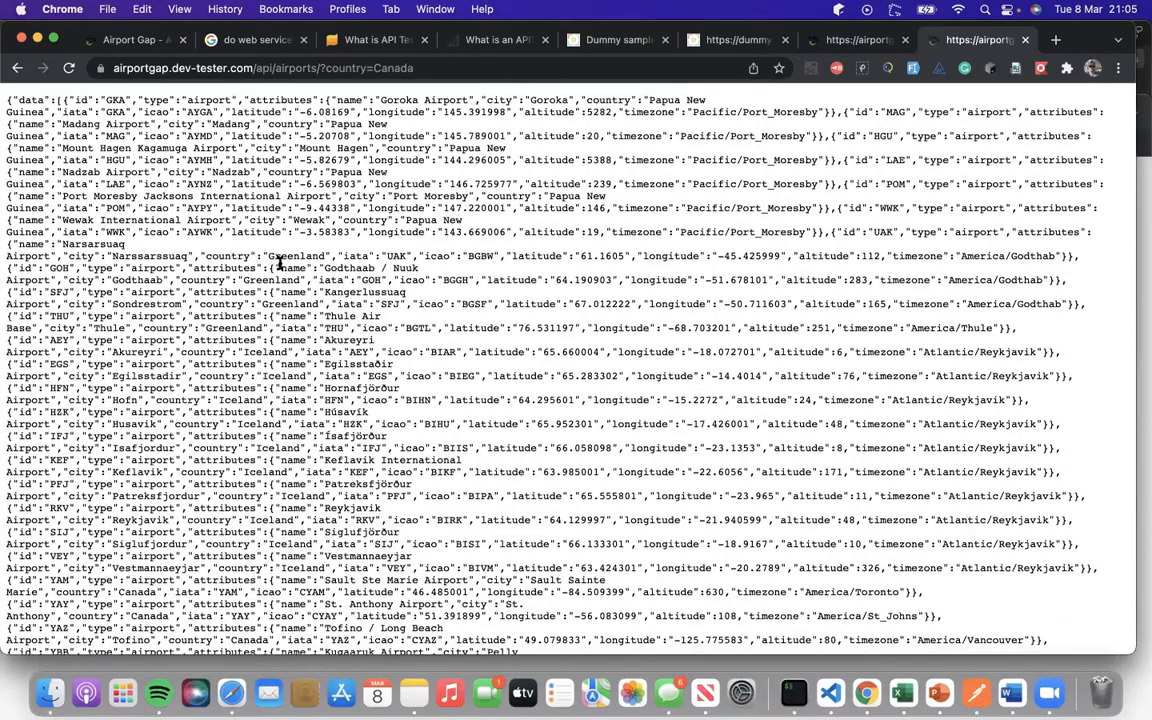
double_click(5, 232)
key(super+f)
text(country)
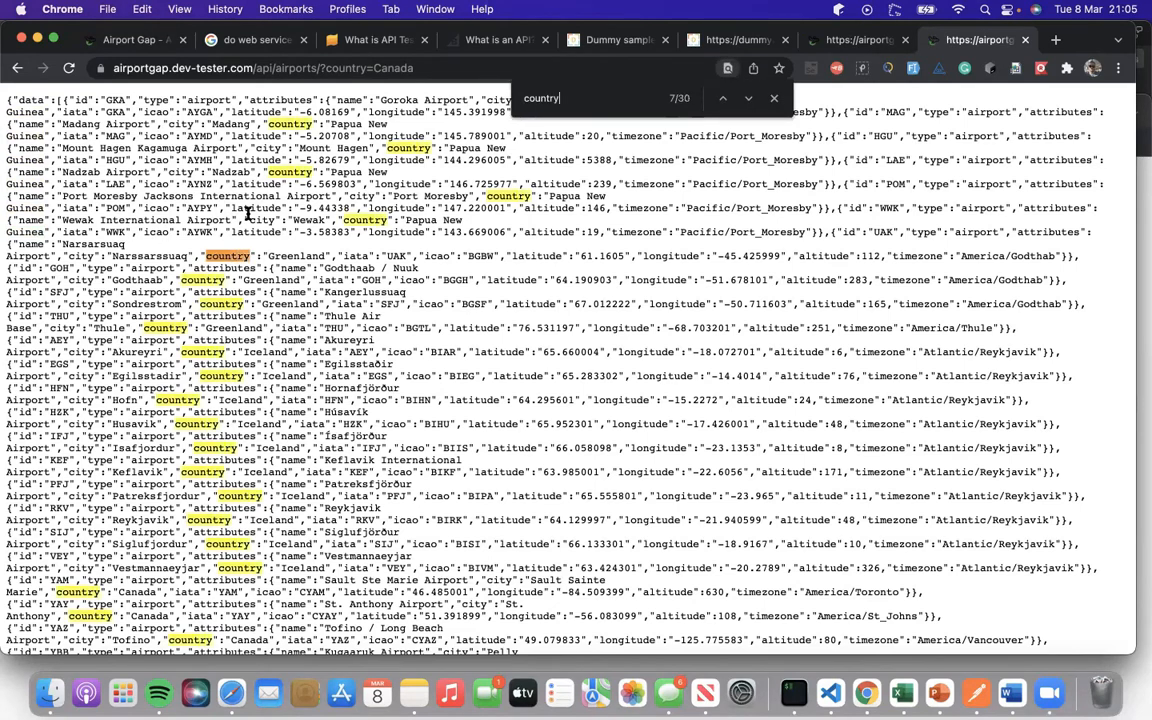
key(Return)
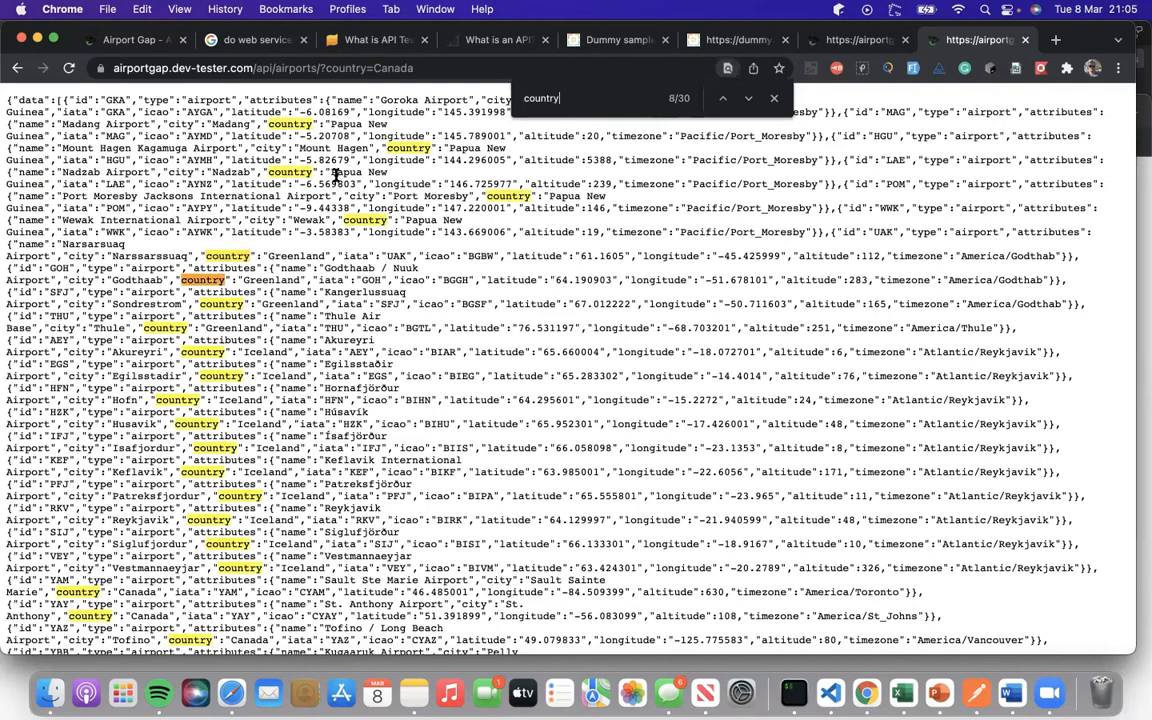
drag(500, 148, 375, 148)
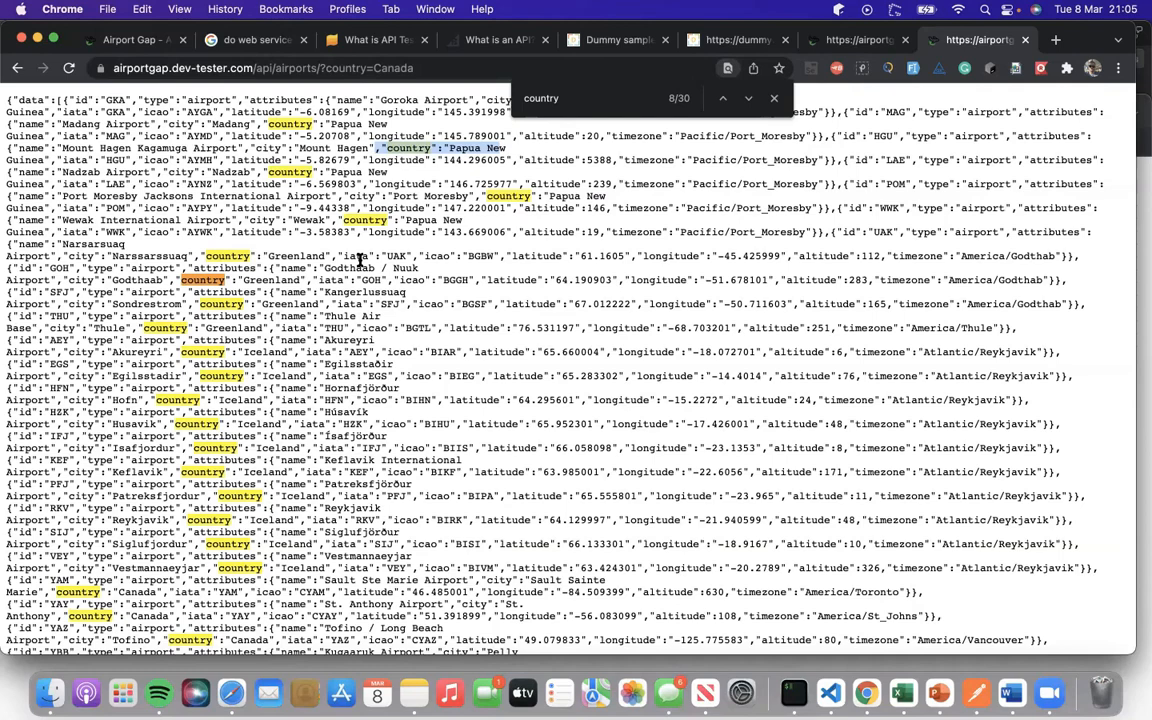
scroll(323, 240, down, 2)
scroll(356, 272, down, 2)
scroll(356, 265, up, 4)
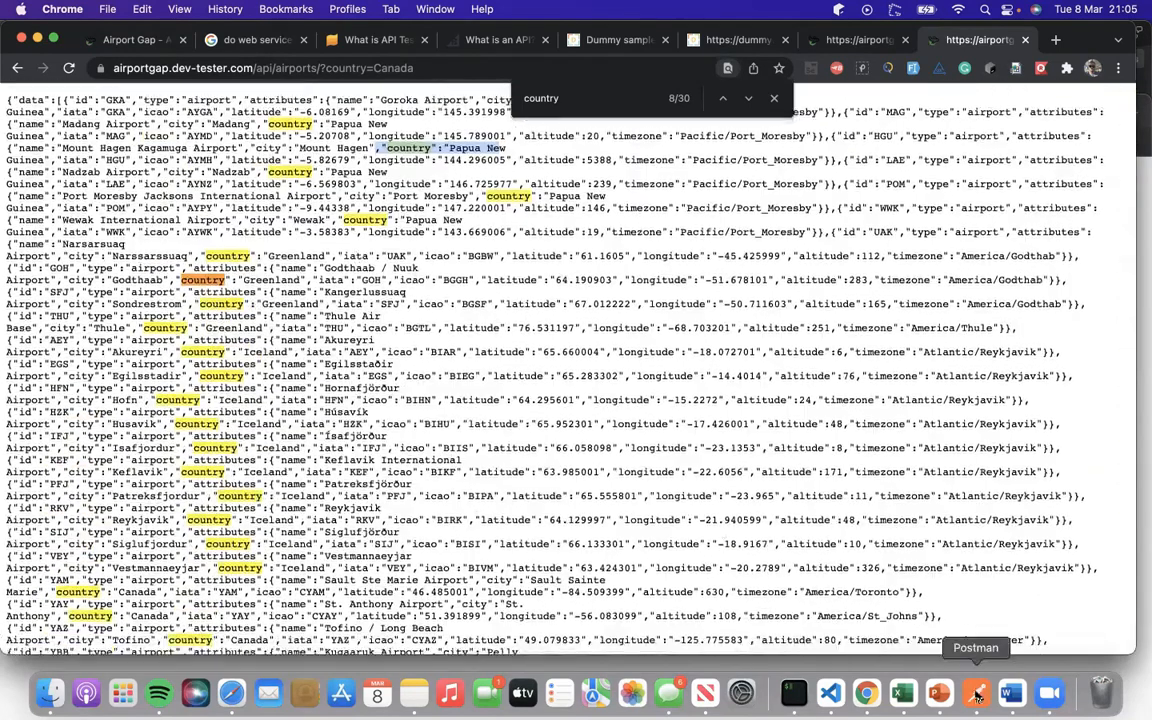
Switch to Postman and remove /country/Canada from the request URL, leaving api/airports.
click(975, 690)
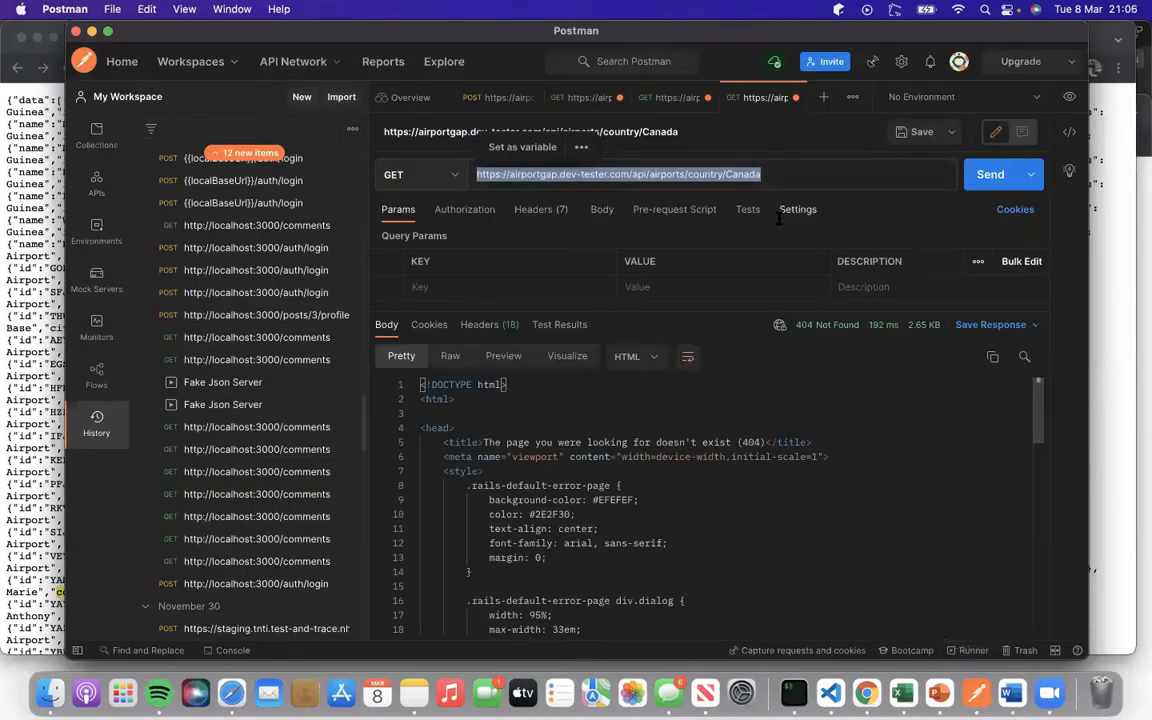
click(775, 168)
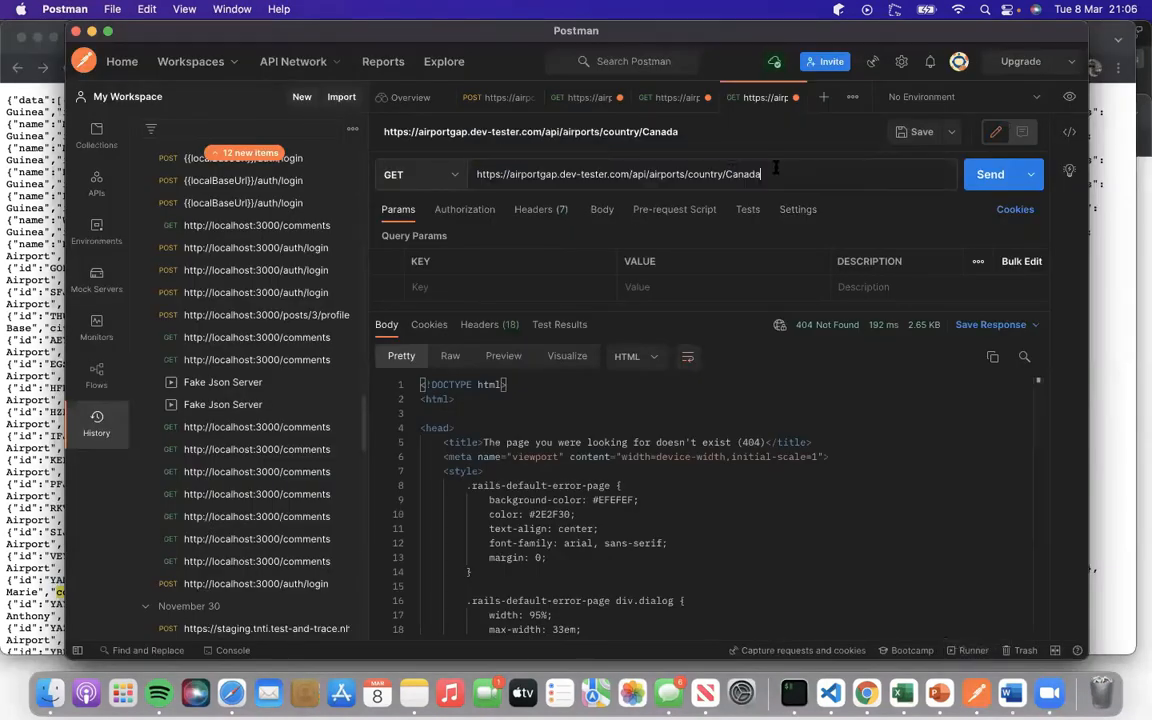
shift+click(677, 174)
click(704, 176)
click(437, 287)
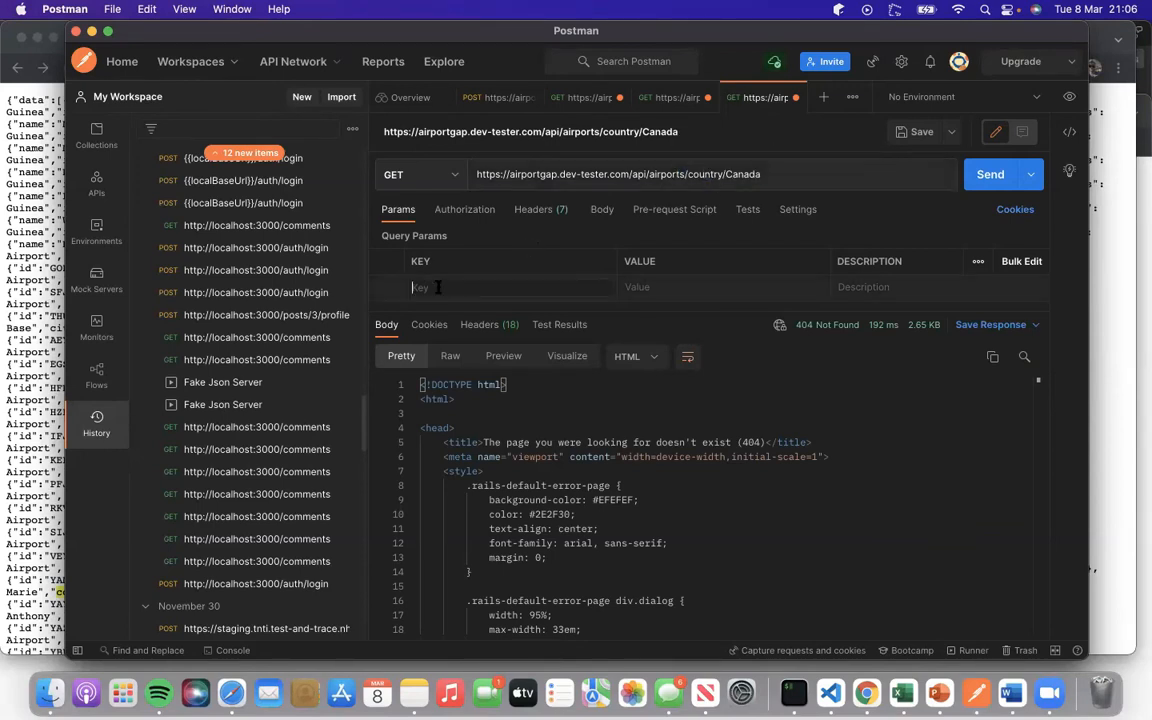
click(880, 165)
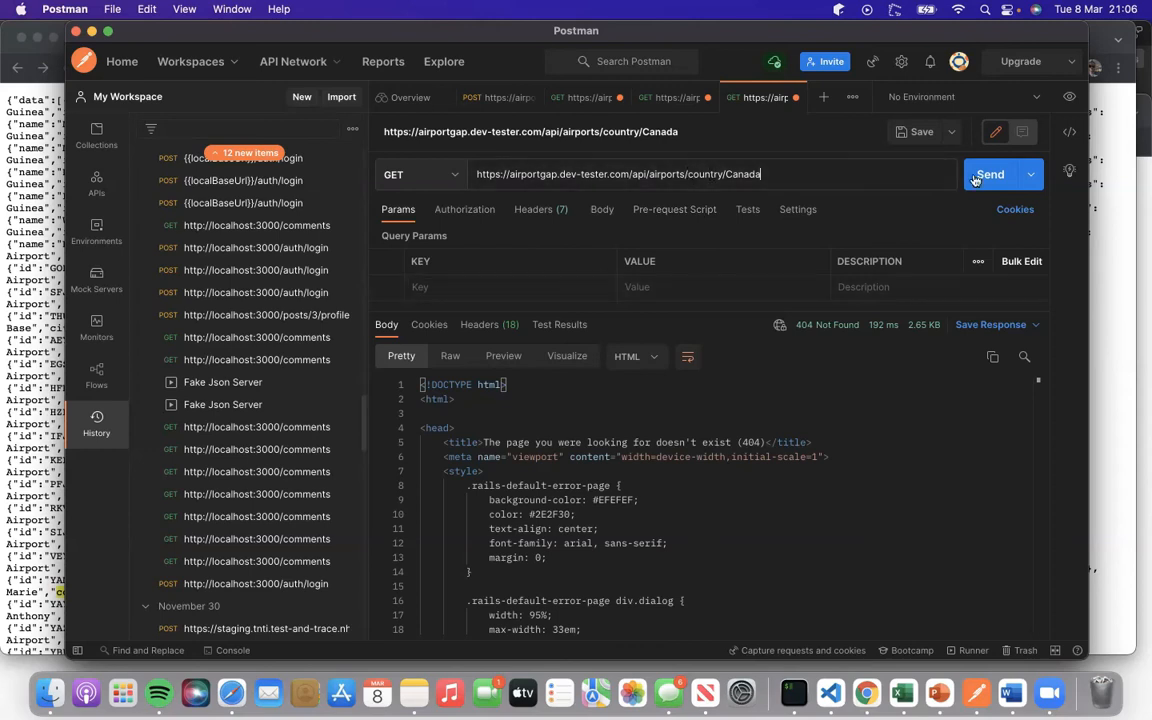
key(BackSpace)
key(BackSpace)
key(BackSpace)
key(BackSpace)
key(BackSpace)
key(BackSpace)
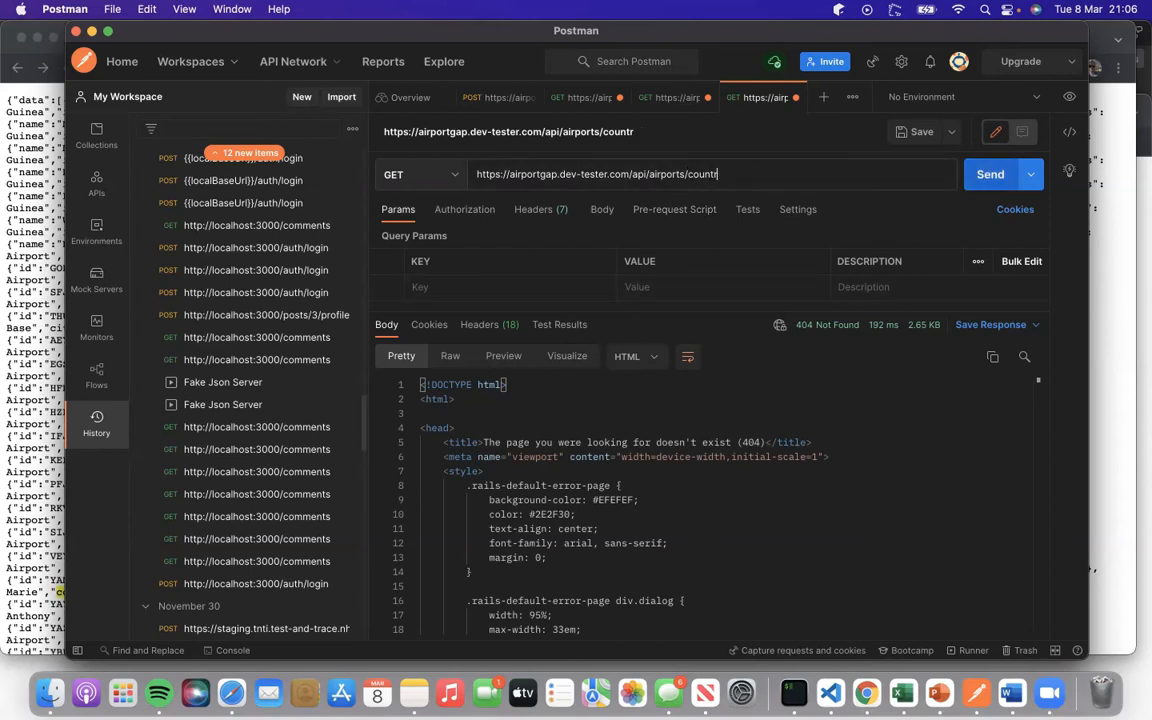
key(BackSpace)
key(BackSpace)
key(BackSpace)
Add a query parameter with key id and value GKA to the airports request.
click(441, 280)
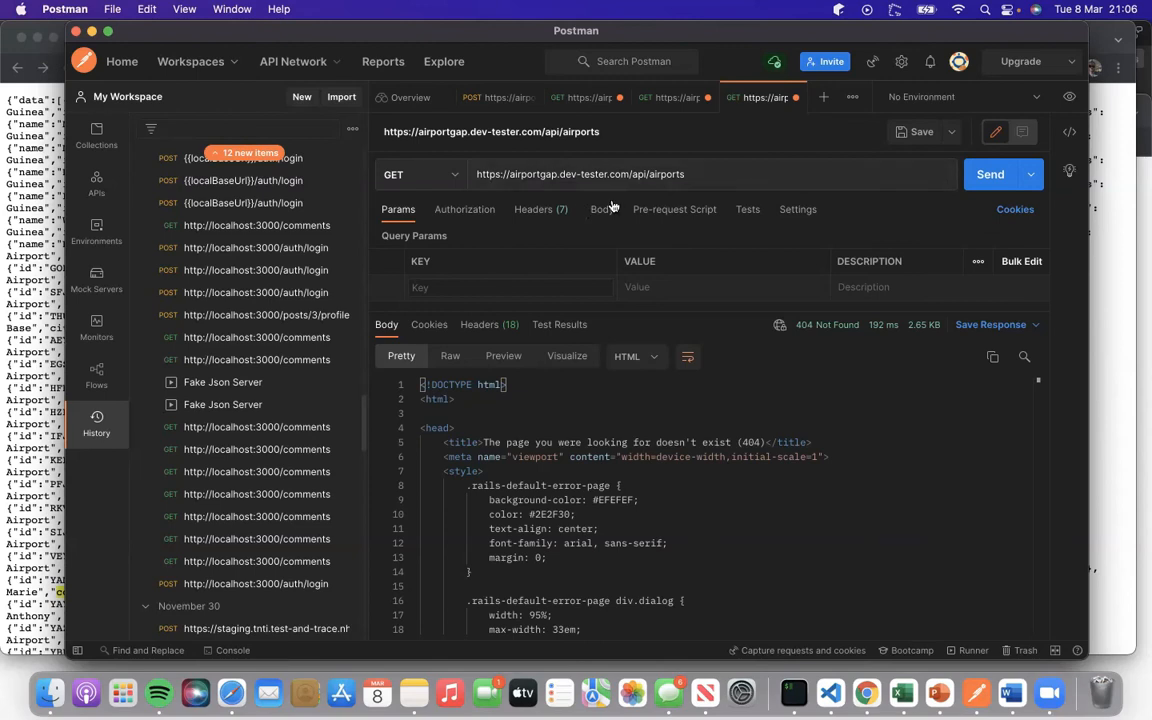
text(f)
key(BackSpace)
text(d)
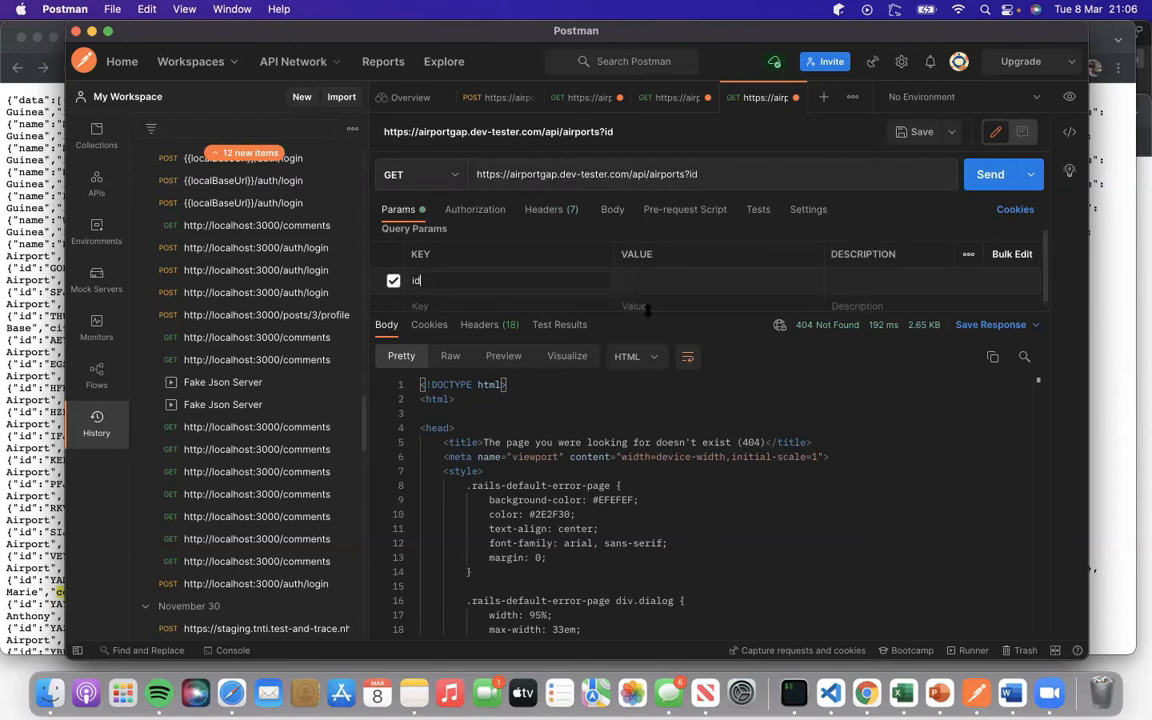
click(659, 287)
text(G)
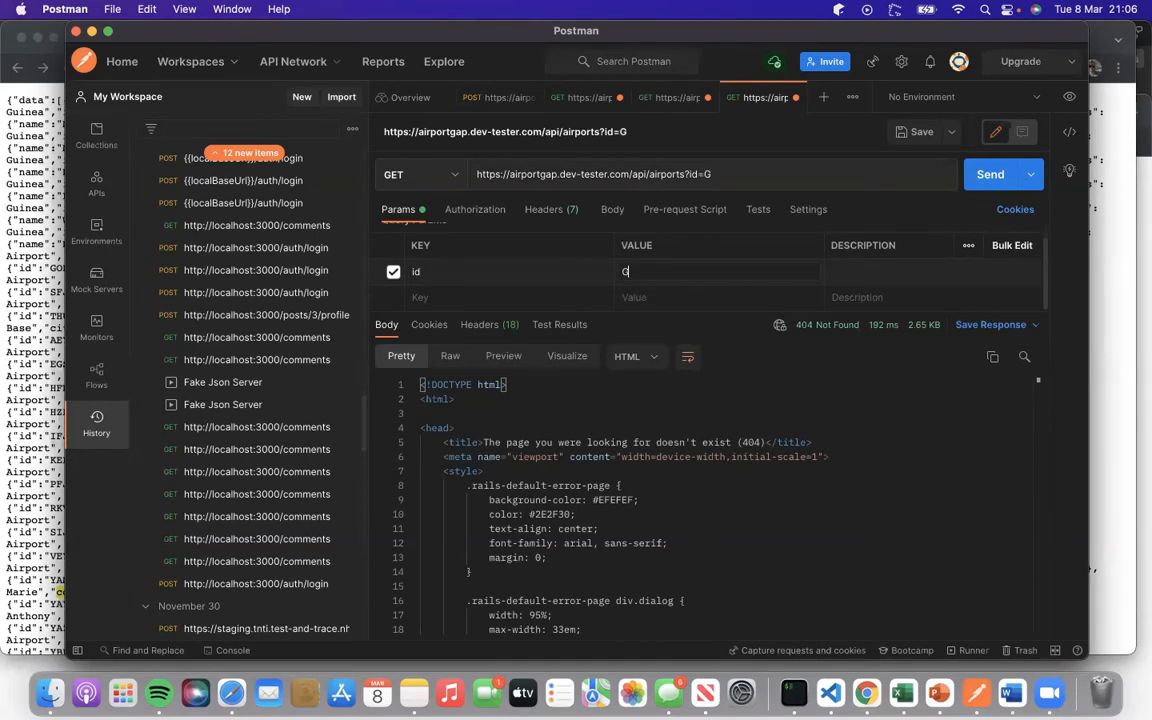
text(KA)
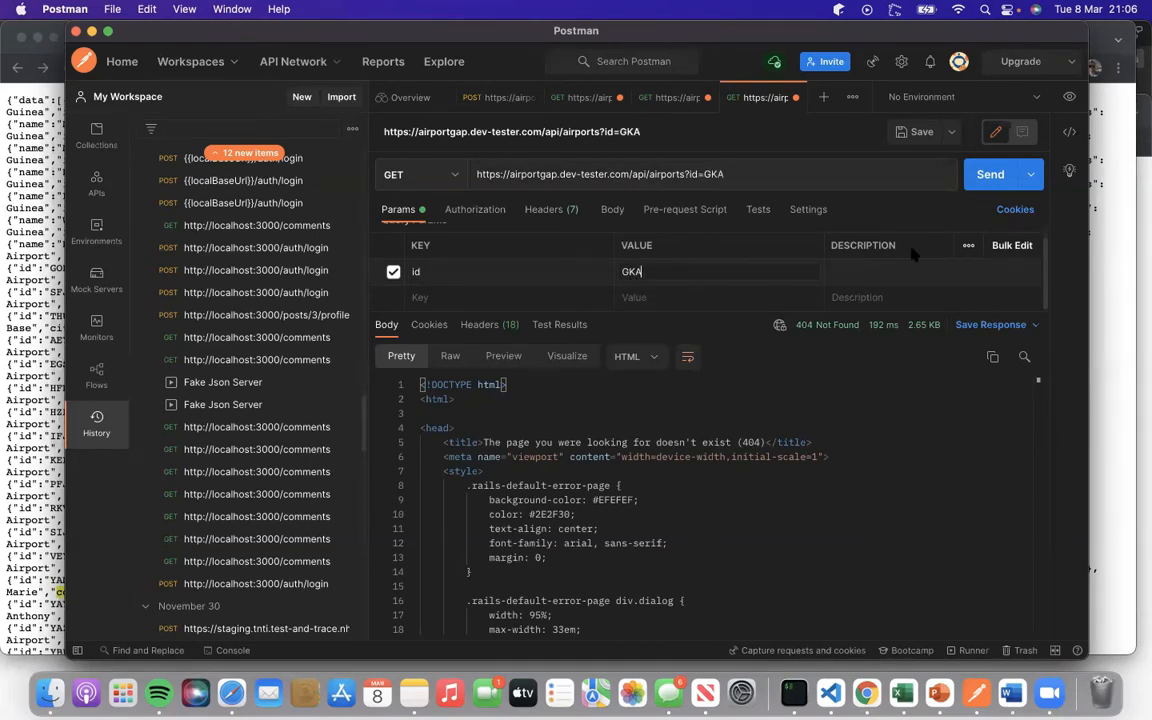
Send the airports request with id=GKA and look through the returned airport records.
click(988, 178)
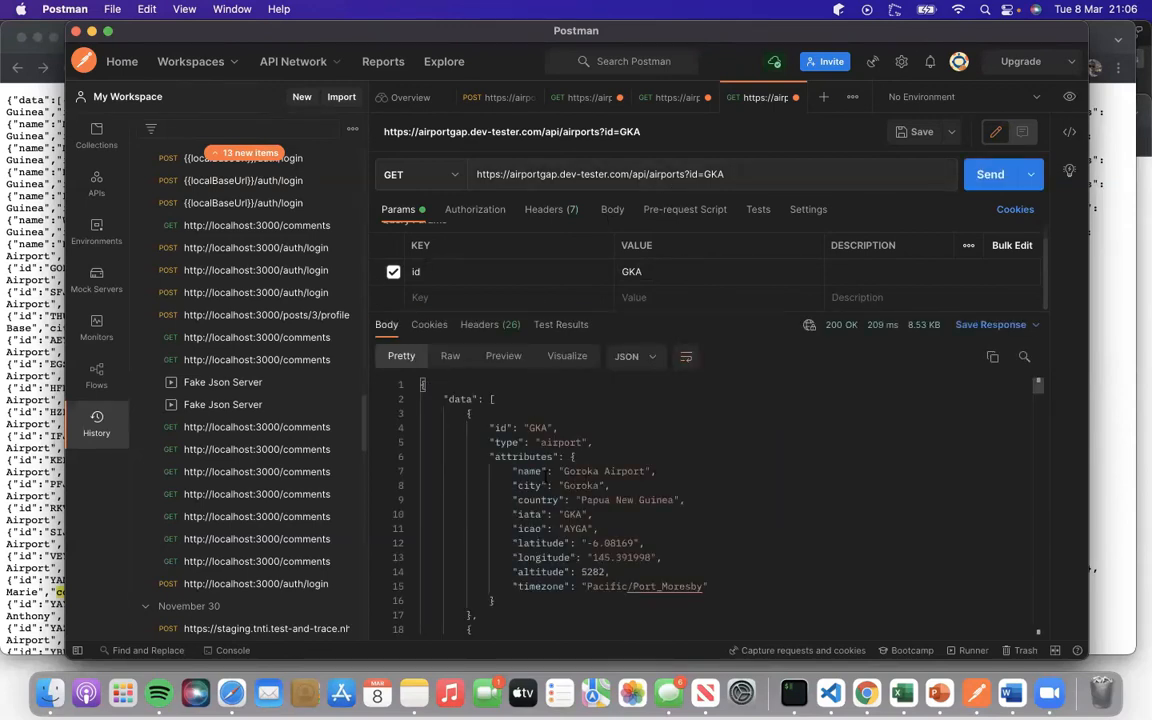
scroll(543, 484, down, 5)
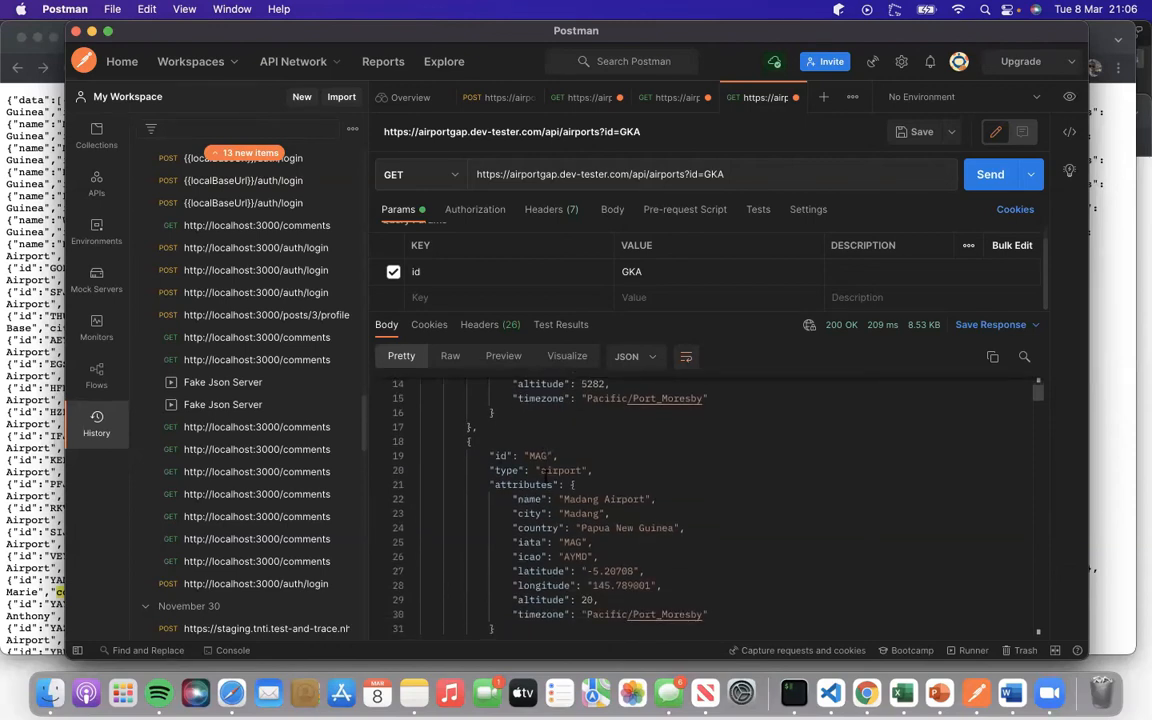
scroll(543, 484, up, 5)
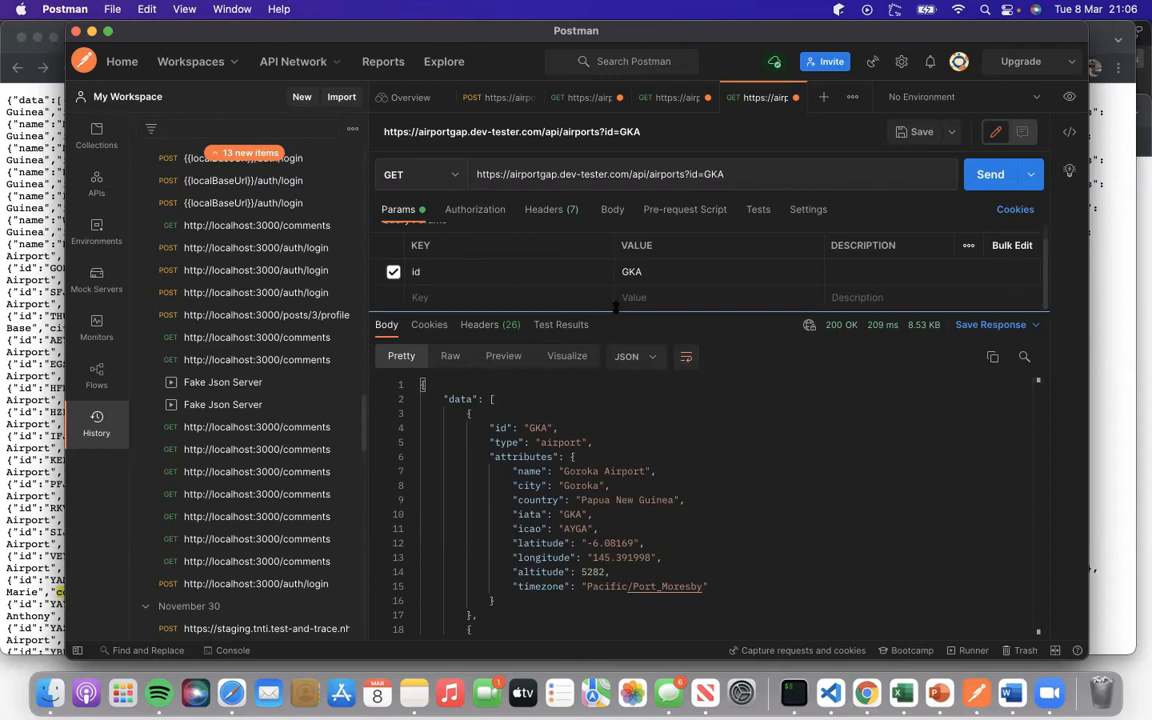
Change the query parameter's key from id to name.
click(440, 272)
key(BackSpace)
text(me)
key(BackSpace)
key(BackSpace)
key(BackSpace)
key(BackSpace)
key(BackSpace)
text(name)
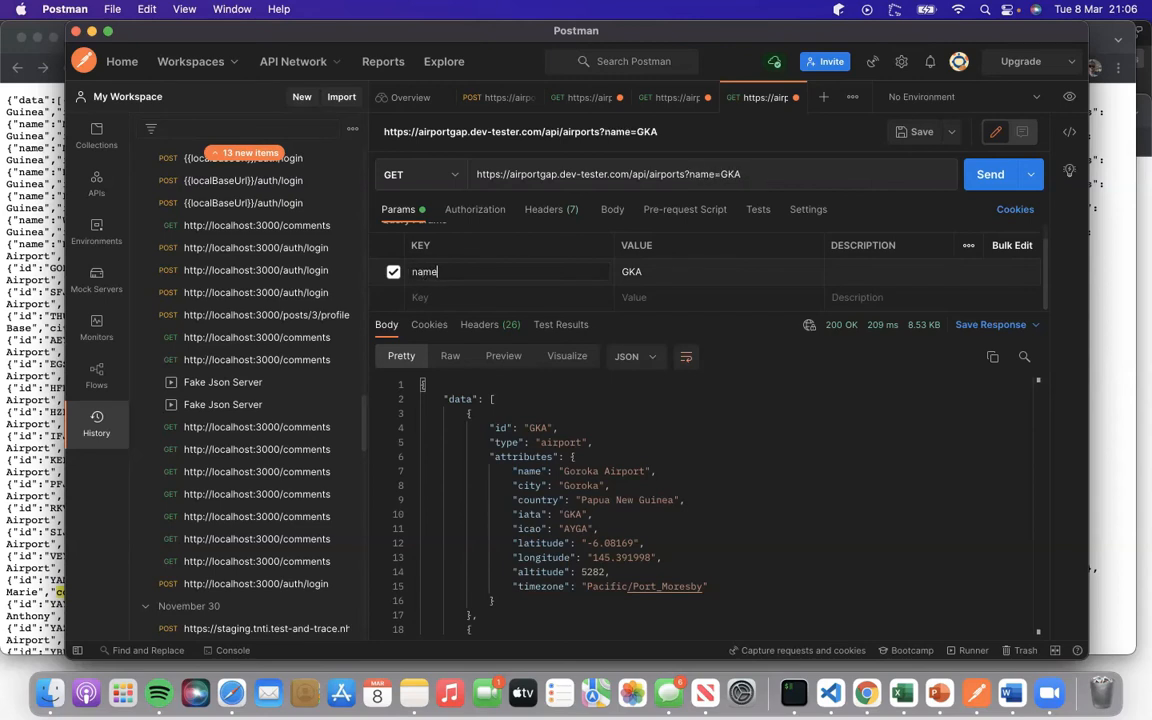
Copy Goroka Airport from the first record in the response and use it as the name parameter's value.
drag(646, 471, 559, 471)
key(cmd+c)
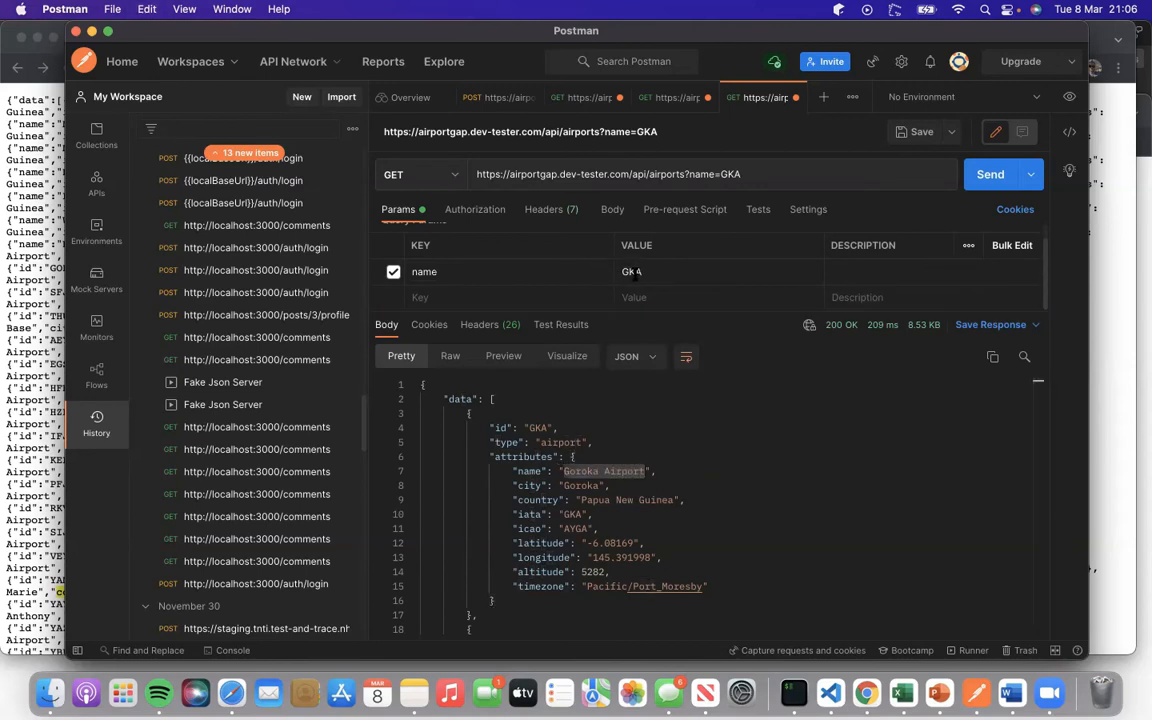
key(BackSpace)
key(BackSpace)
key(BackSpace)
key(cmd+v)
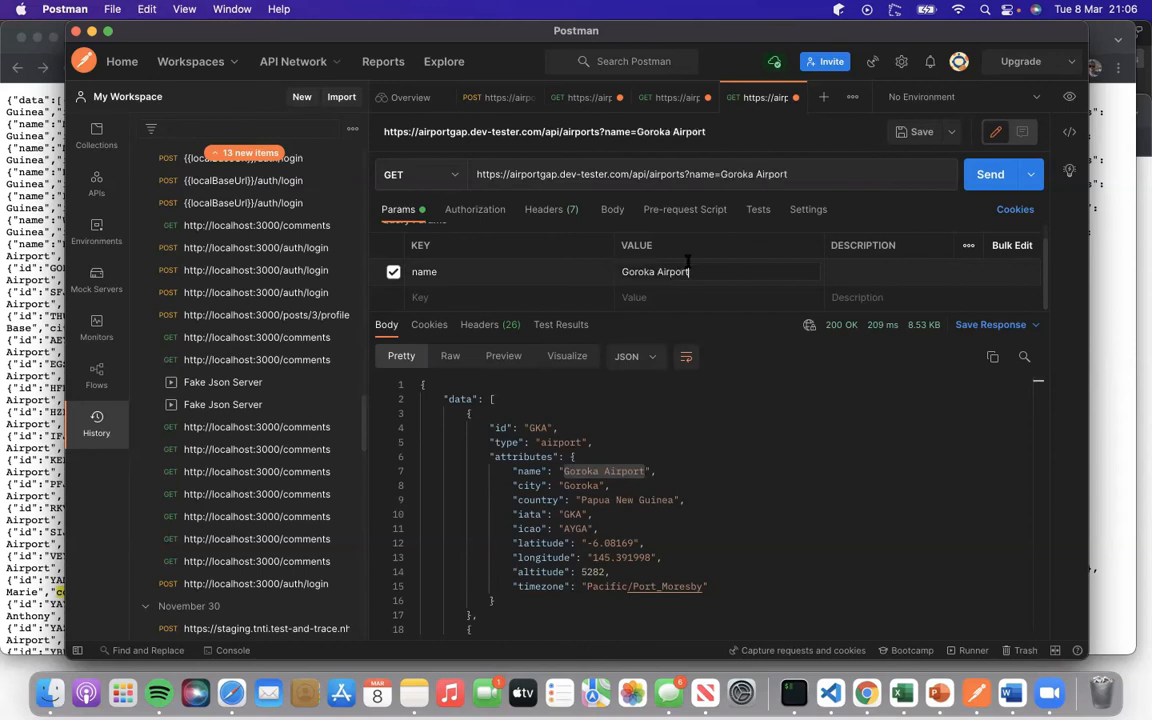
Send the request filtered by name=Goroka Airport and check which airports are returned.
click(981, 180)
scroll(778, 560, down, 10)
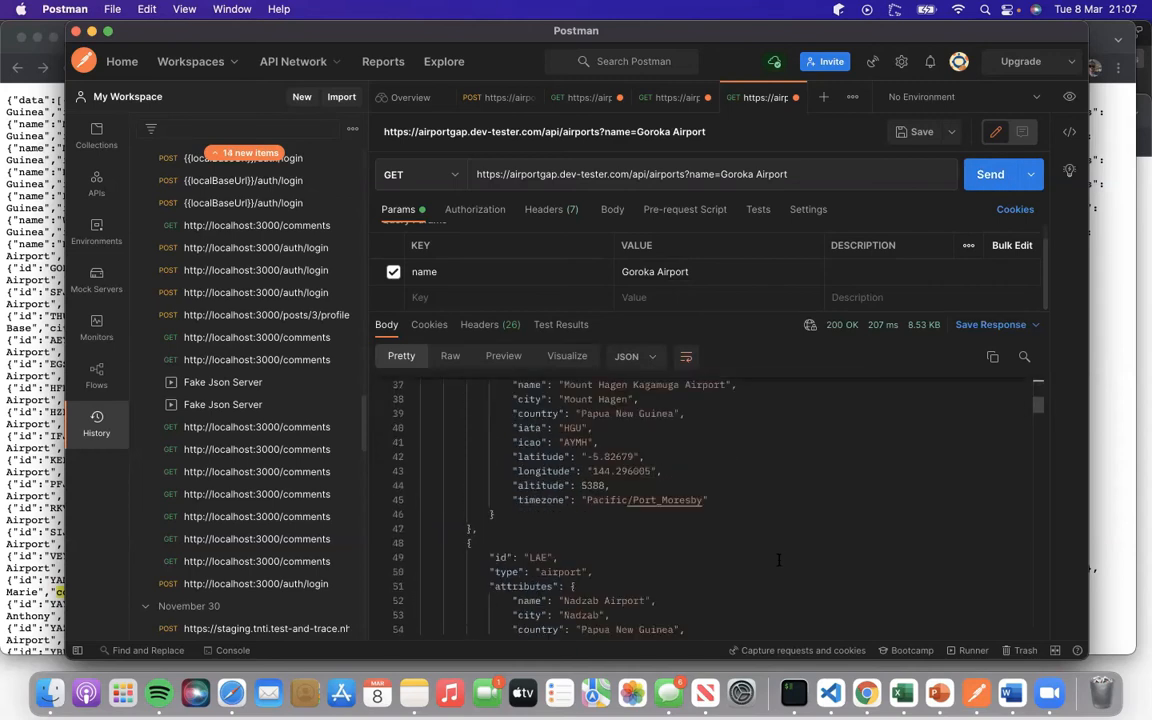
scroll(782, 563, up, 3)
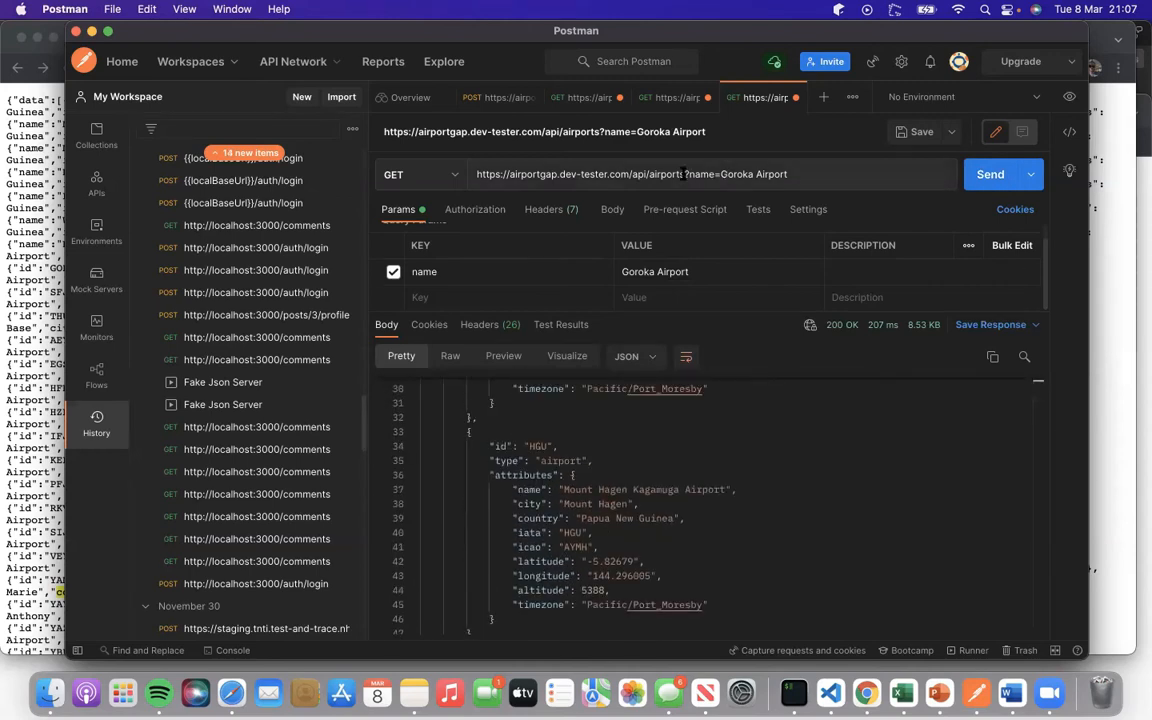
Highlight the ?name=Goroka Airport query string in the request URL, and view the request's body settings.
drag(684, 174, 788, 174)
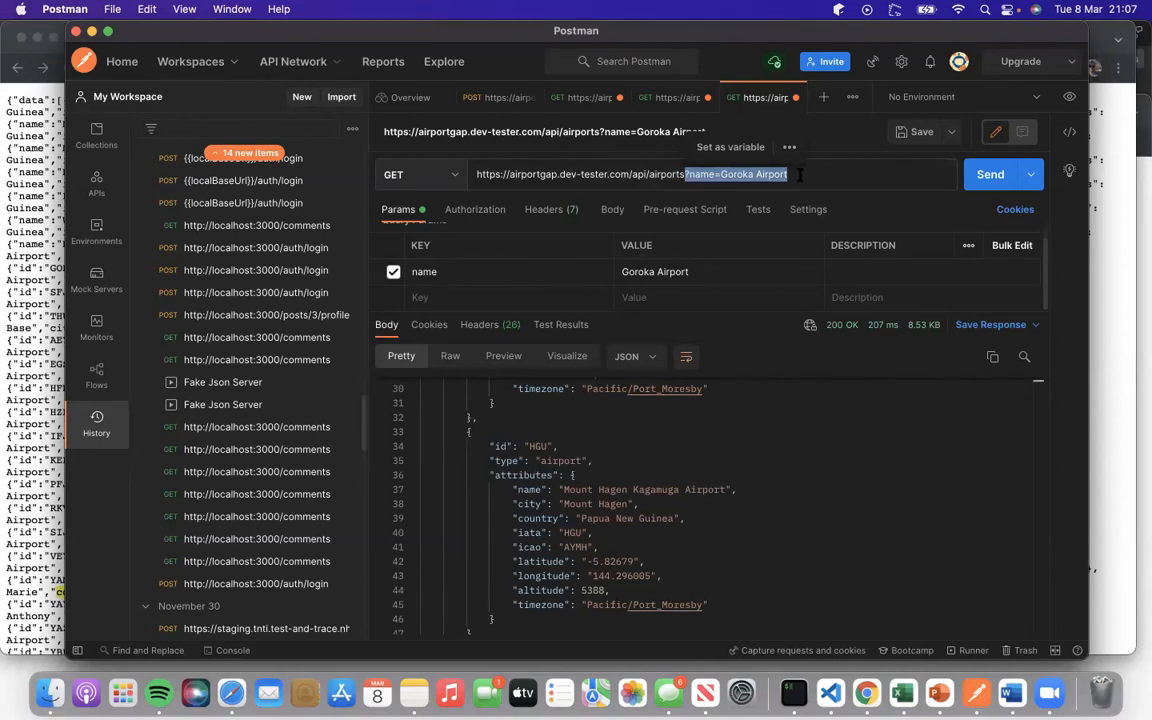
key(shift+Left)
key(shift+Left)
key(shift+Left)
key(shift+Left)
key(shift+Left)
key(shift+Left)
key(shift+Left)
key(shift+Left)
drag(802, 174, 806, 175)
click(613, 212)
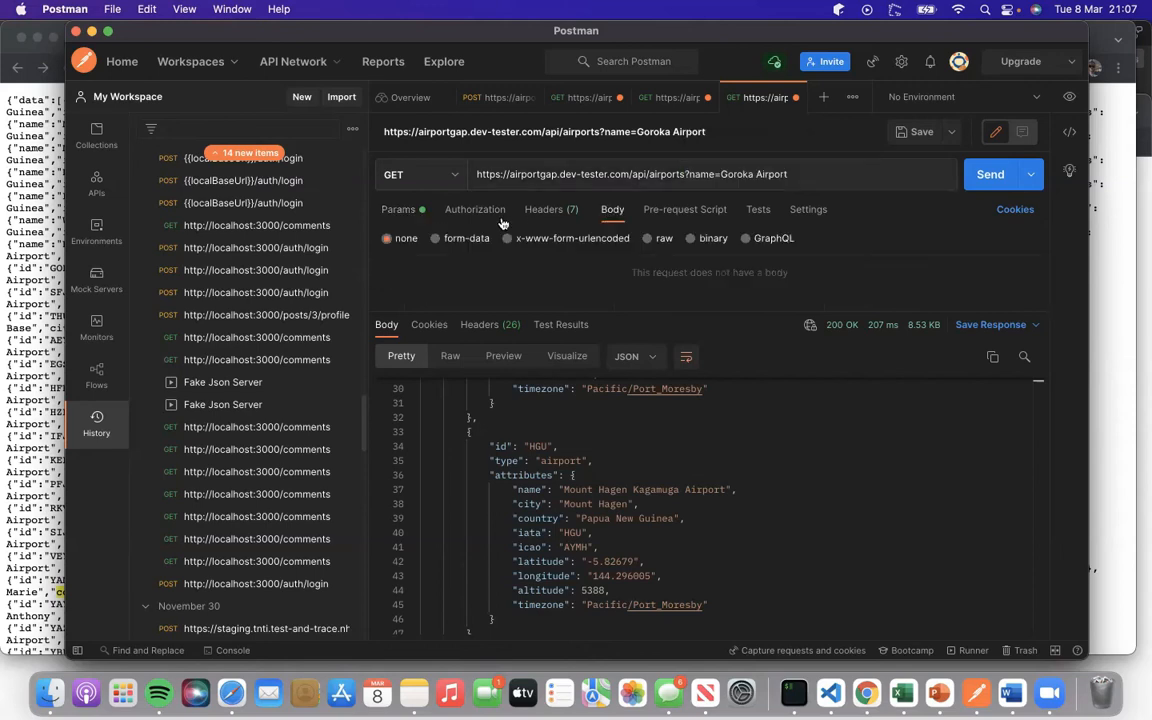
right_click(834, 693)
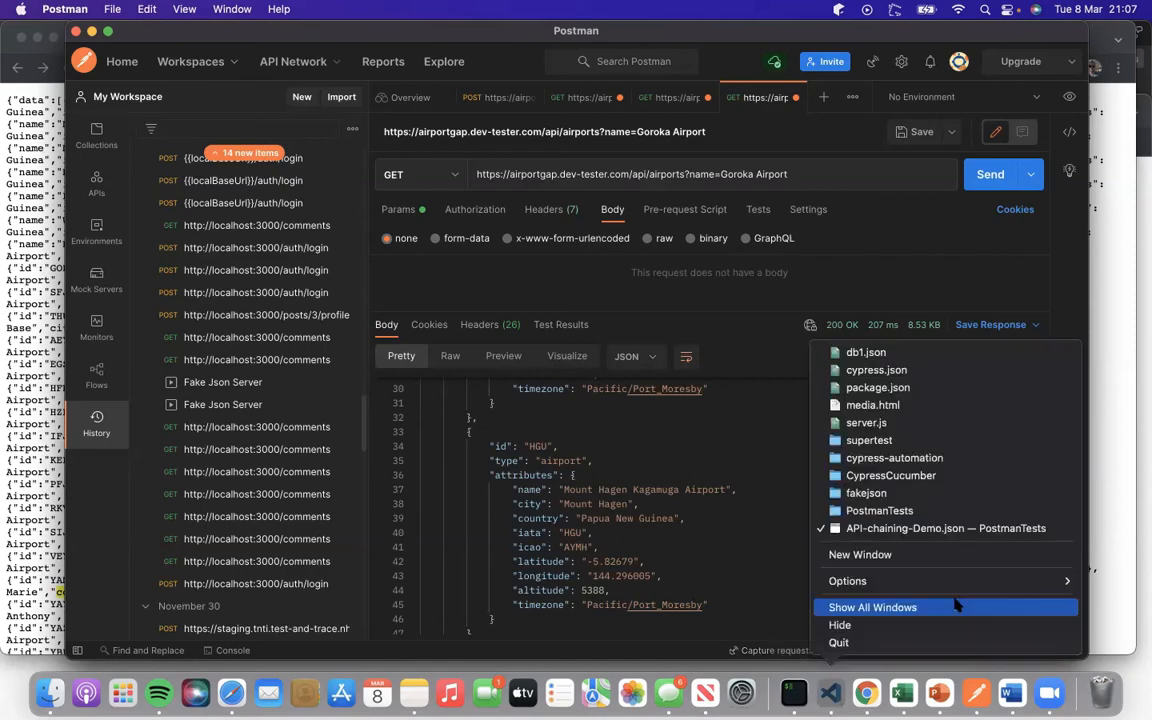
click(953, 603)
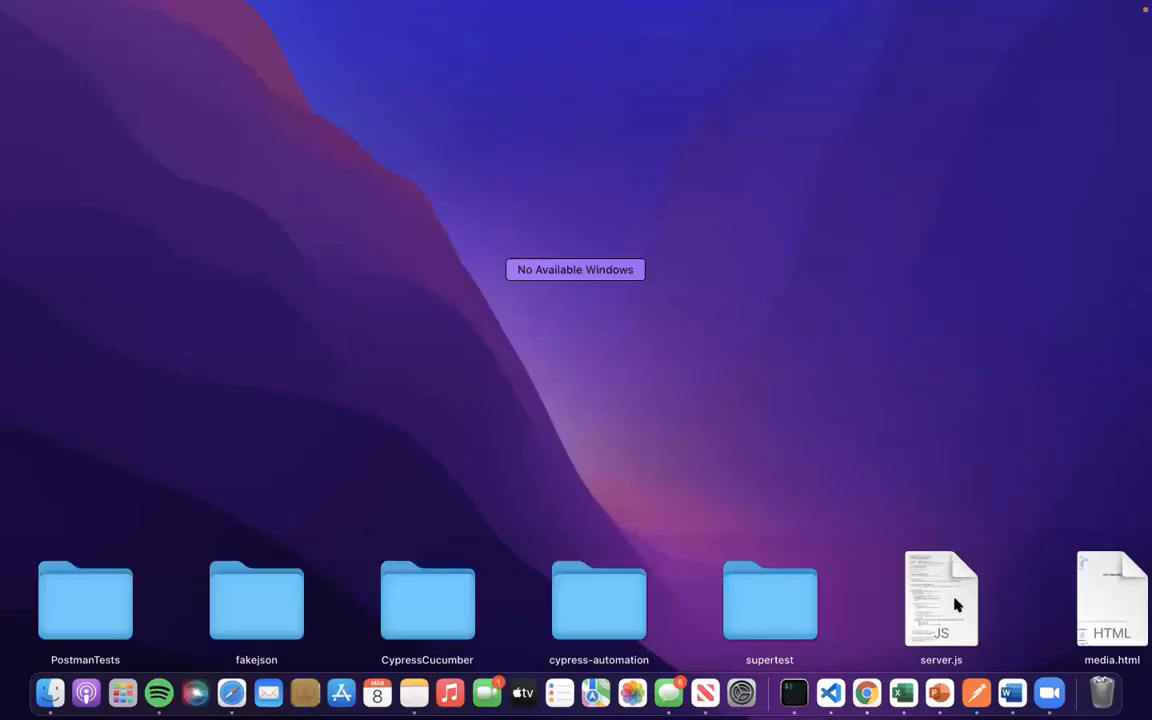
key(Escape)
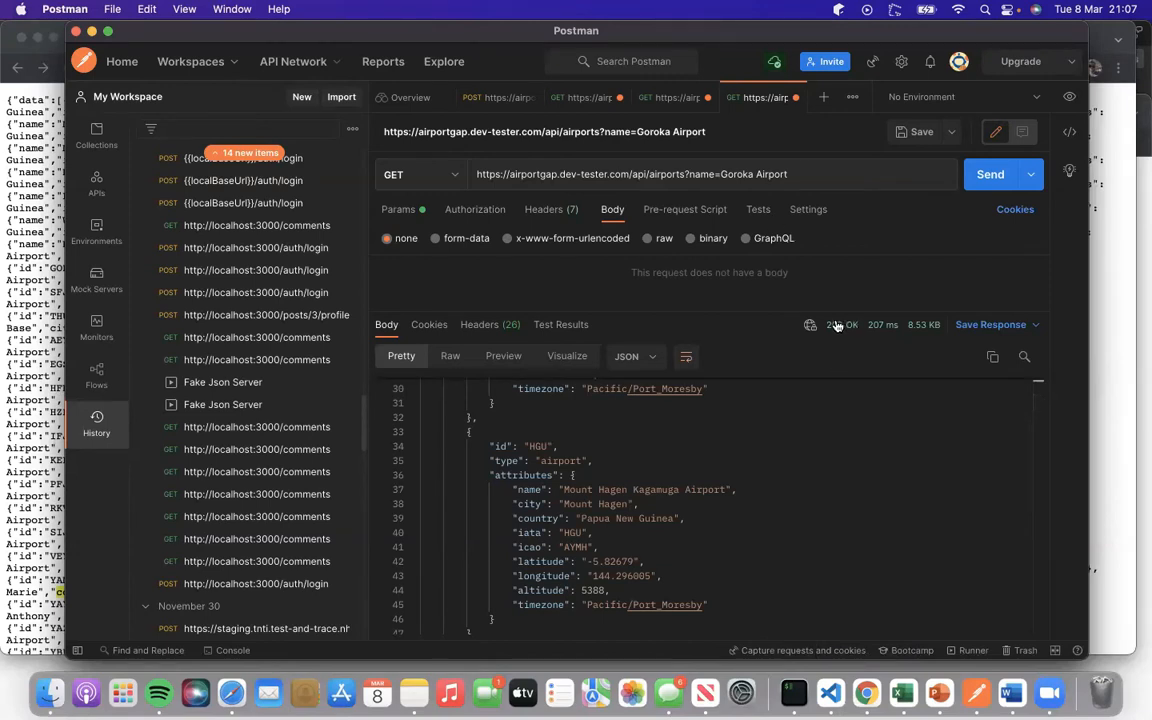
Check the response status description, then extend the name value to Goroka Airportsss and send the request.
mouse_move(842, 327)
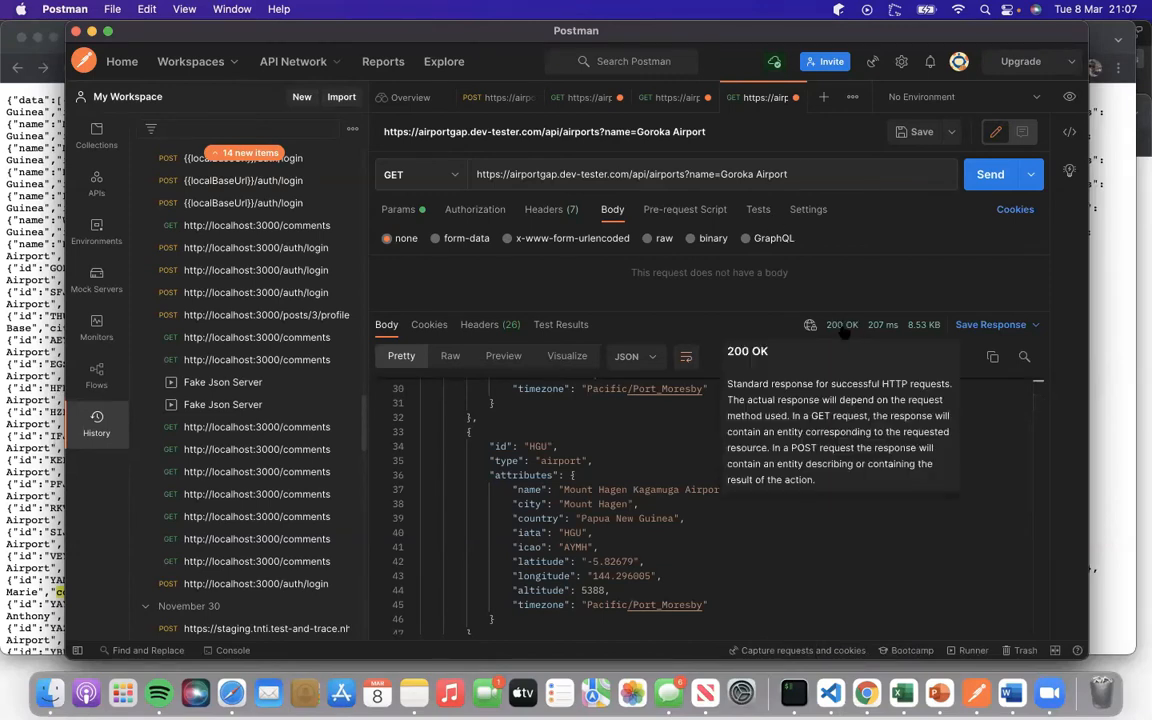
drag(685, 174, 790, 174)
click(791, 172)
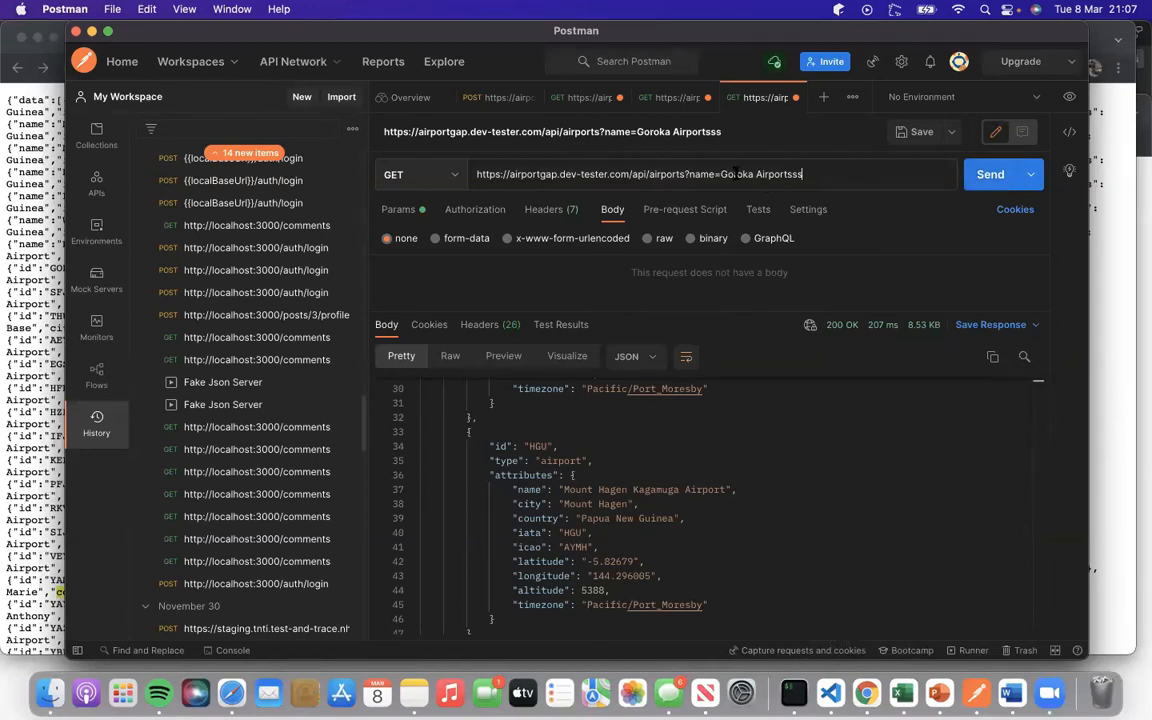
drag(806, 174, 777, 173)
click(996, 182)
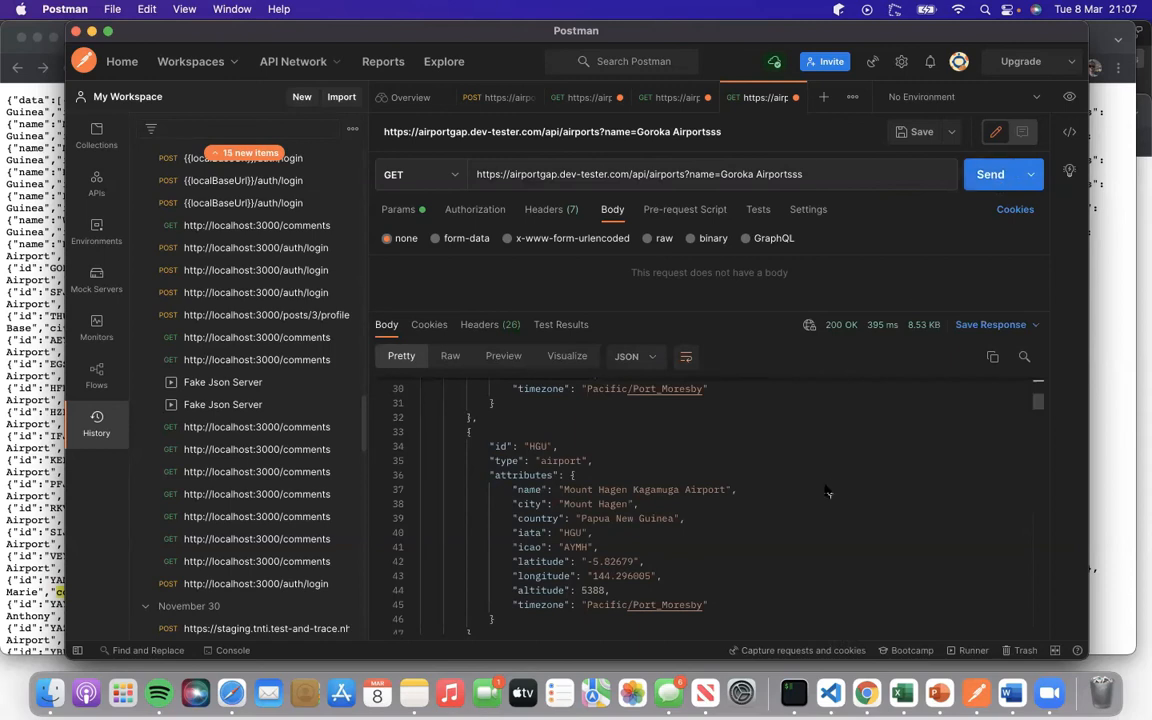
Rewrite the query as path segments, api/airports/name/Goroka Airportsss, send the request and view the status description.
drag(814, 180, 780, 180)
click(688, 176)
key(BackSpace)
text(/)
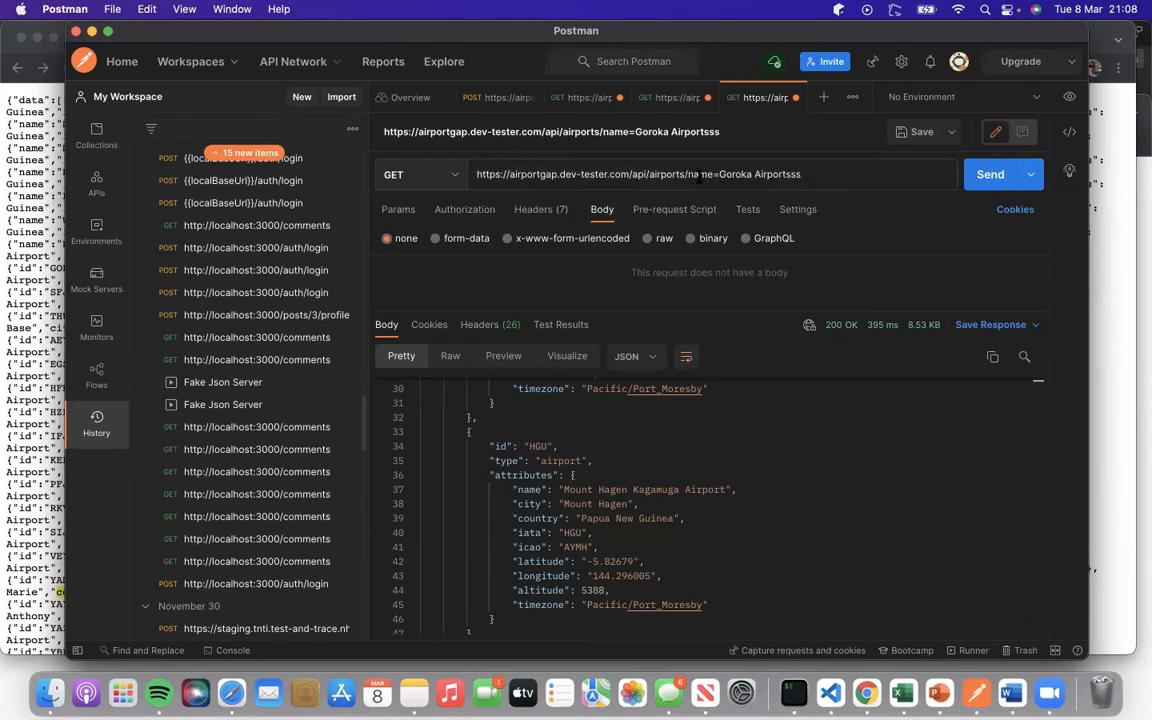
key(BackSpace)
text(/)
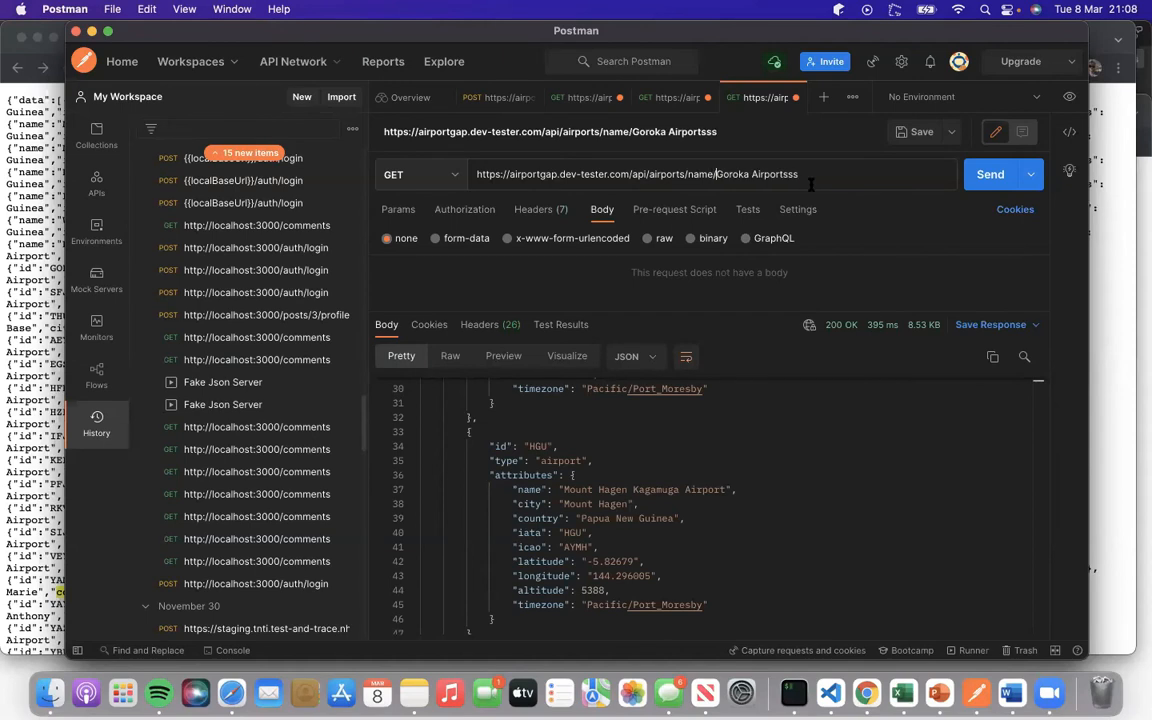
click(988, 178)
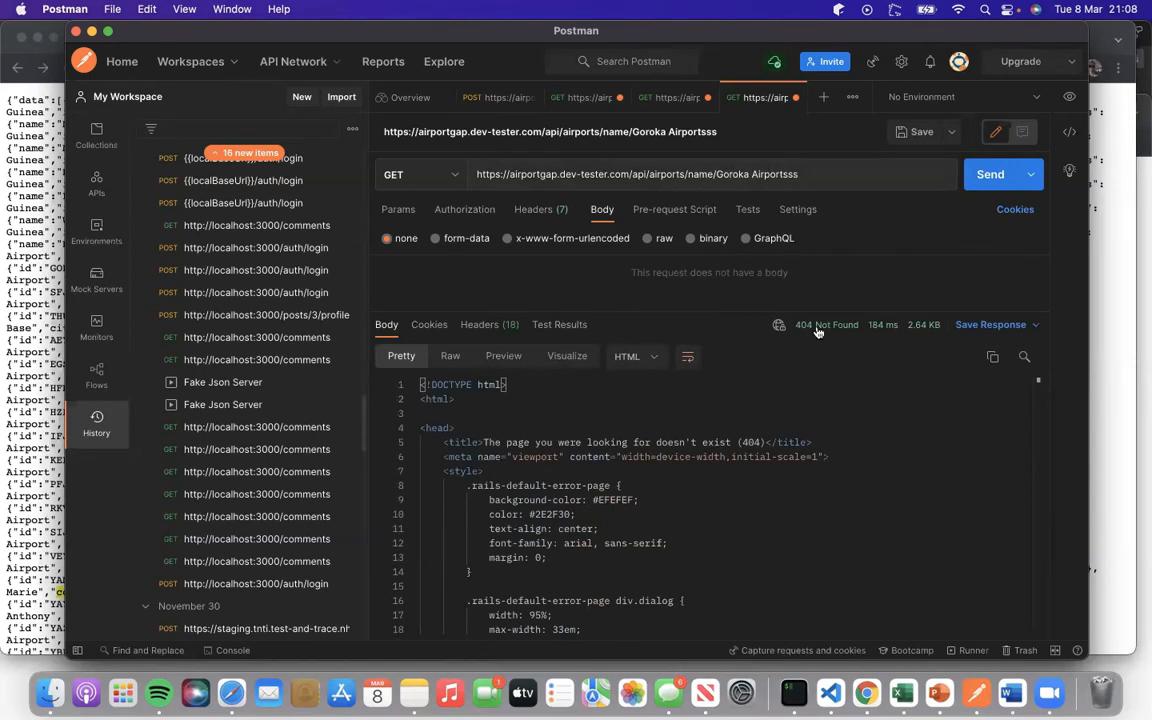
mouse_move(845, 336)
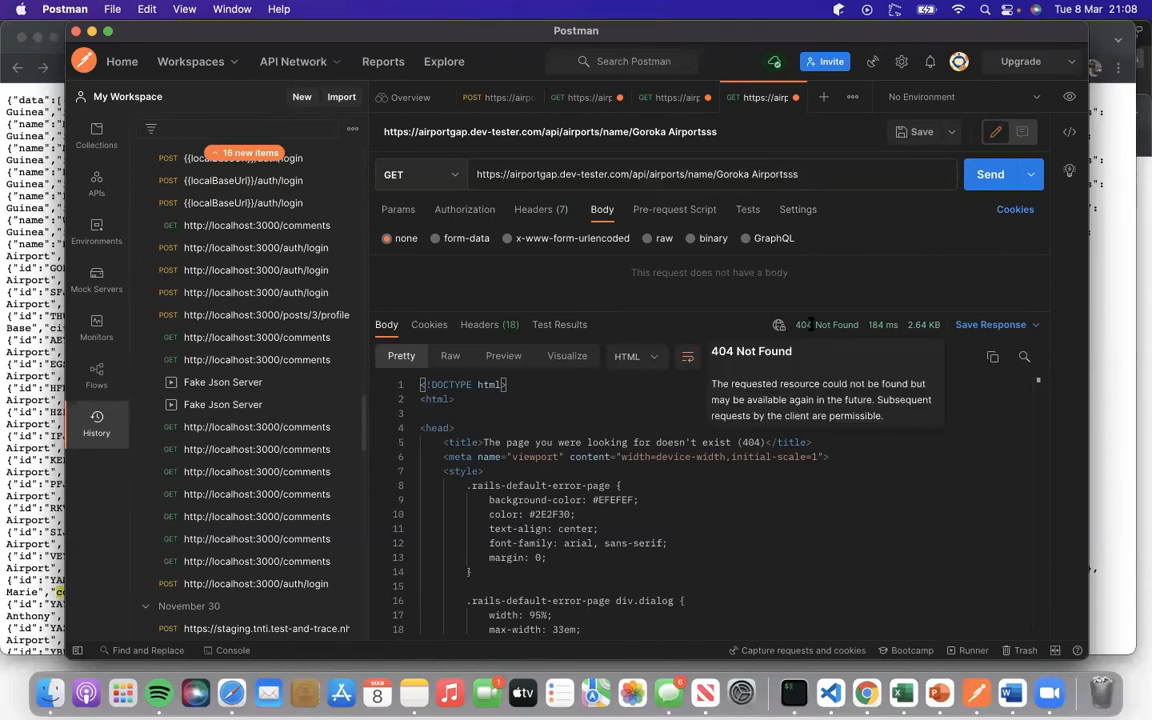
Shorten the last path segment to Goroka Airports and send the request again.
drag(788, 174, 812, 175)
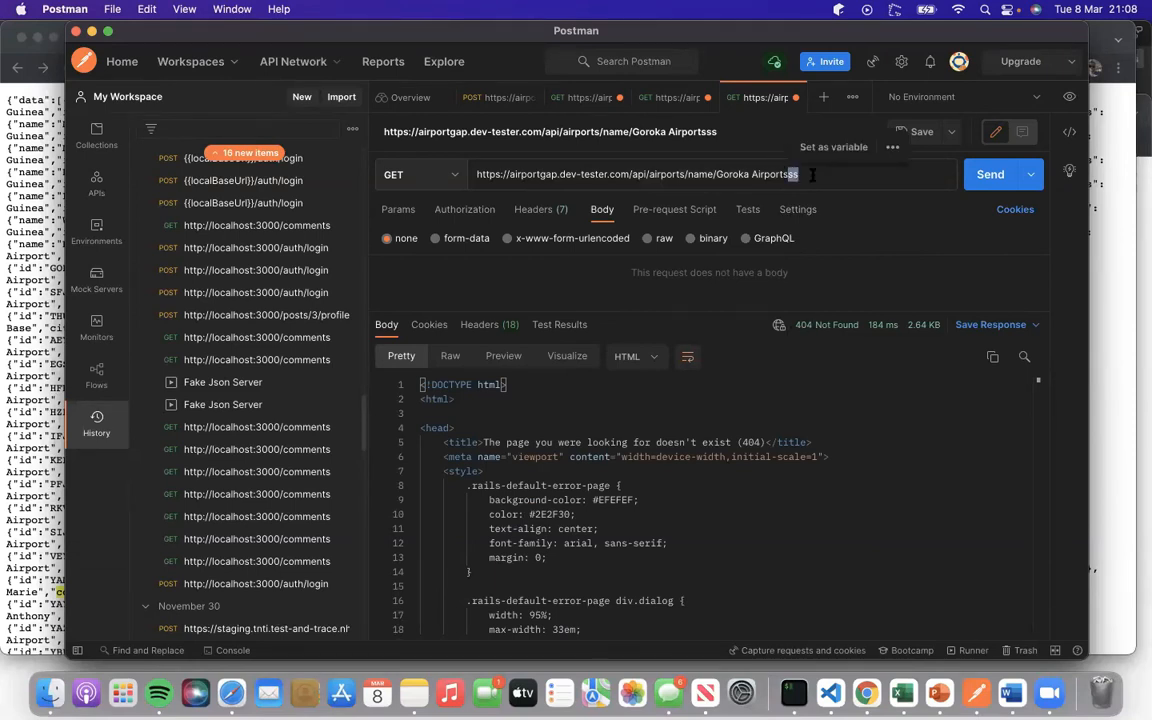
key(BackSpace)
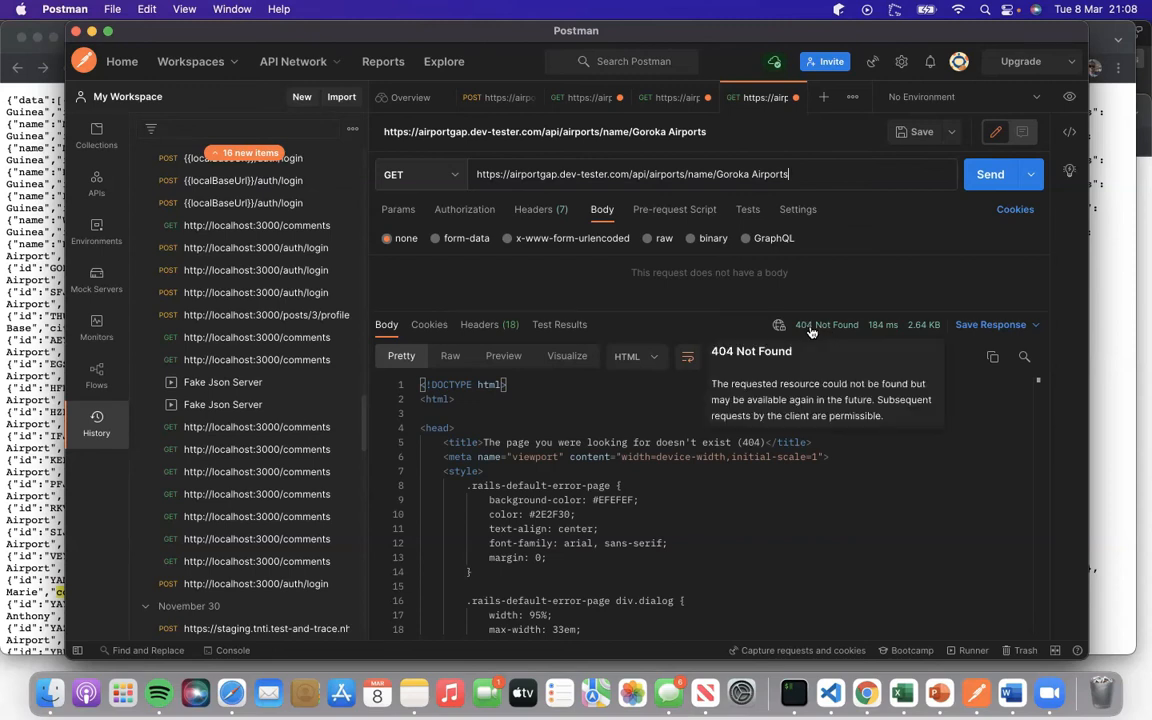
click(968, 185)
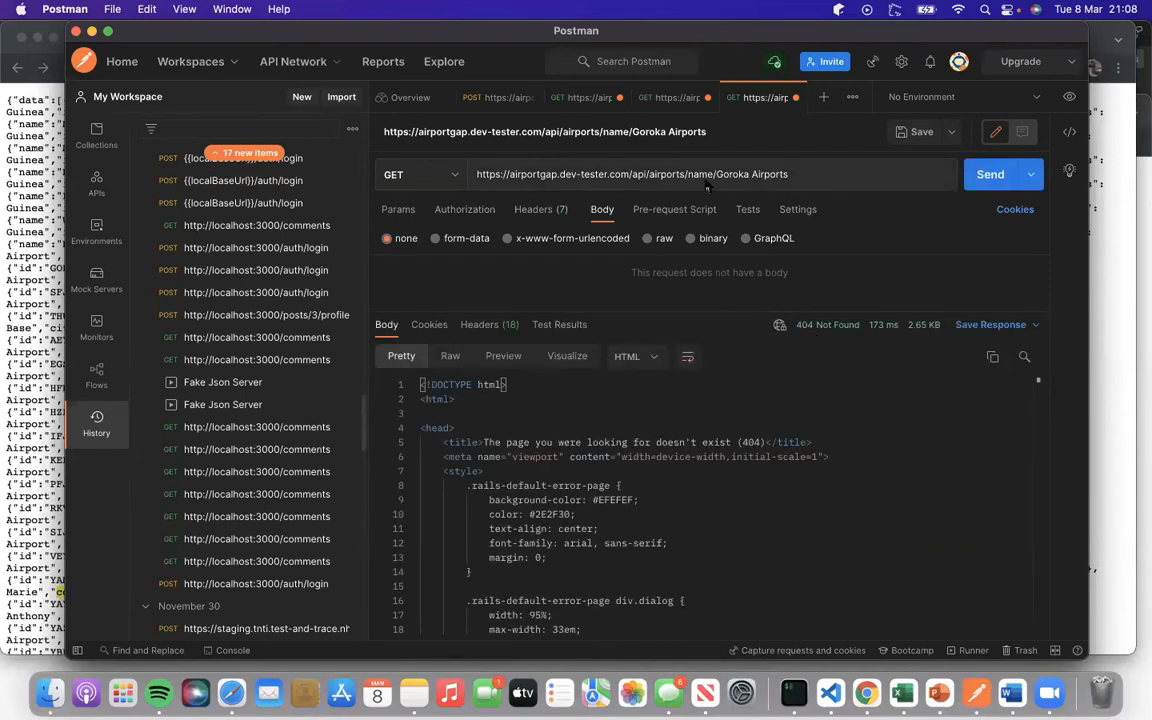
Remove the name path segments from the URL, leaving api/airports, and send the request.
click(789, 174)
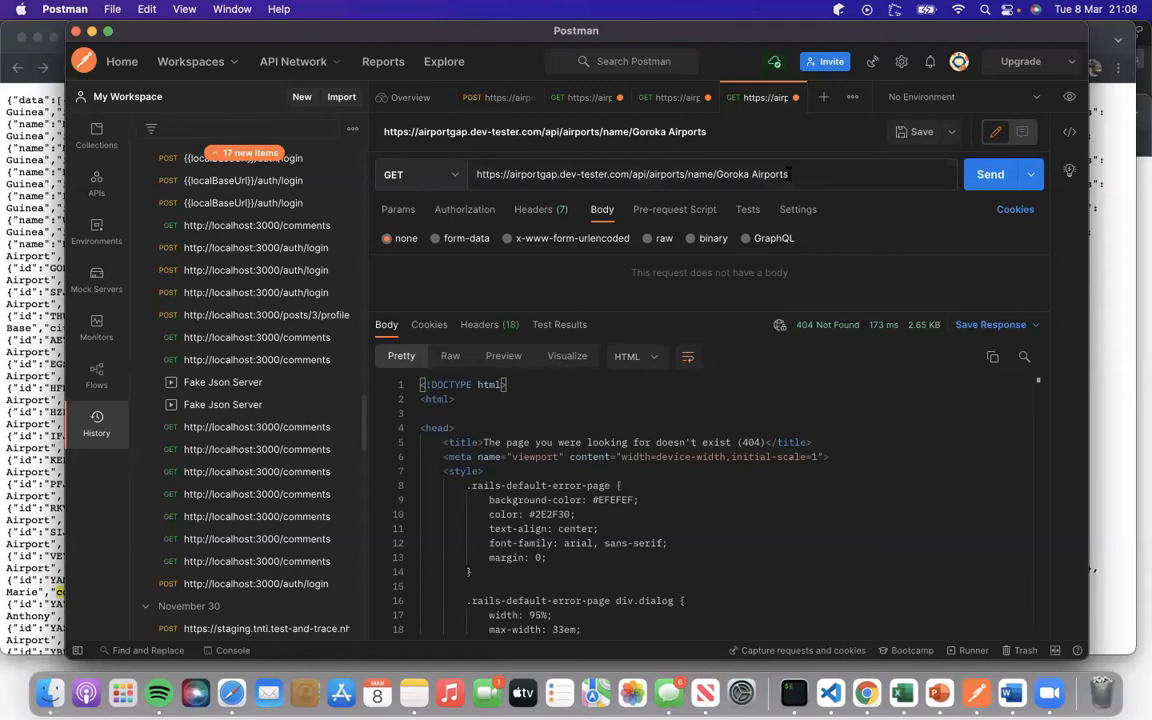
key(BackSpace)
key(BackSpace)
key(BackSpace)
key(BackSpace)
key(BackSpace)
key(BackSpace)
key(BackSpace)
key(BackSpace)
key(BackSpace)
key(BackSpace)
key(BackSpace)
key(BackSpace)
key(BackSpace)
key(BackSpace)
key(BackSpace)
key(BackSpace)
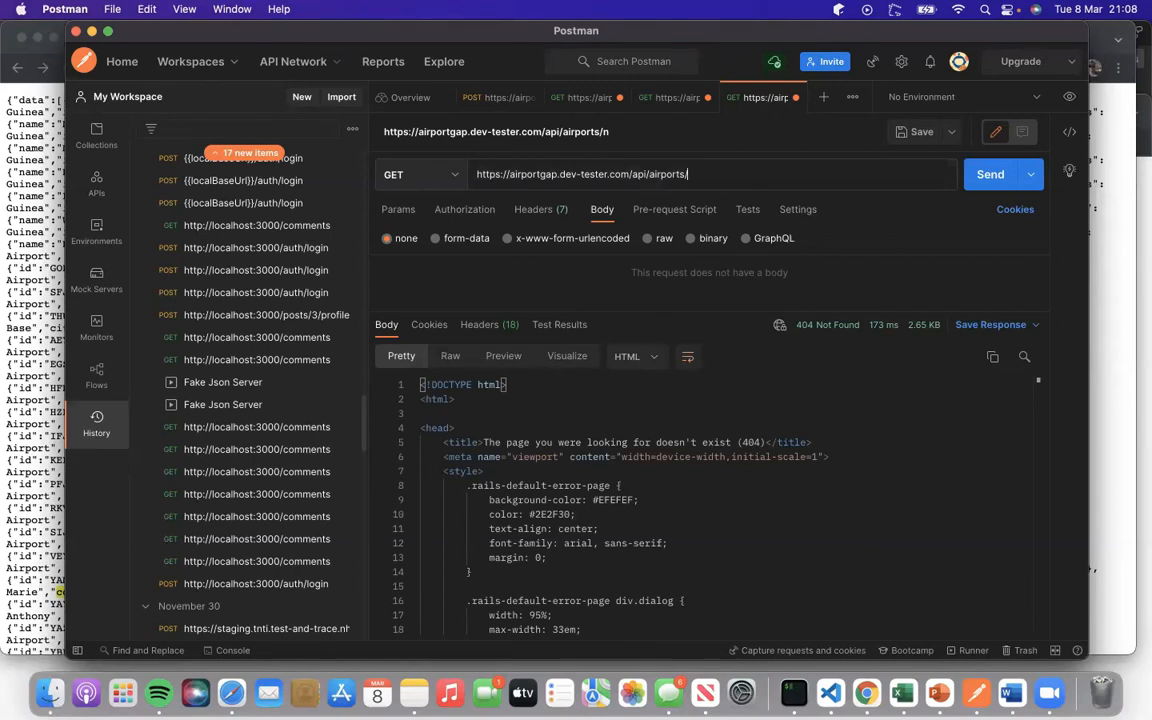
click(978, 176)
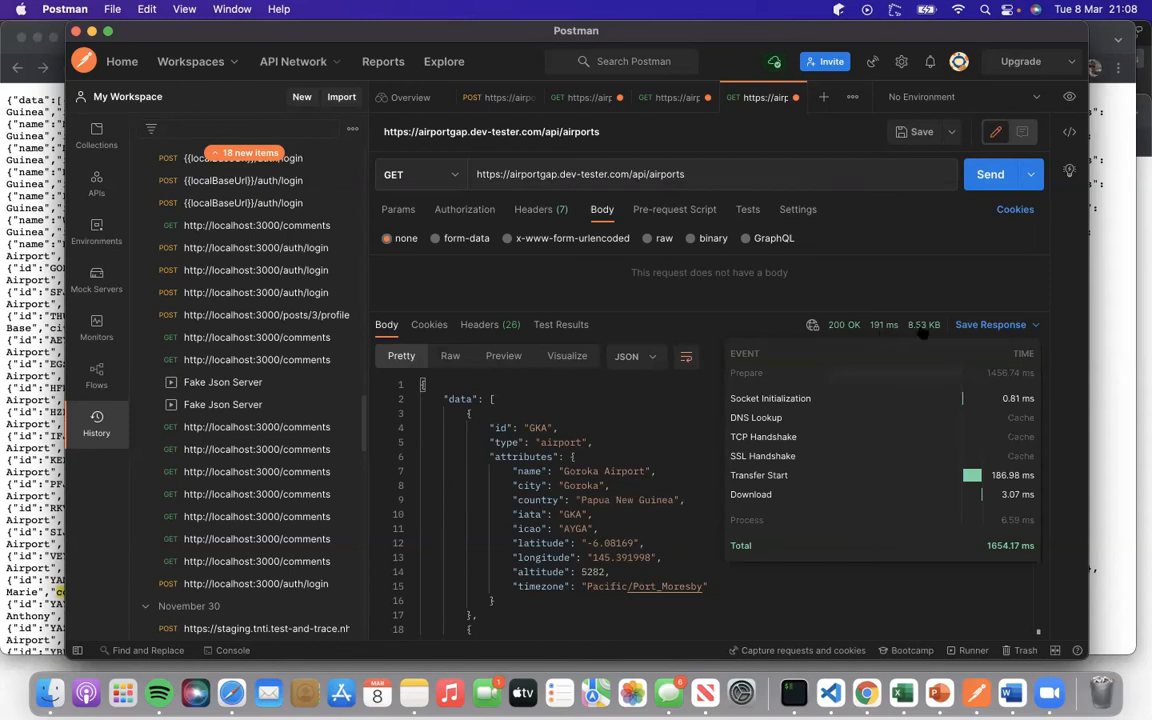
Examine the response's size breakdown, test results, headers and cookies, and return to its body.
mouse_move(925, 330)
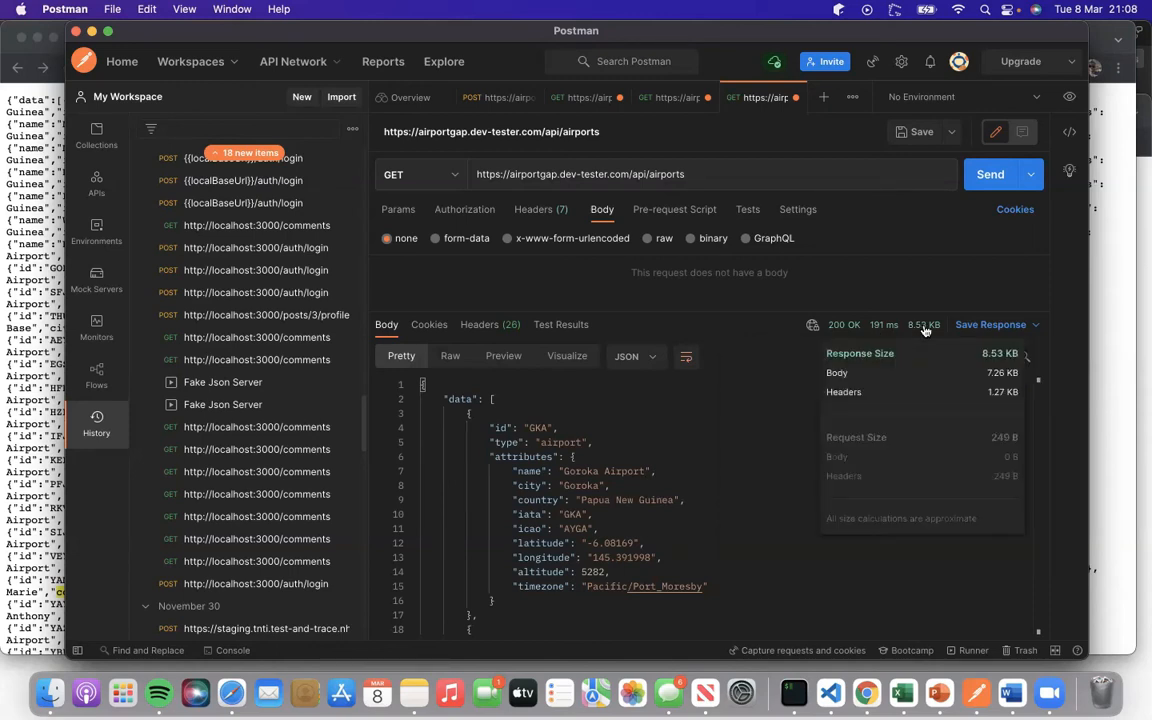
click(548, 326)
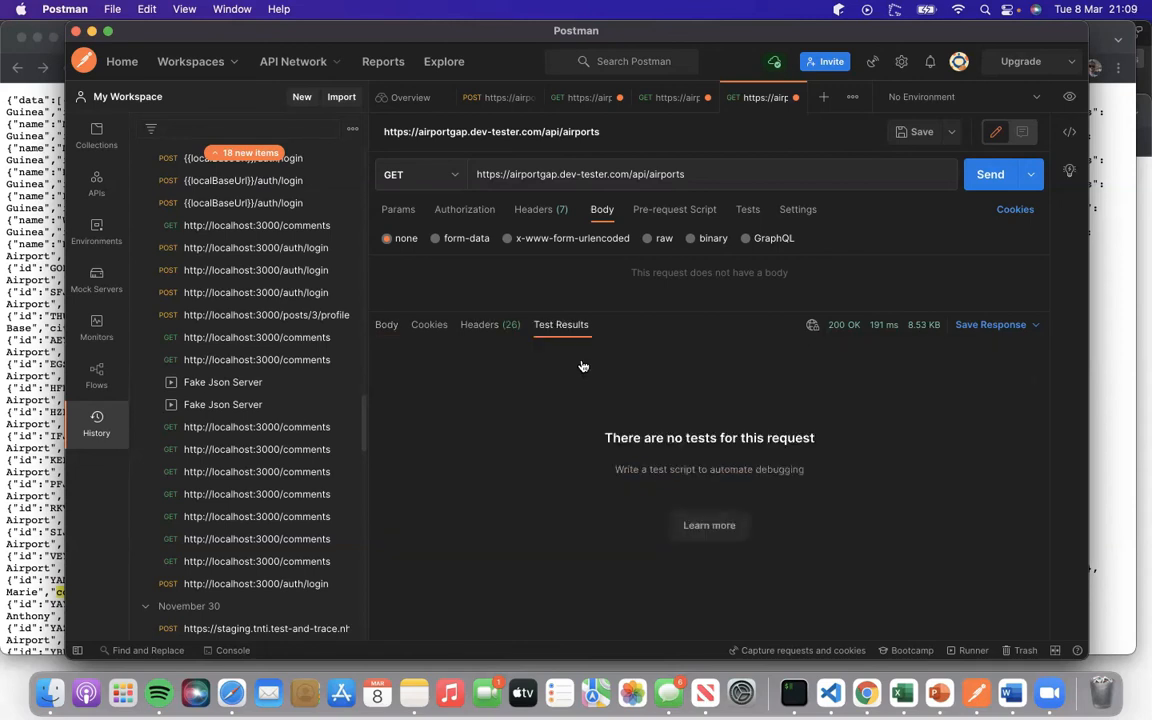
click(481, 326)
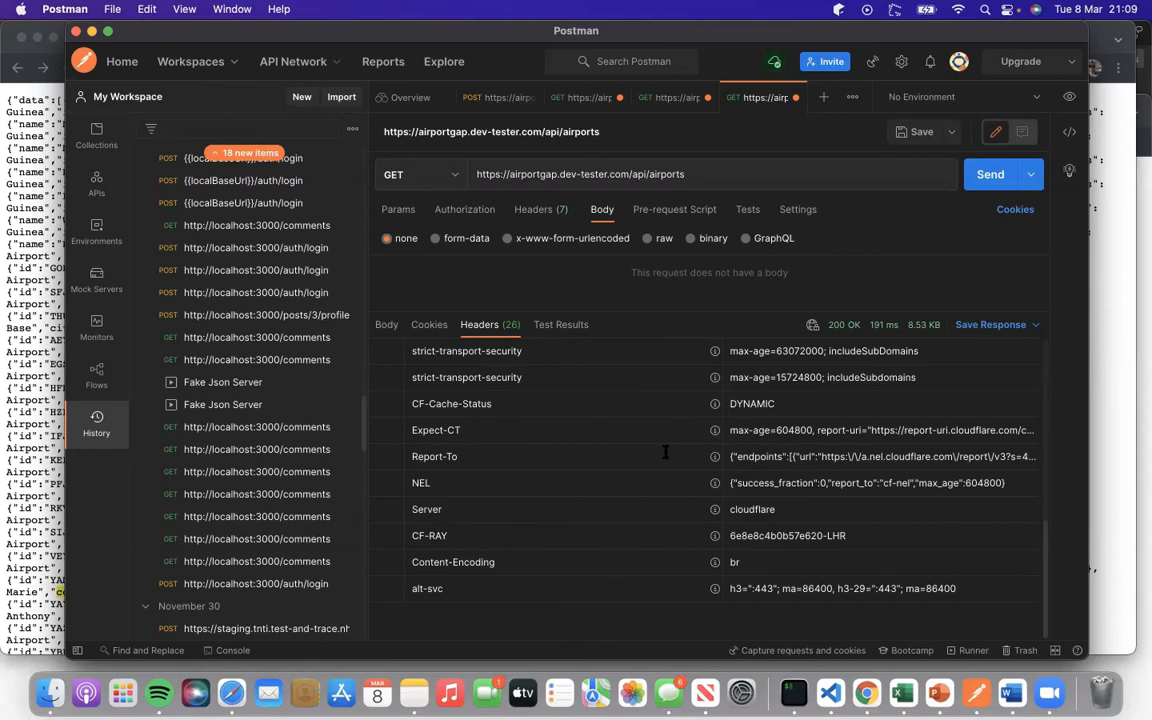
click(428, 325)
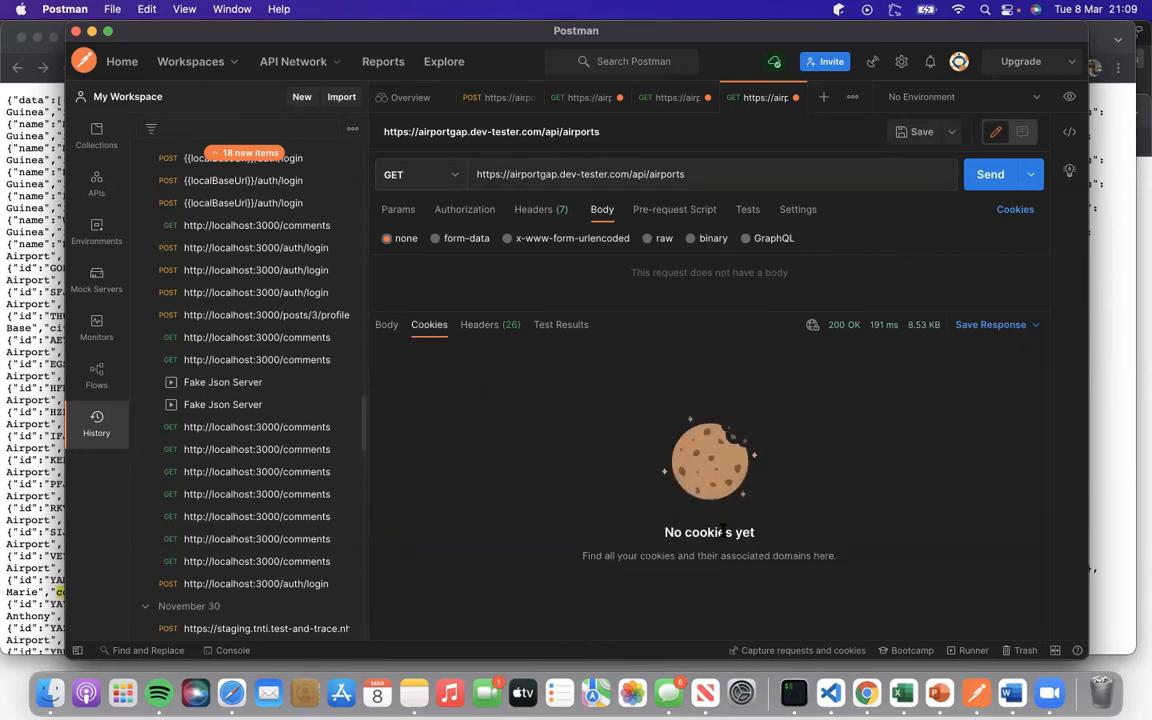
click(385, 324)
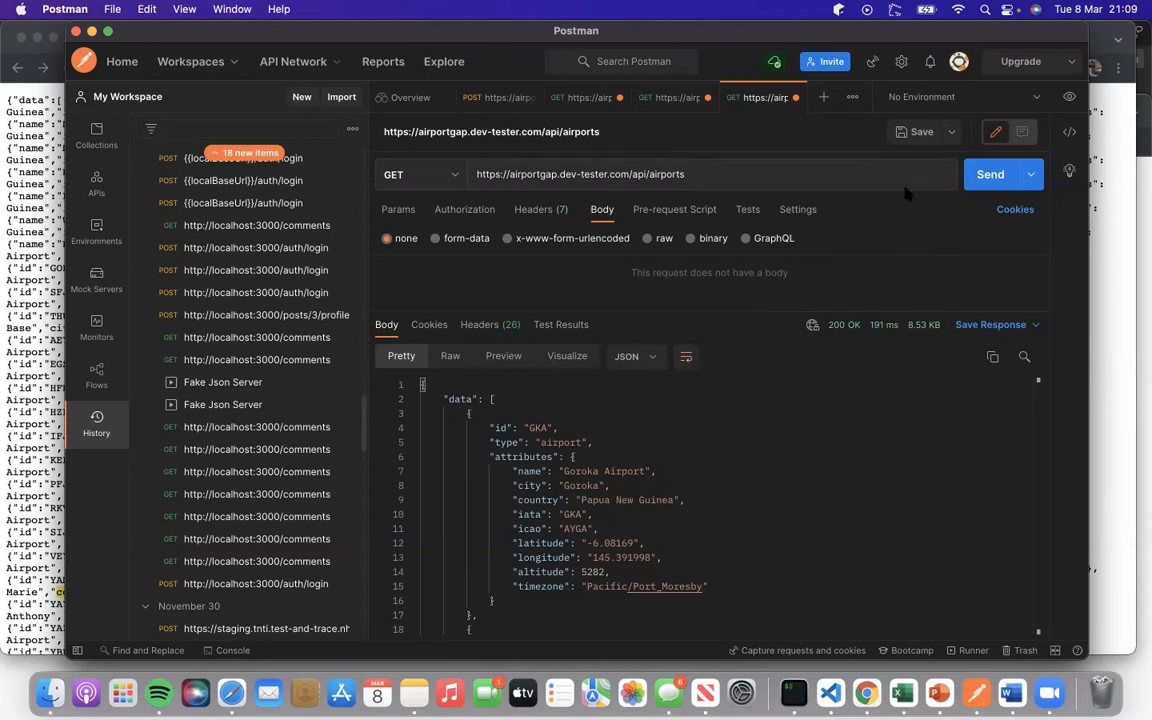
View the request's code snippet in Java - OkHttp, highlight the generated code and close the snippet.
click(1070, 133)
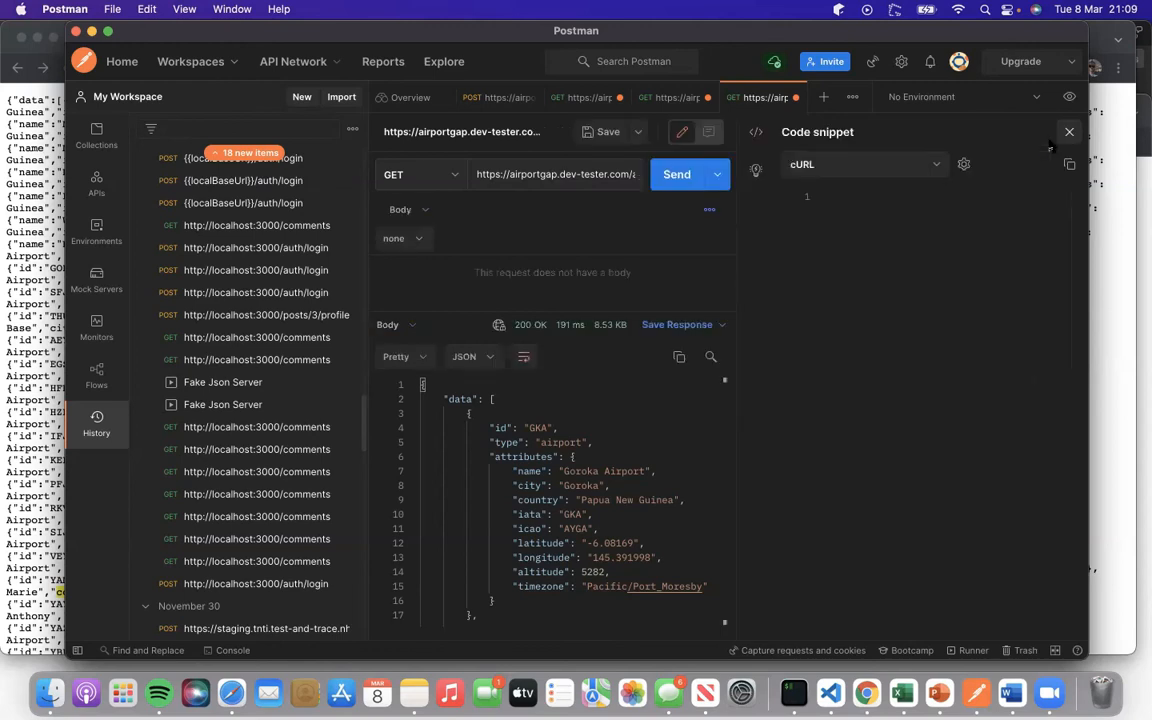
click(934, 166)
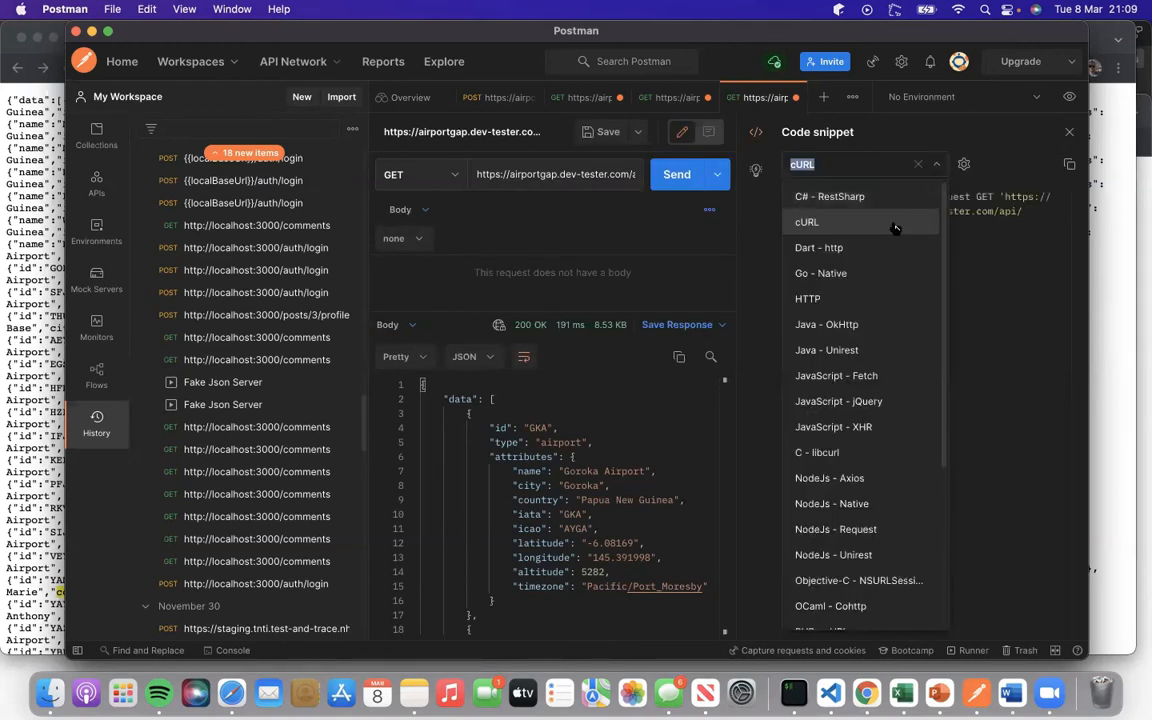
click(835, 326)
drag(969, 326, 818, 198)
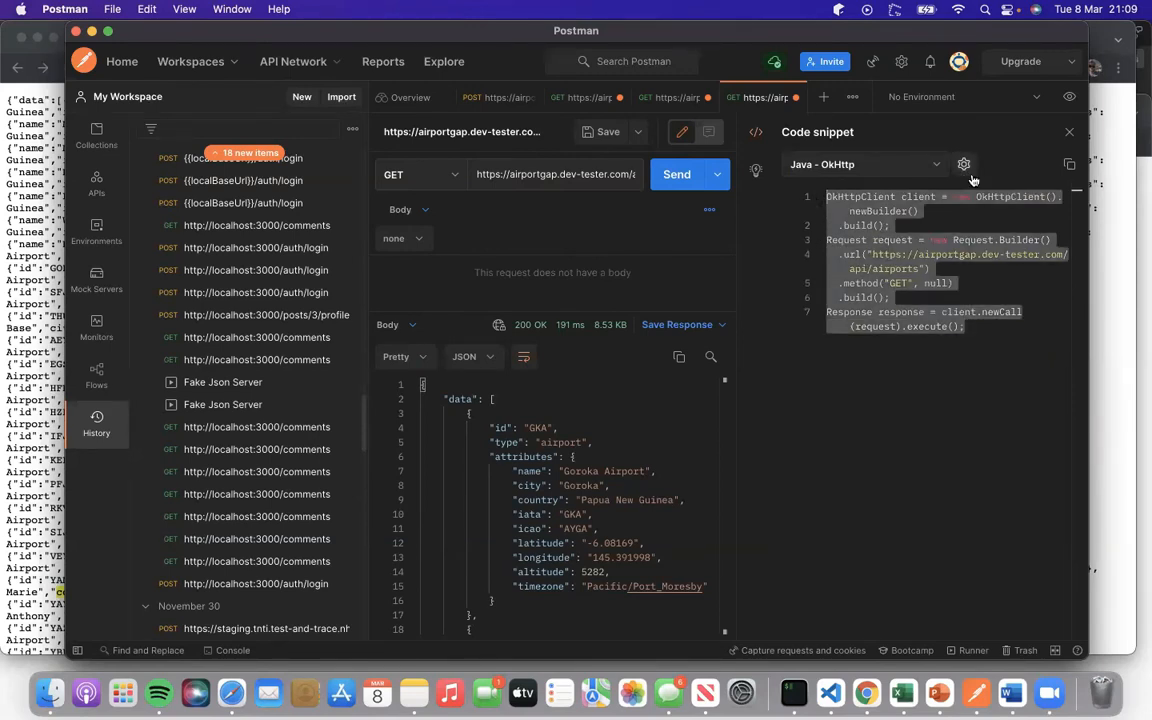
click(1069, 131)
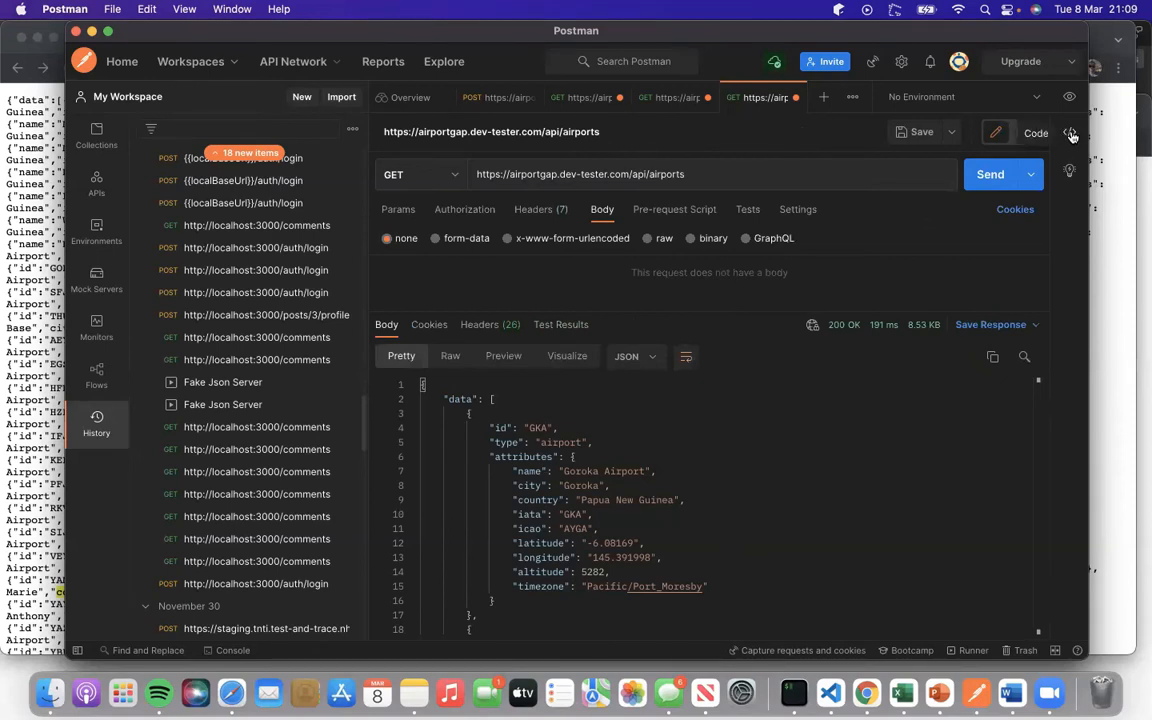
View the request's code snippet in C# - RestSharp and NodeJs - Unirest, highlight the NodeJs code and close the snippet.
click(1069, 134)
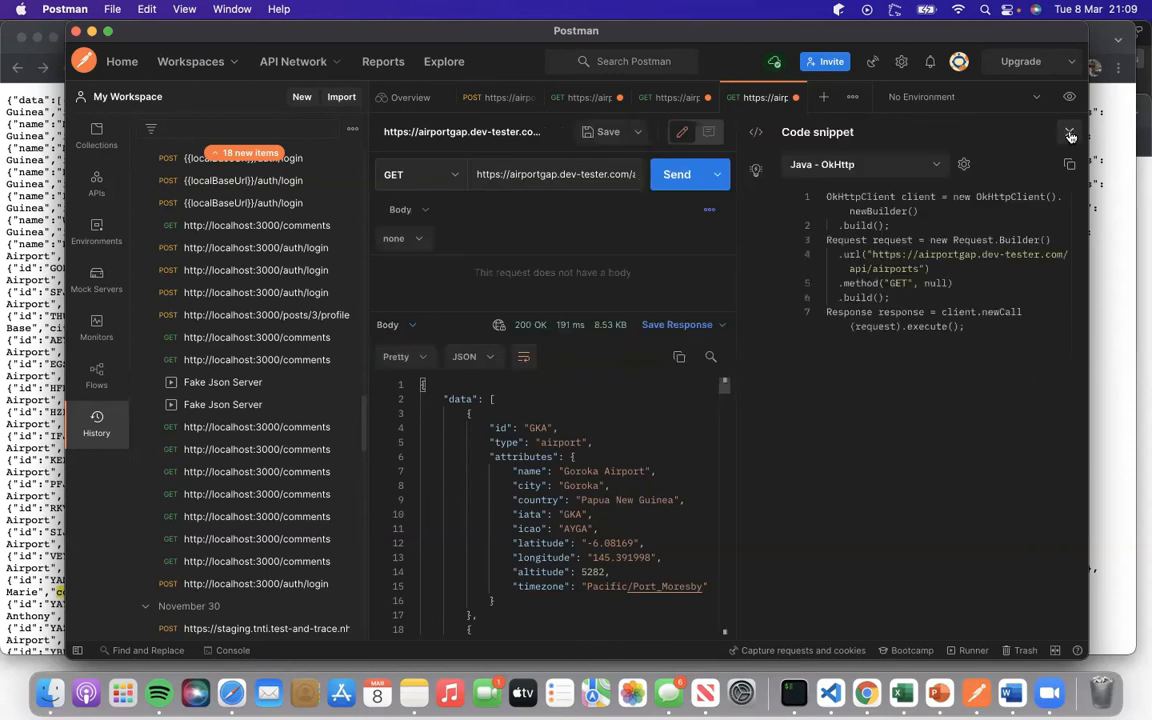
click(940, 164)
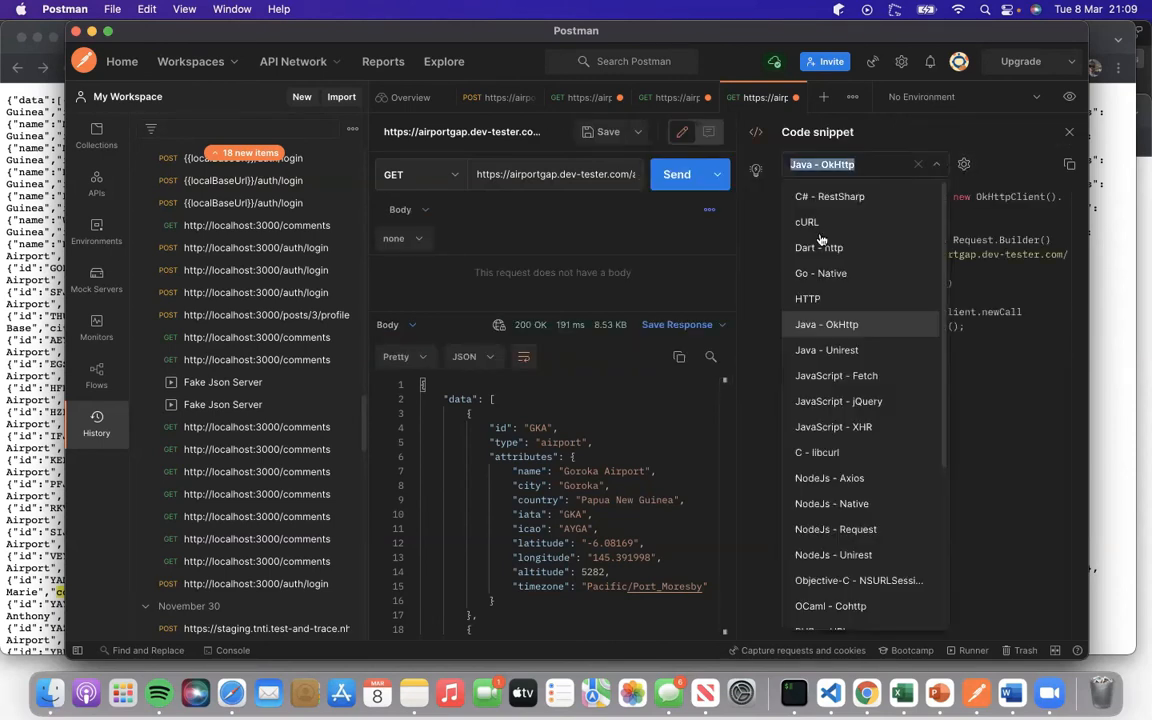
click(829, 196)
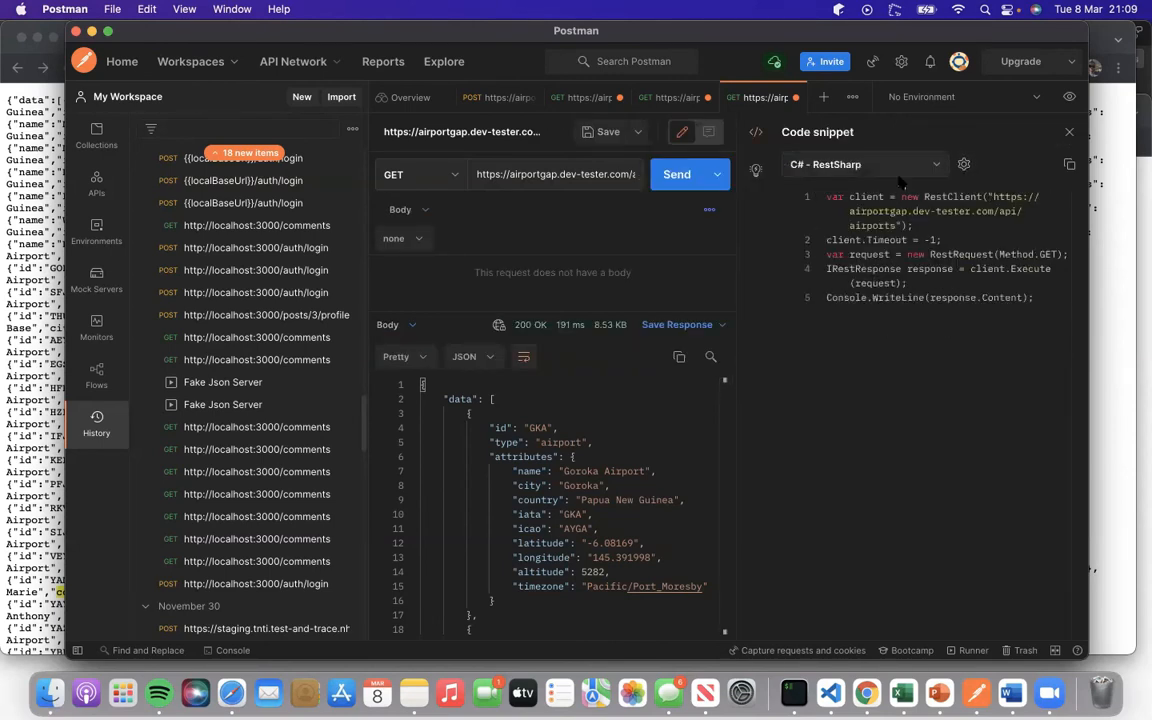
click(934, 166)
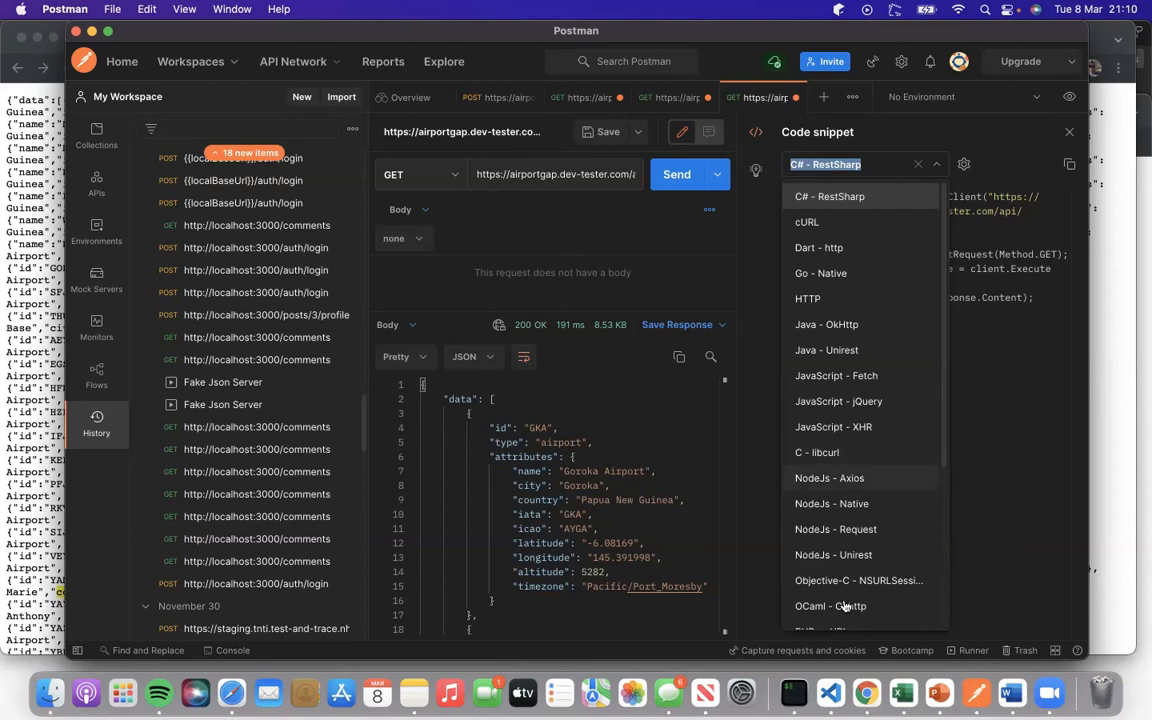
click(834, 554)
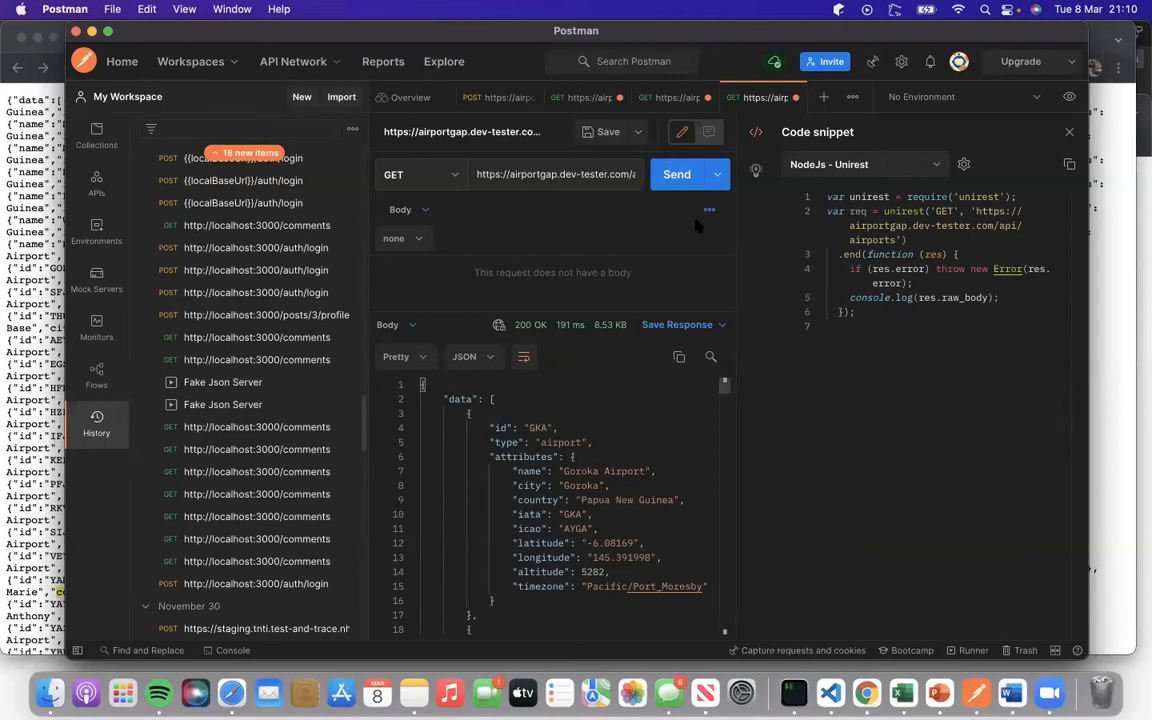
drag(857, 318, 818, 186)
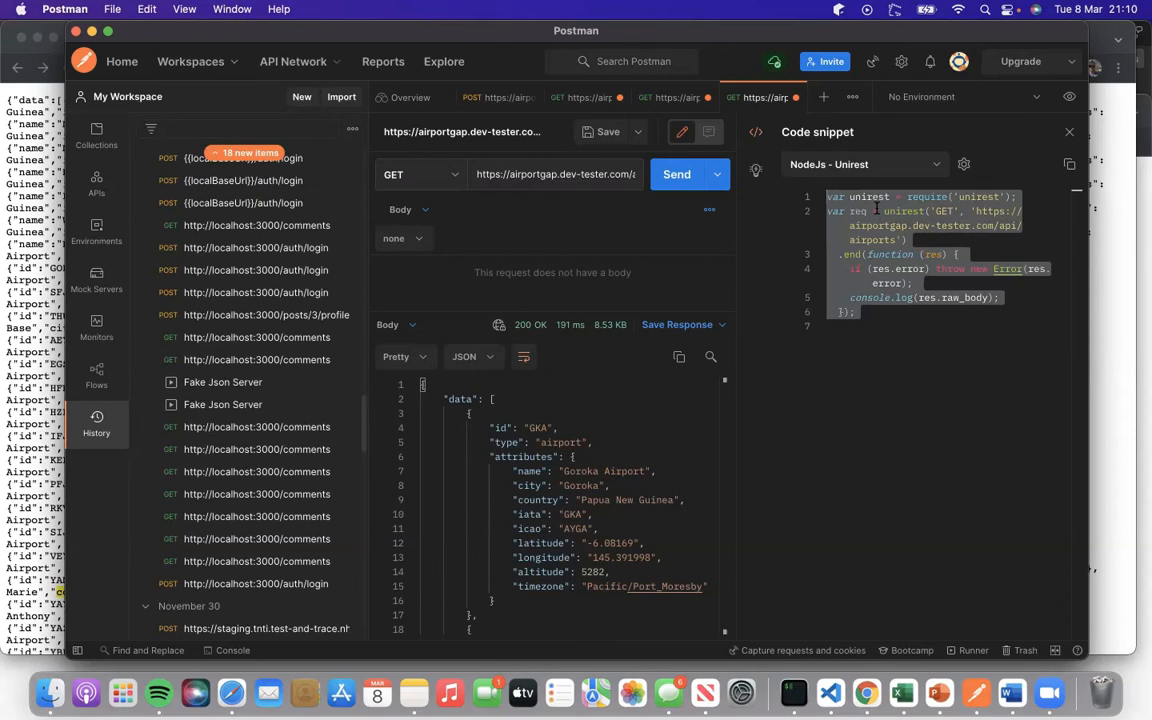
click(1068, 133)
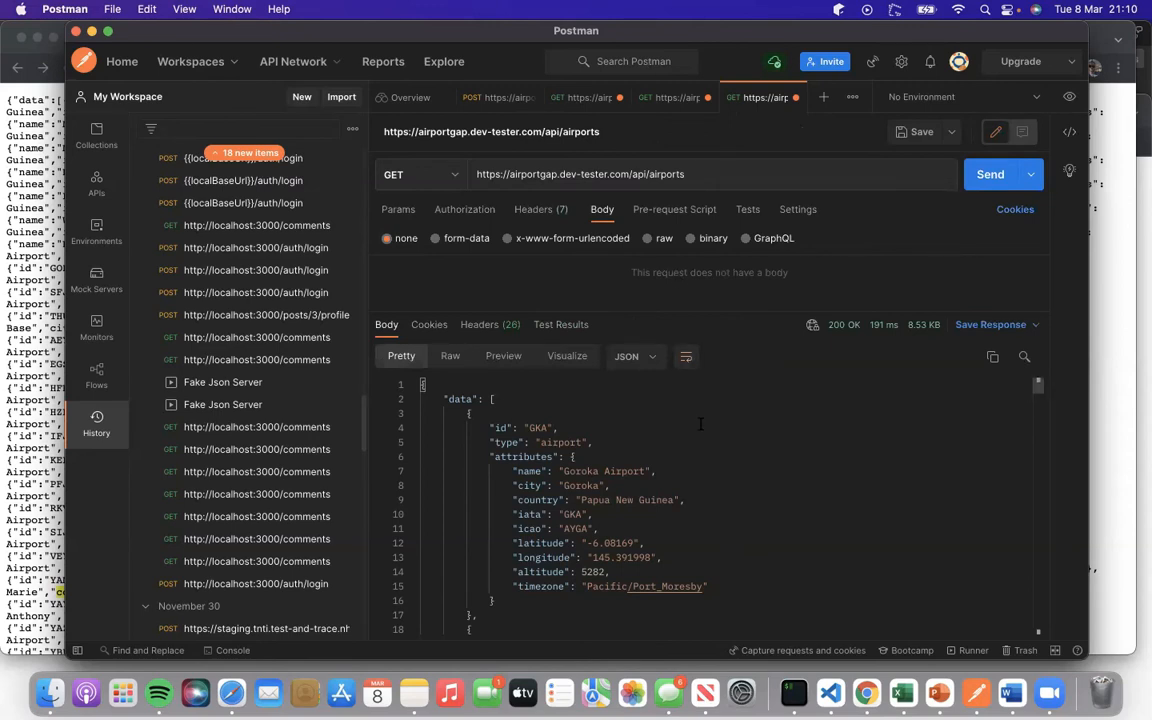
Look through the airports response body and open the request's test script editor.
scroll(700, 422, down, 5)
scroll(700, 422, up, 4)
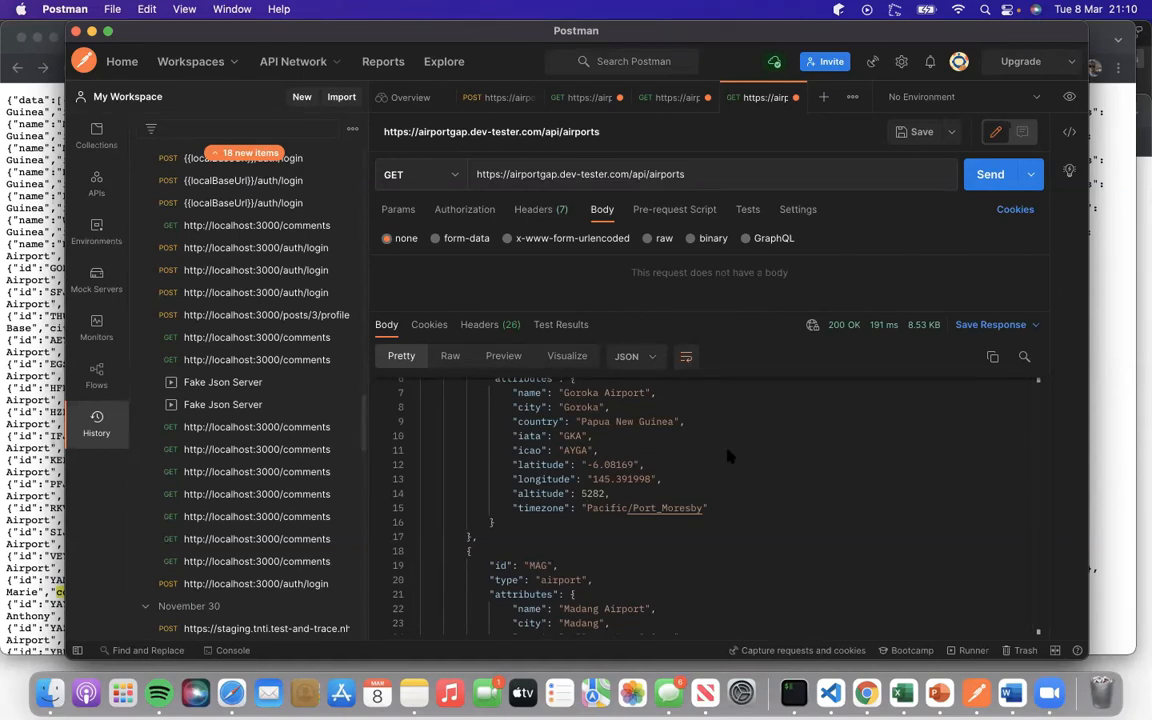
click(750, 212)
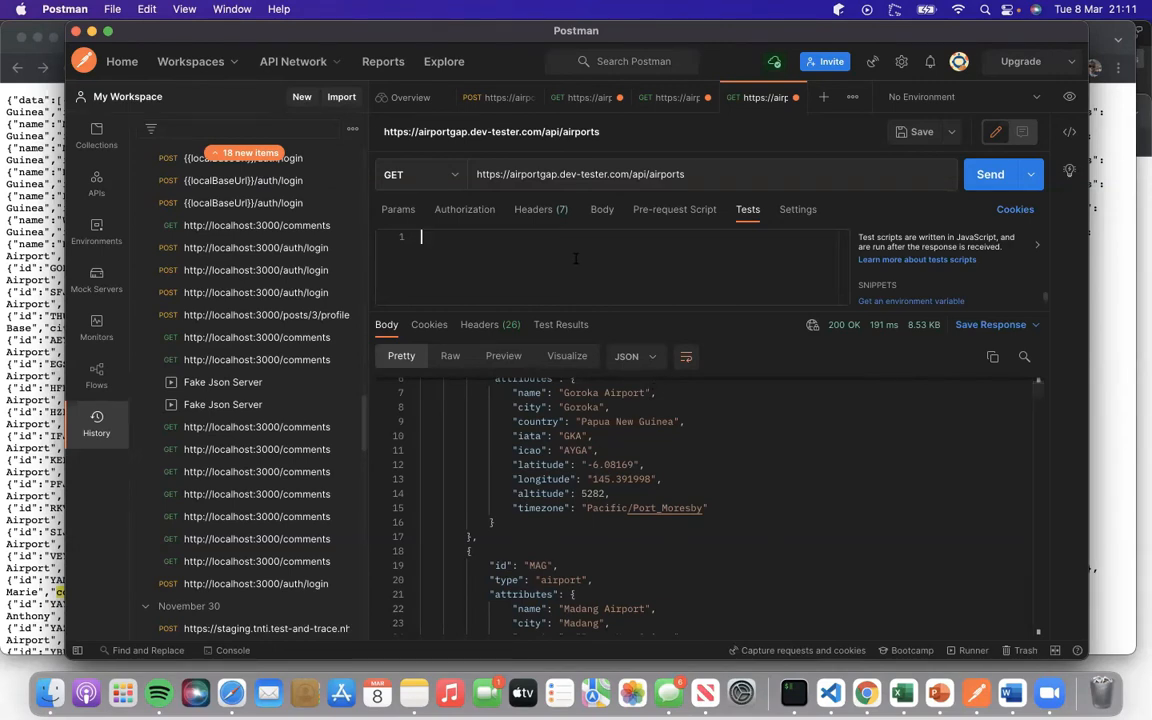
Start a new request from the home page, close it and dismiss the learning prompt.
click(122, 64)
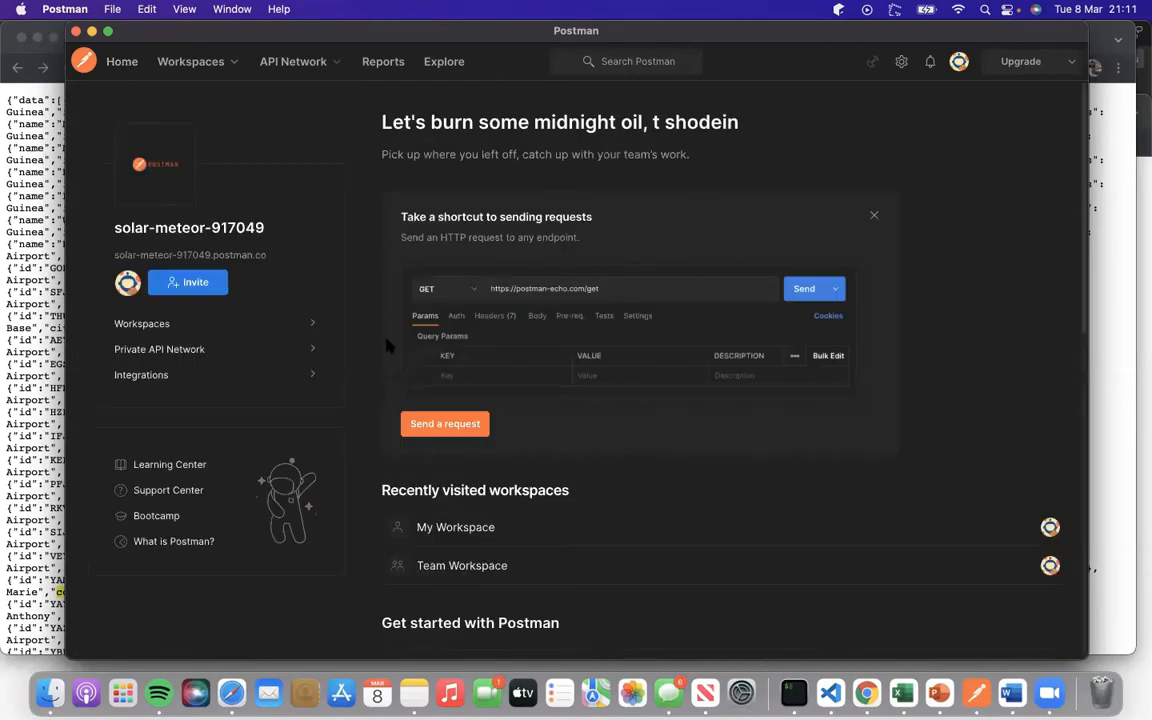
click(435, 425)
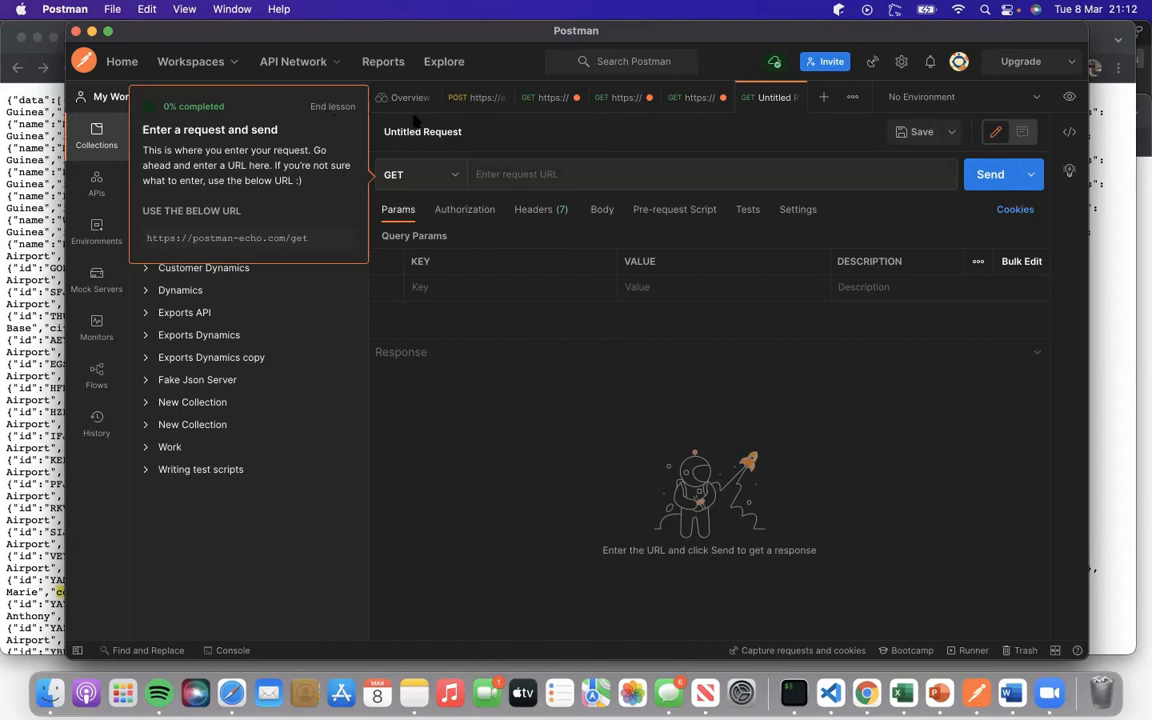
click(795, 97)
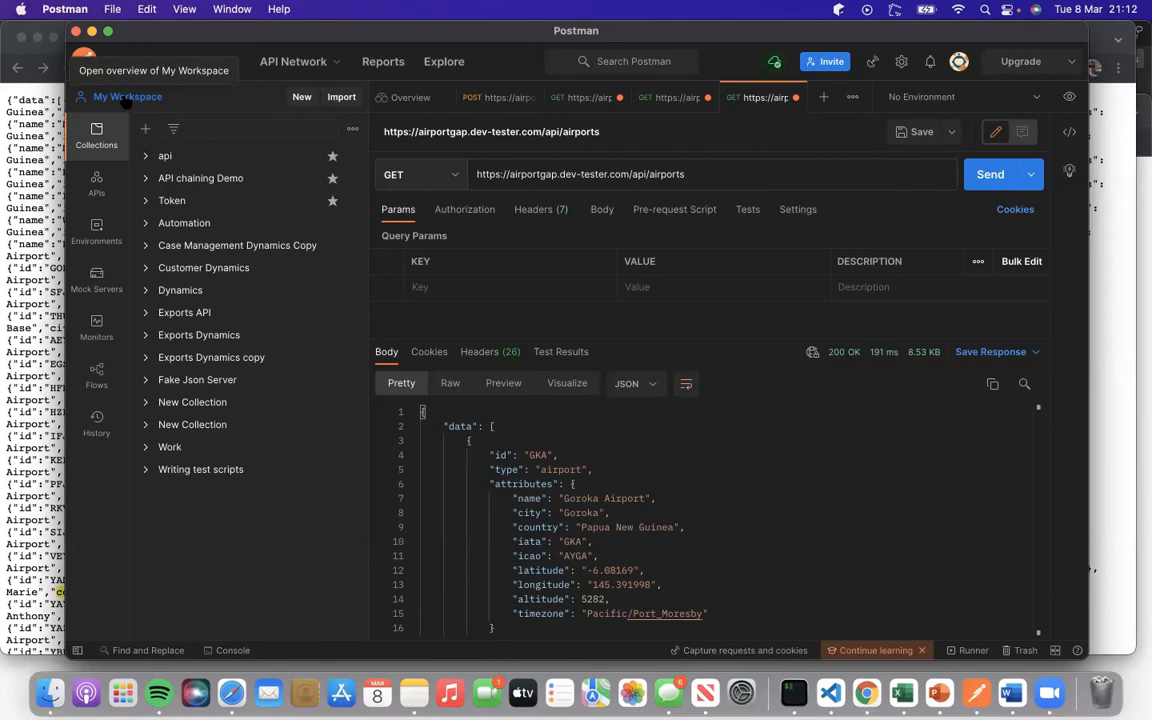
click(922, 651)
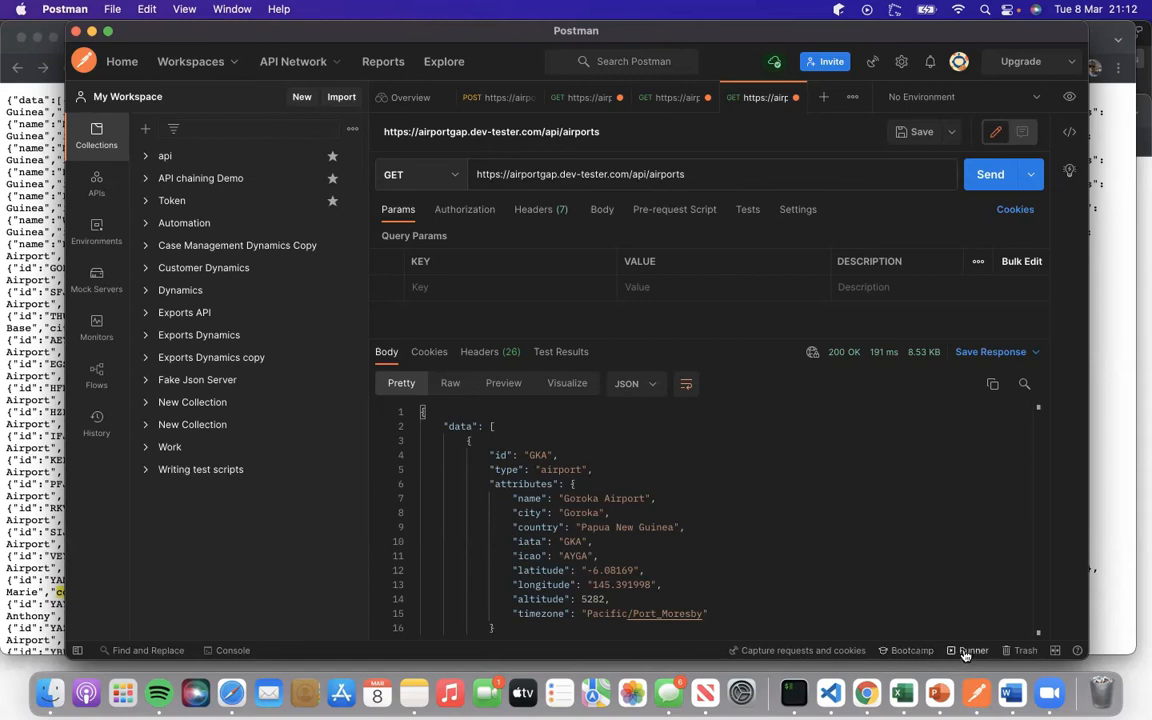
Open the collection runner, expand the Automation collection and close its documentation.
click(968, 651)
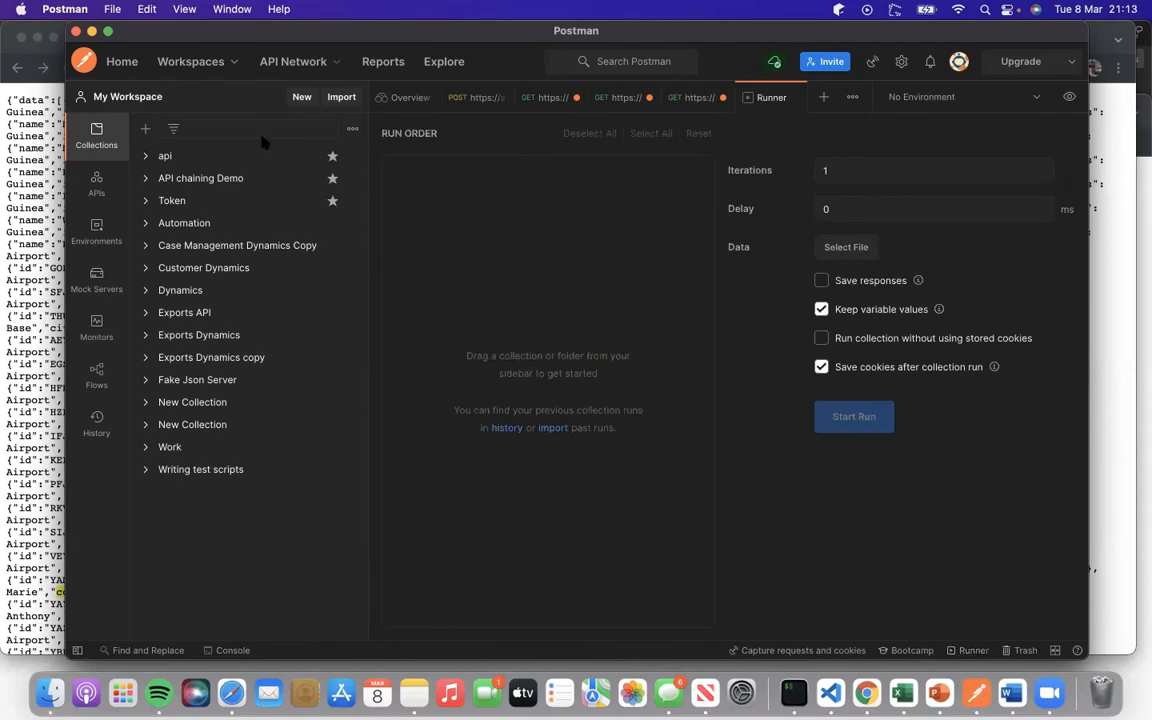
click(195, 230)
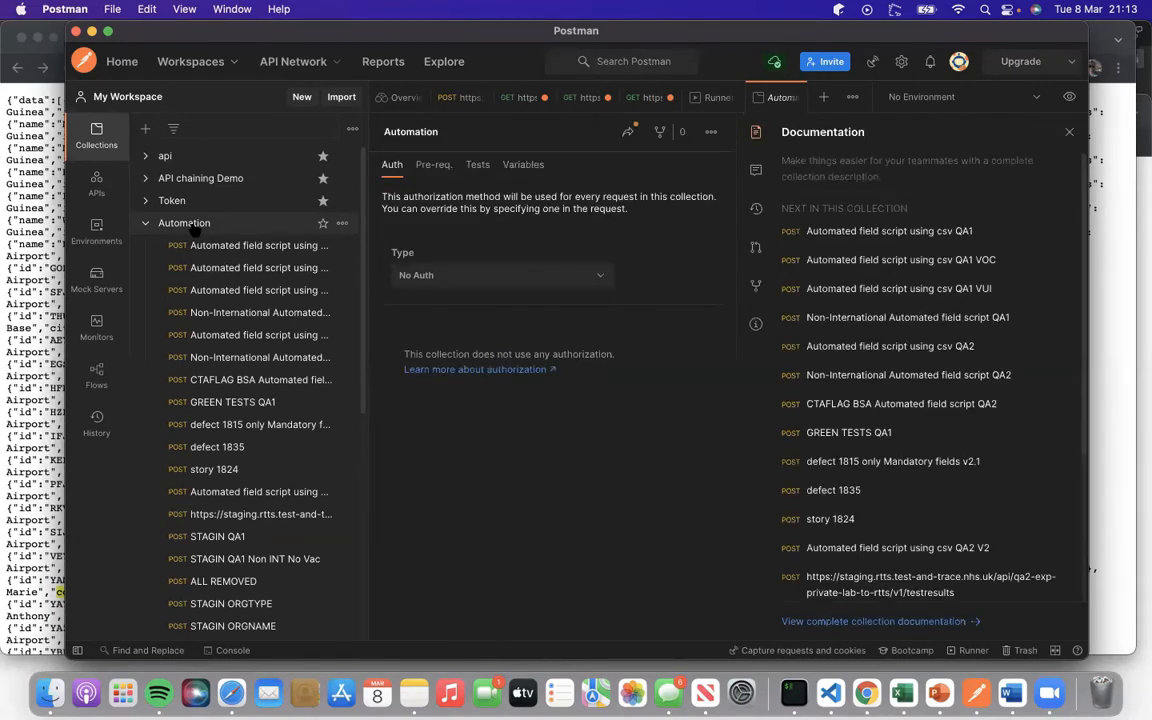
click(1069, 131)
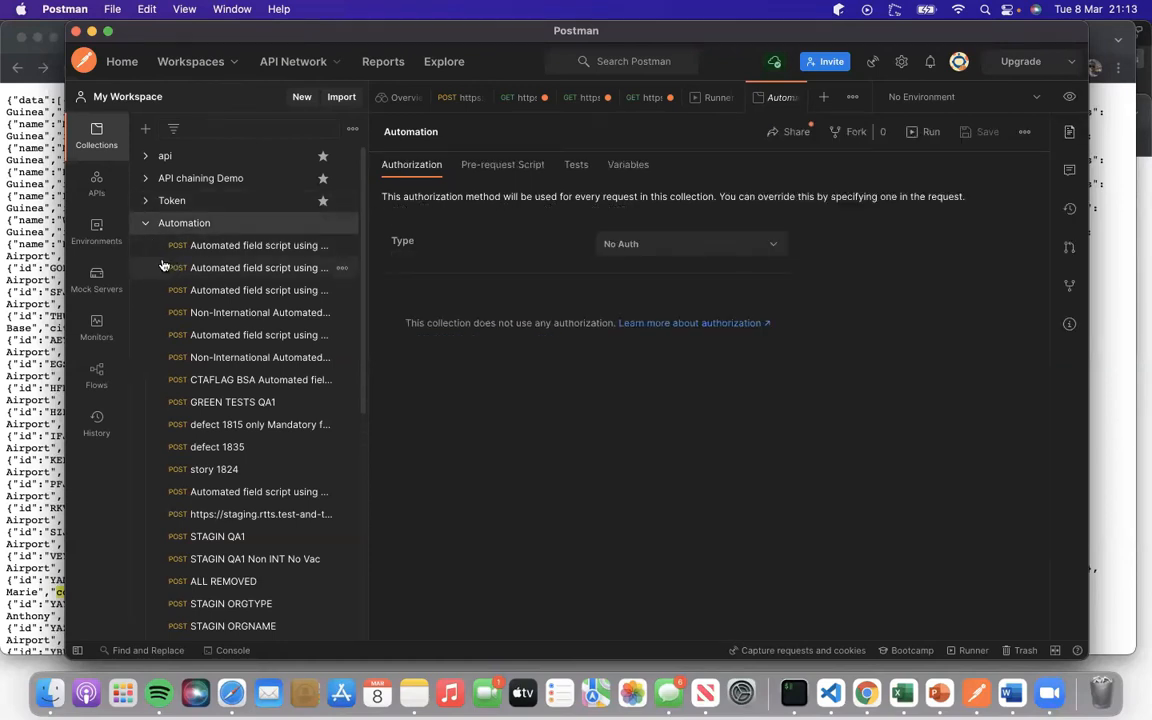
Browse the request history and open a past {{localBaseUrl}}/comments GET request.
click(97, 426)
scroll(270, 480, down, 10)
scroll(293, 497, up, 3)
scroll(293, 497, up, 5)
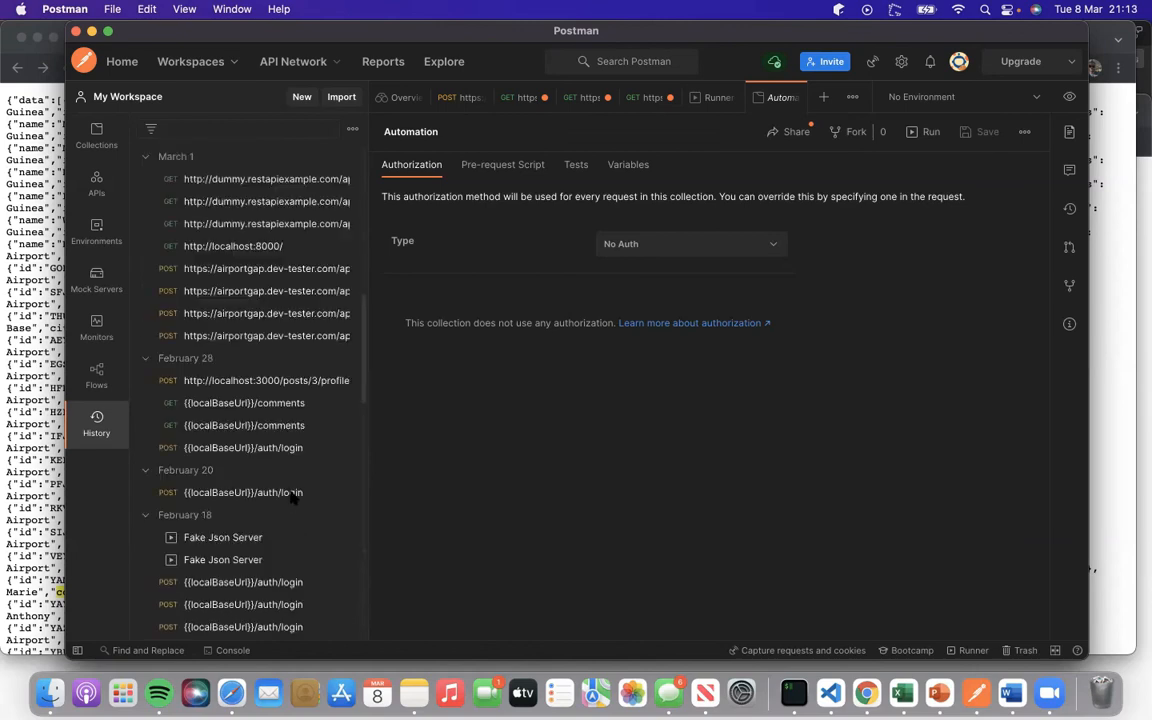
scroll(293, 497, down, 2)
scroll(293, 497, up, 5)
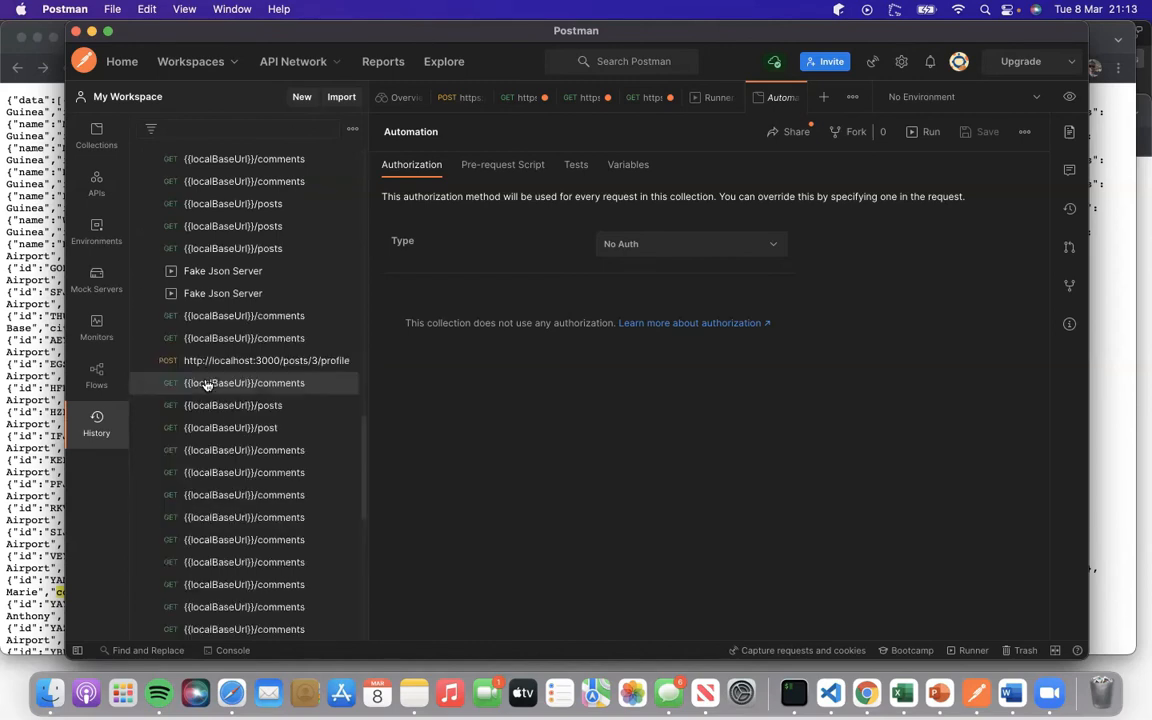
click(206, 384)
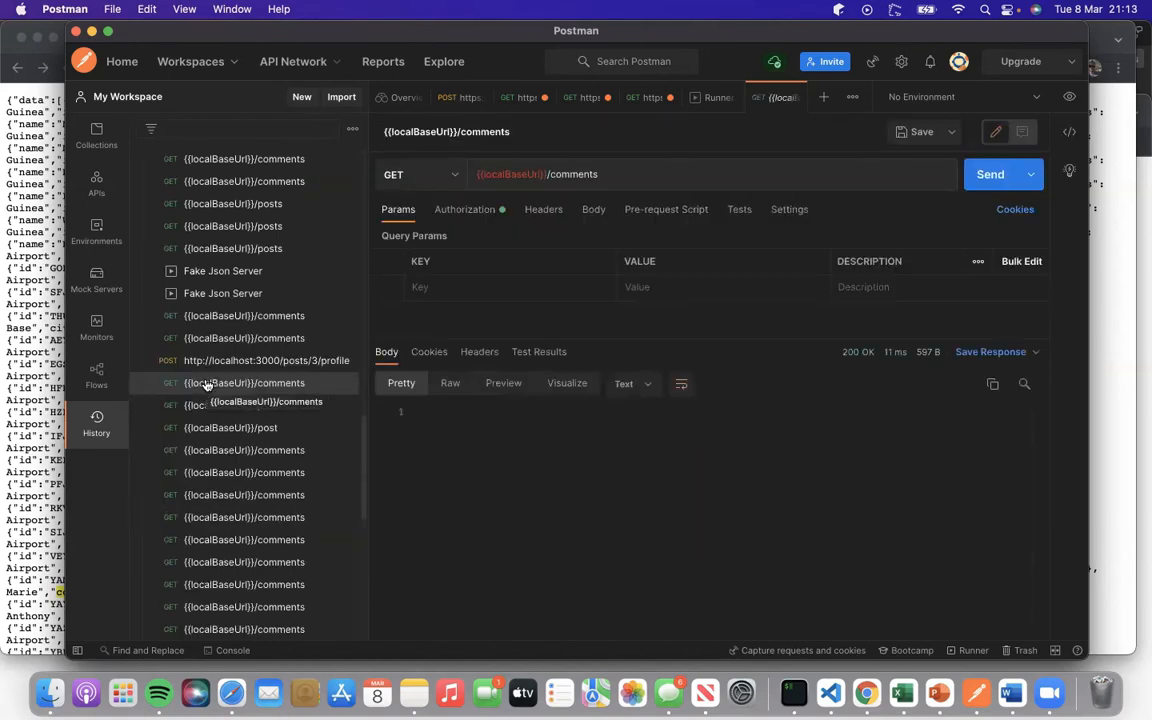
Open a past Fake Json Server run from the history and view the details of its Get Bear token request.
scroll(204, 384, up, 10)
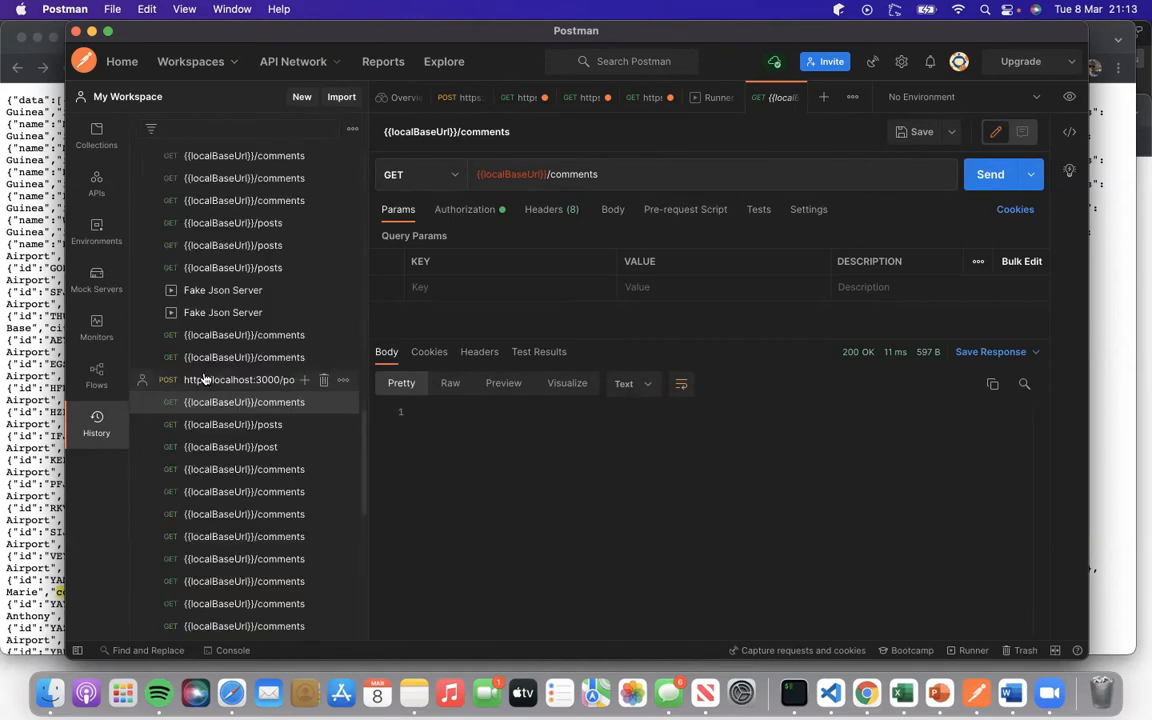
scroll(204, 378, down, 1)
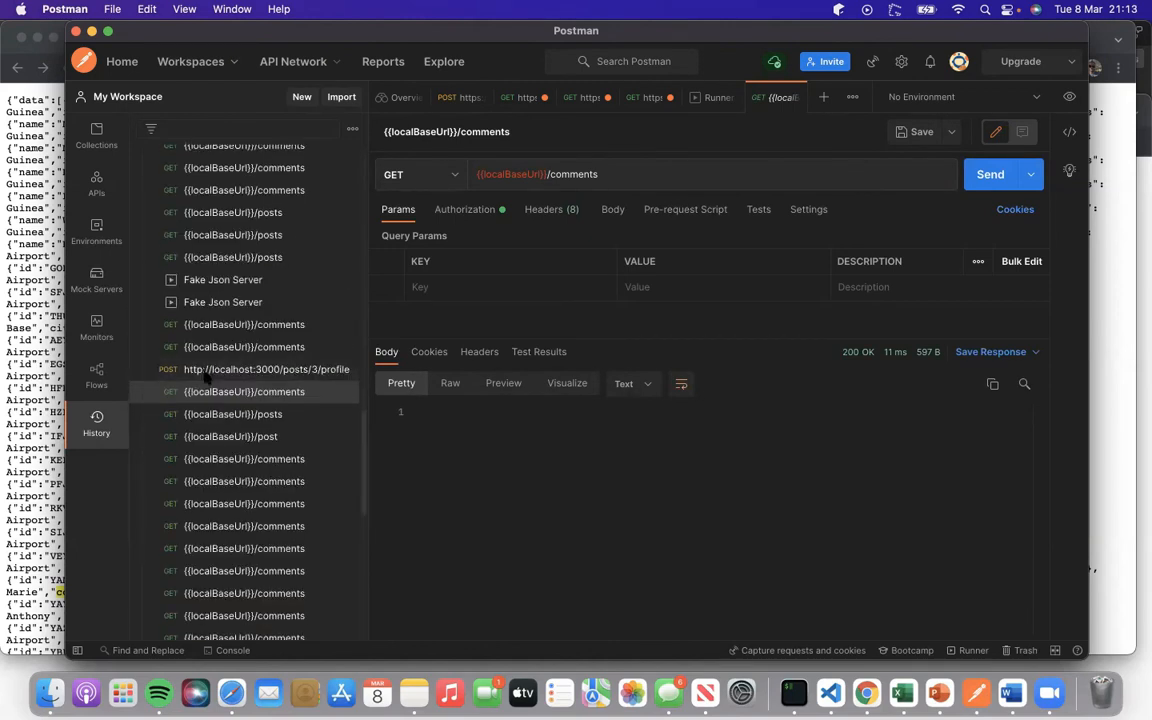
click(211, 297)
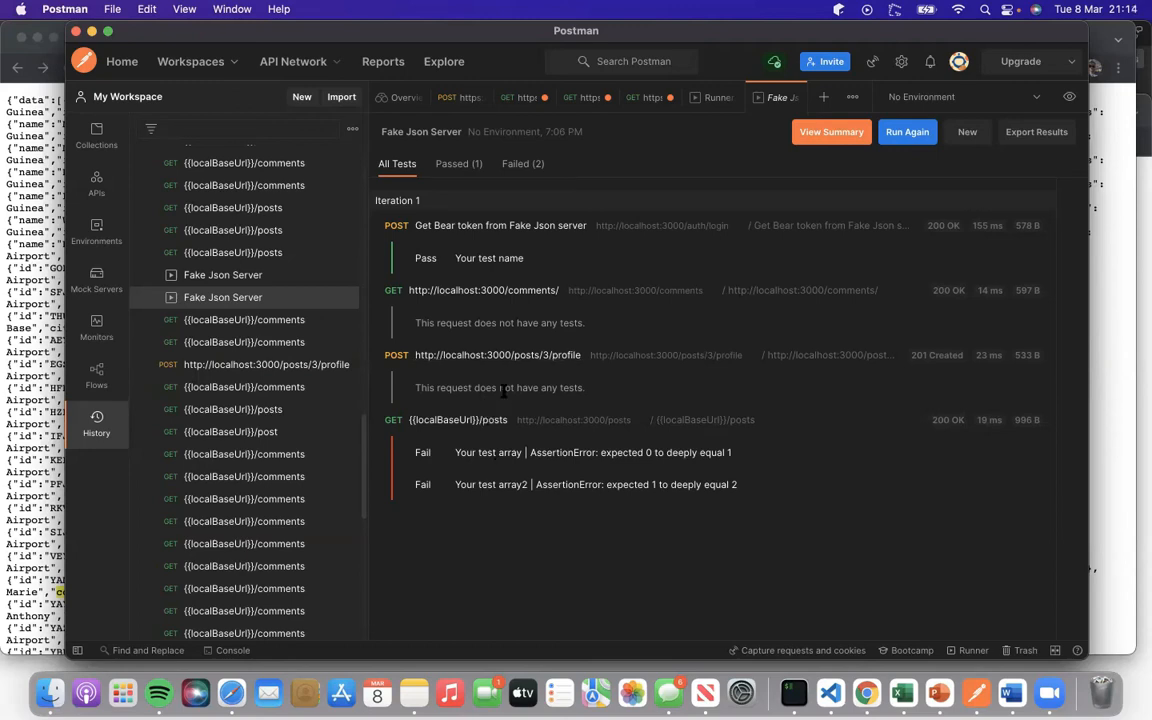
click(477, 228)
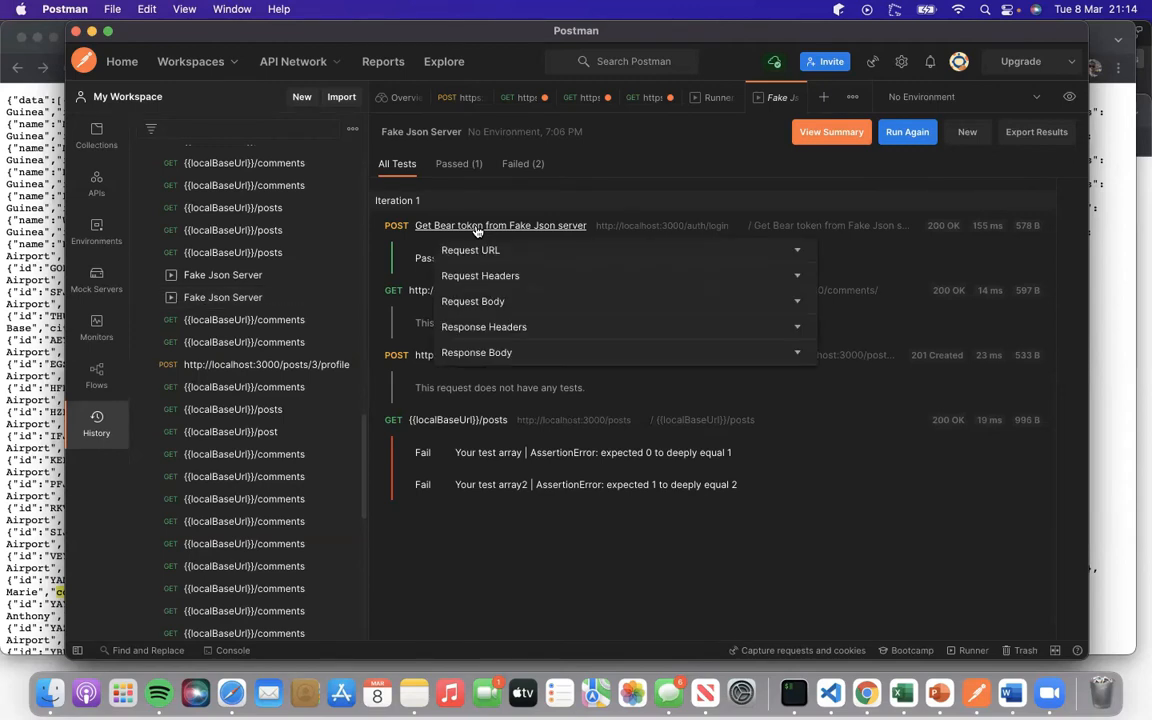
click(800, 160)
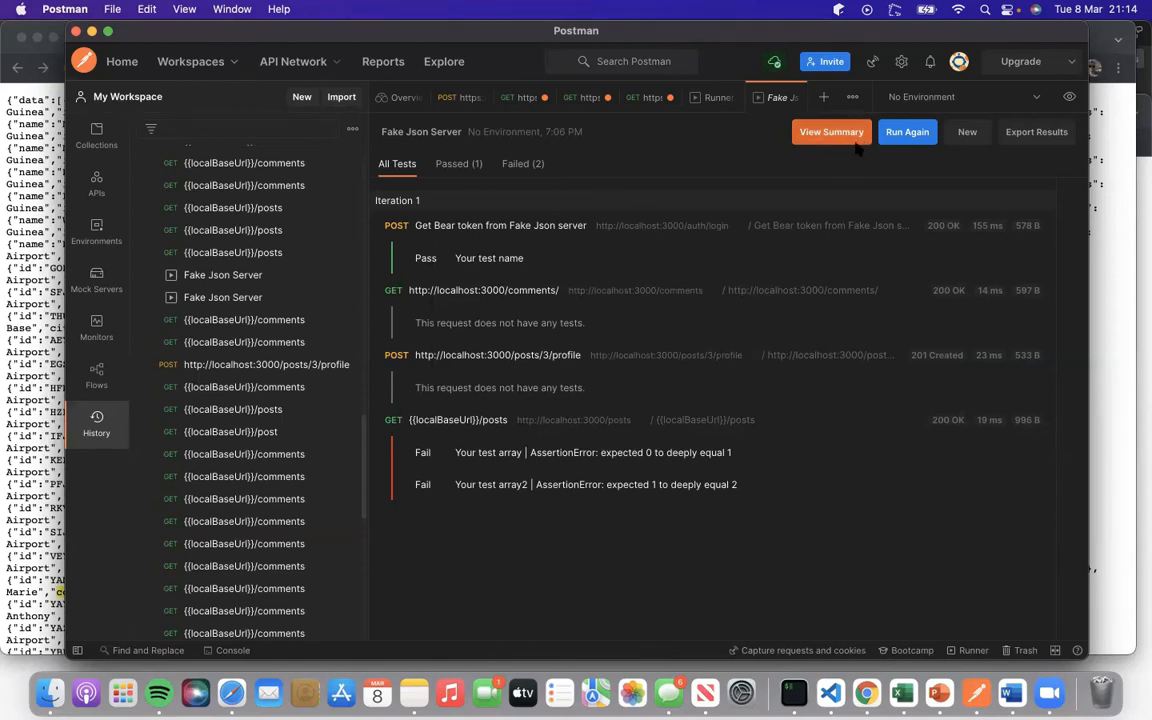
Return to the collection runner, open its data file chooser and cancel without selecting a file.
click(973, 650)
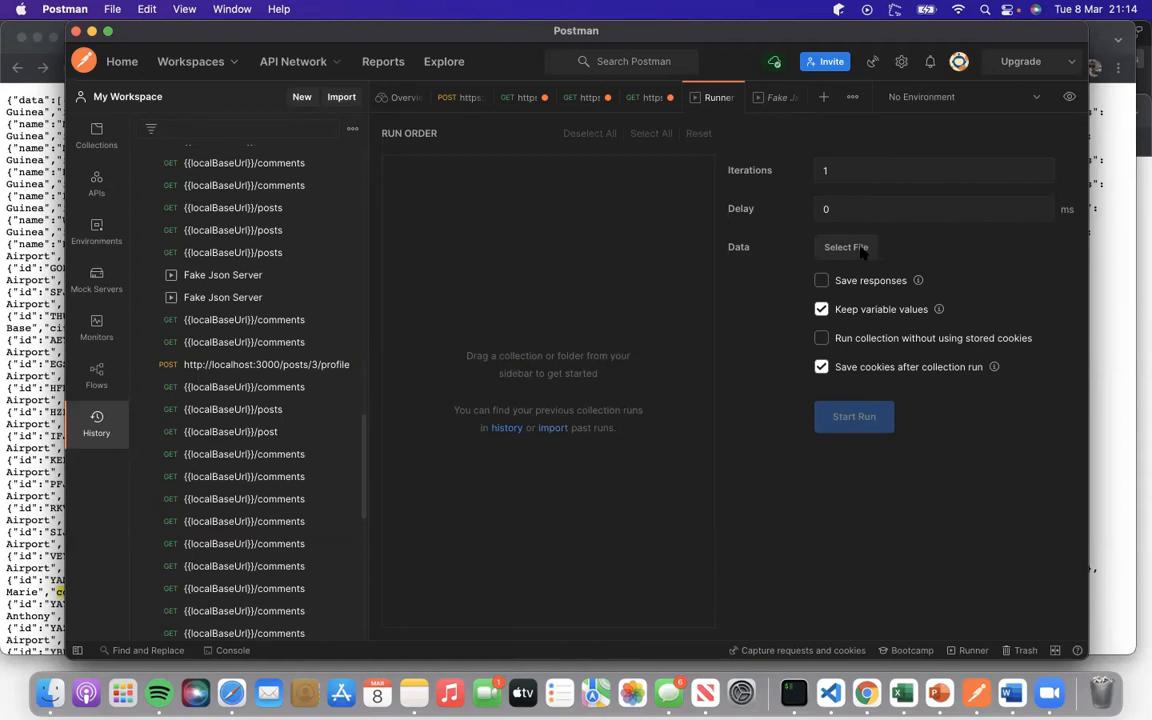
click(860, 250)
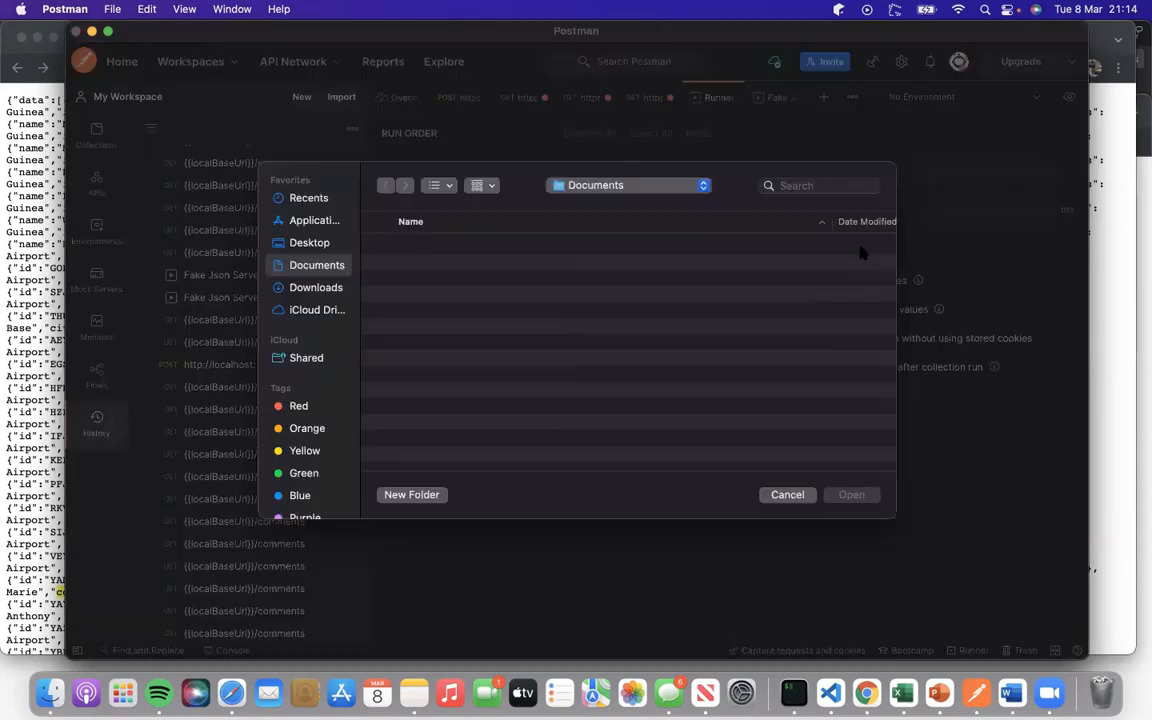
click(803, 494)
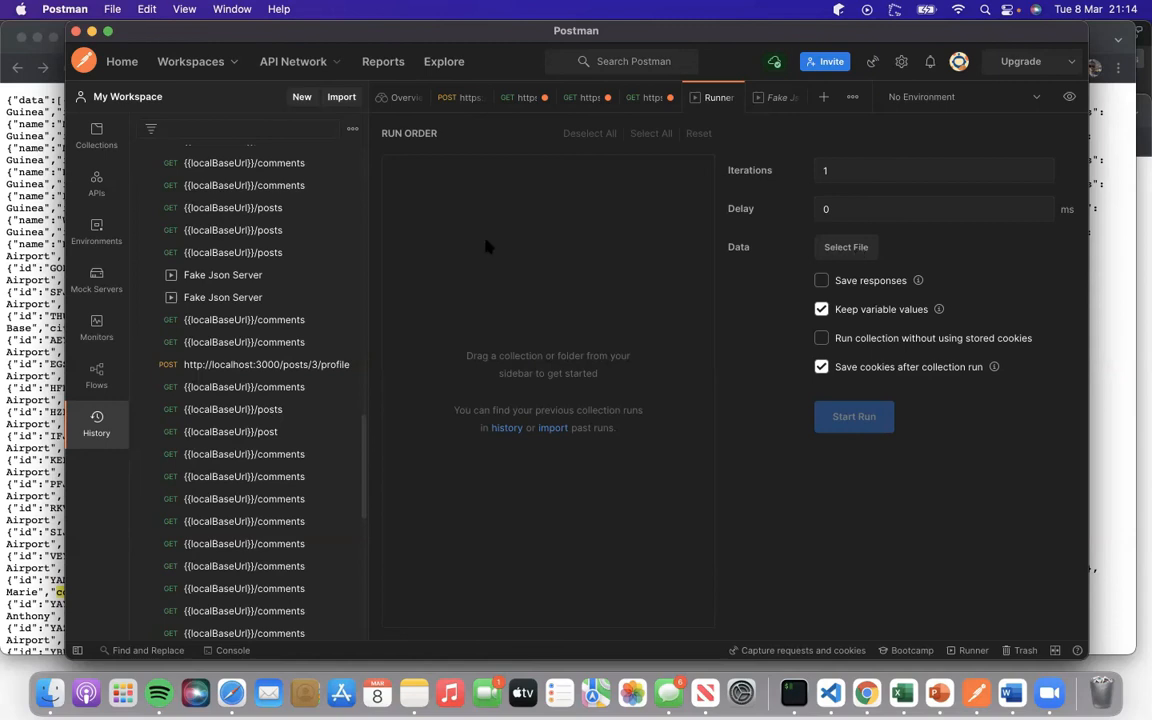
Open the {{localBaseUrl}}/posts request from the history and examine its test script and the available snippets in an enlarged editor.
click(245, 255)
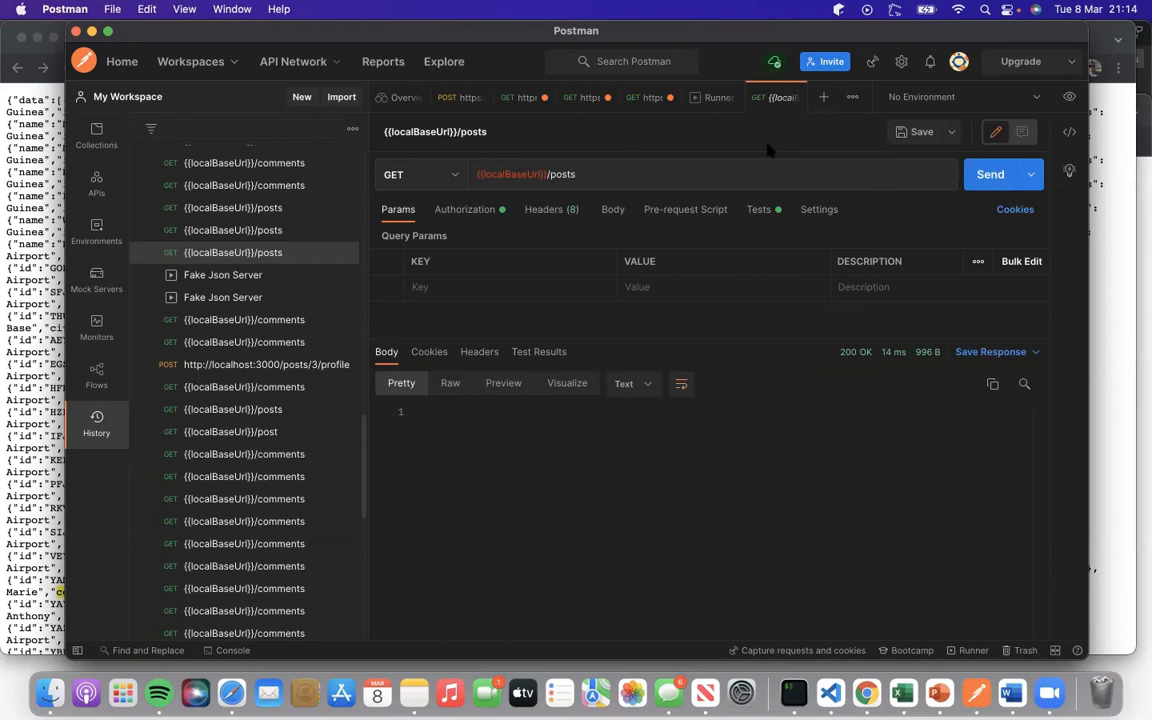
click(766, 209)
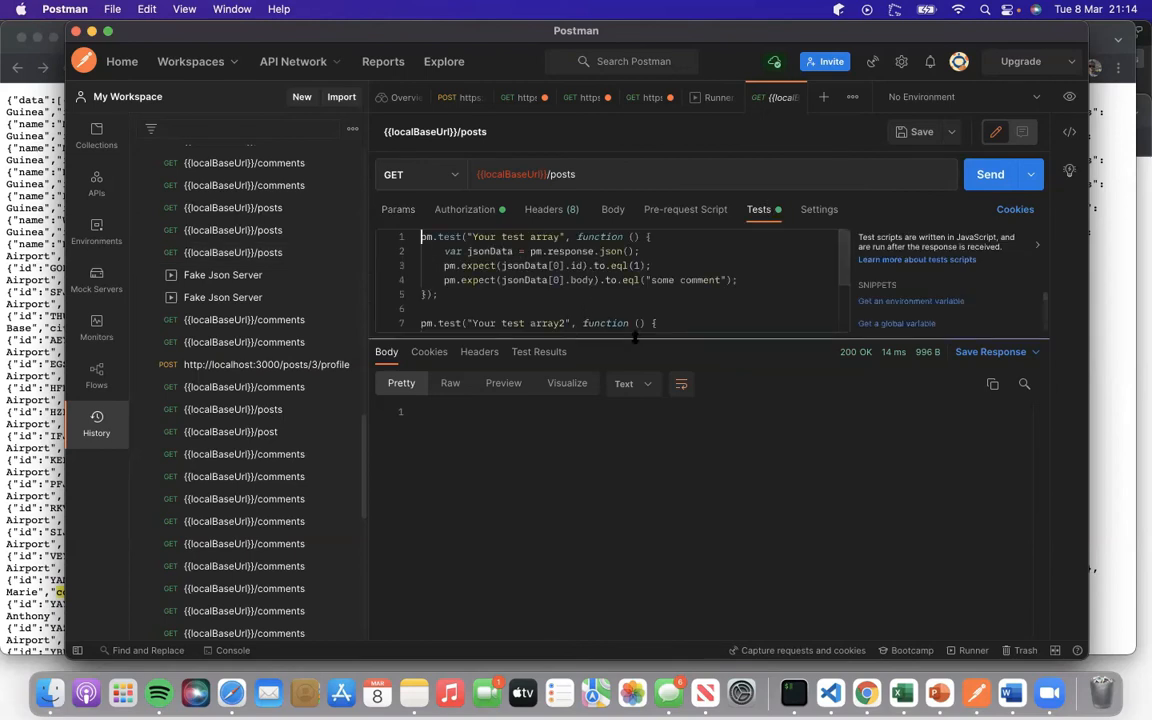
drag(659, 477, 658, 476)
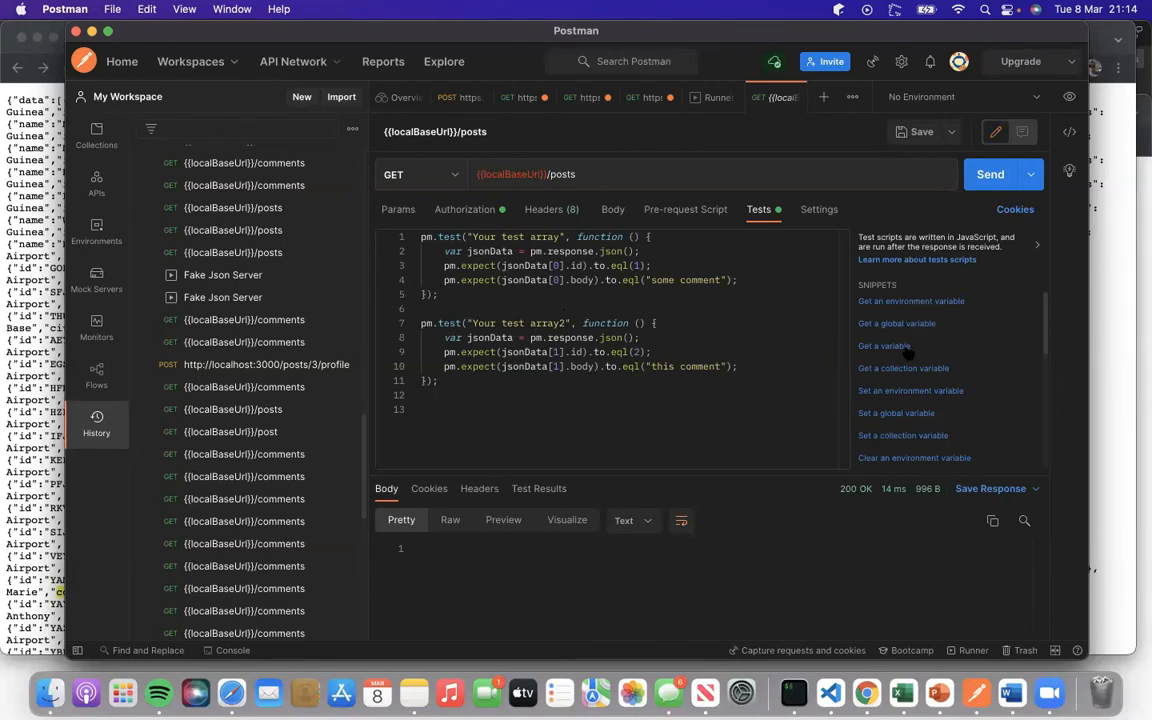
scroll(908, 354, down, 3)
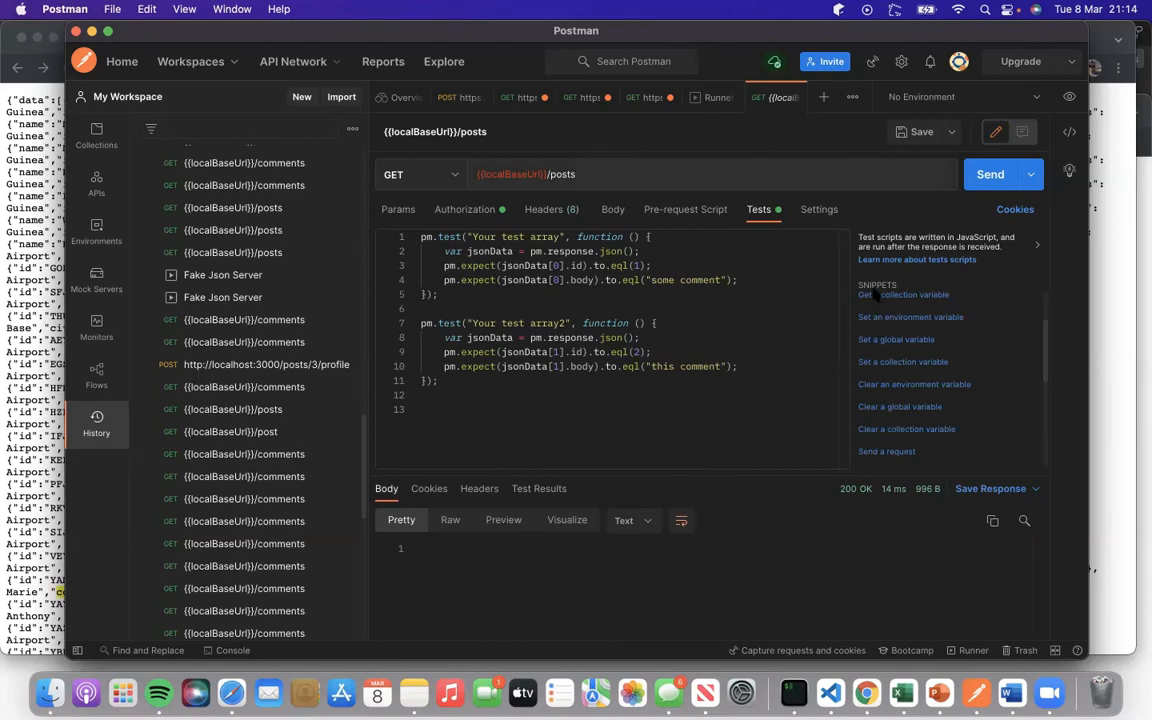
Close the runner, return to the api/airports request and open its test script in an enlarged editor showing more snippets.
click(730, 98)
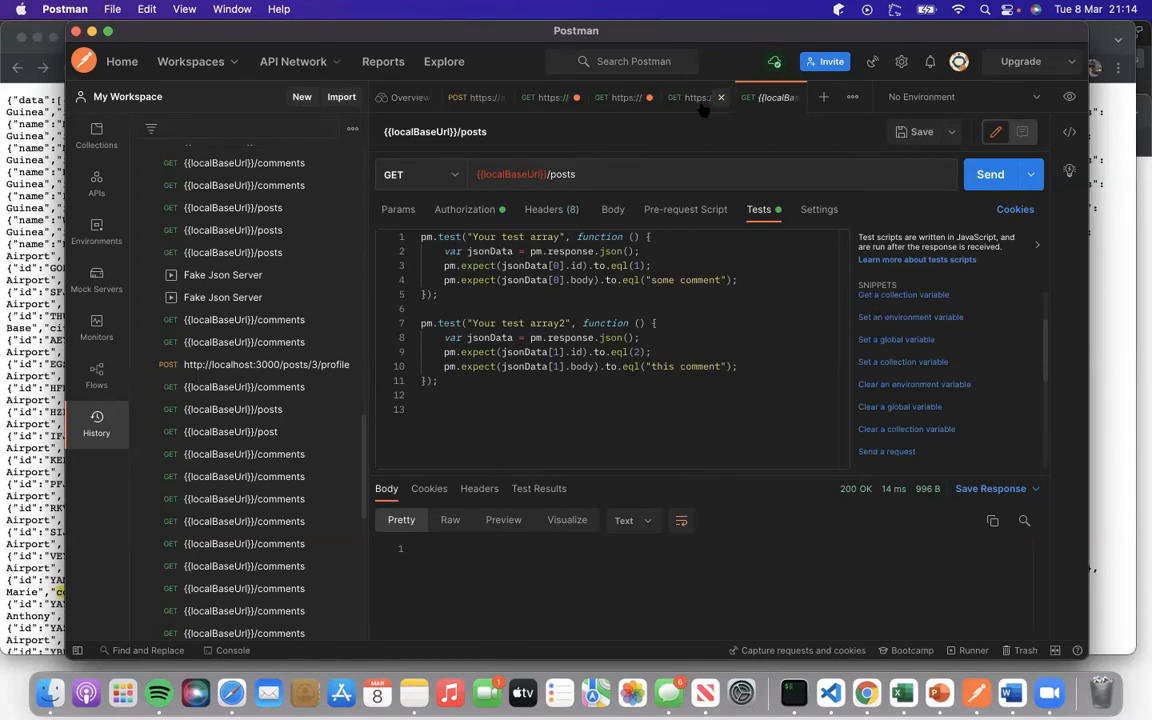
click(690, 98)
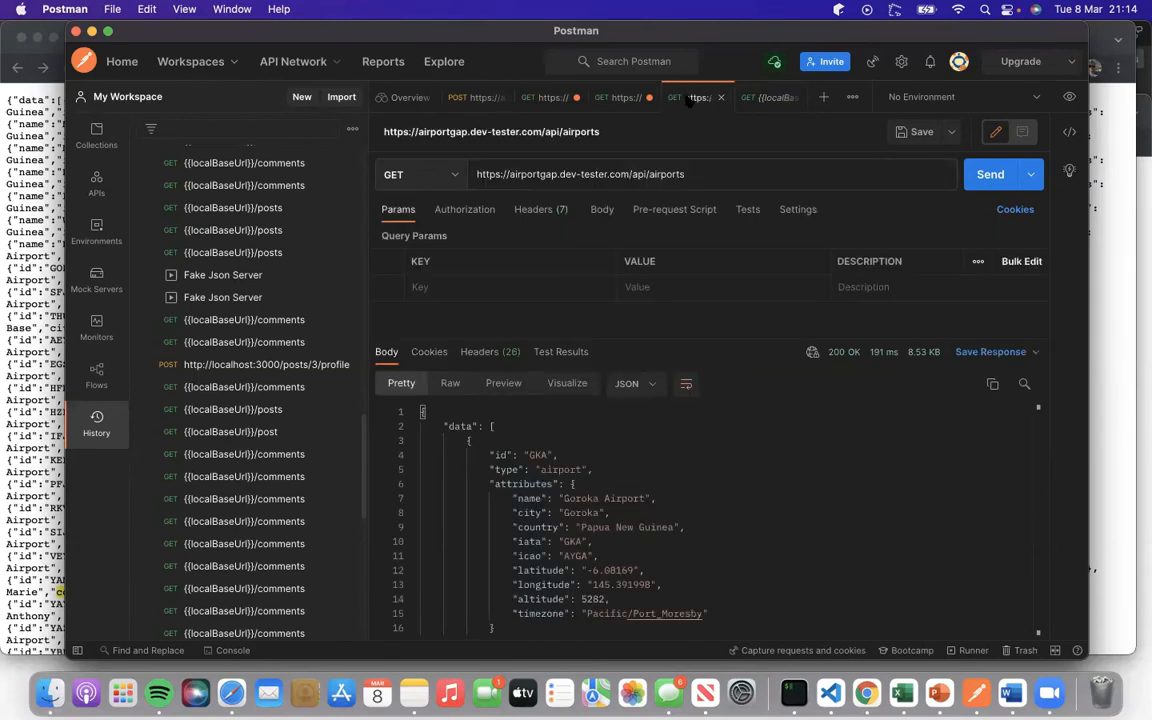
click(748, 211)
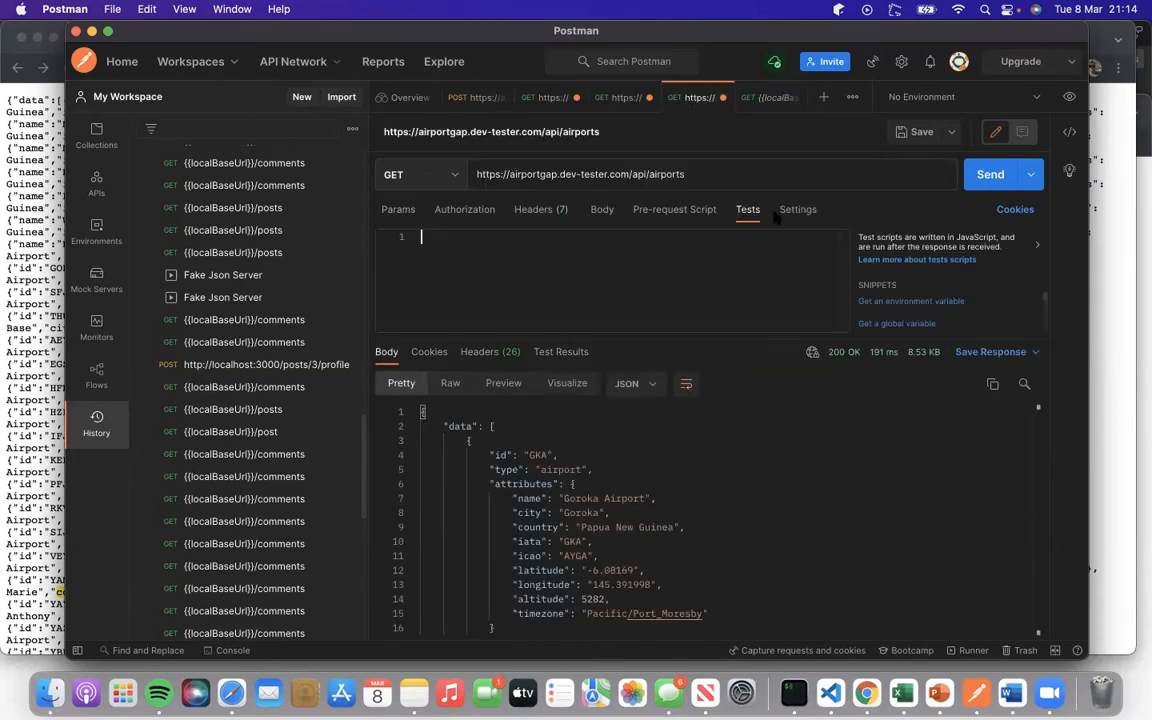
scroll(888, 308, down, 2)
drag(934, 603, 938, 551)
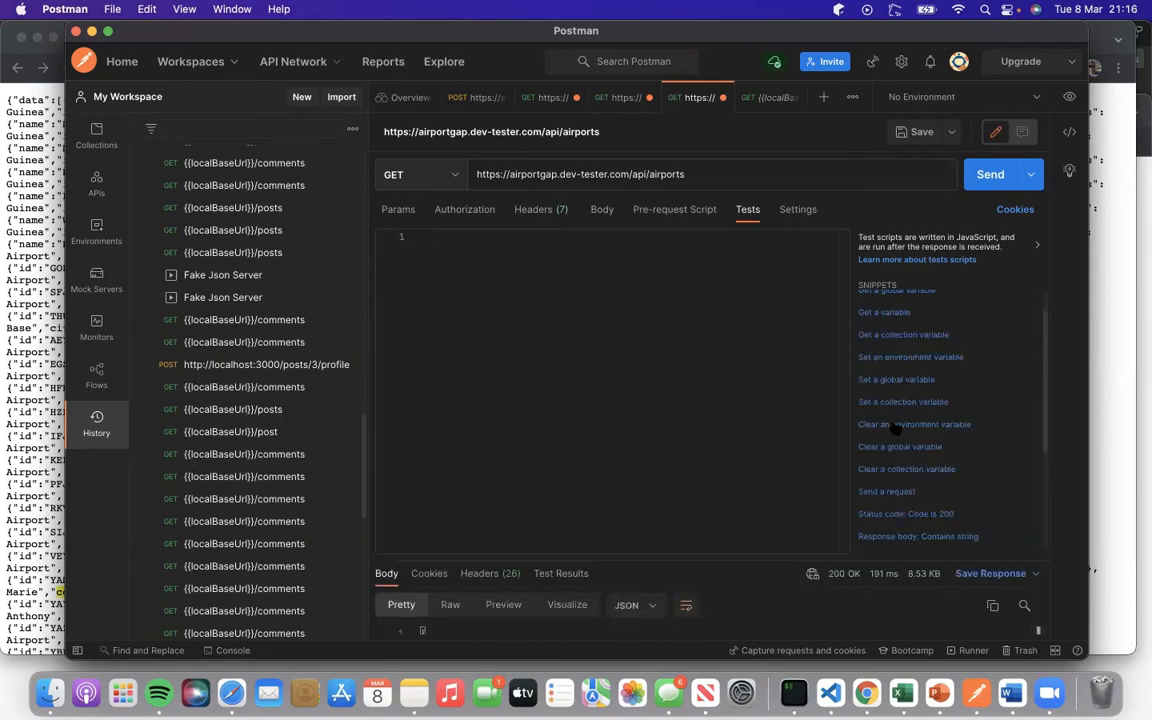
Add the "Status code: Code is 200" test snippet to the api/airports request, send it and view the test results in an enlarged response area.
click(893, 514)
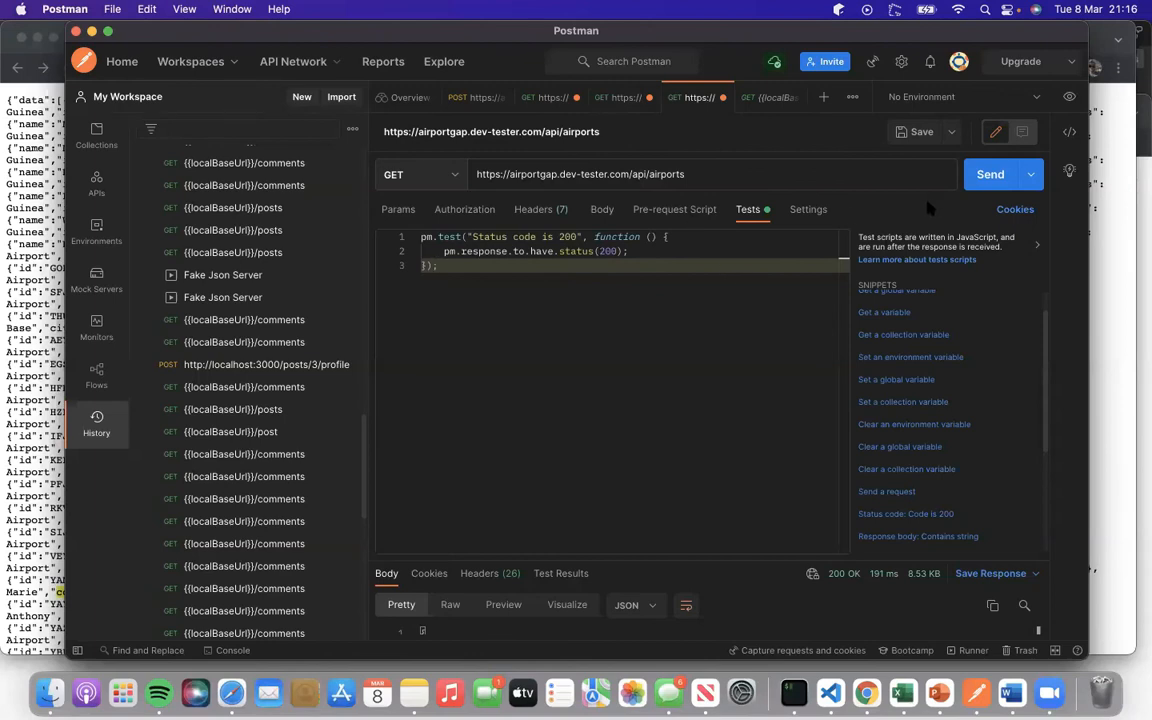
click(991, 172)
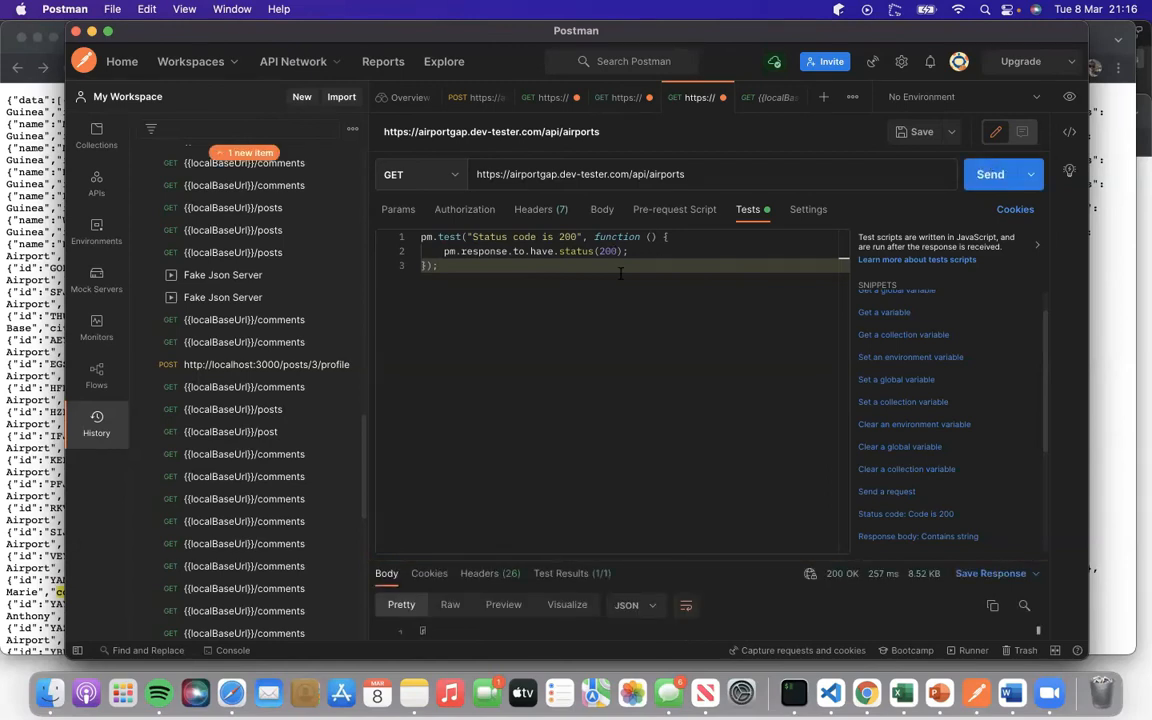
drag(663, 552, 646, 370)
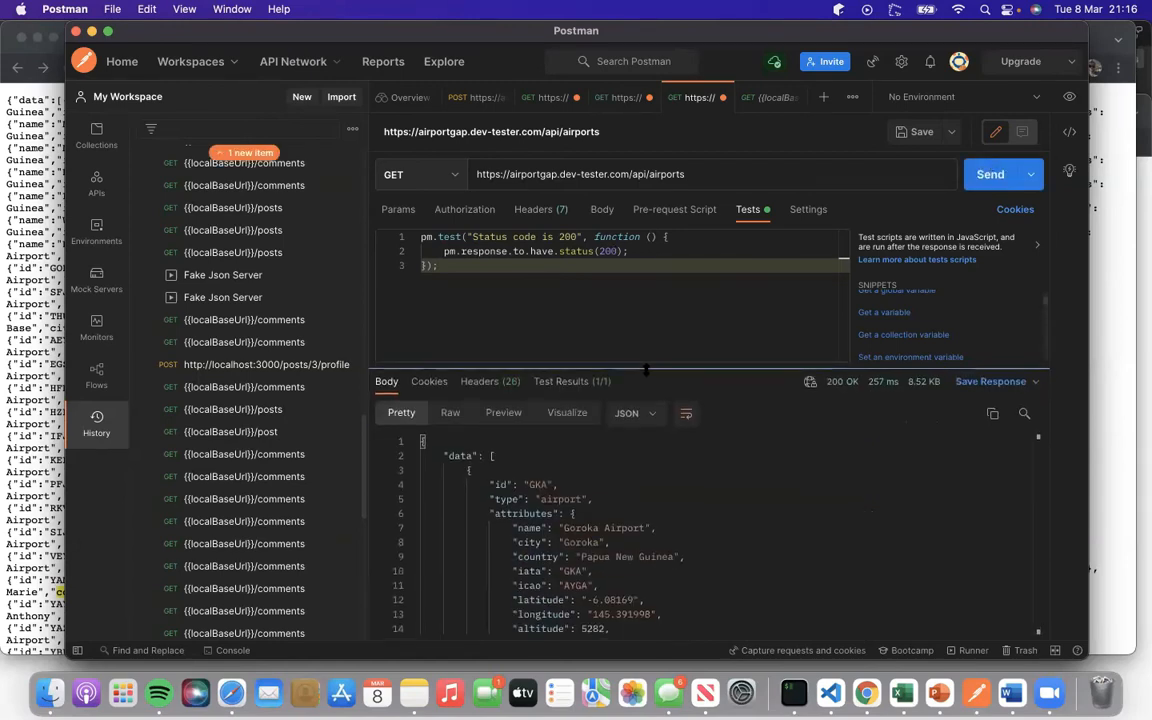
click(560, 381)
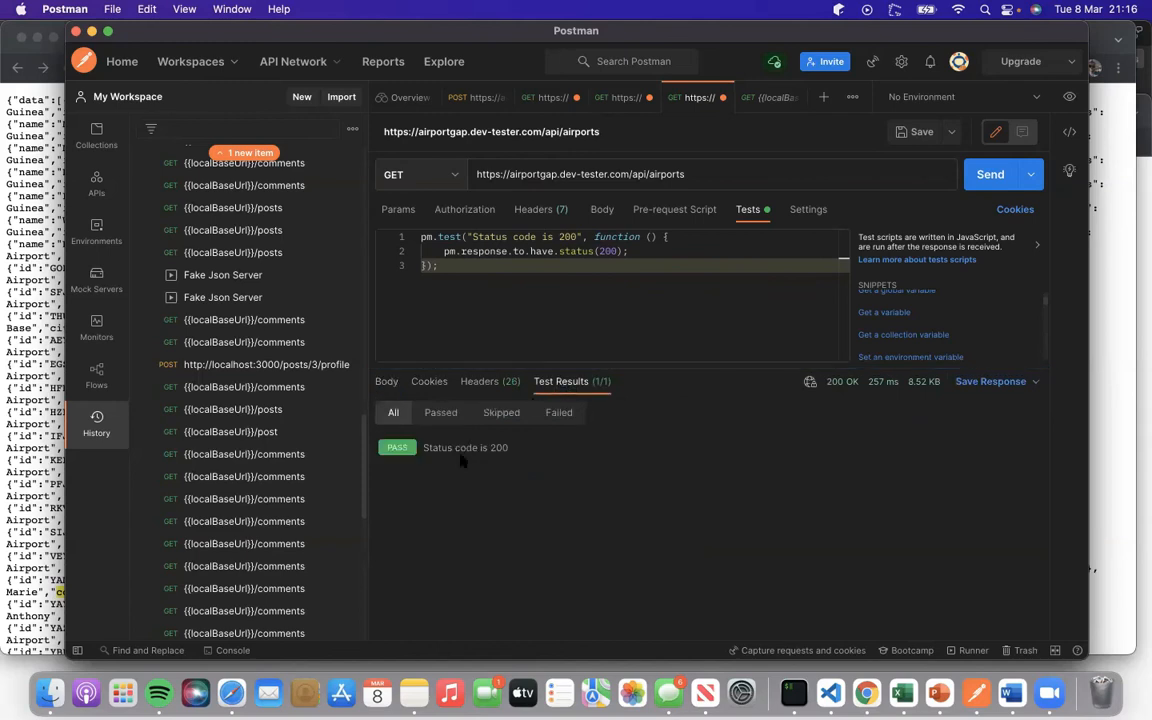
Change the expected status code in the test script to 400, resend the api/airports request and examine the test result.
click(604, 251)
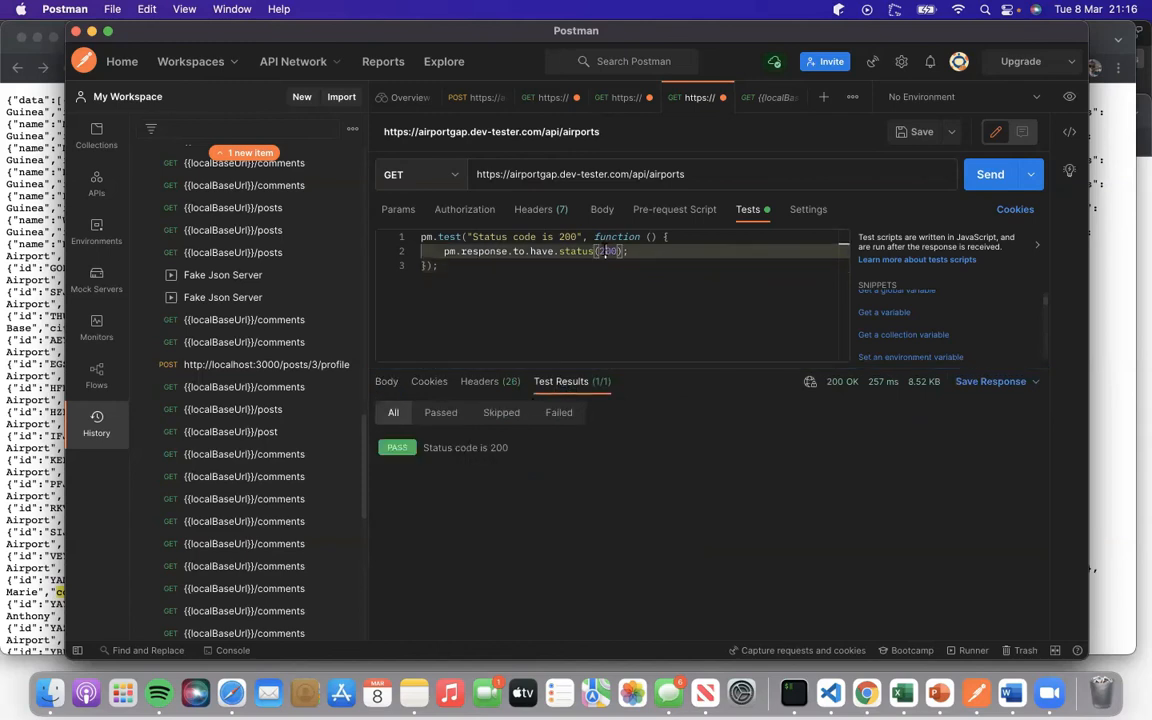
key(BackSpace)
text(4)
click(985, 175)
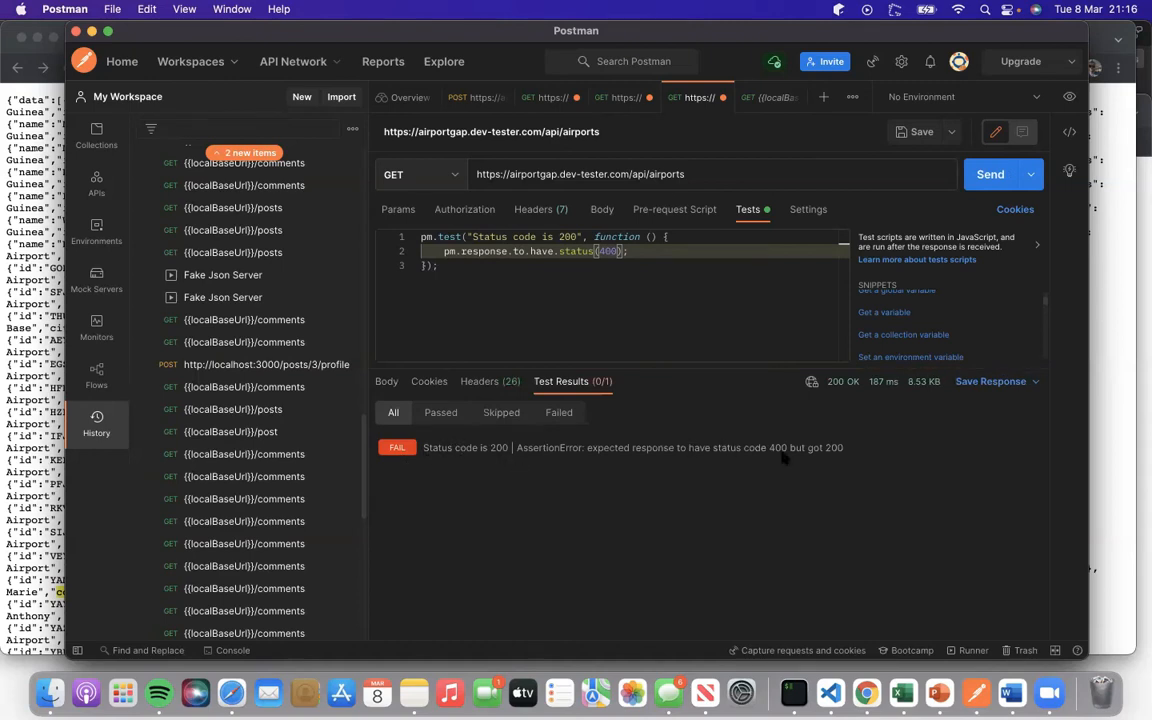
drag(843, 447, 468, 446)
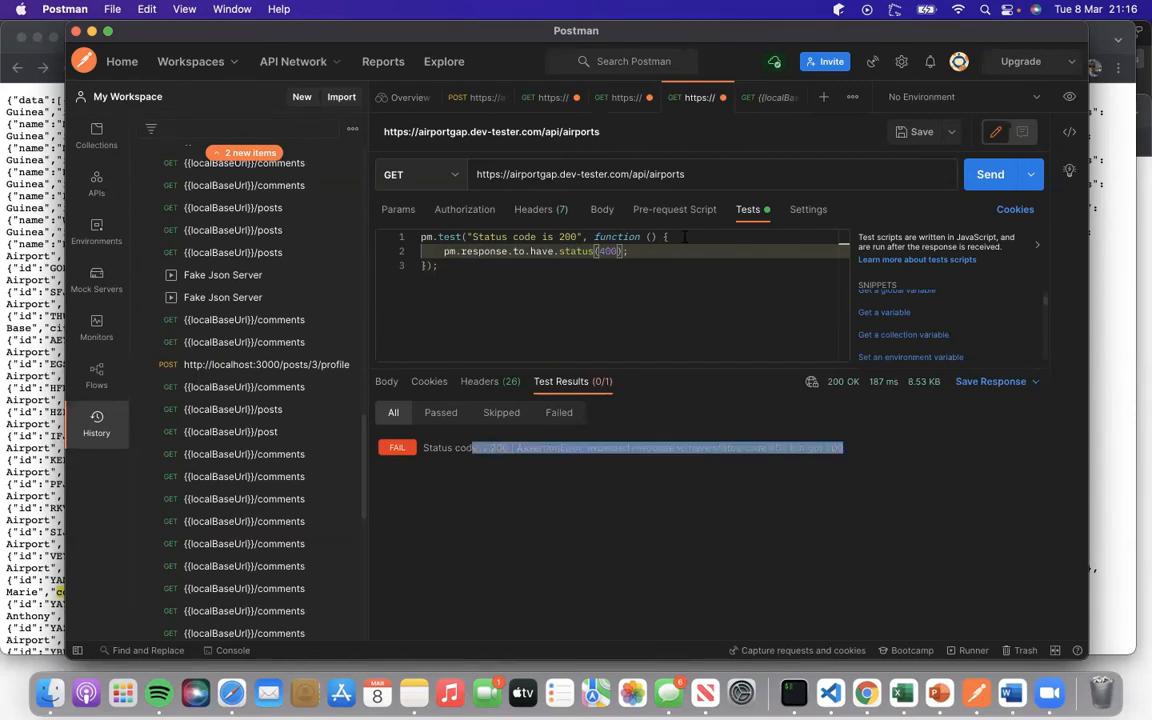
click(700, 172)
drag(699, 172, 468, 172)
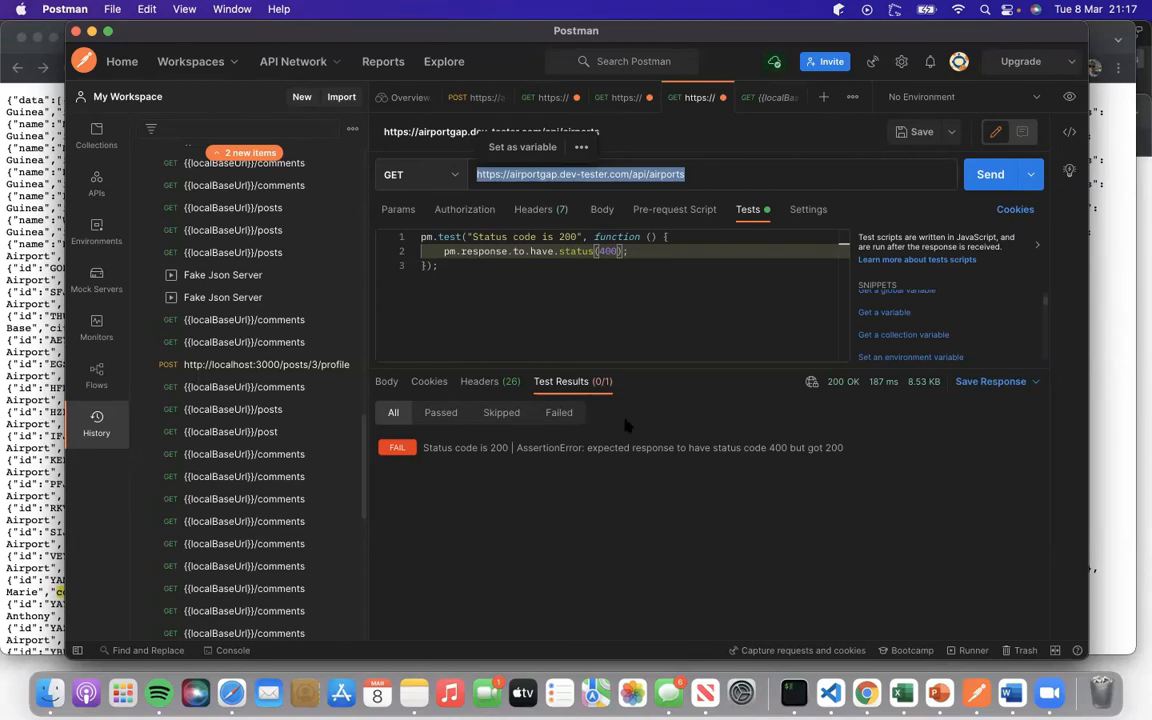
click(592, 262)
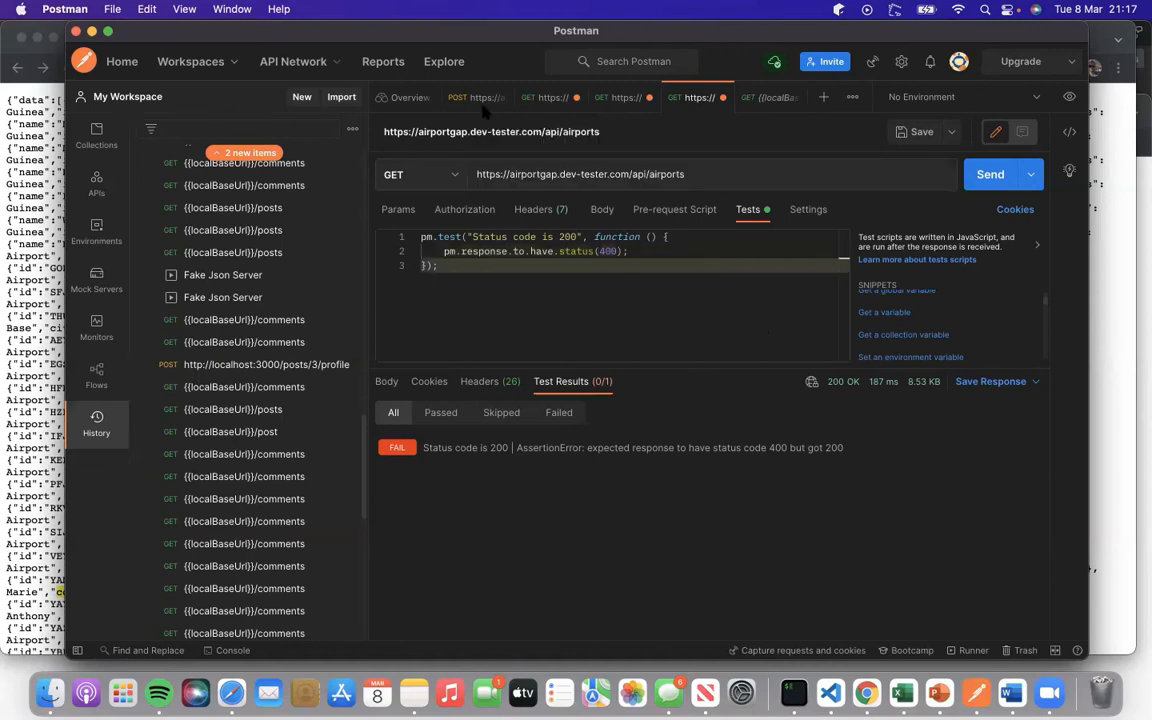